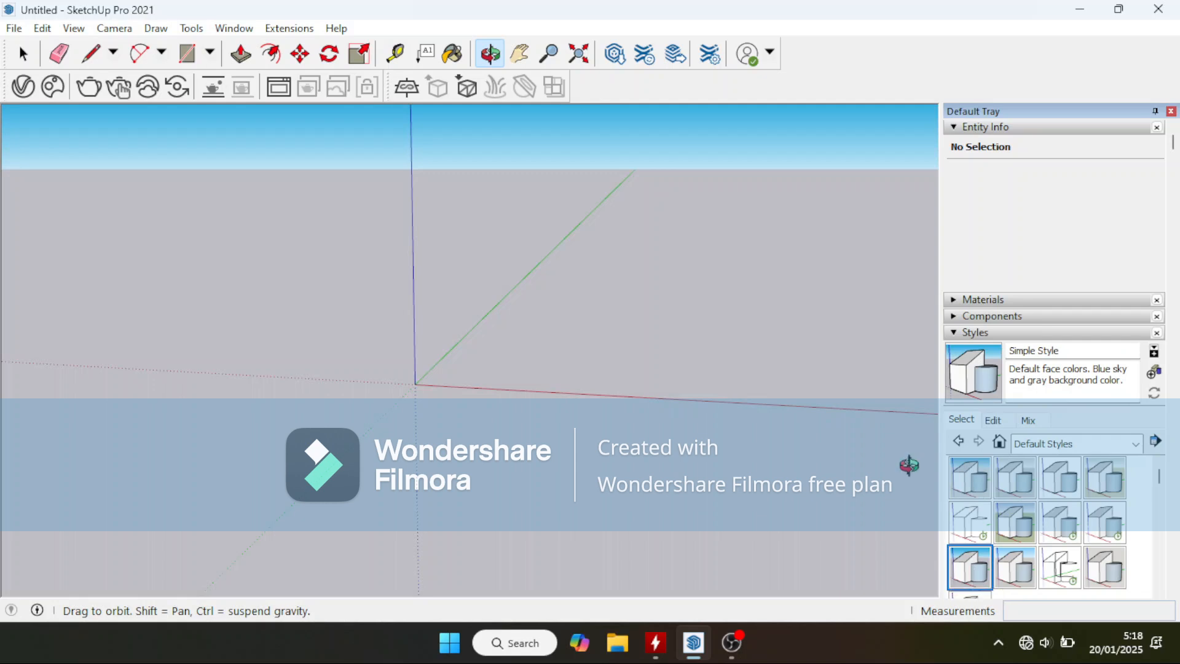
left_click_drag(536, 330, 563, 383)
left_click(519, 54)
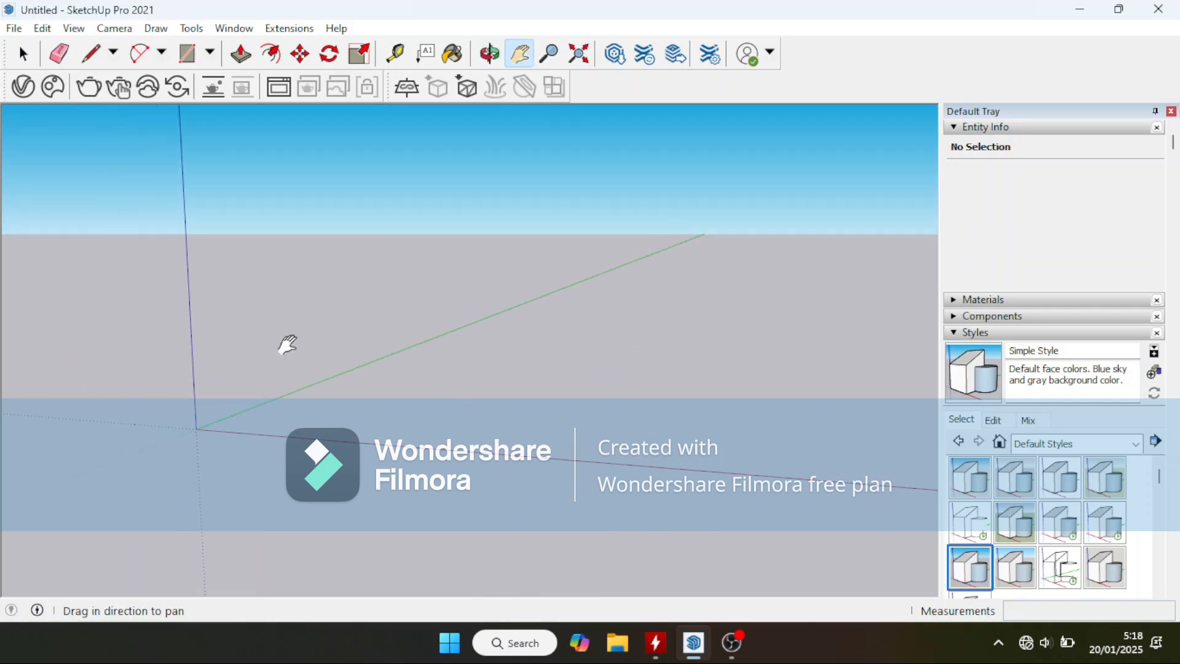
left_click_drag(295, 322, 274, 343)
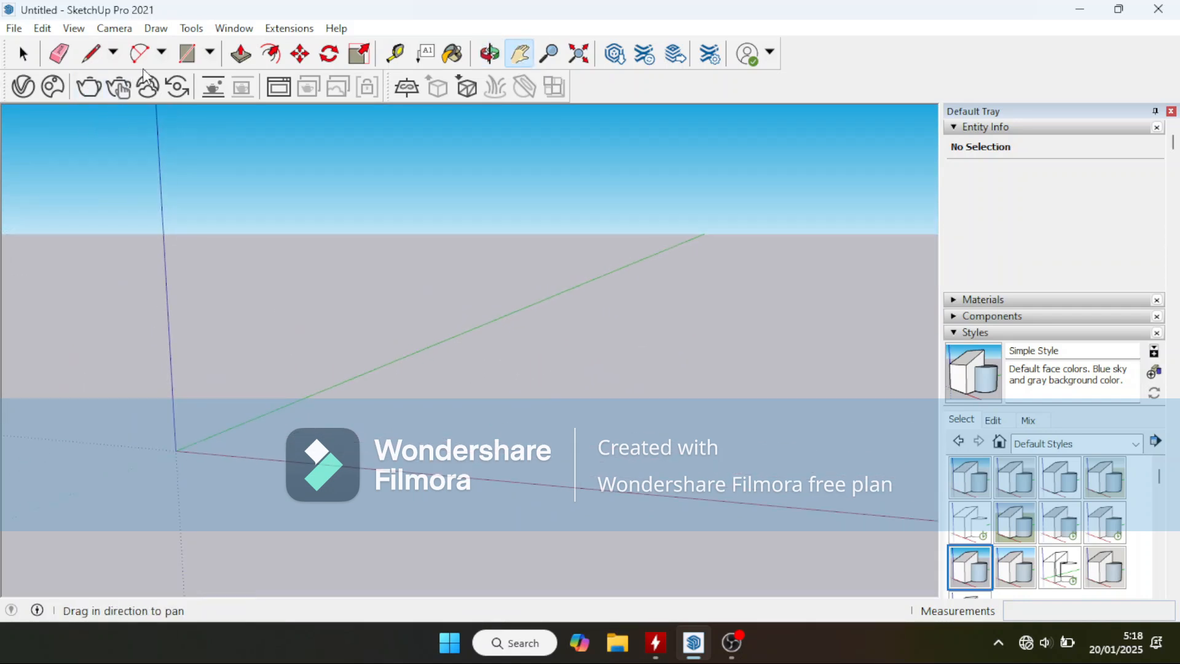
left_click(187, 54)
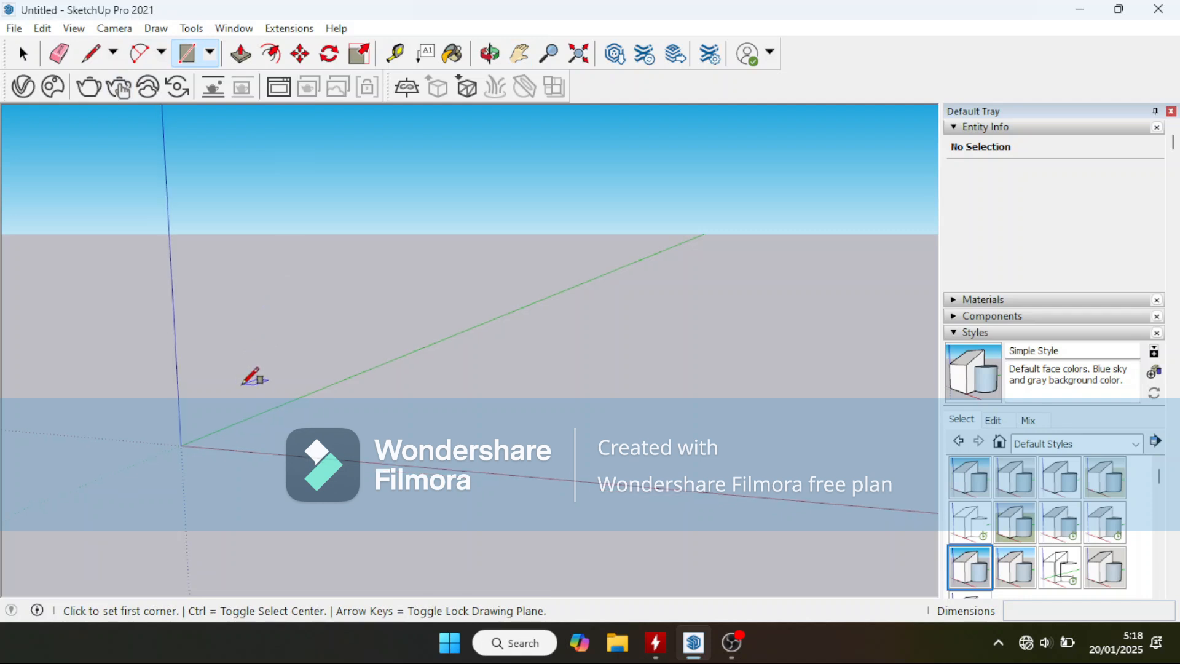
middle_click_drag(242, 385, 254, 420)
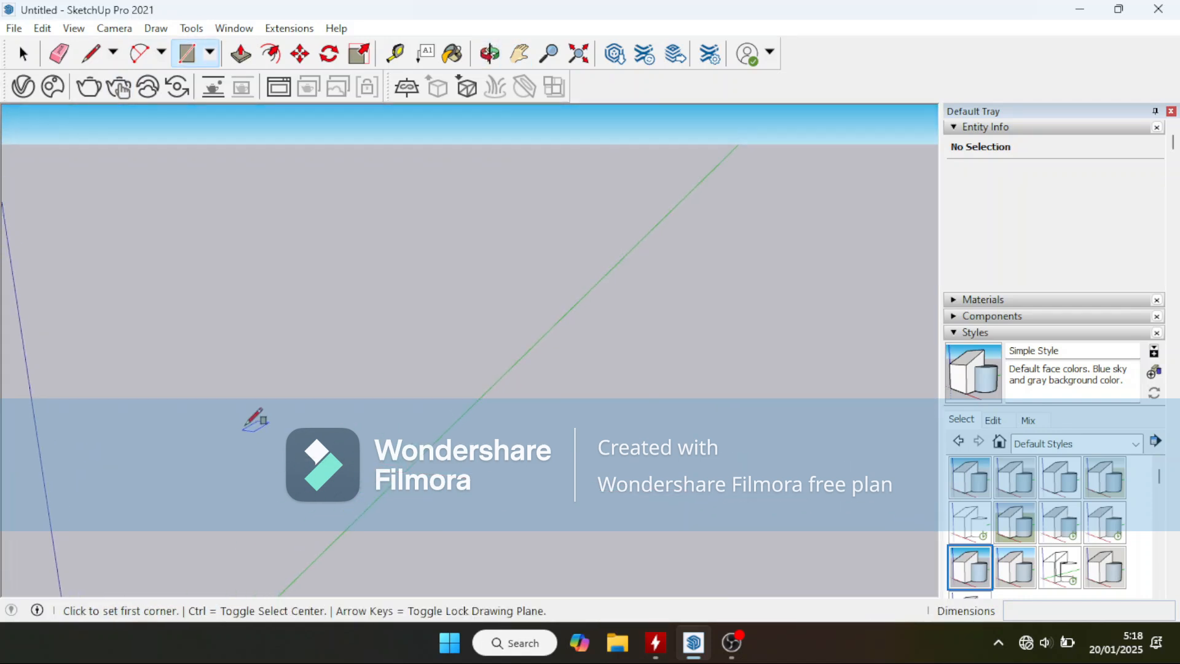
left_click(519, 53)
left_click_drag(464, 345, 515, 213)
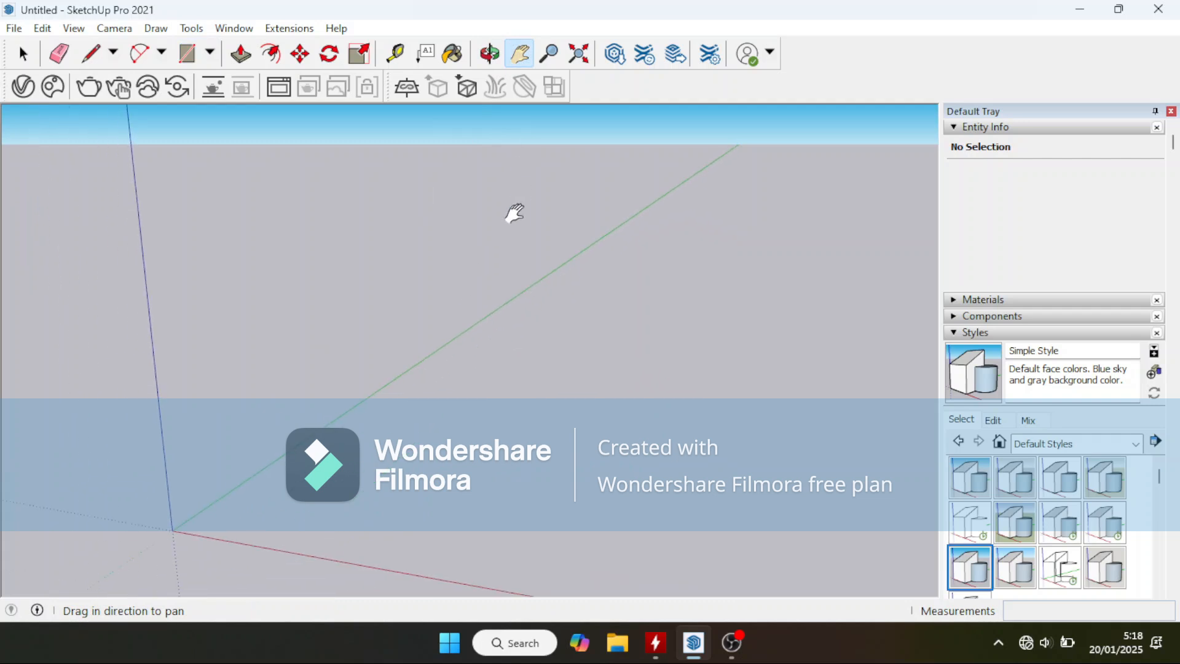
left_click_drag(467, 298, 560, 104)
left_click_drag(479, 307, 523, 250)
left_click_drag(398, 309, 374, 305)
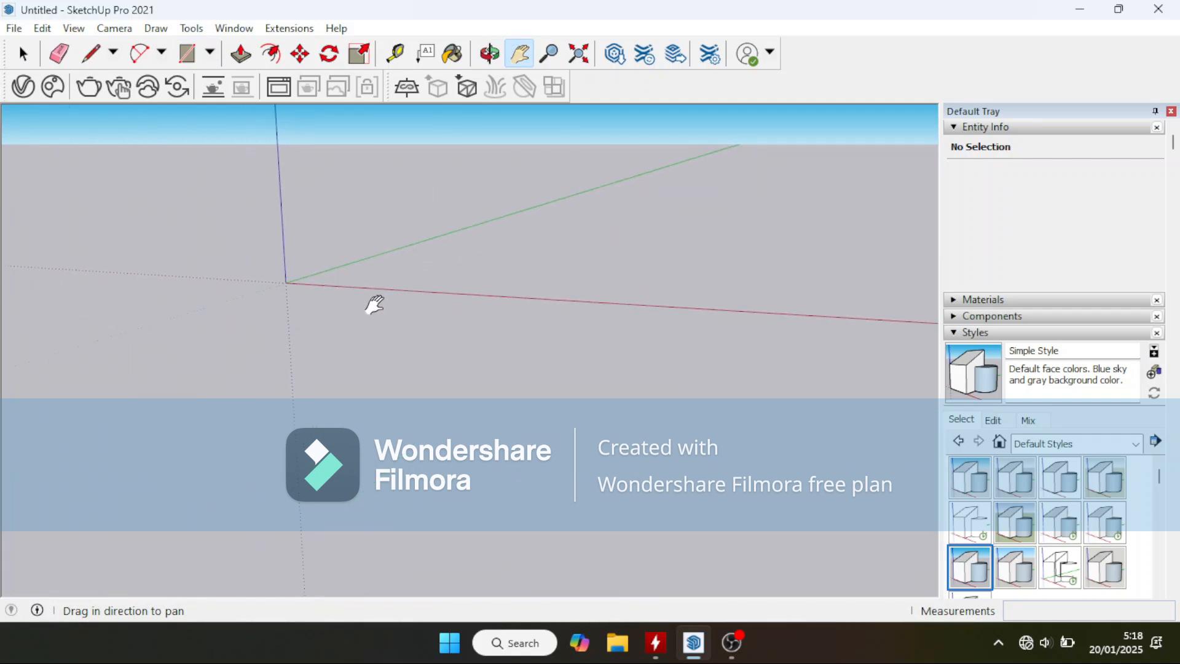
middle_click_drag(374, 305, 373, 339)
left_click_drag(373, 340, 395, 204)
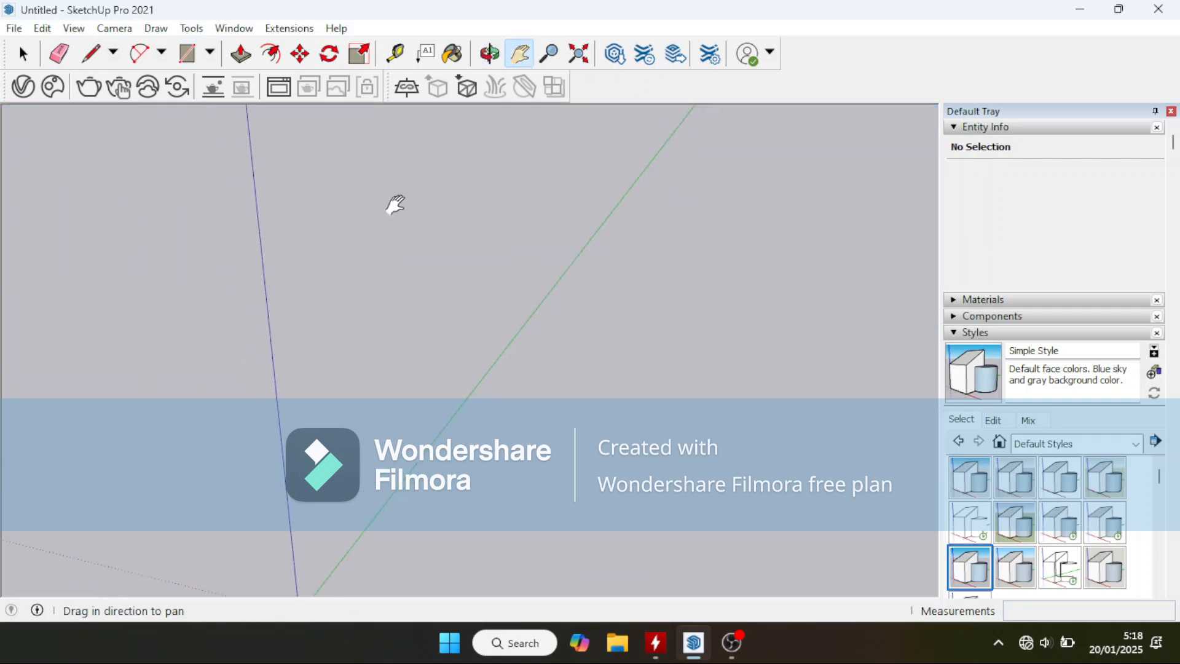
middle_click_drag(395, 205, 371, 413)
scroll(379, 399, "down", 3)
scroll(371, 414, "down", 2)
left_click_drag(373, 457, 362, 339)
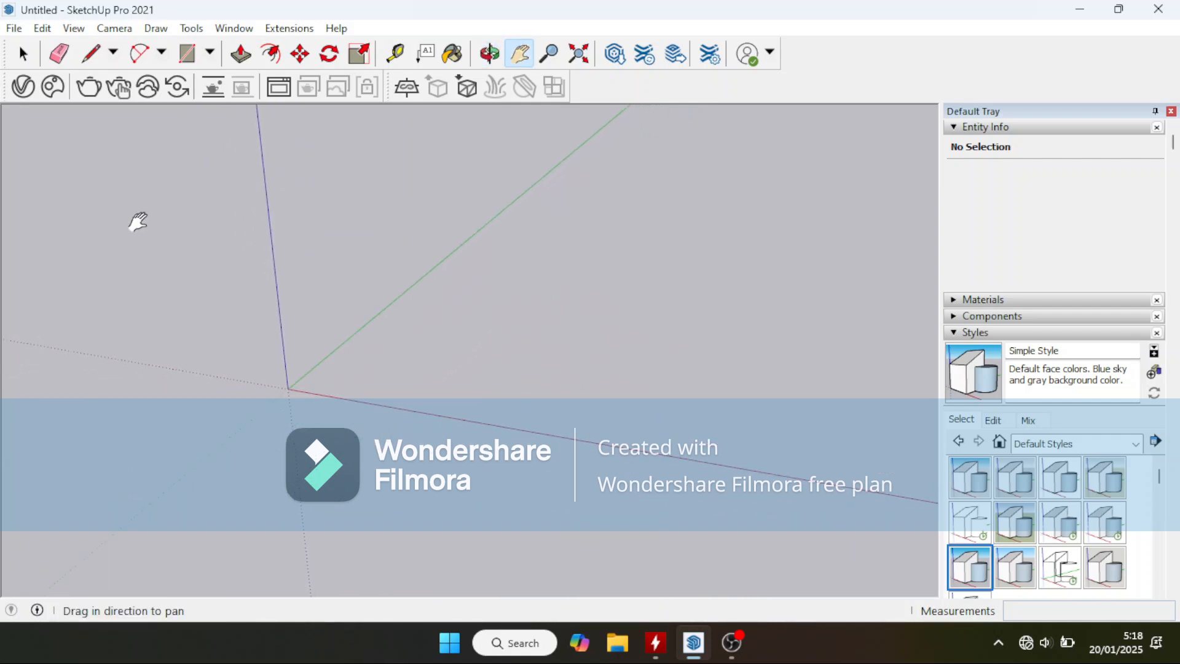
Step: Switch the camera to the standard Top view, keeping the axes origin in sight
left_click(121, 32)
mouse_move(233, 89)
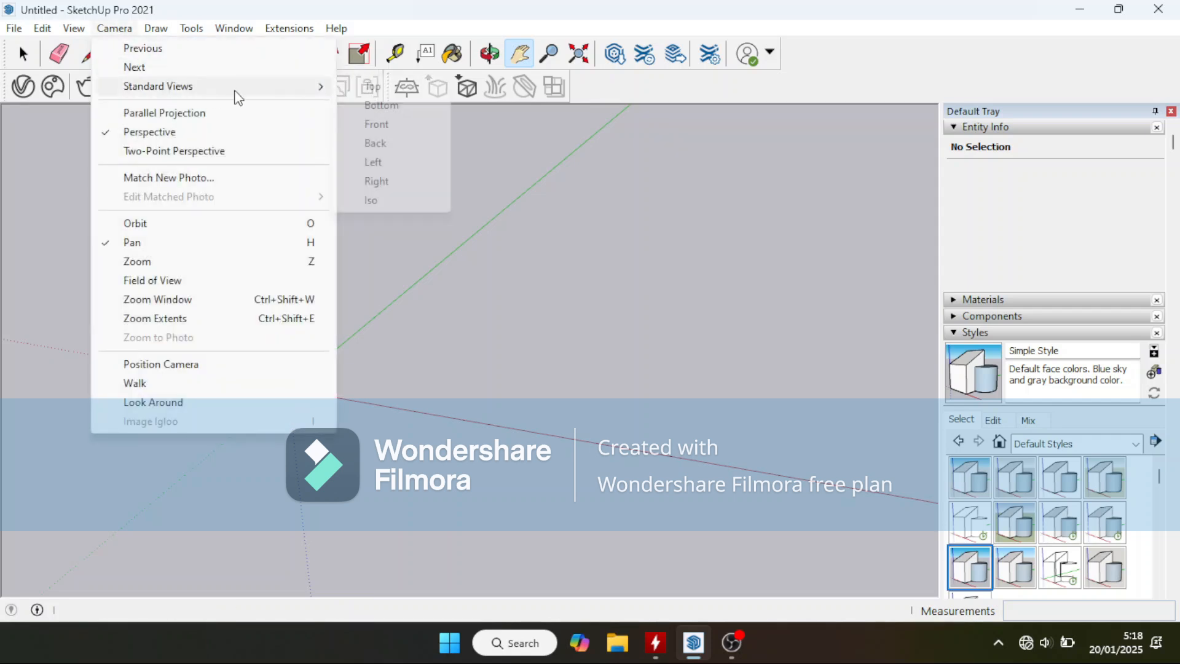
left_click(369, 87)
scroll(516, 324, "up", 3)
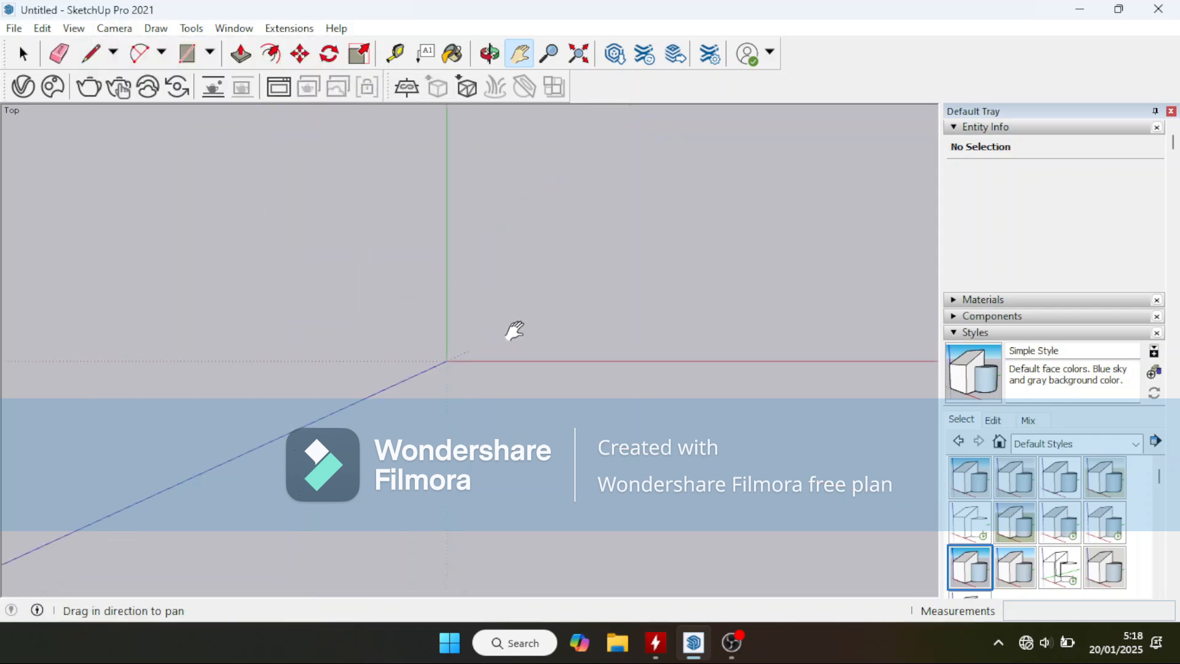
mouse_move(515, 330)
left_mouse_down()
mouse_move(488, 332)
mouse_move(479, 353)
left_mouse_up()
Step: Draw a closed rectangle with the Line tool from the origin, 10 cm along the green axis and 5 cm along the red axis
left_click(90, 53)
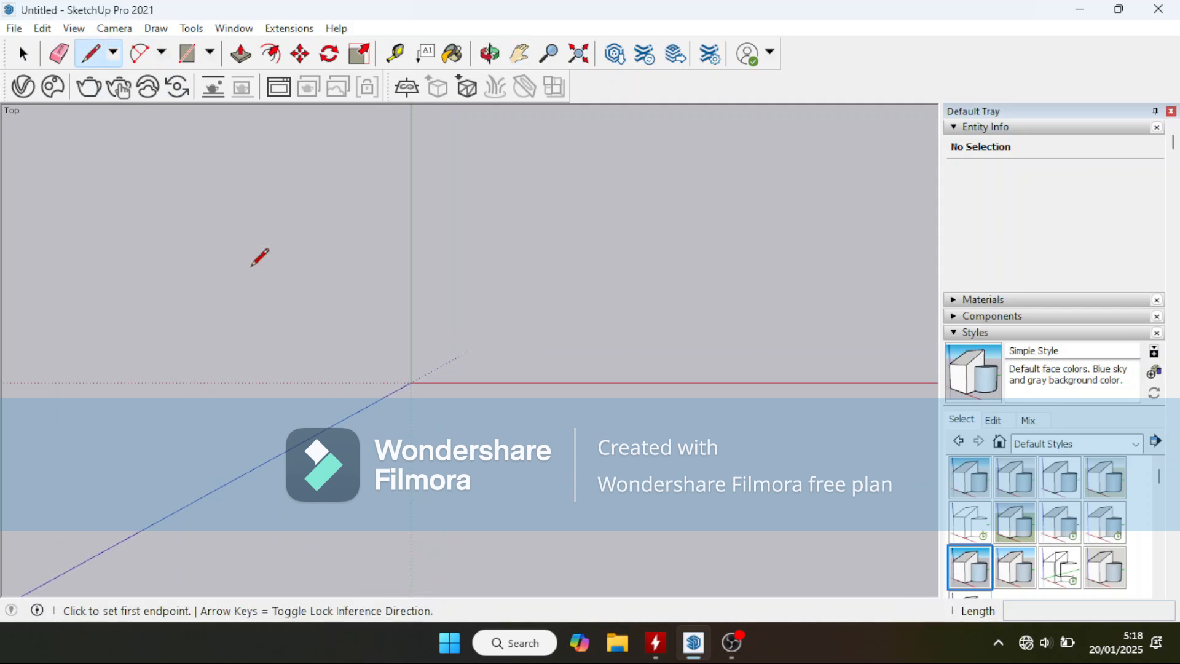
left_click(410, 382)
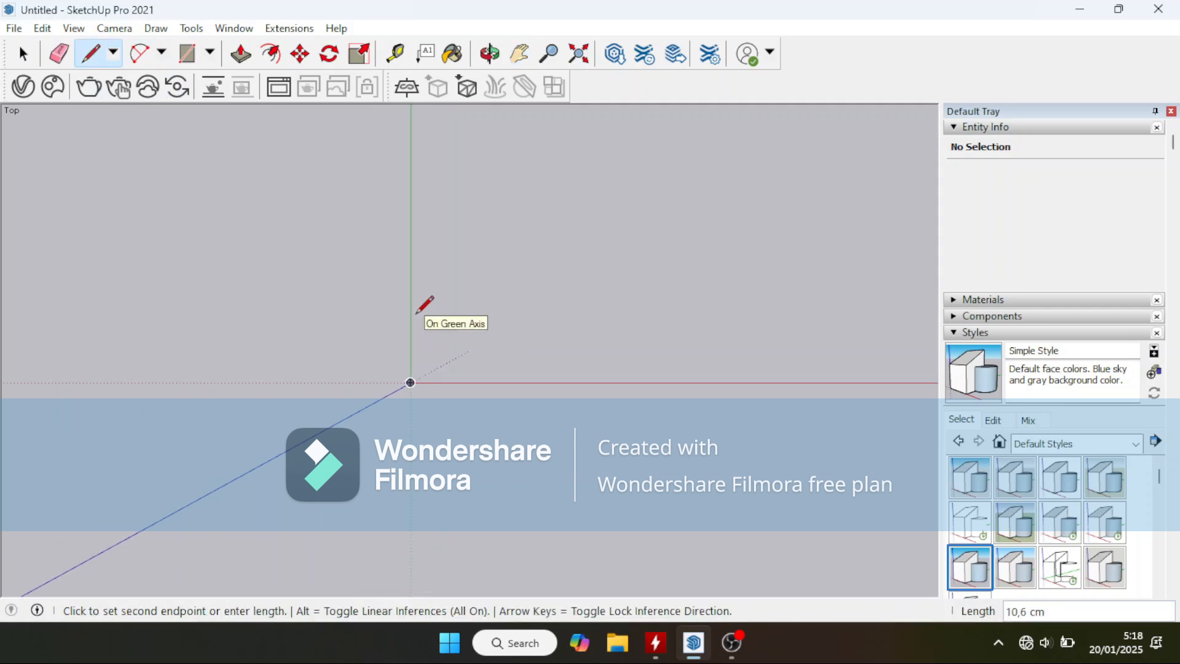
key("Return")
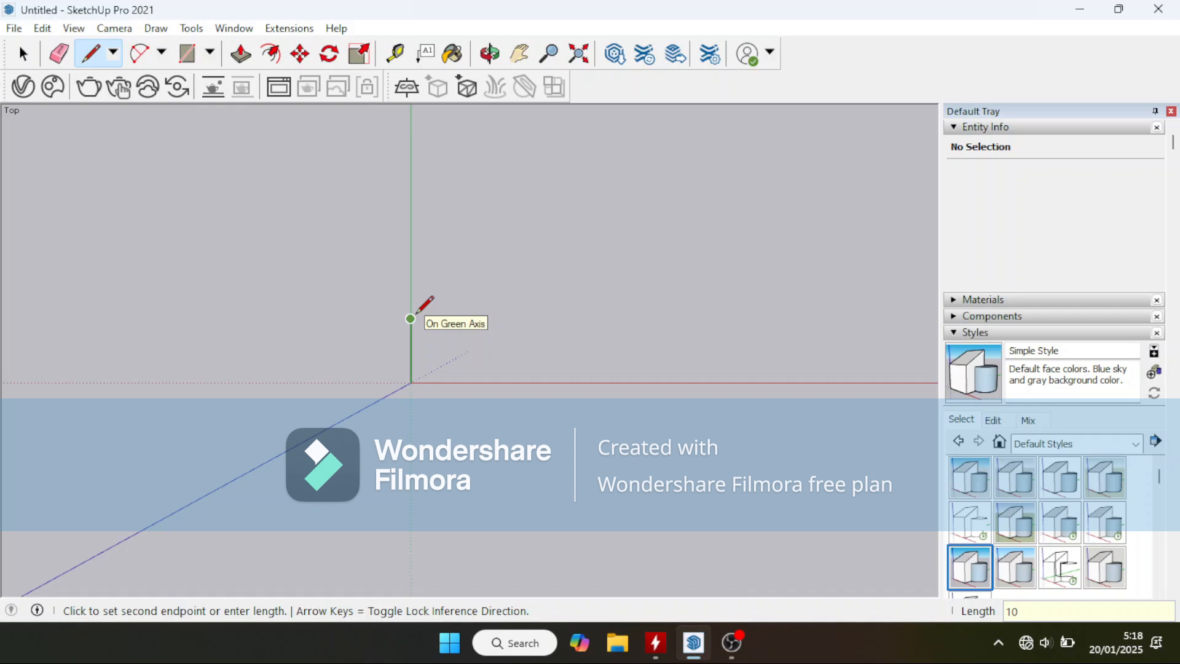
type("5")
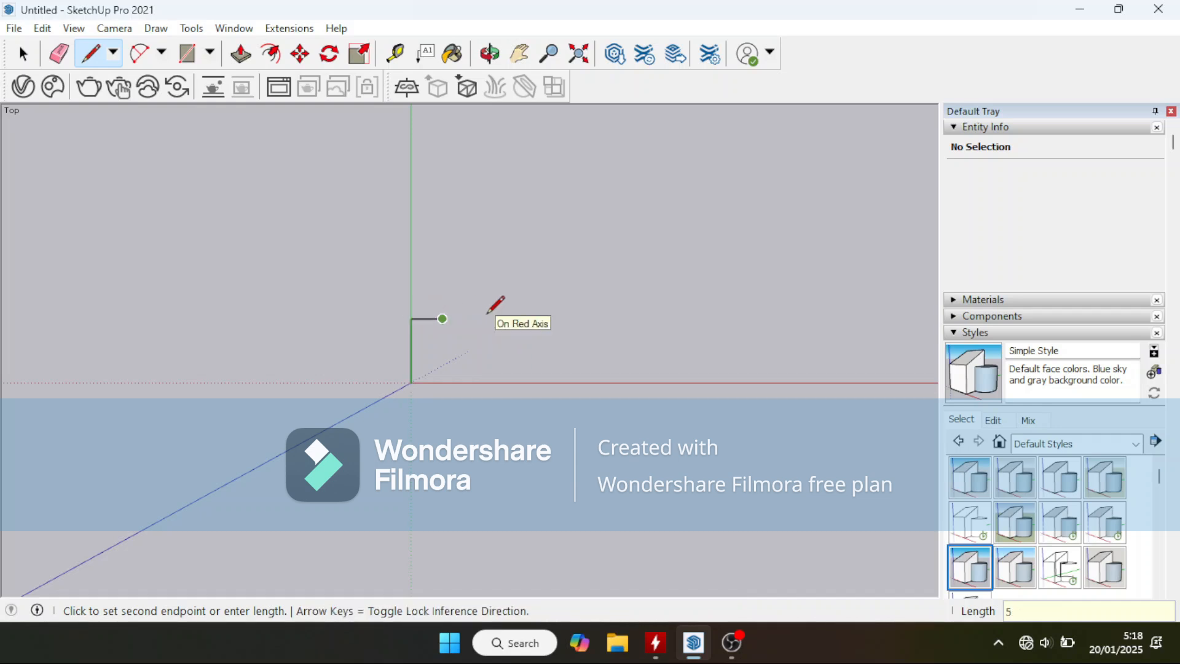
key("Return")
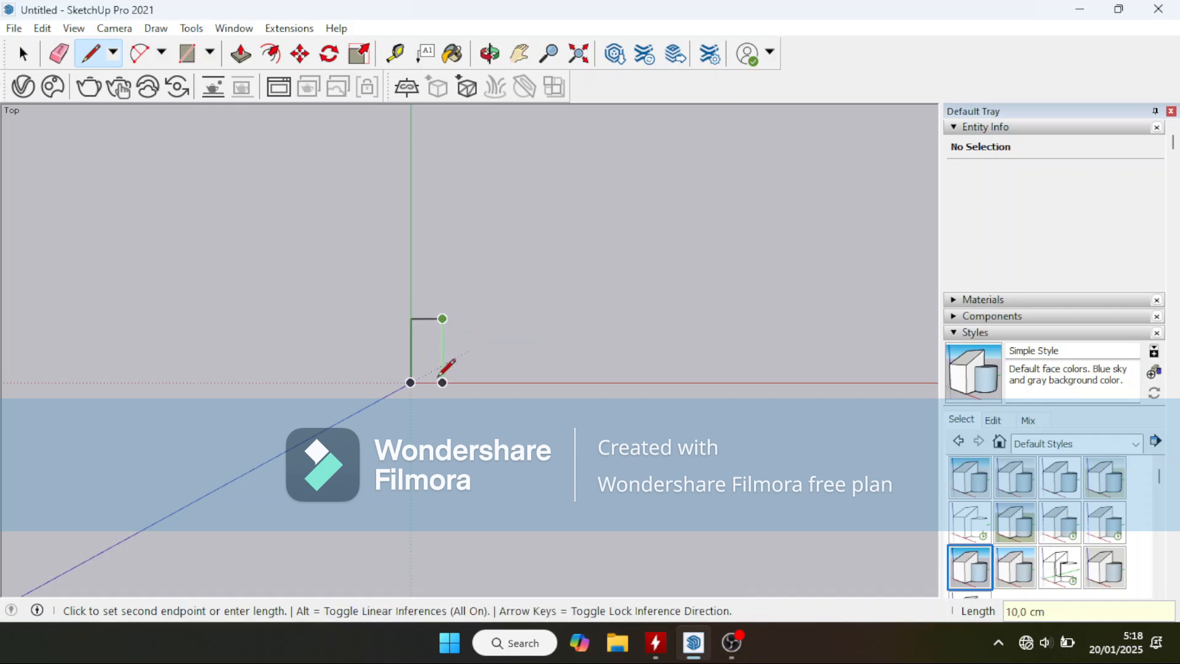
left_click(440, 378)
left_click(416, 378)
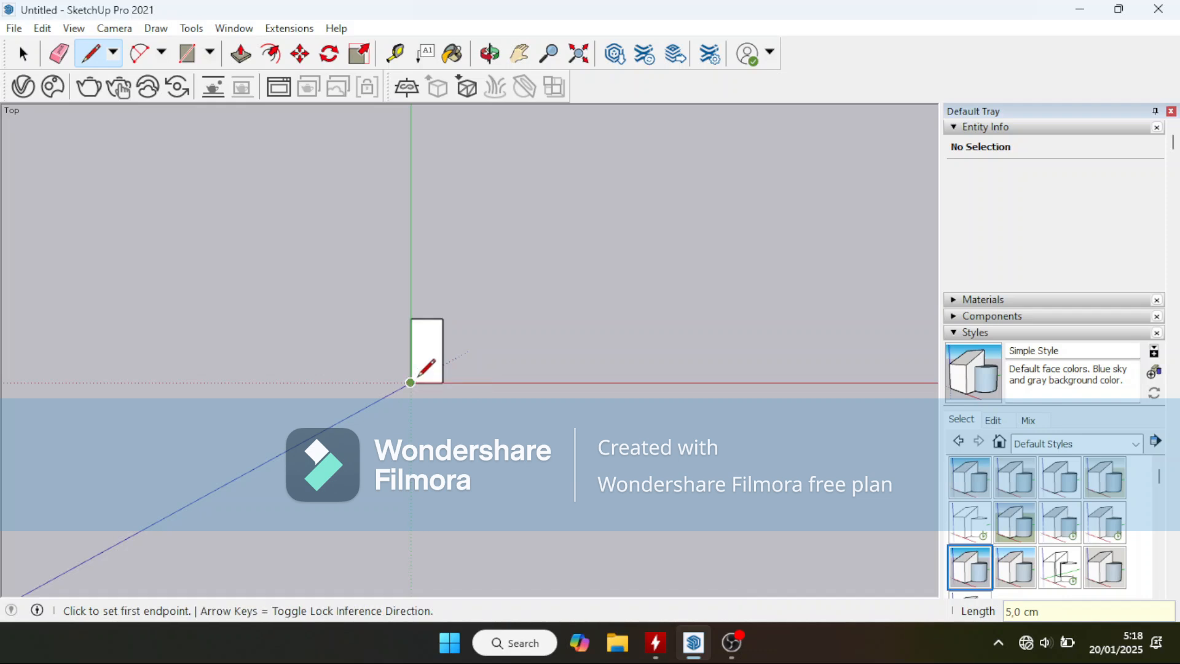
Step: Copy the rectangle's long edge opposite the green axis 1 cm inward with the Move tool
scroll(347, 296, "up", 2)
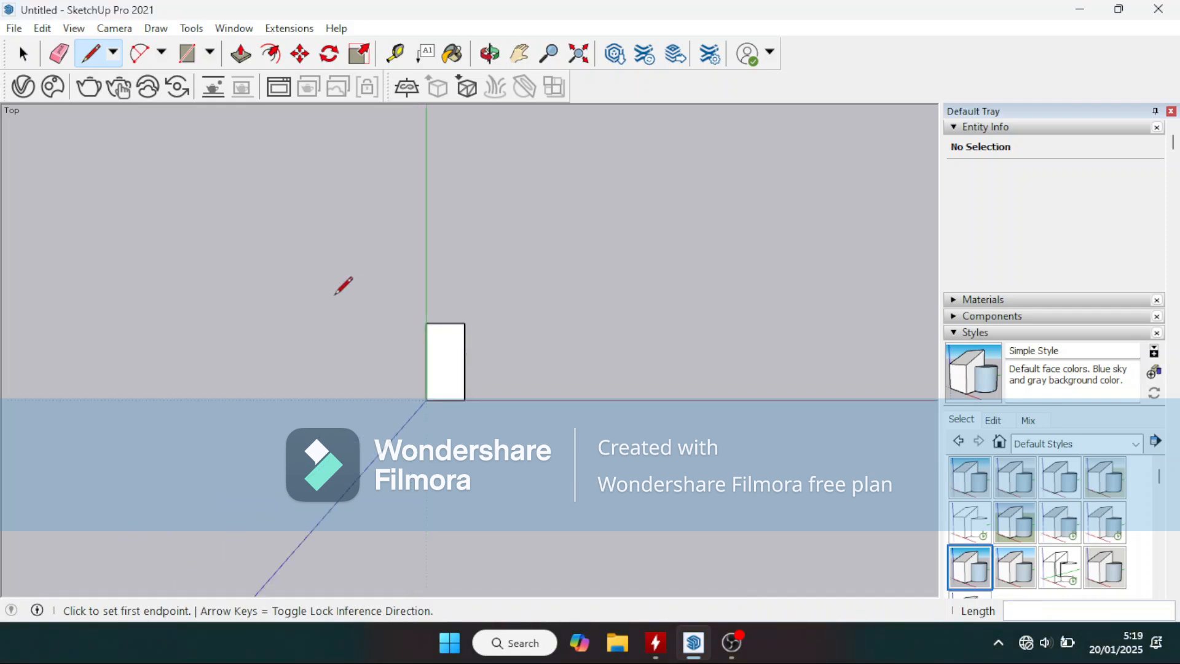
left_click(300, 54)
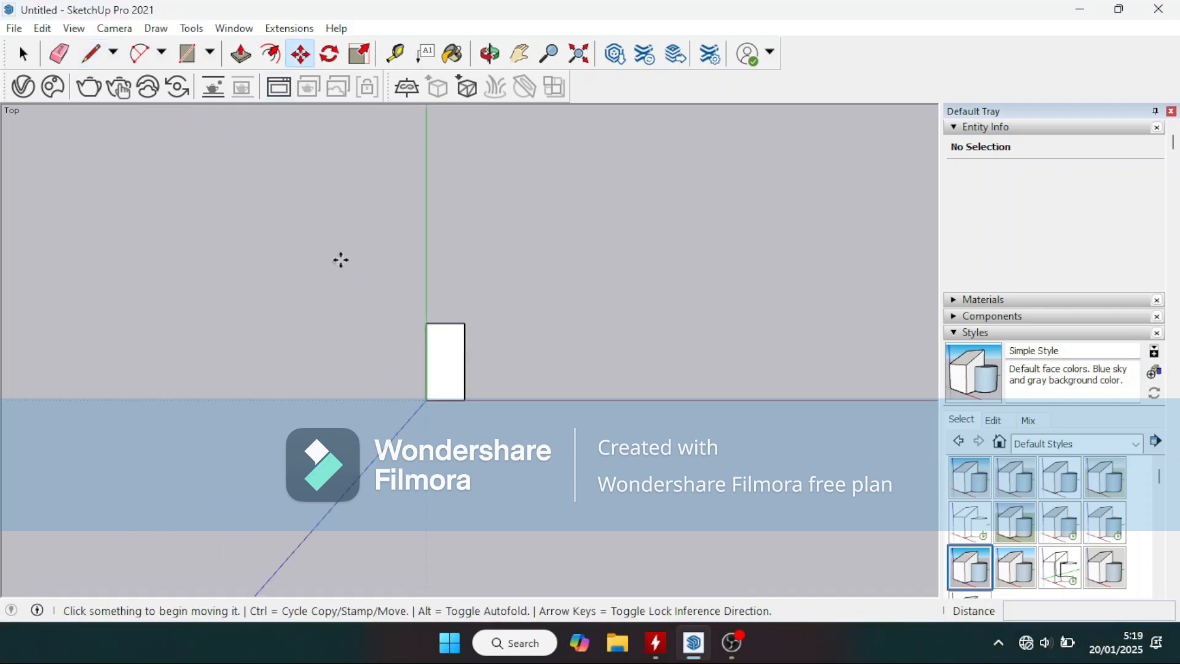
left_click(464, 364)
key("ctrl")
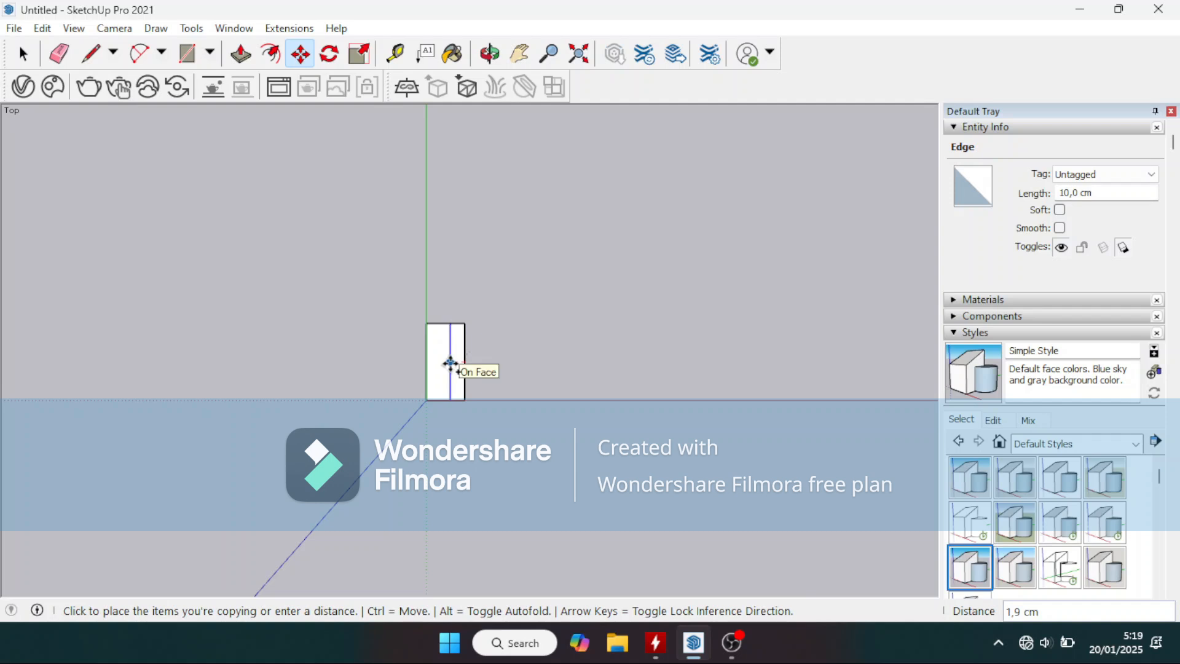
type("1")
key("Return")
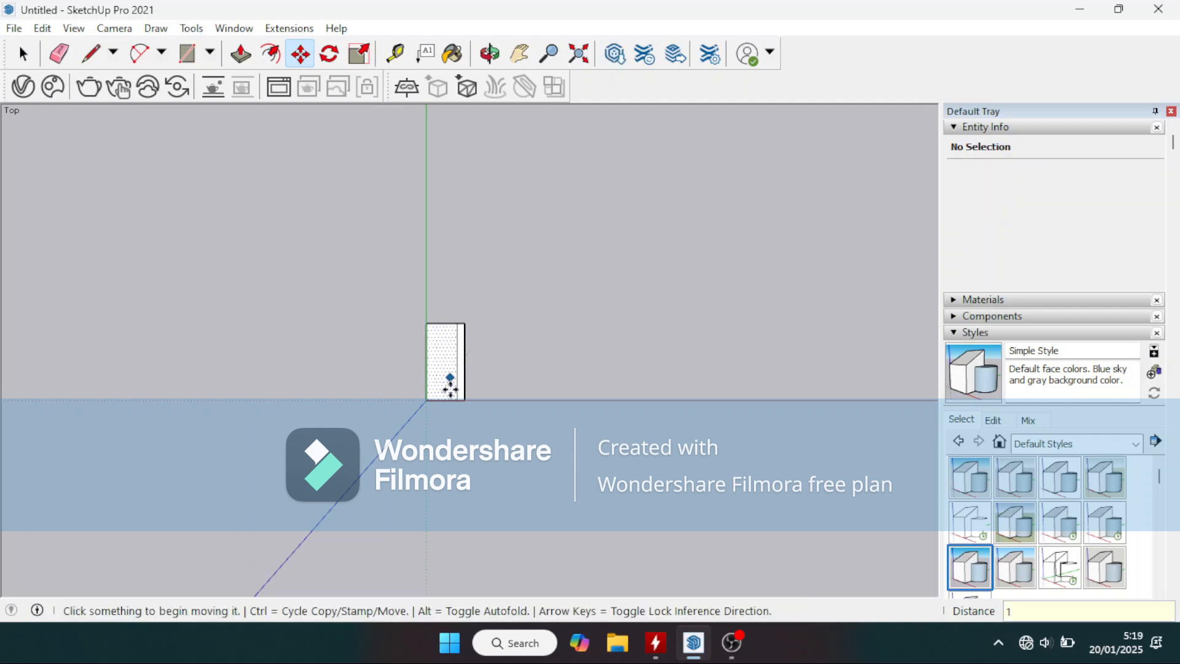
Step: Copy the 4 cm edge segment on the red axis 3 cm into the rectangle
scroll(462, 400, "up", 2)
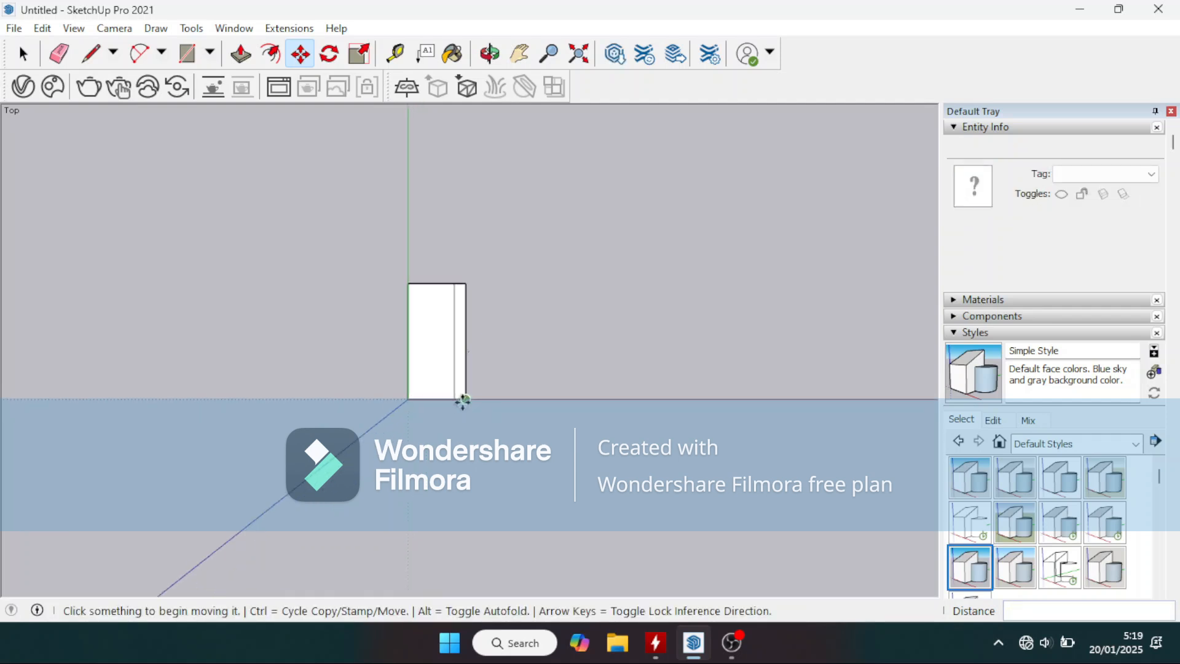
left_click(432, 401)
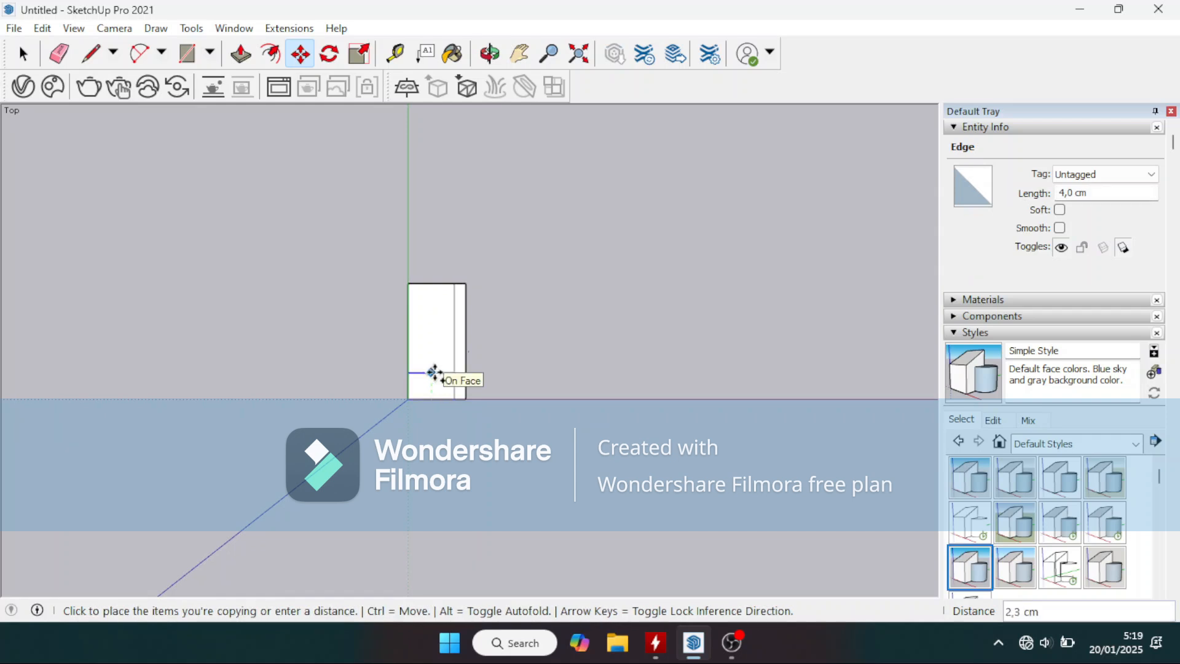
type("3")
key("Return")
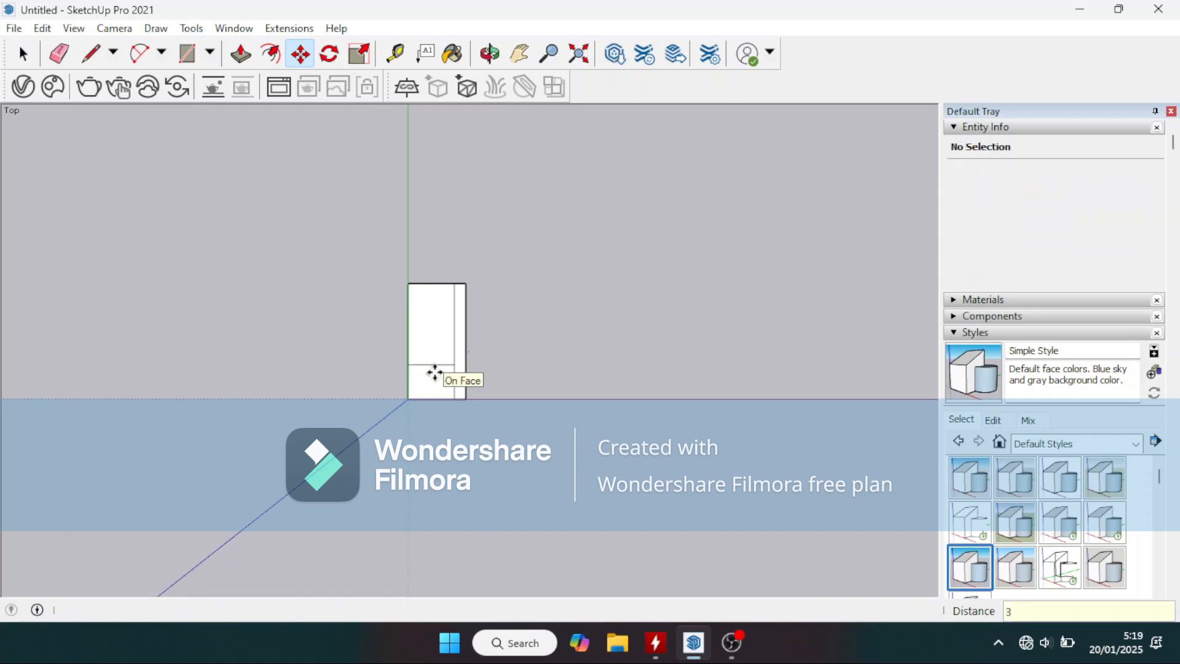
Step: Draw a 1 cm line extending the copied short edge to the rectangle's outer long edge
left_click(36, 59)
left_click(91, 55)
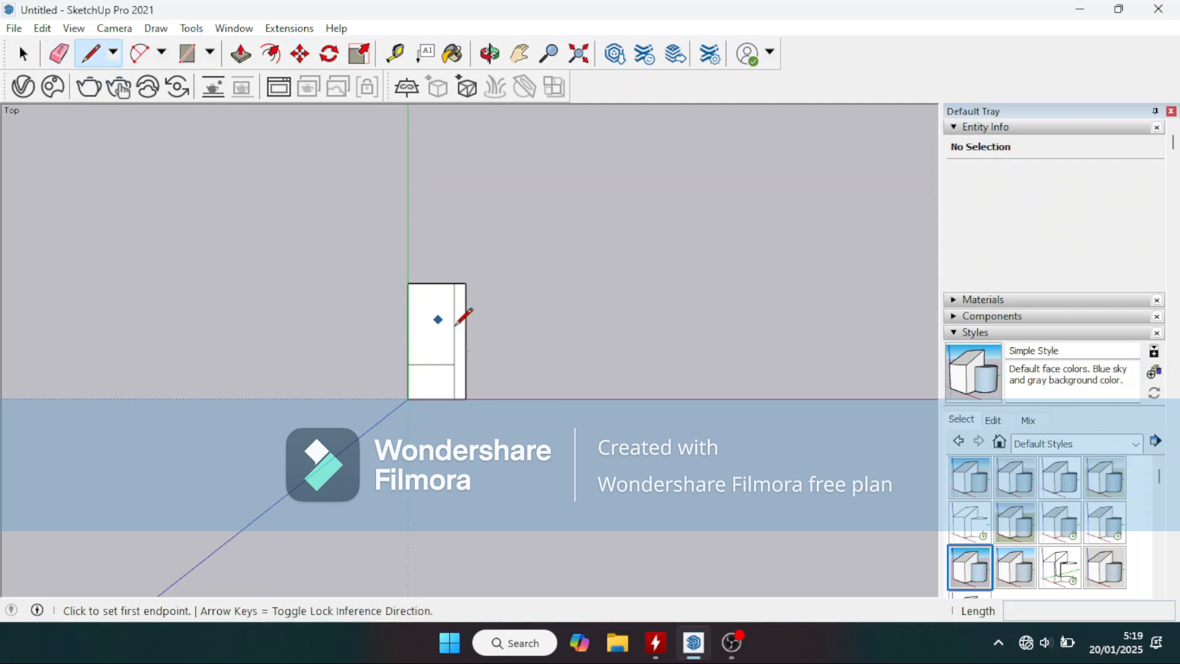
left_click(454, 365)
left_click(465, 364)
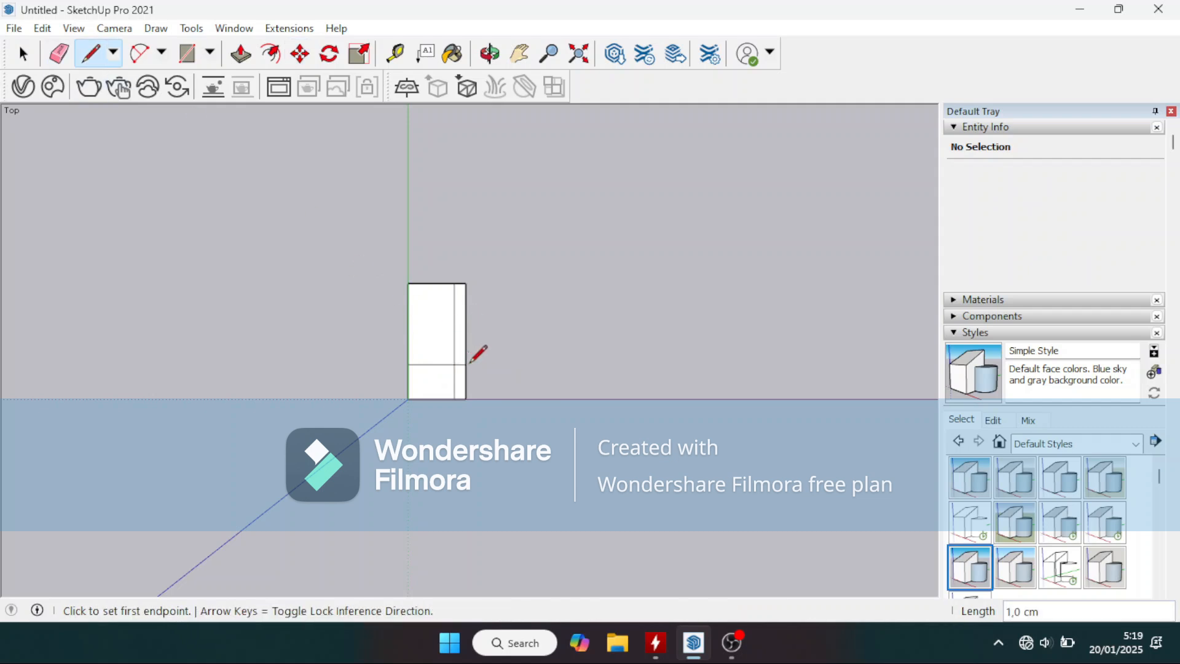
Step: Delete the leftover inner lines and the outer corner edges to leave a 1 by 3 cm notch in the rectangle
key("space")
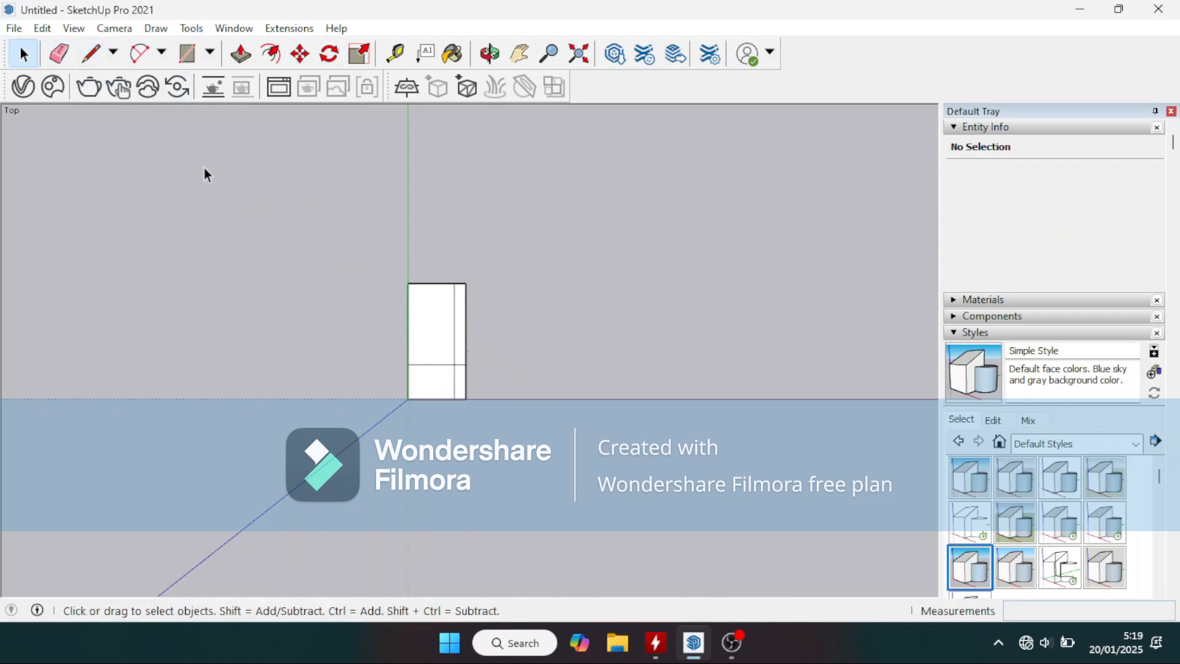
left_click(431, 365)
left_click(453, 351)
Step: Orbit out of the top view and select the whole notched profile, face and edges
scroll(306, 359, "down", 3)
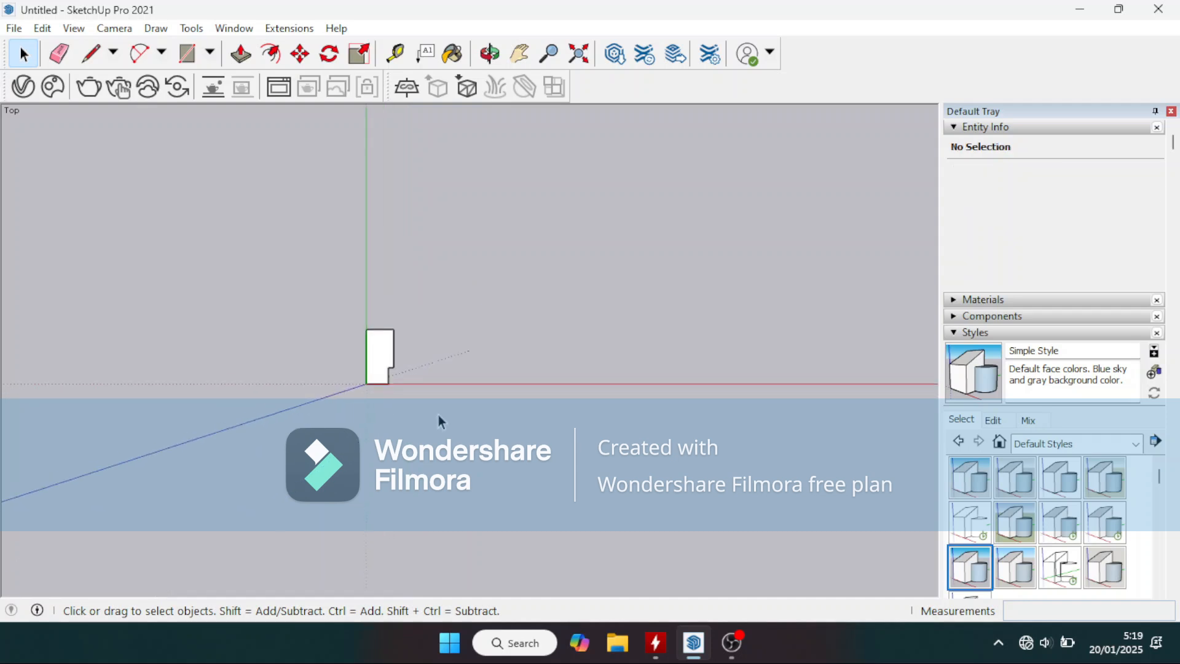
key("o")
left_click_drag(419, 408, 383, 352)
key("space")
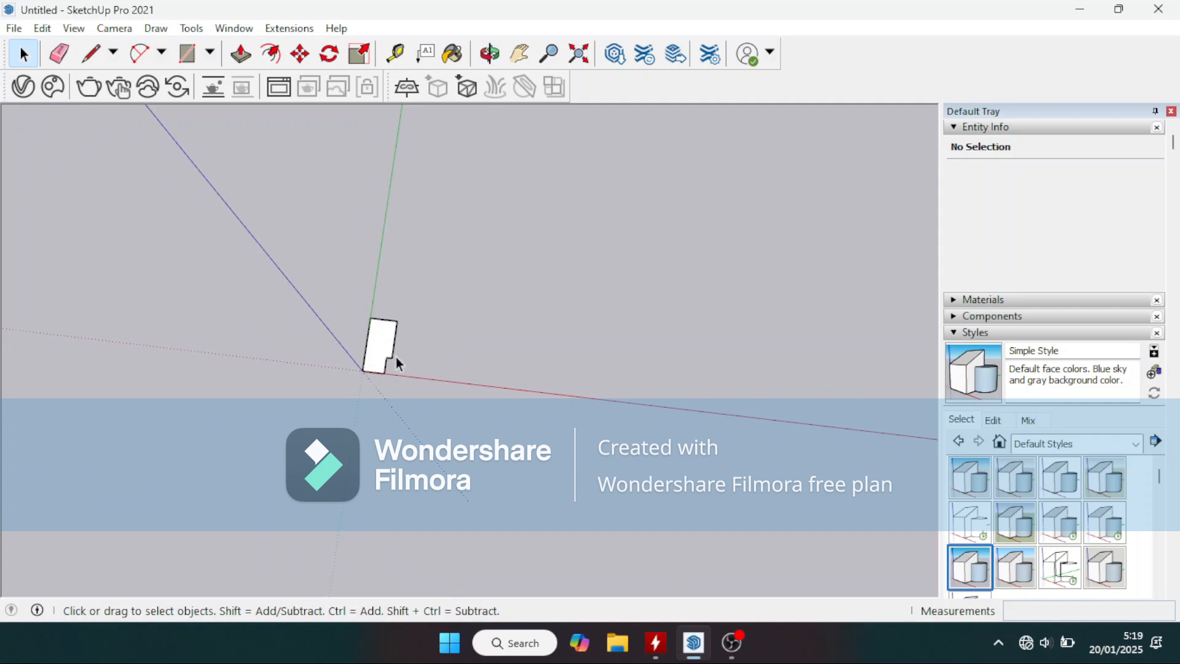
middle_click_drag(397, 363, 401, 358)
left_click_drag(281, 263, 509, 483)
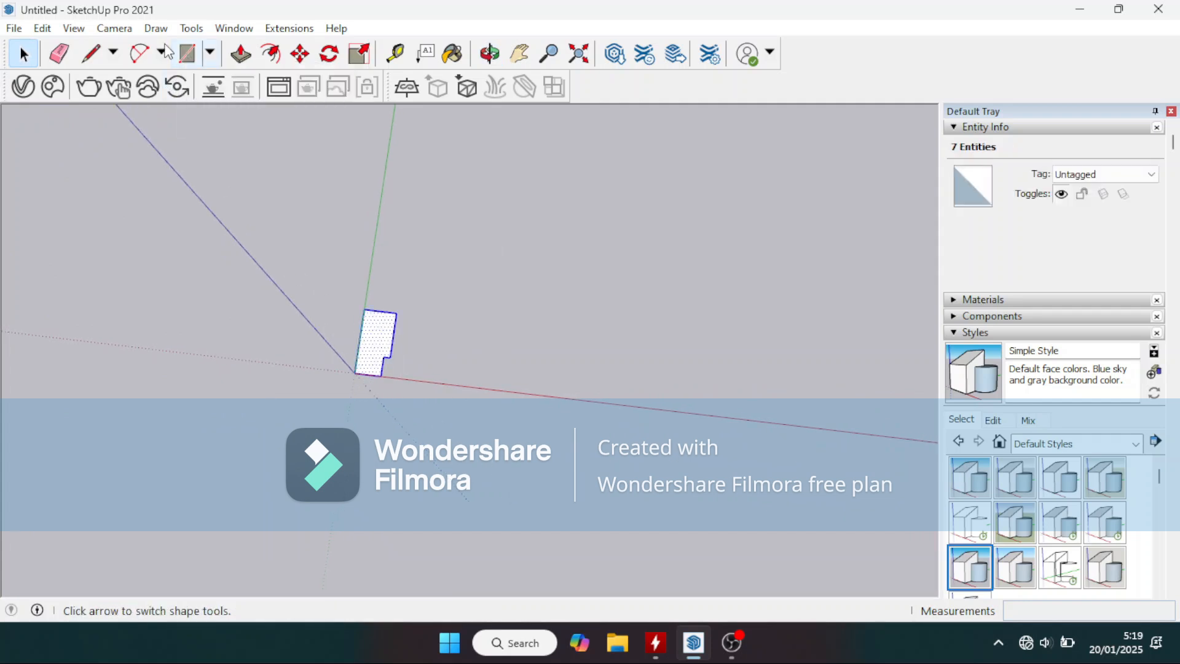
left_click(188, 53)
scroll(195, 216, "down", 3)
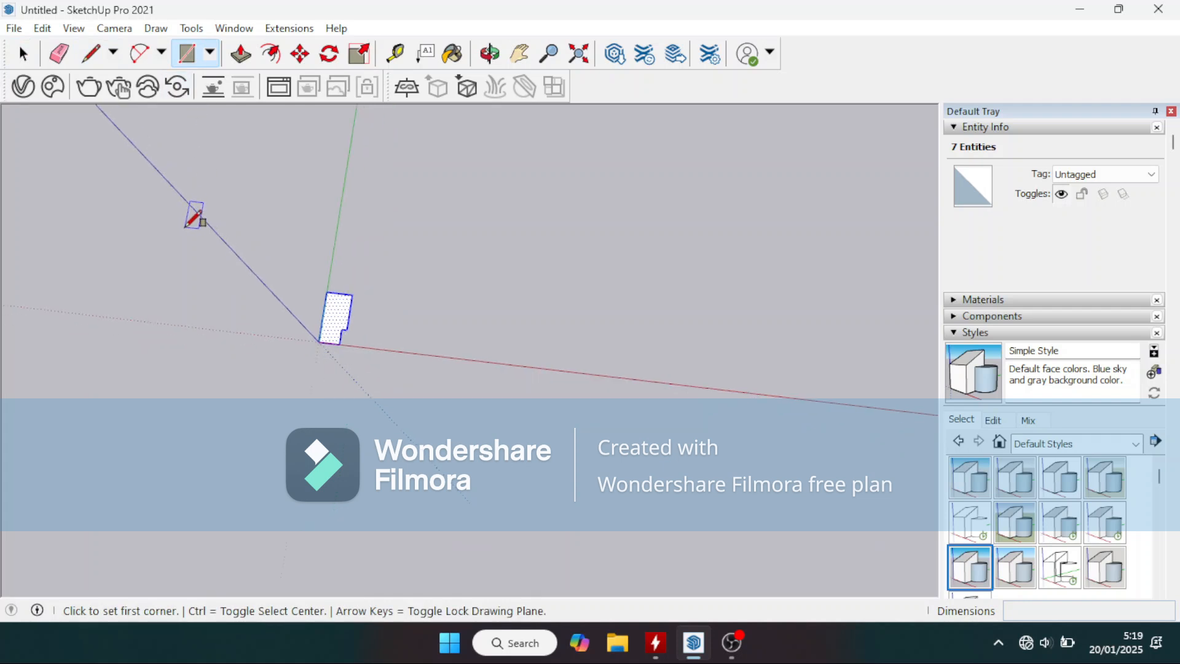
mouse_move(338, 293)
middle_mouse_down()
mouse_move(332, 199)
mouse_move(350, 124)
mouse_move(340, 166)
middle_mouse_up()
left_click(311, 323)
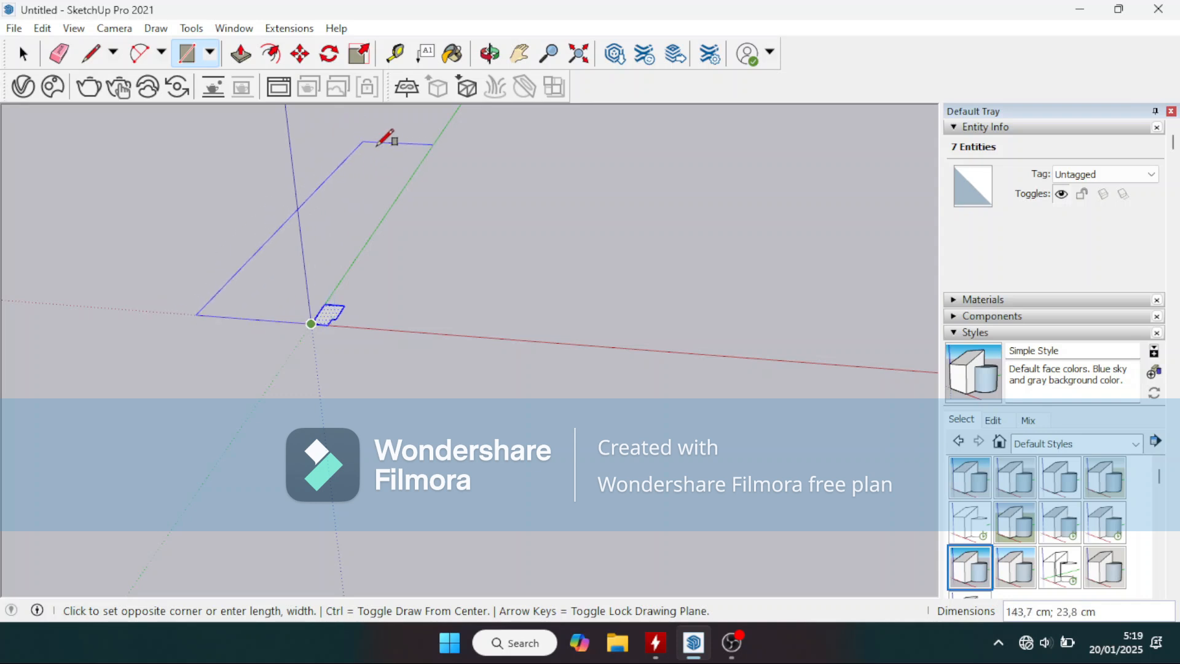
mouse_move(508, 173)
middle_mouse_down()
mouse_move(482, 236)
mouse_move(461, 182)
middle_mouse_up()
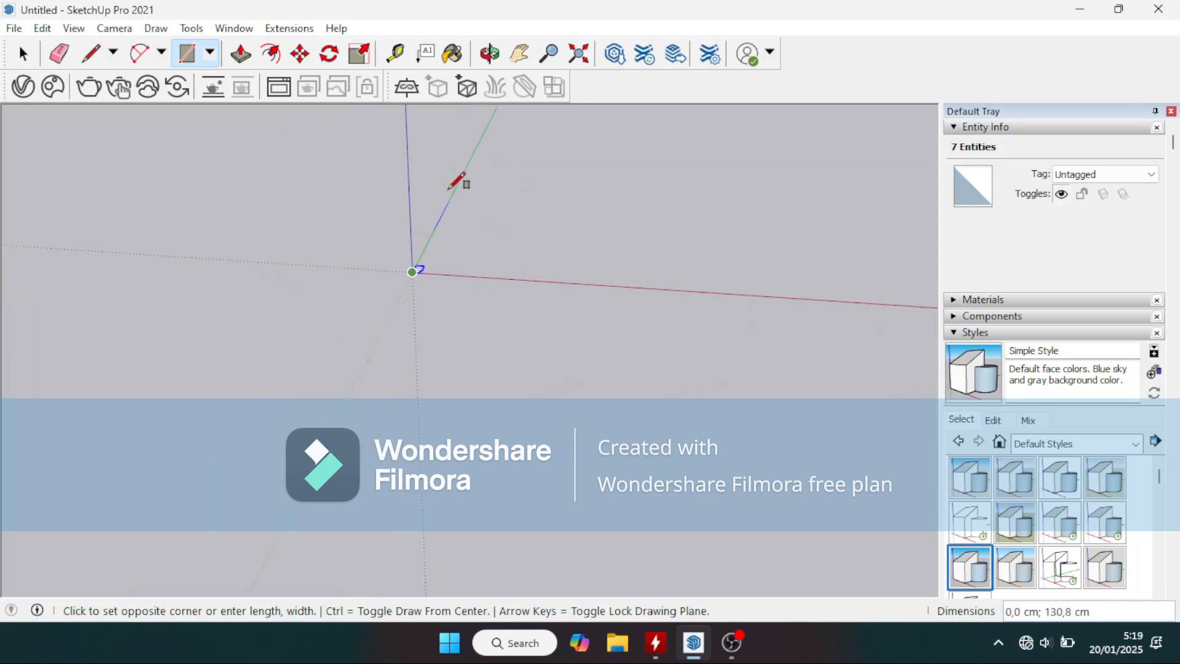
key("Escape")
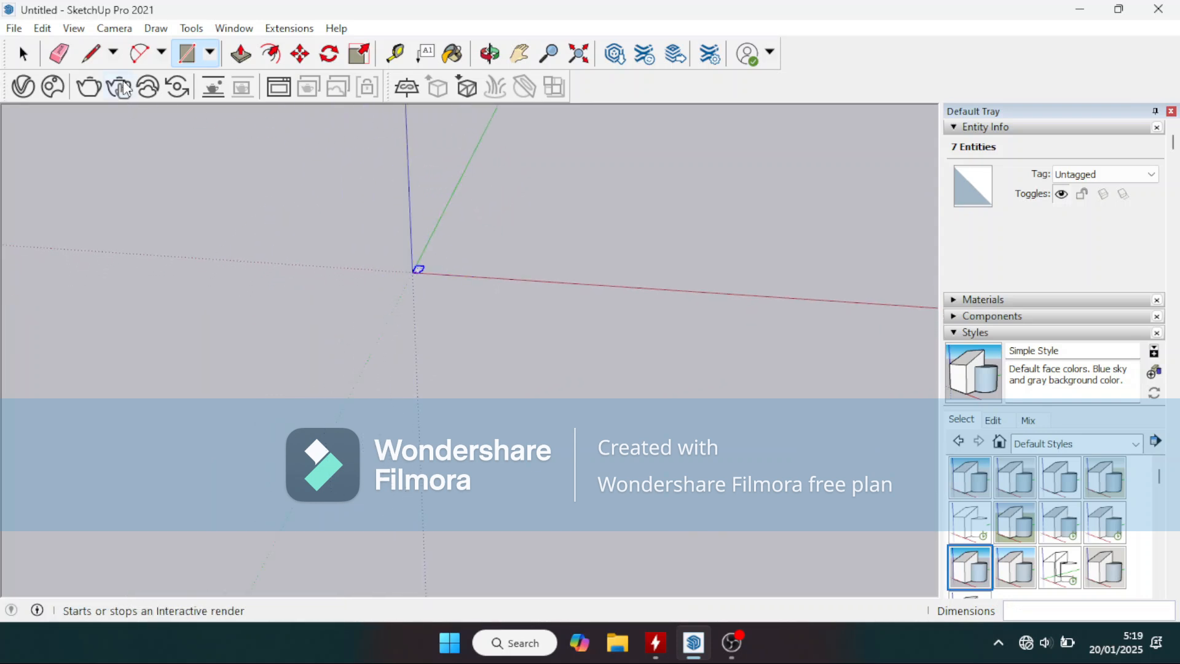
left_click(91, 53)
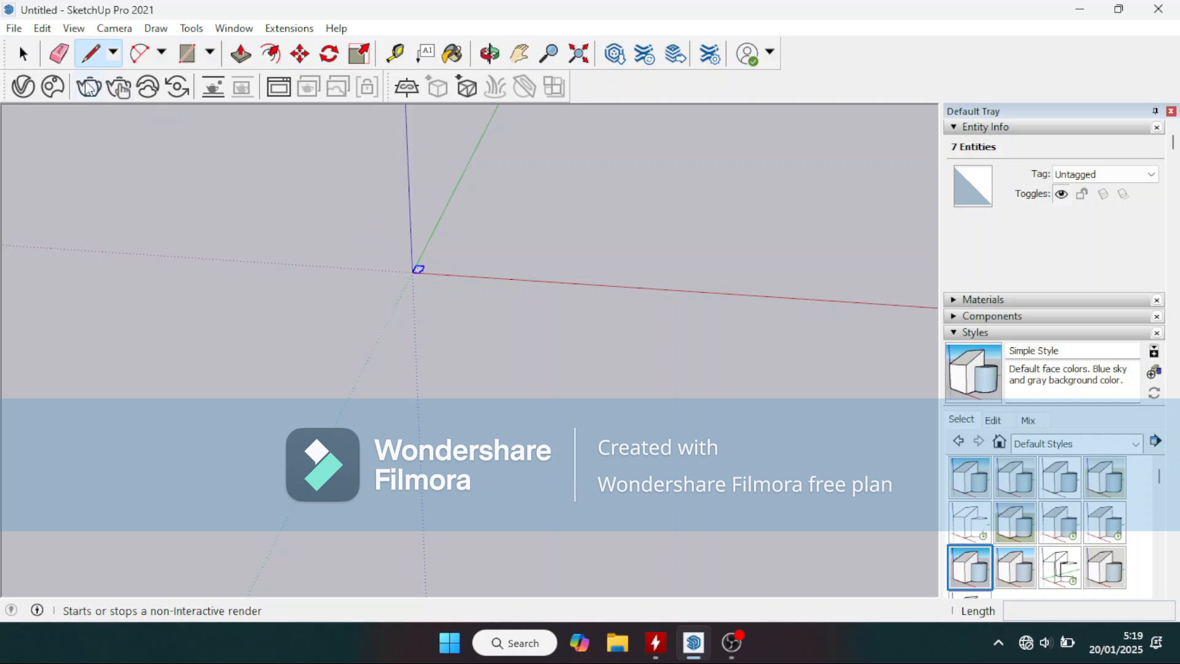
left_click(22, 54)
middle_click_drag(346, 230, 374, 241, "shift")
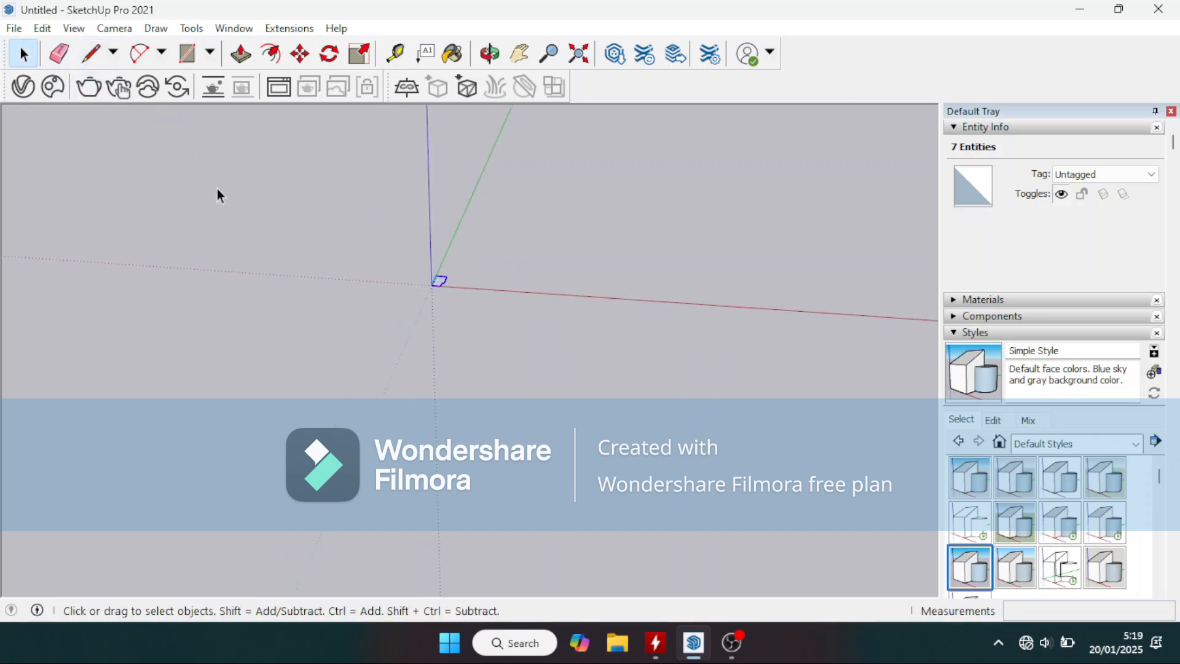
Step: Draw a 215 cm vertical line from the origin along the blue axis
left_click(92, 55)
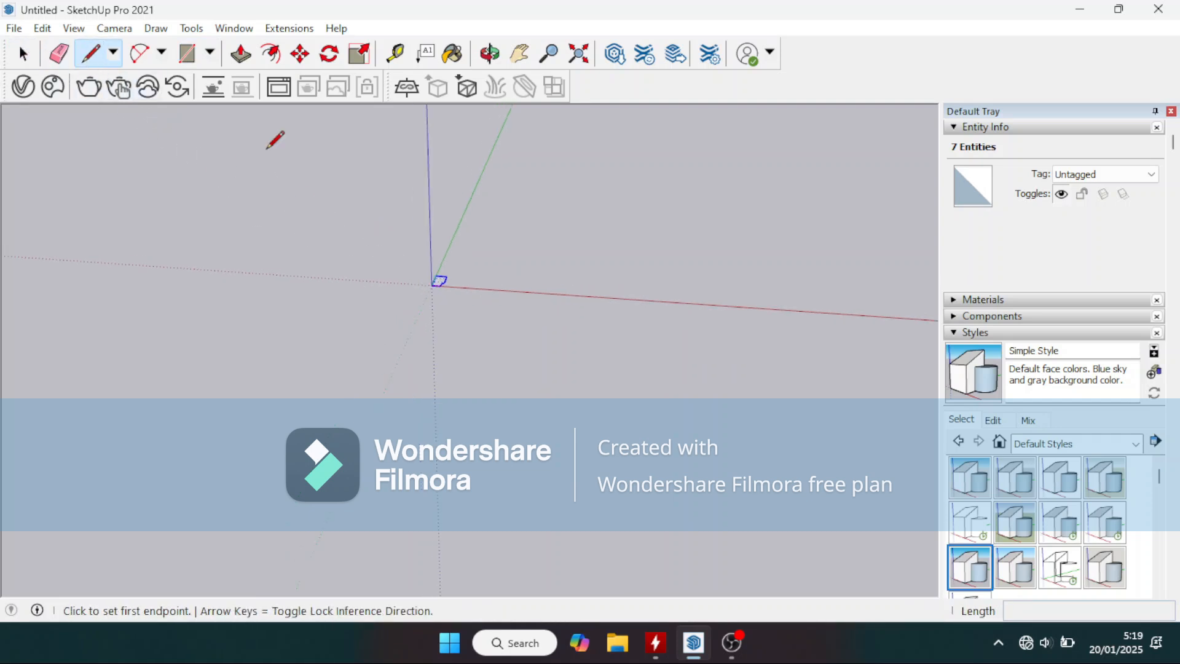
left_click(431, 284)
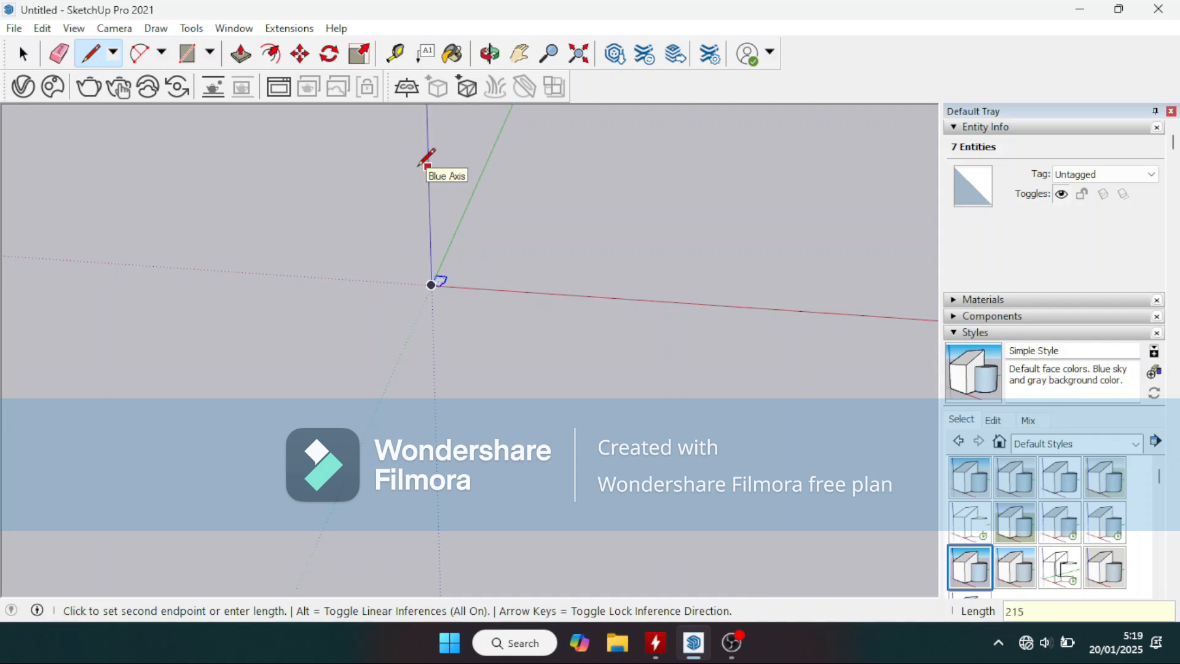
key("Return")
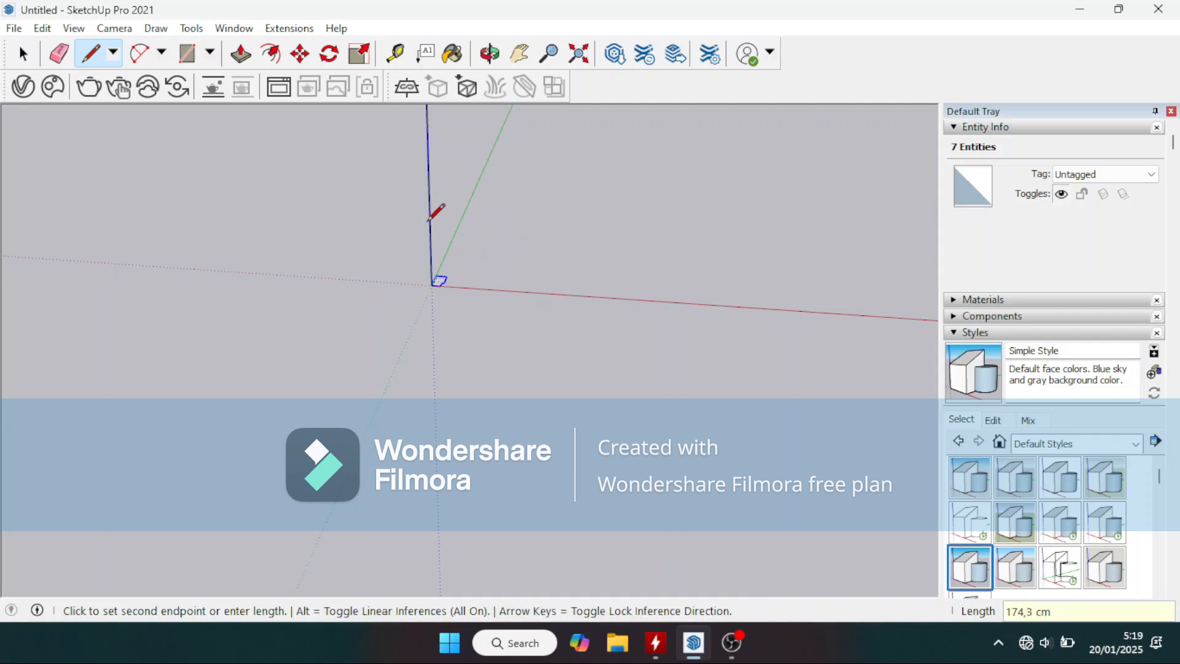
Step: Continue the path with a 100 cm line parallel to the red axis and a vertical line down to the red axis
scroll(430, 262, "down", 6)
scroll(437, 234, "down", 2)
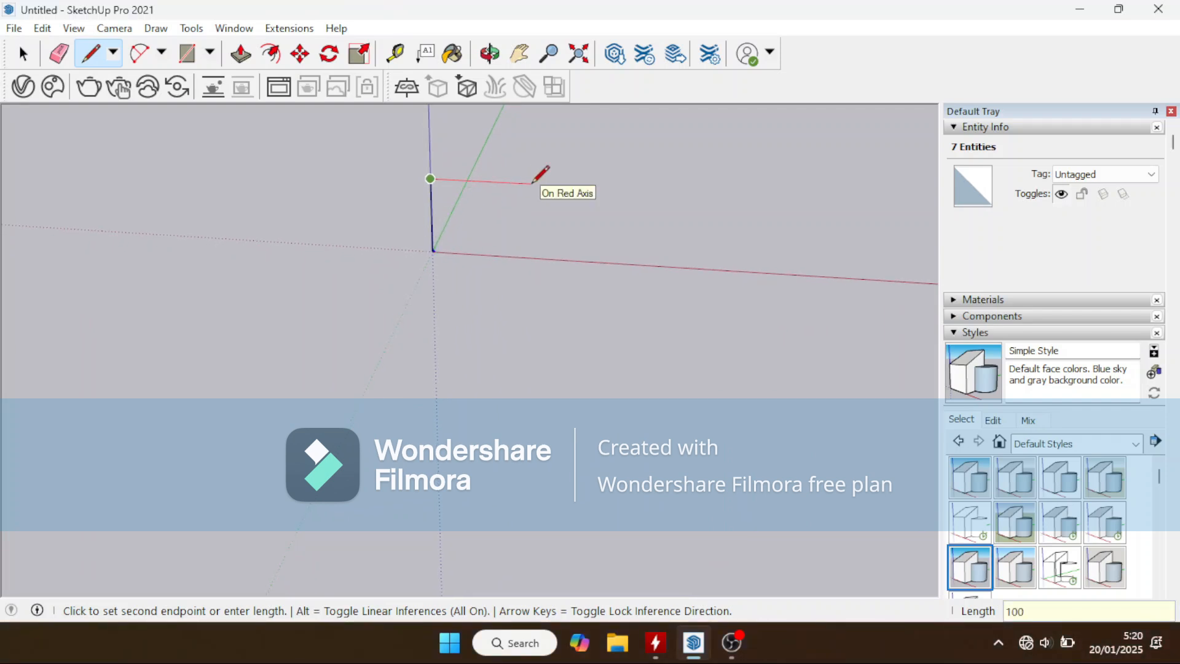
key("Return")
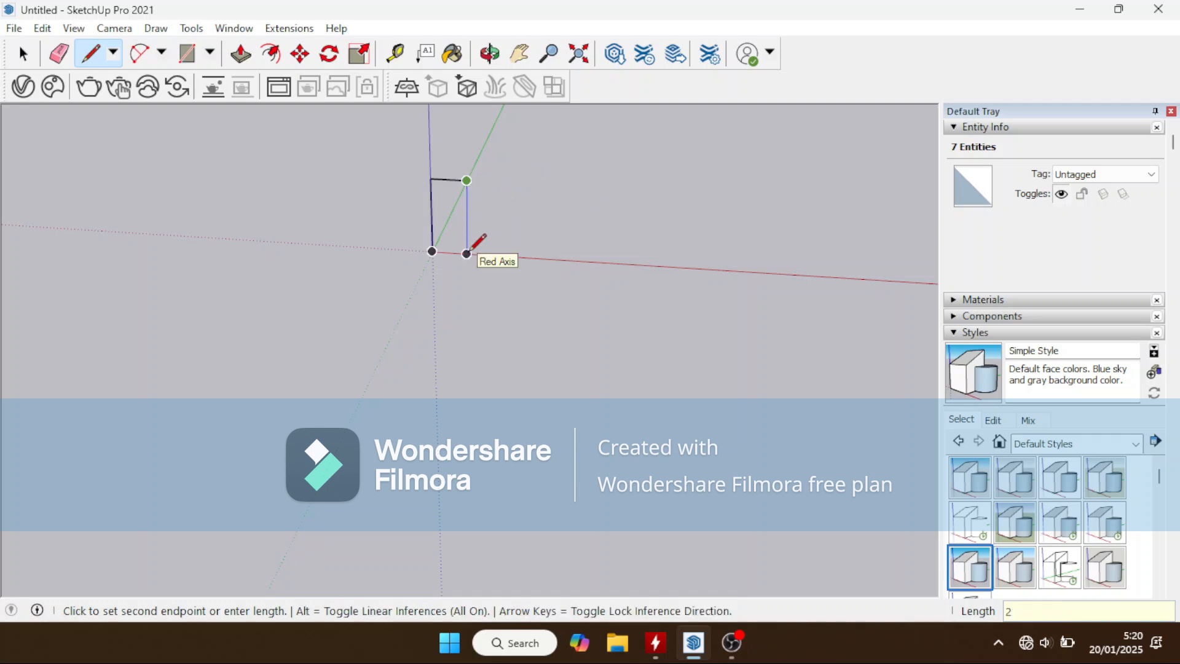
key("Return")
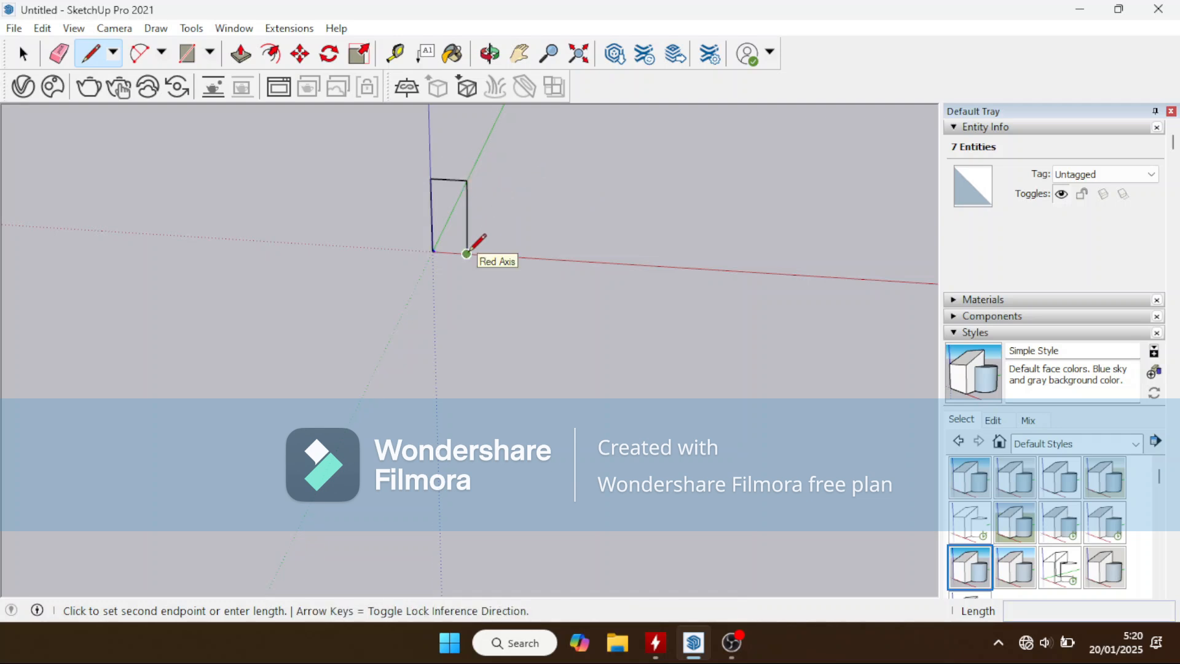
Step: Draw a bottom edge to the origin closing the upright path, and delete it again to leave the path open
scroll(467, 247, "up", 4)
scroll(455, 248, "up", 3)
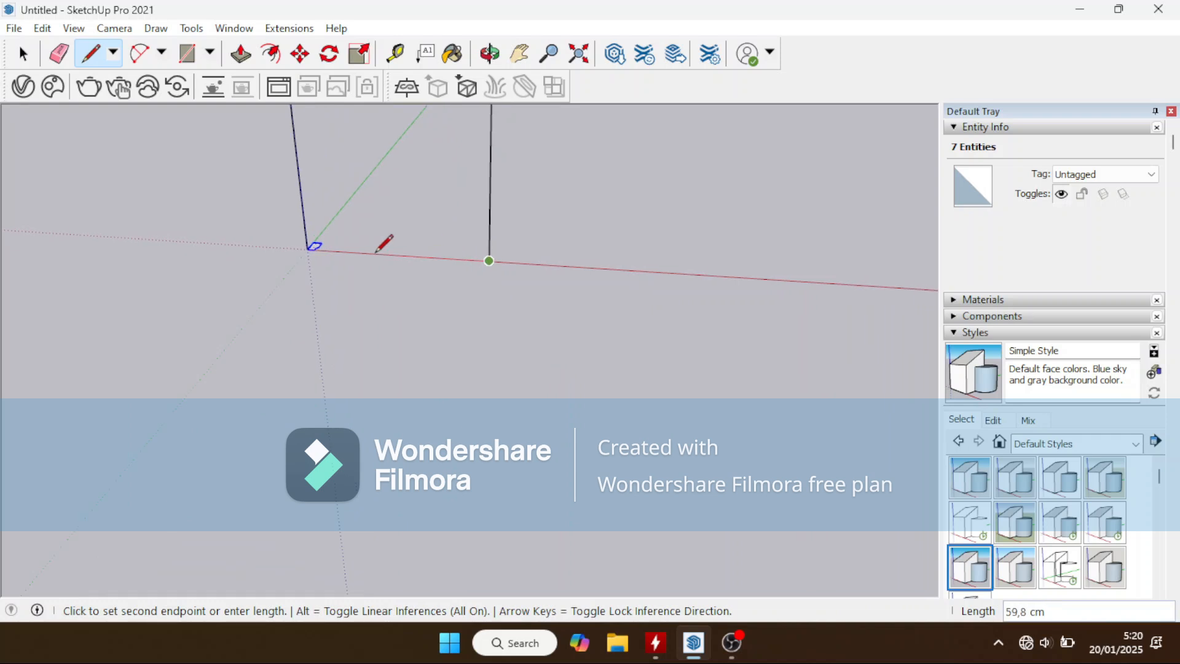
left_click(307, 248)
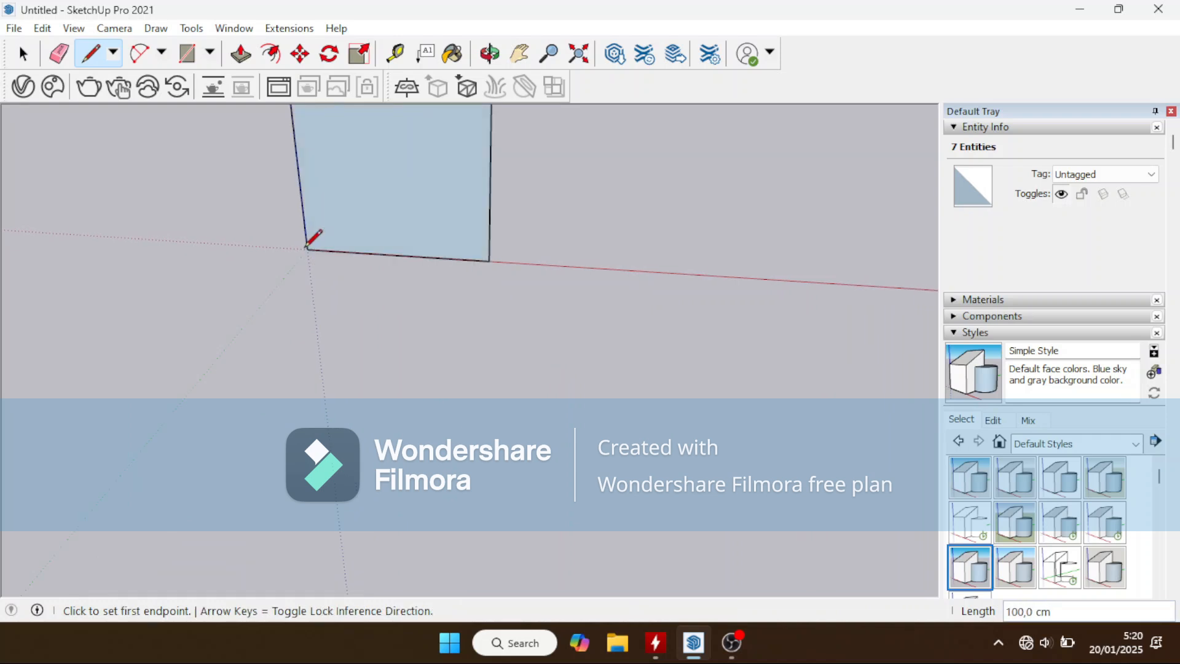
left_click(23, 54)
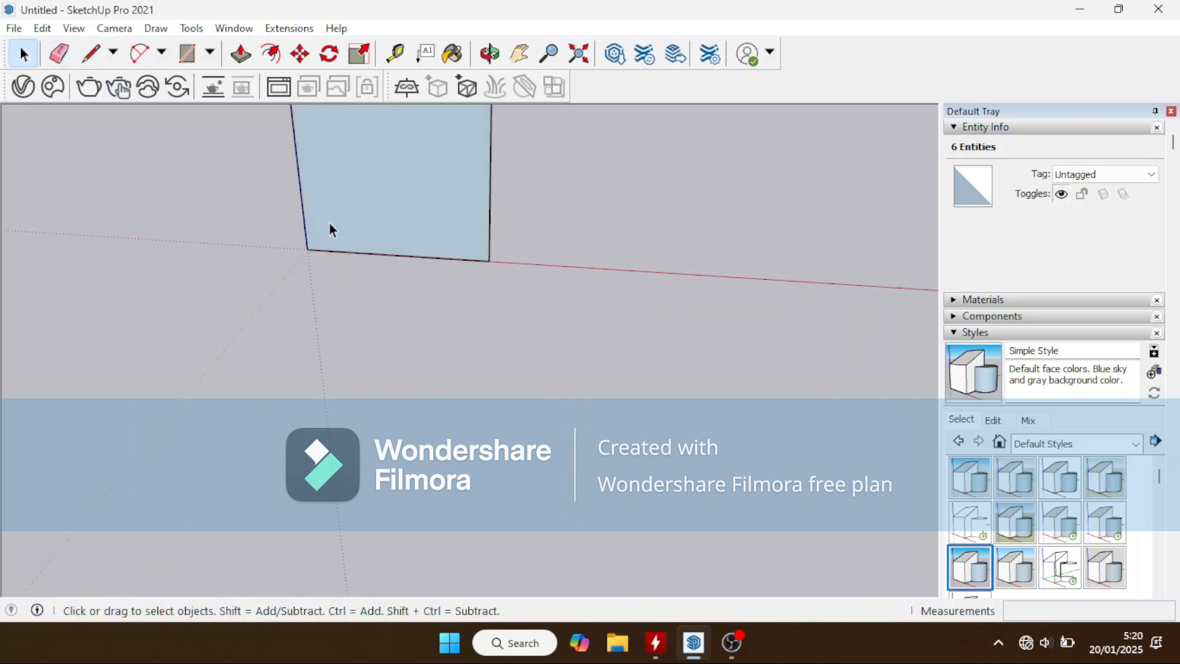
left_click(375, 253)
key("Delete")
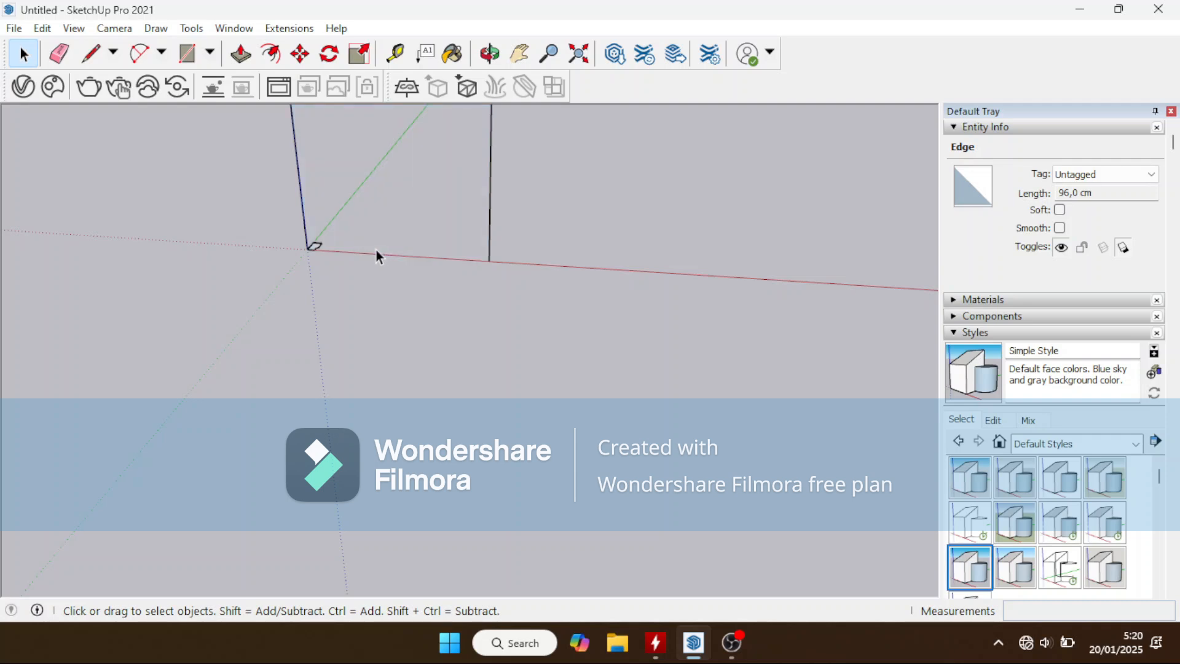
Step: Select the connected path lines together with the notched profile and make them a group
middle_click_drag(311, 237, 491, 322)
triple_click(370, 174)
right_click(370, 175)
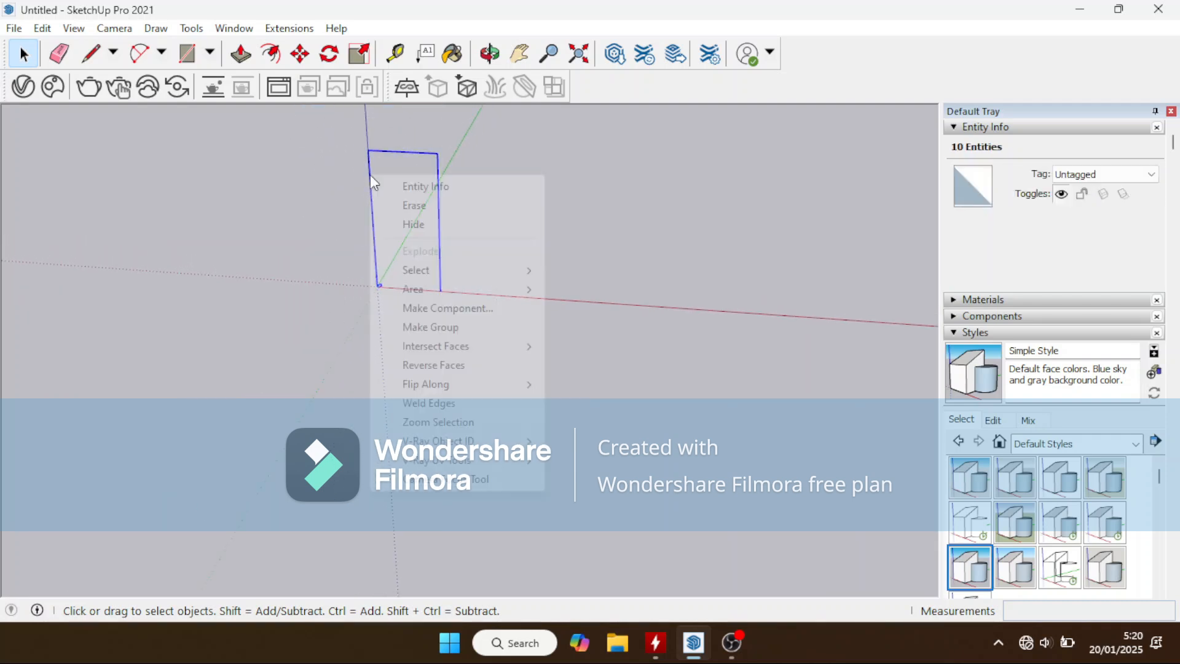
left_click(434, 327)
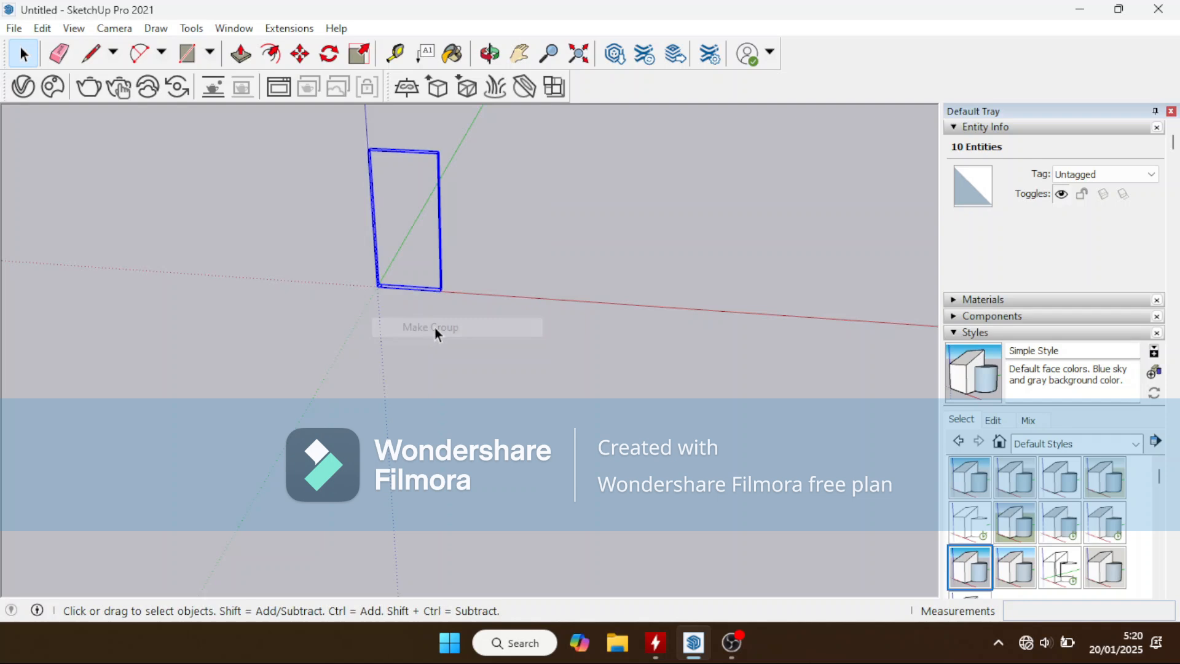
Step: Collapse the Styles settings and expand the Tags list in the tray
left_click(956, 333)
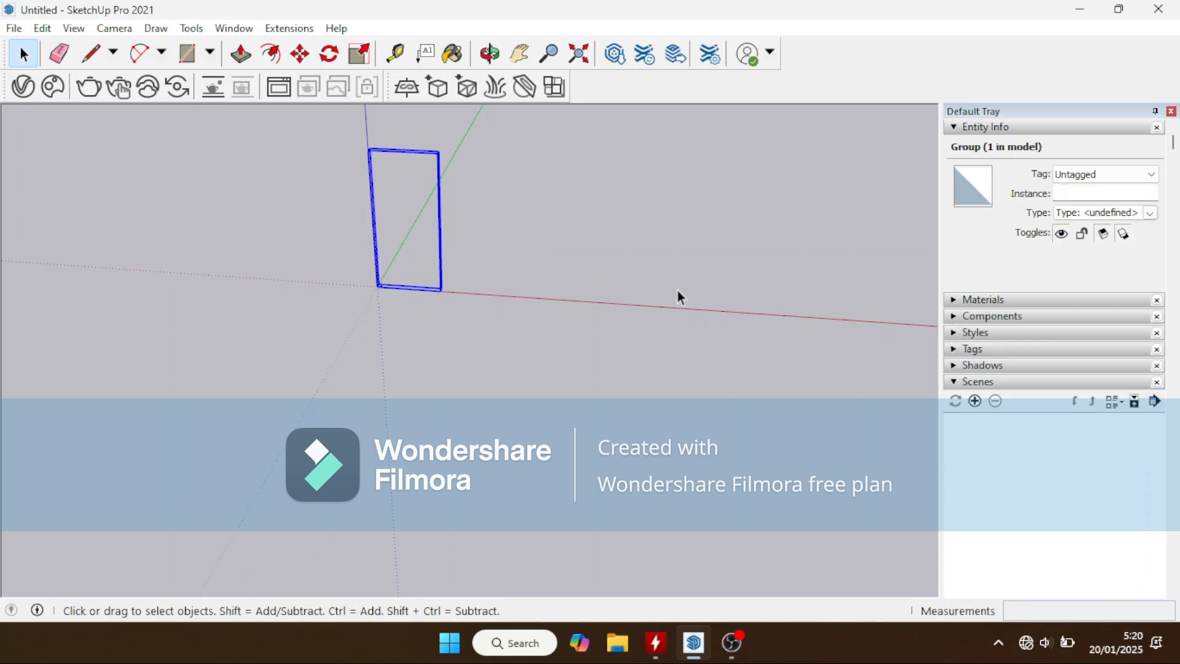
left_click(989, 299)
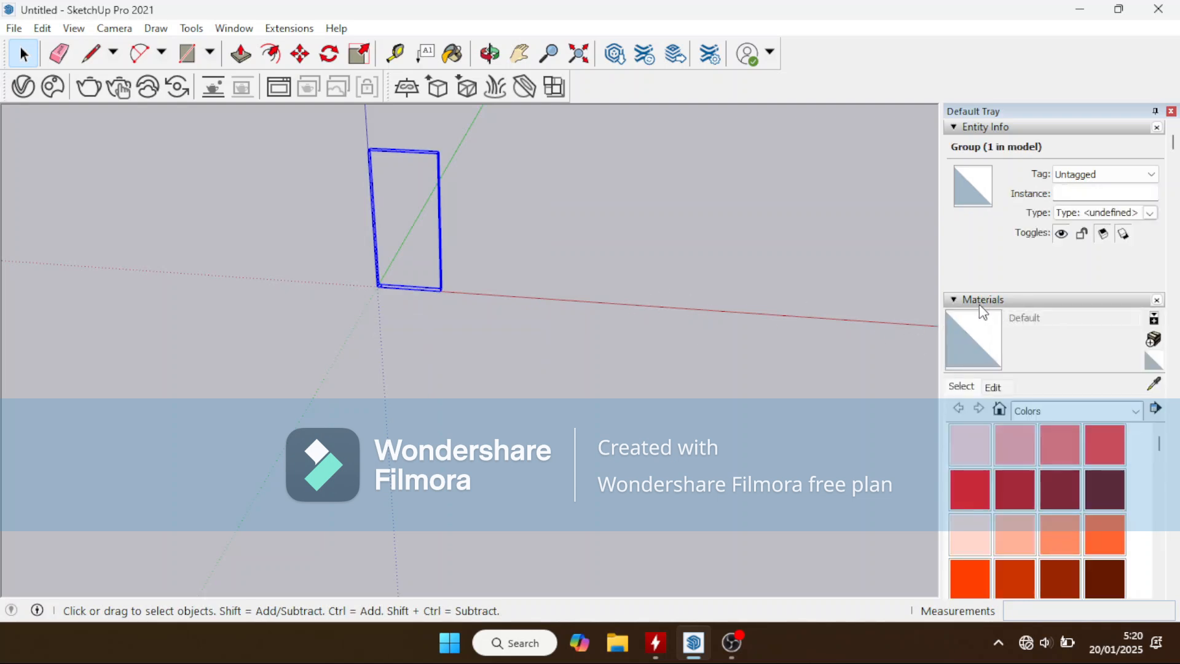
left_click(978, 304)
left_click(979, 350)
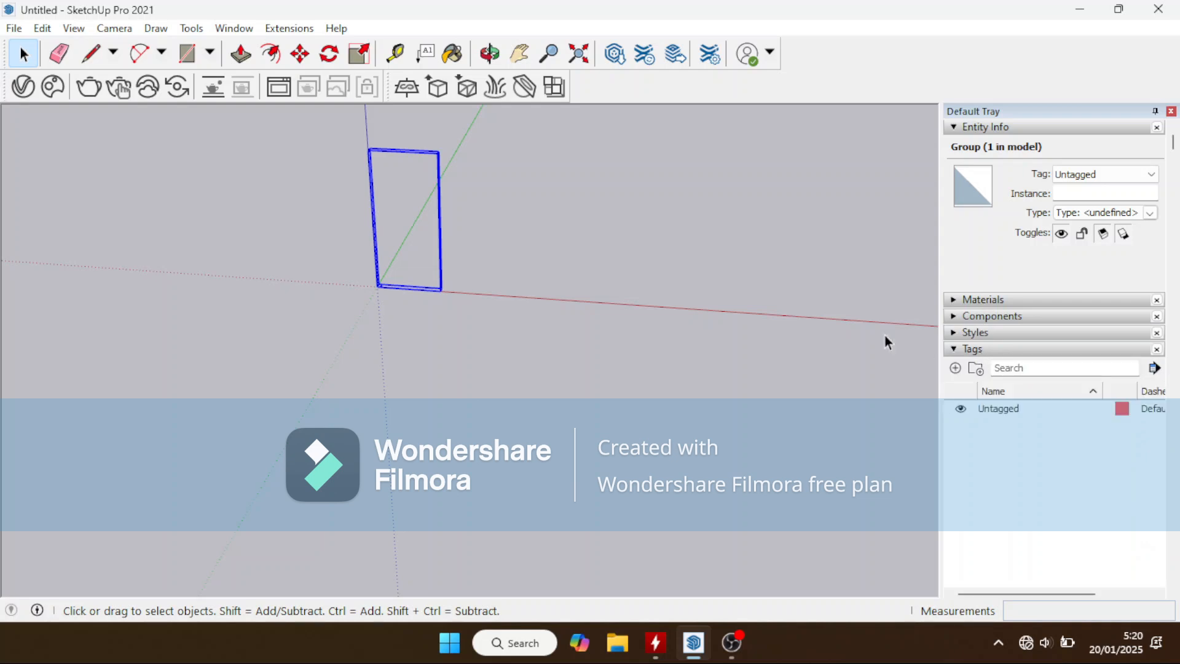
Step: Open the group containing the profile and path for editing
scroll(391, 224, "up", 5)
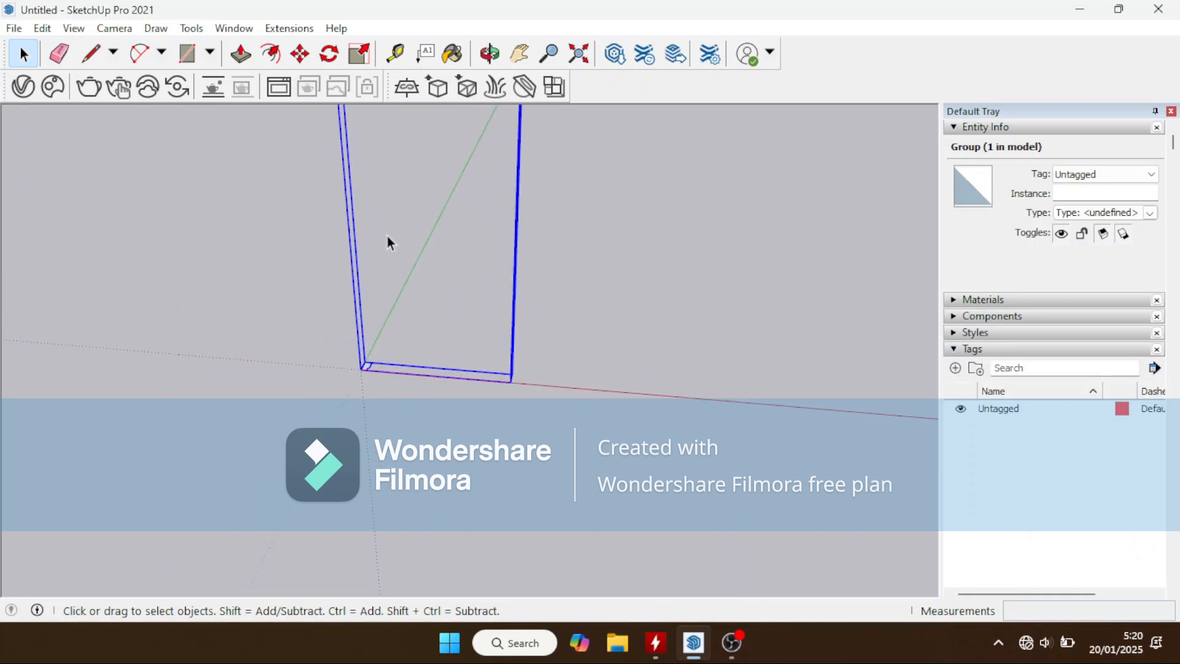
left_click(519, 54)
left_click_drag(516, 161, 490, 284)
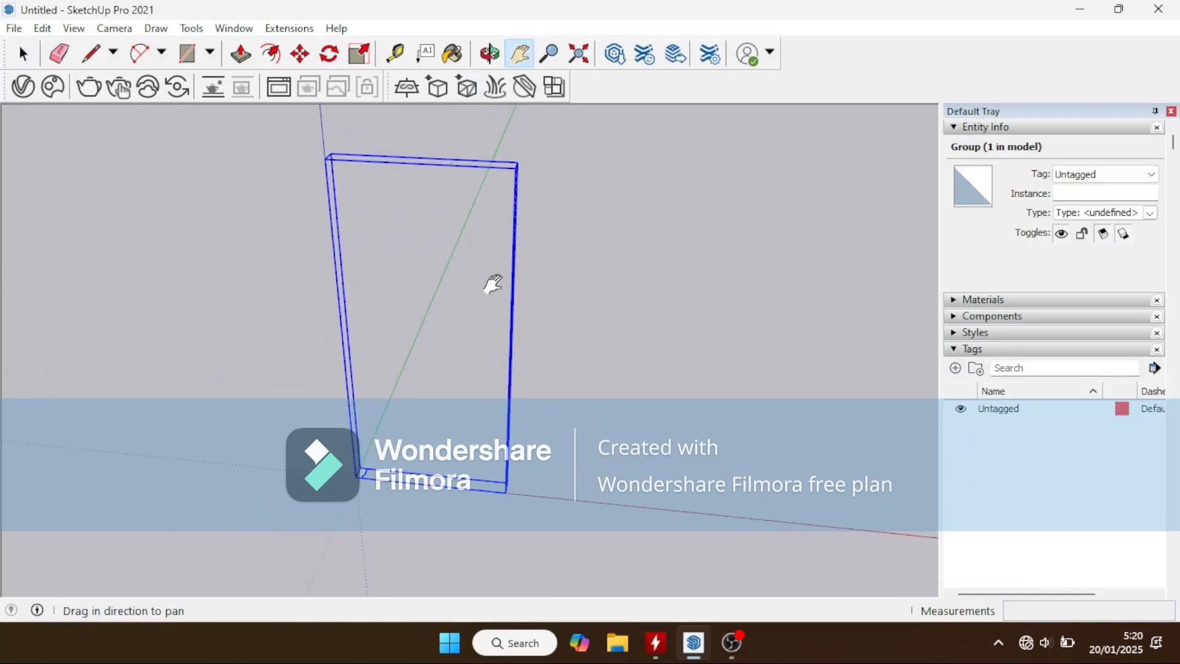
key("space")
scroll(369, 485, "up", 2)
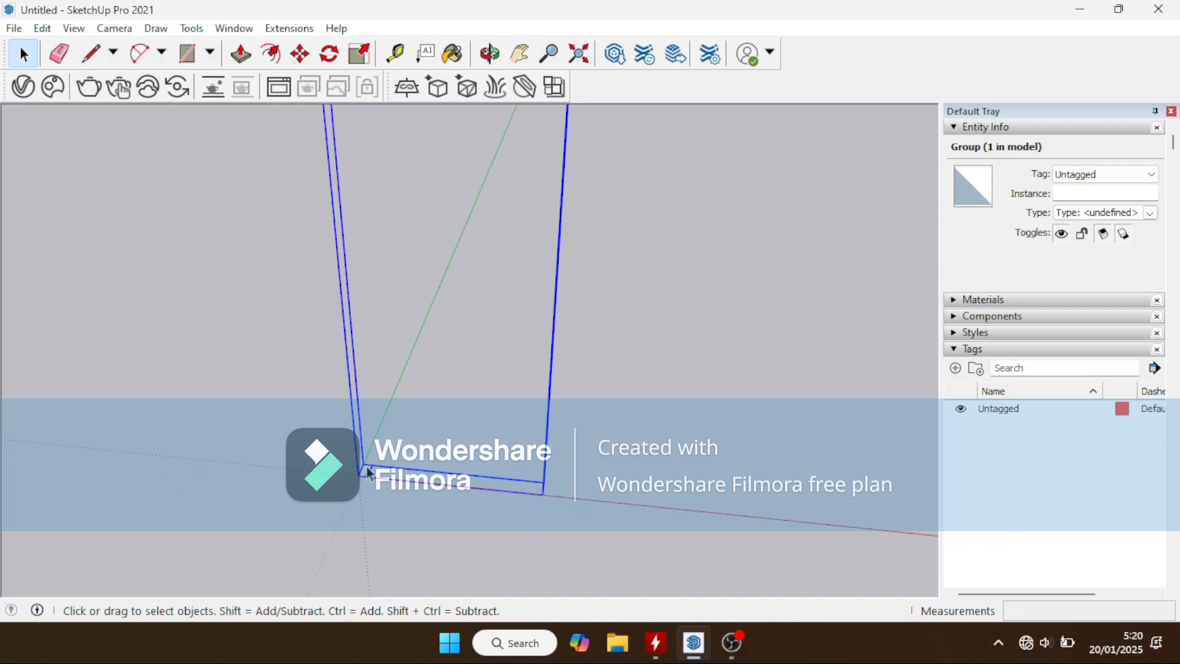
double_click(367, 472)
scroll(409, 470, "down", 1)
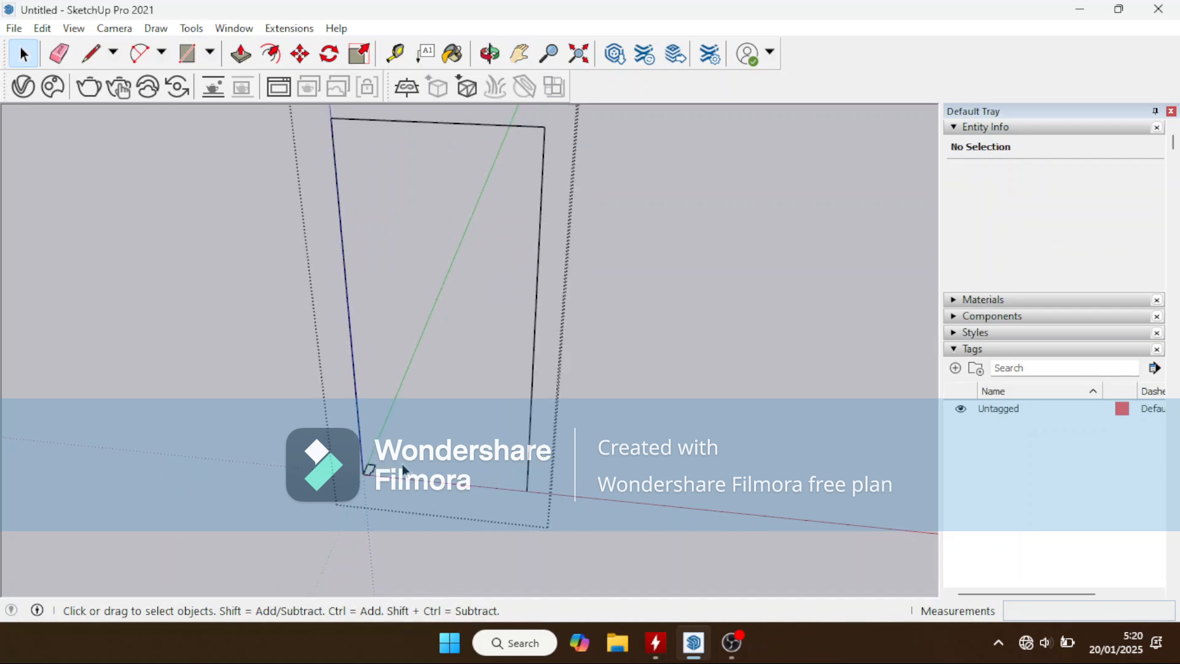
Step: Extrude the notched profile with Follow Me up, across and down the full three-sided path to form the door frame
left_click(233, 29)
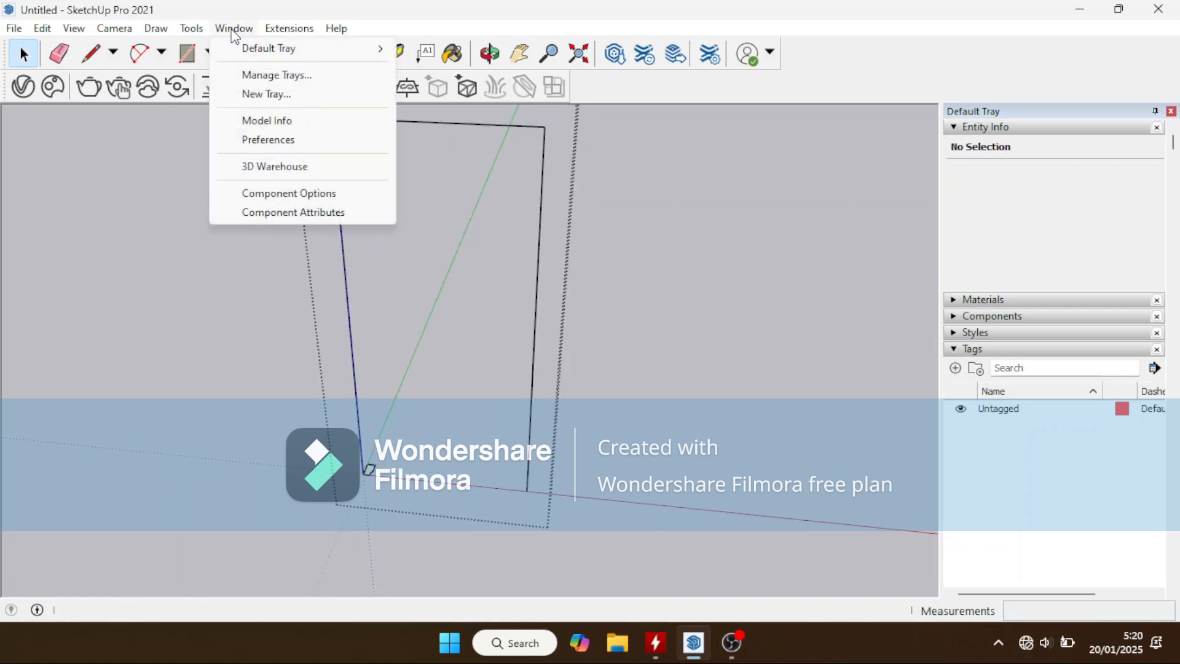
mouse_move(187, 34)
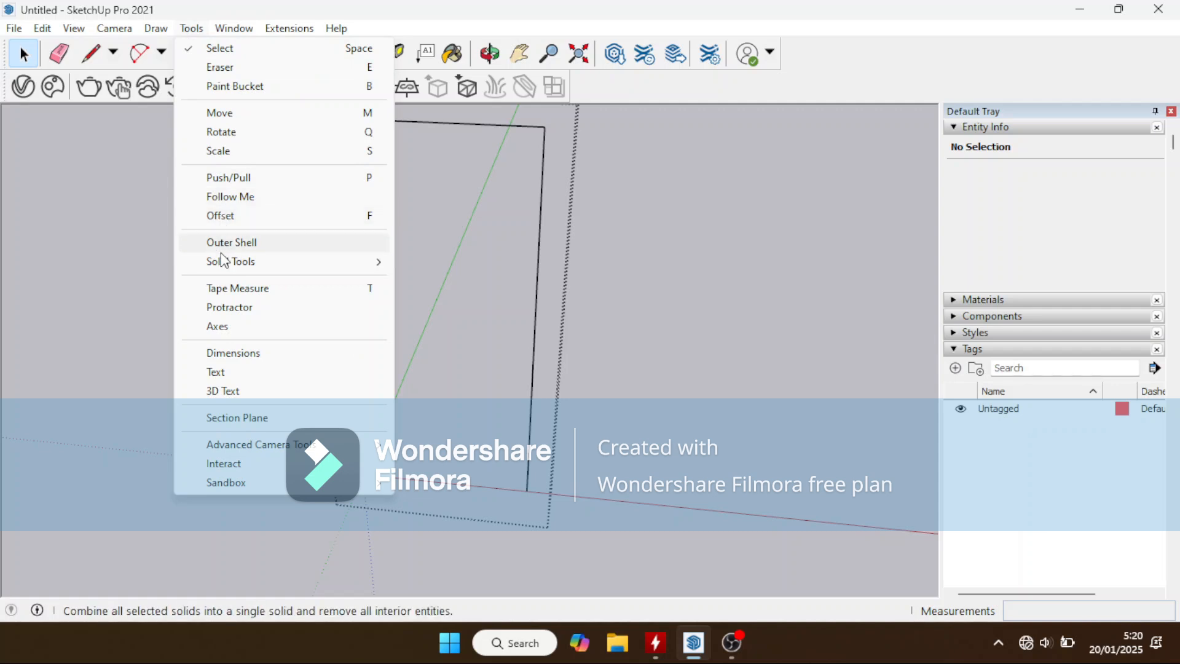
left_click(227, 197)
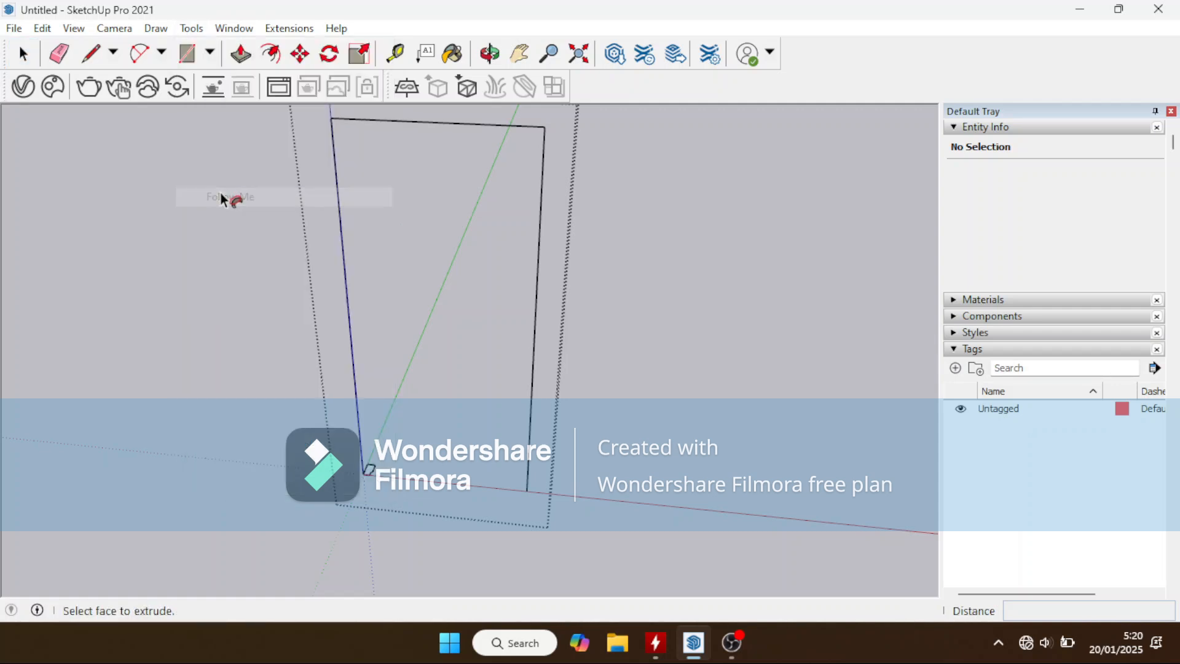
left_click(369, 471)
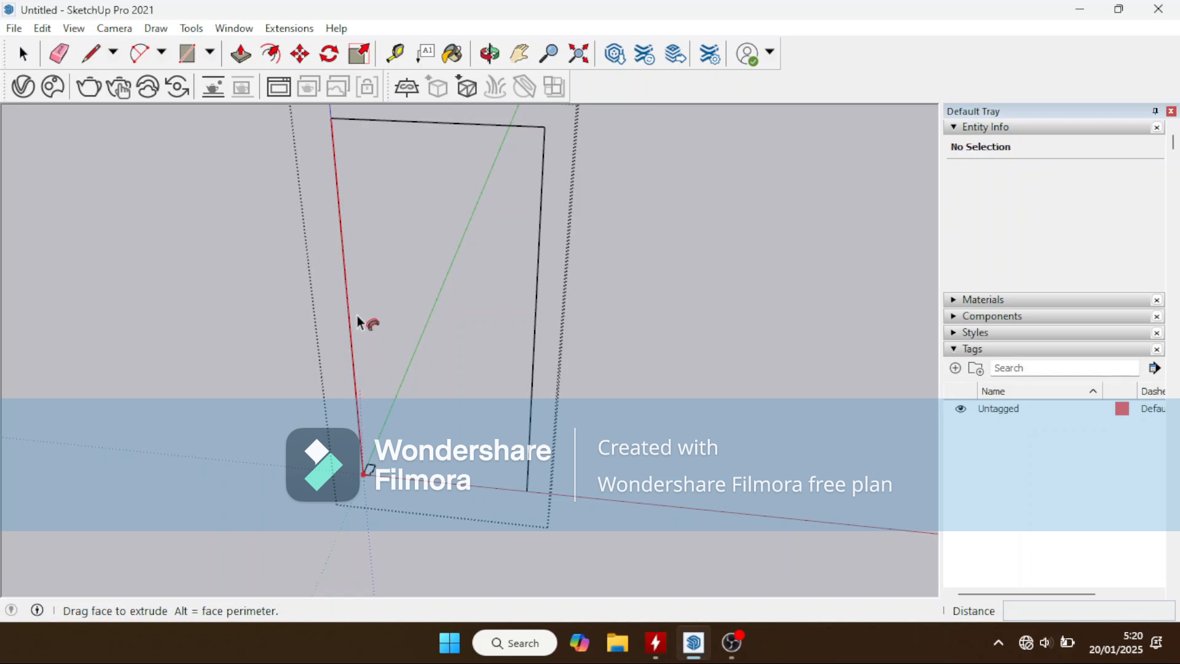
left_click(370, 470)
scroll(371, 470, "up", 2)
left_click(370, 470)
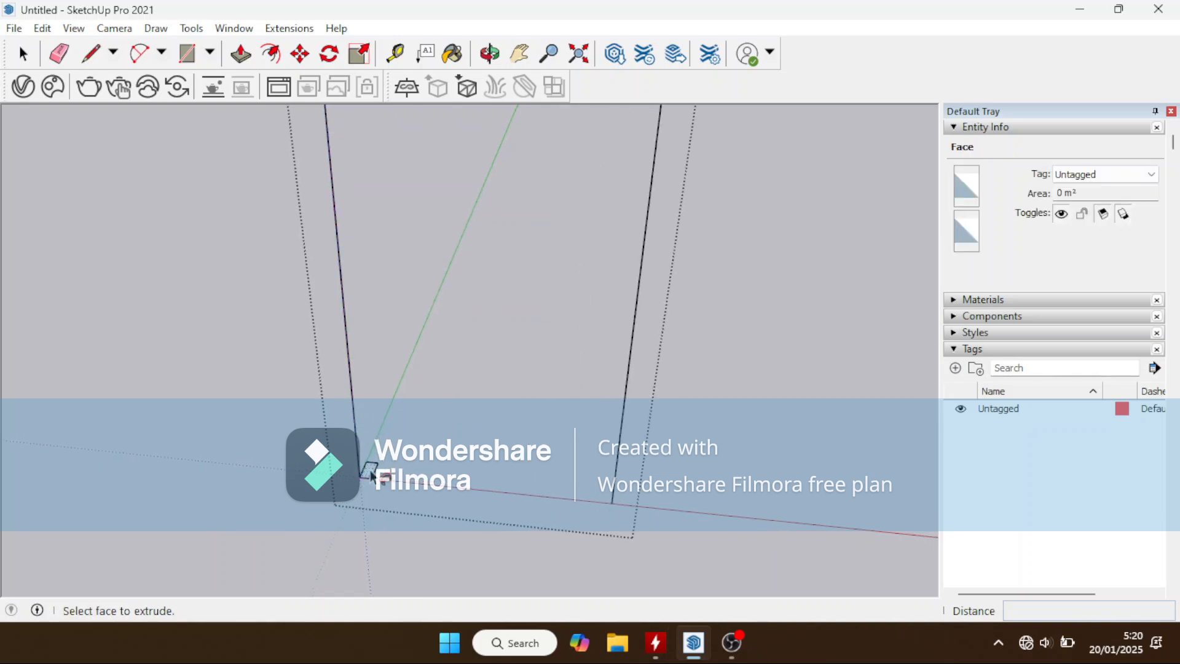
scroll(351, 365, "down", 4)
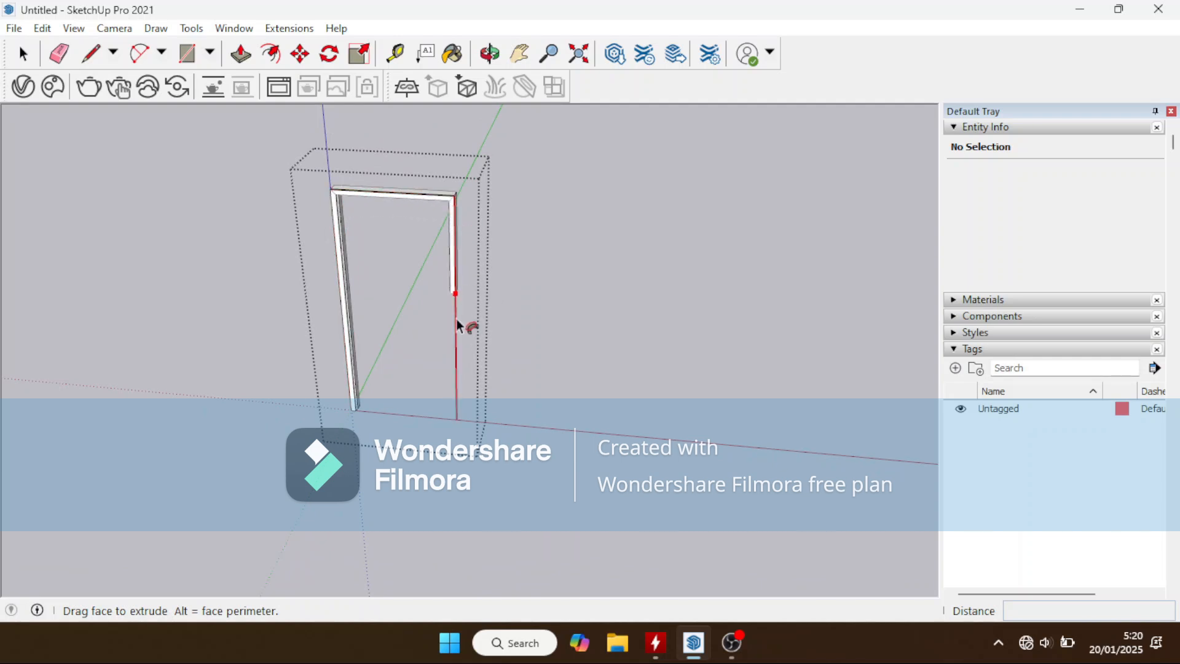
left_click(442, 424)
scroll(442, 450, "up", 1)
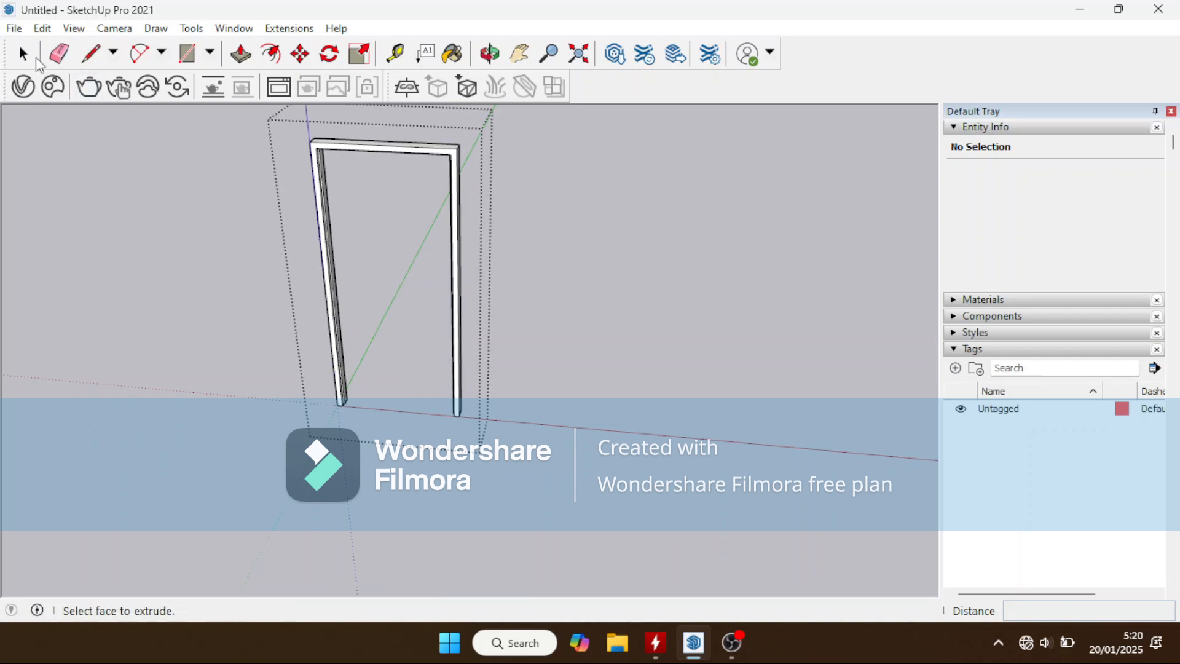
Step: Examine the notch at the feet of the frame and the whole frame from the front
left_click(23, 54)
scroll(371, 403, "up", 2)
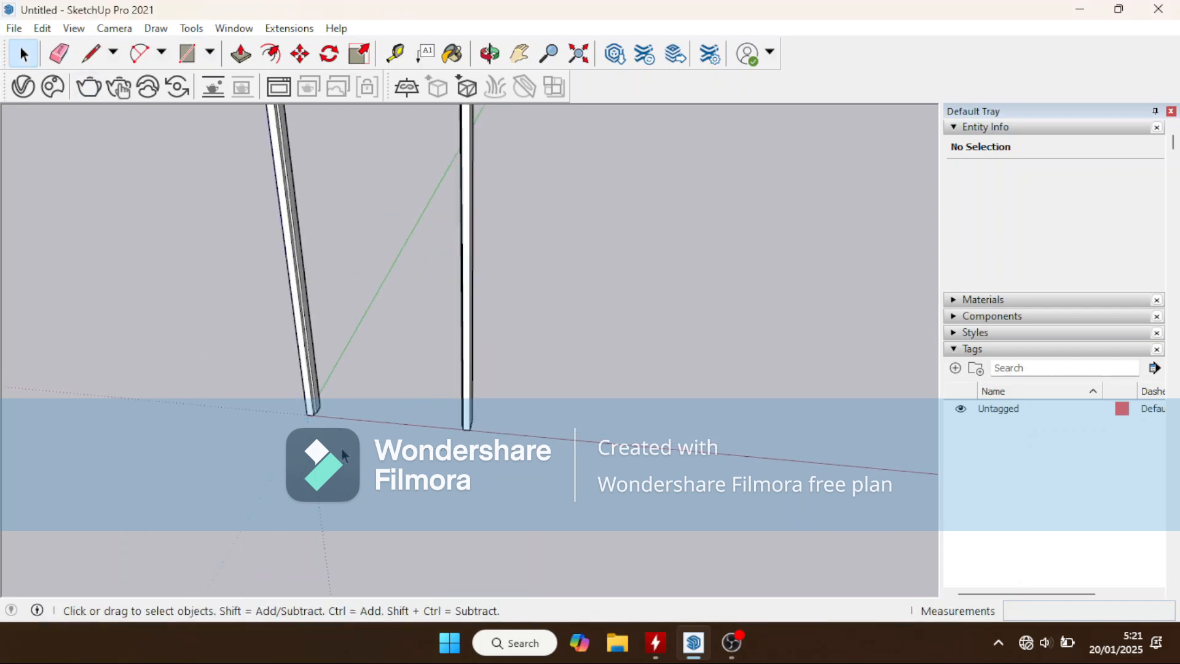
scroll(310, 403, "up", 3)
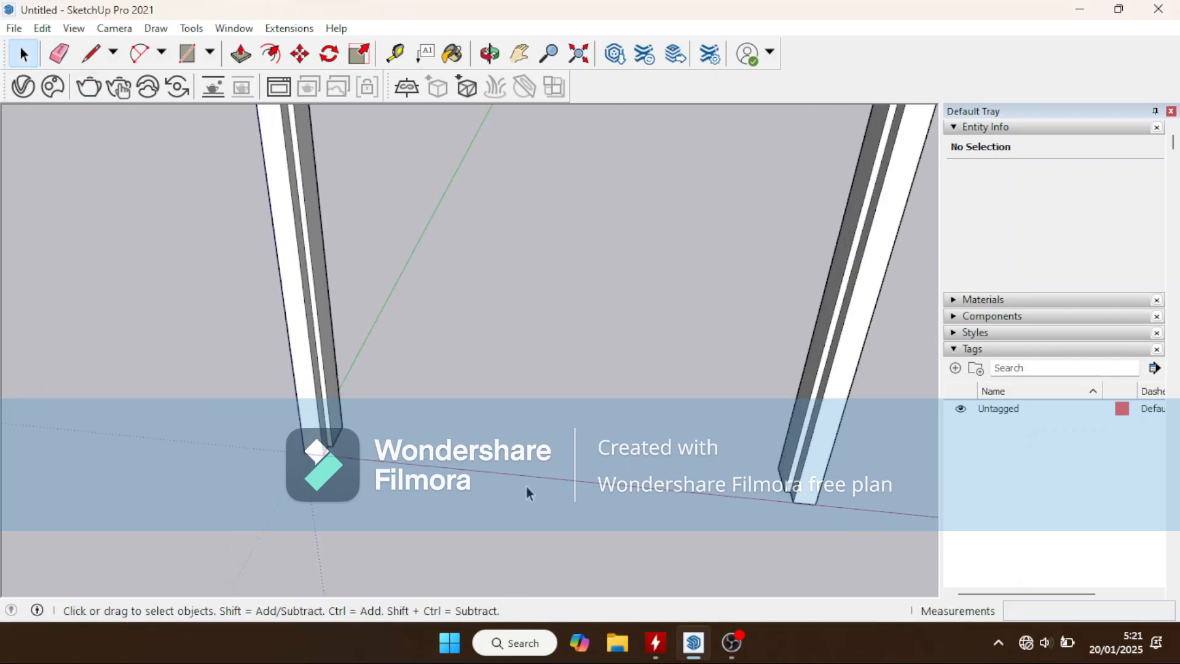
middle_click_drag(526, 492, 592, 400)
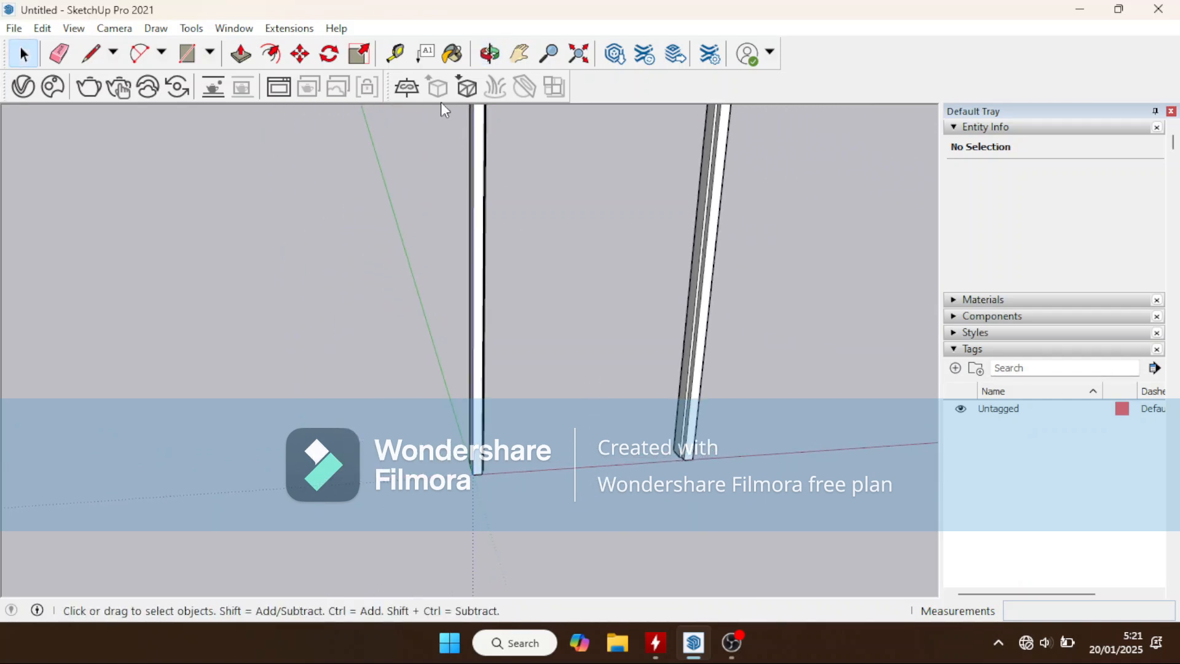
left_click(519, 54)
left_click_drag(590, 234, 502, 331)
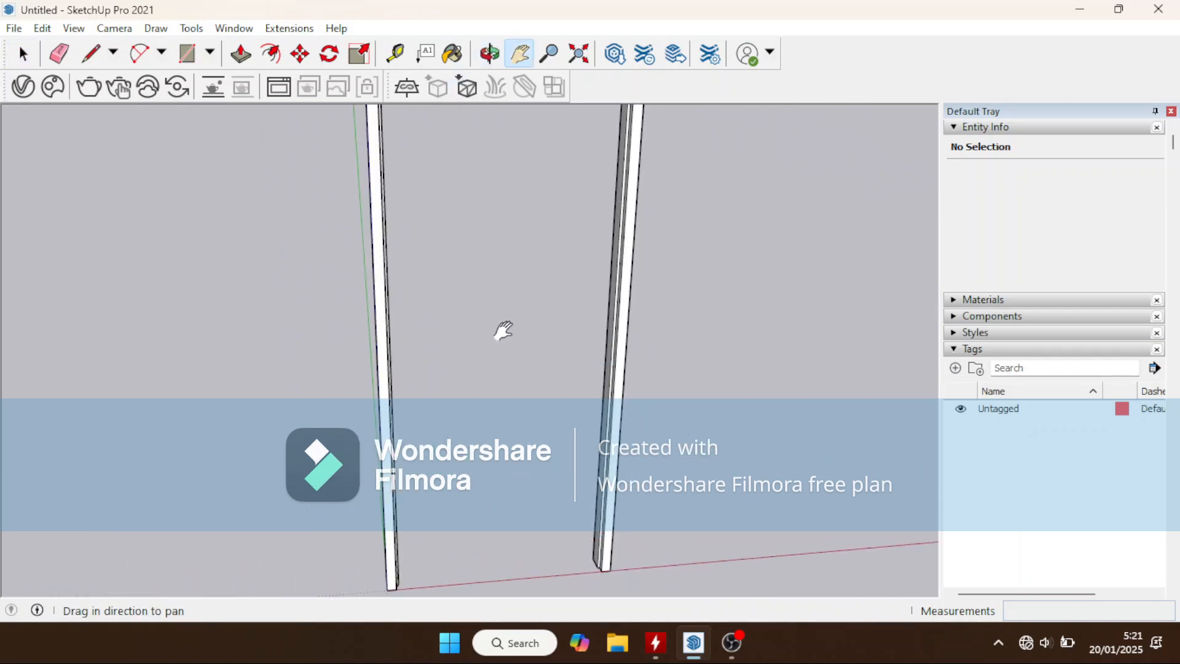
scroll(502, 328, "down", 4)
key("space")
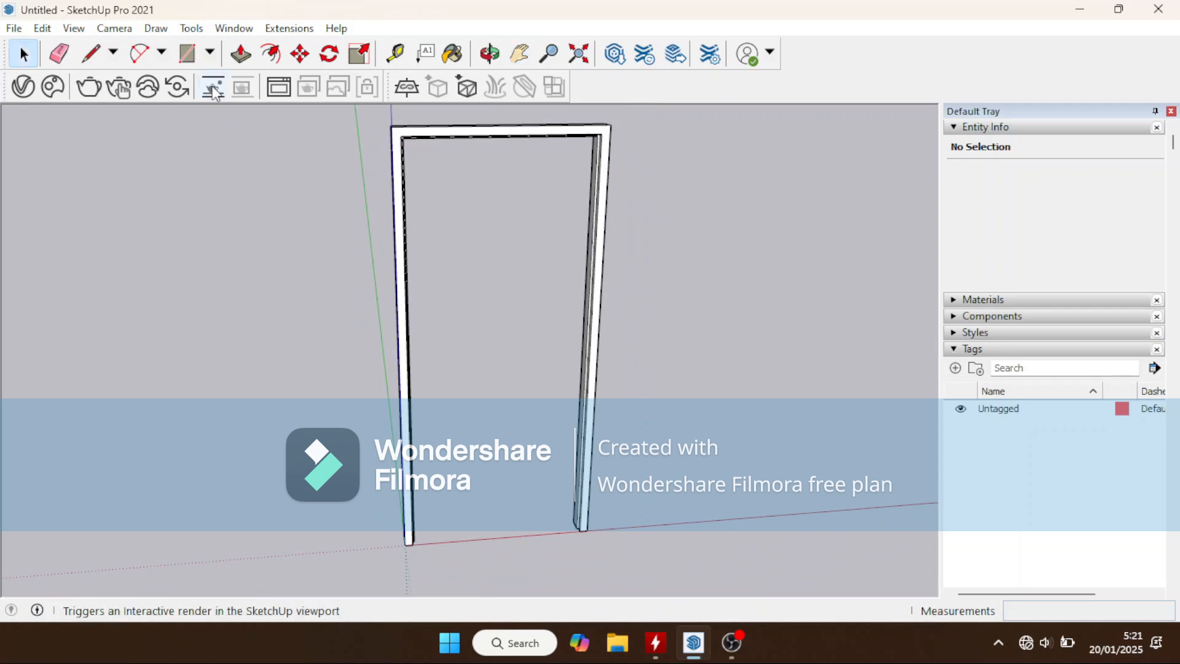
Step: Draw a 211 by 92 cm rectangle filling the frame opening from a bottom inner corner to the opposite top inner corner
left_click(187, 53)
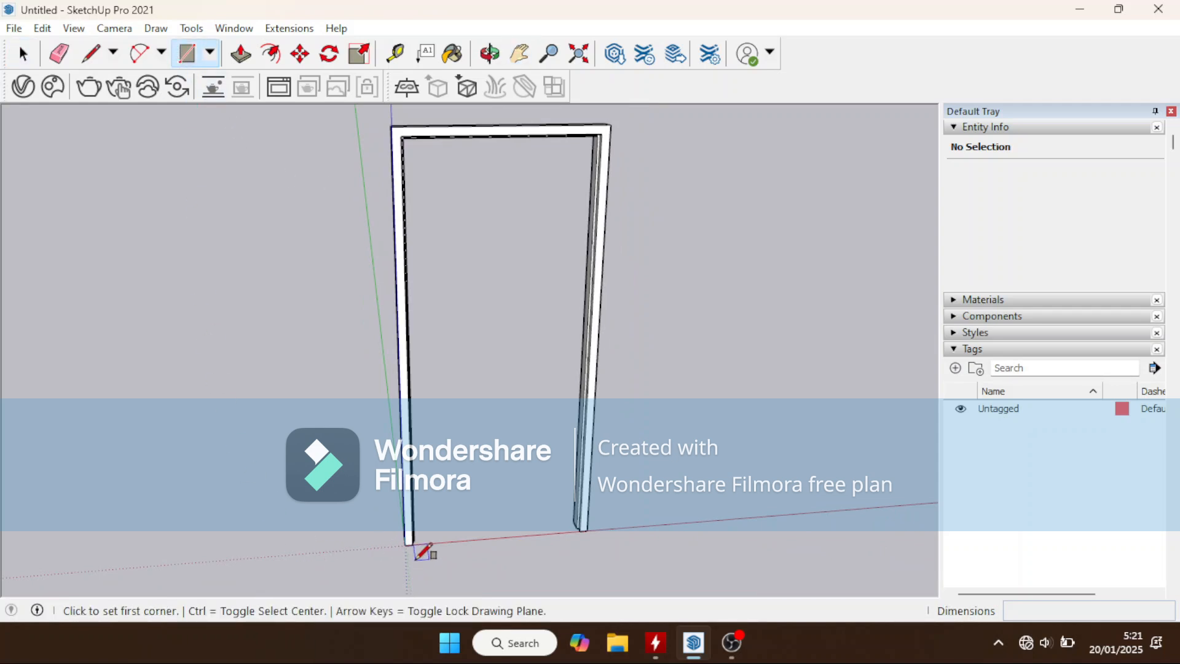
left_click(412, 544)
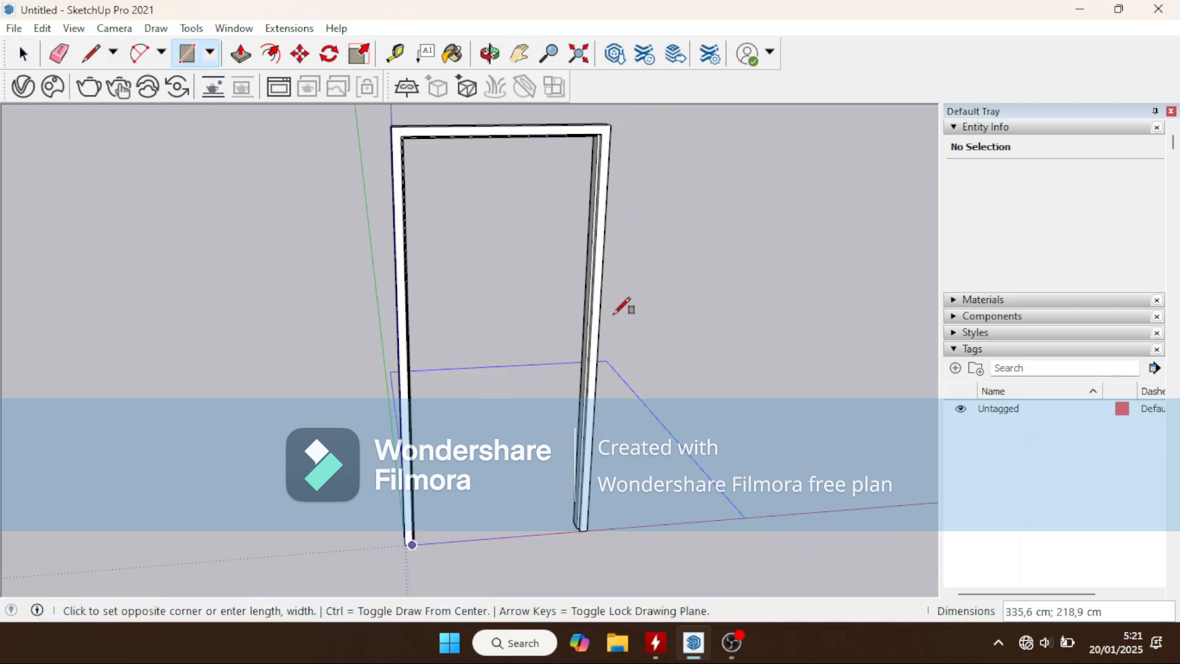
left_click(602, 134)
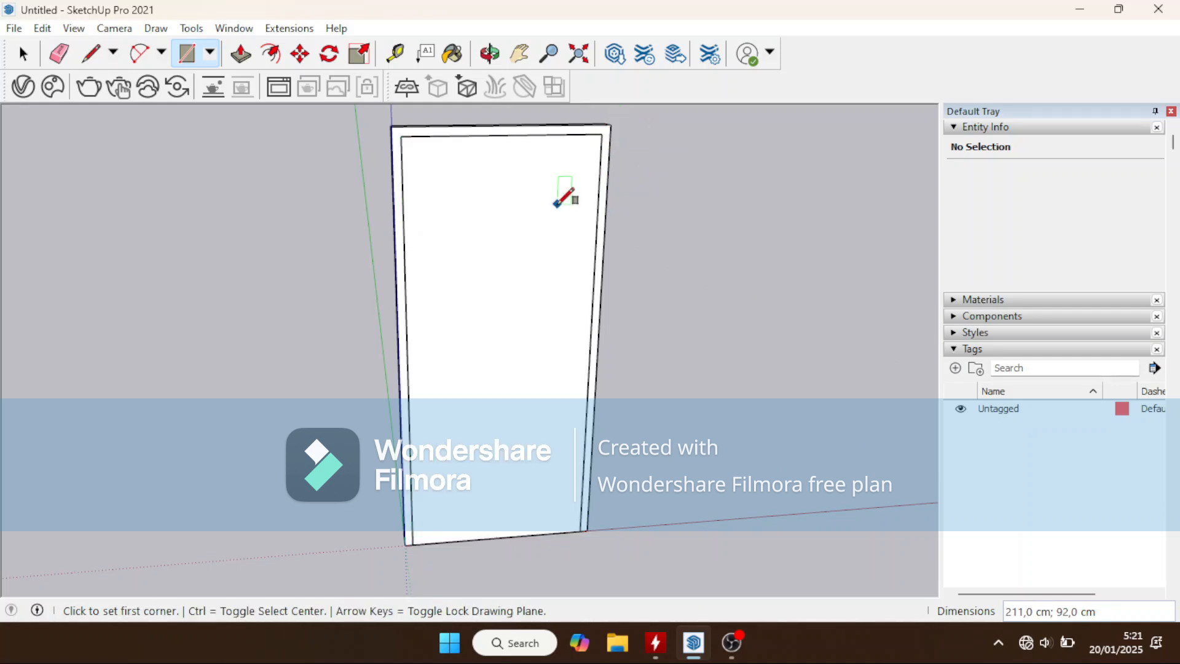
left_click(23, 54)
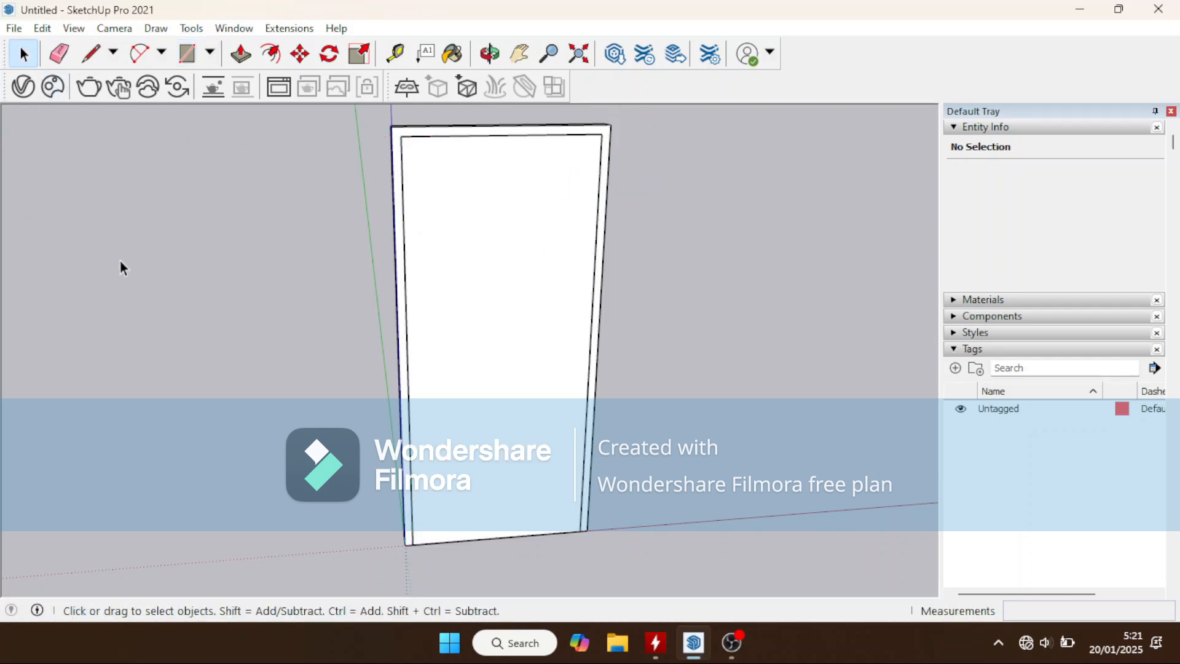
Step: Group the door rectangle filling the frame opening, including its edges, and open the group for editing
double_click(510, 322)
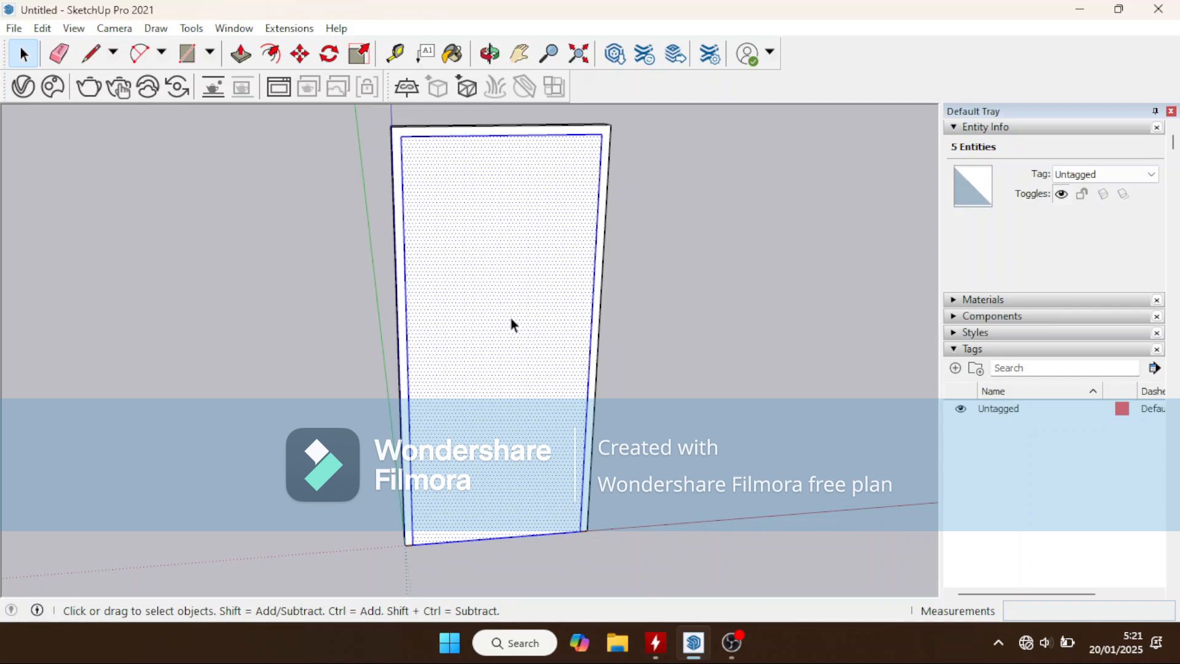
right_click(511, 318)
left_click(588, 154)
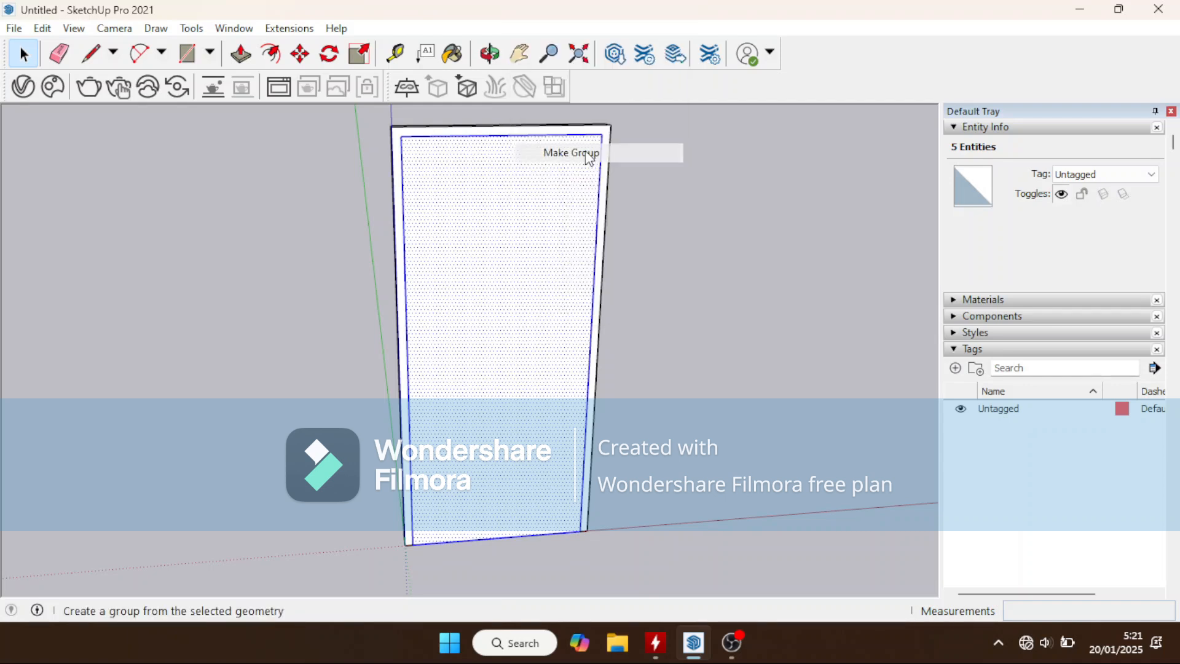
double_click(528, 306)
Step: Offset the door face's outline 12 cm inward to form an inner rectangle
scroll(507, 457, "up", 1)
middle_click_drag(508, 458, 521, 409)
scroll(524, 456, "down", 3)
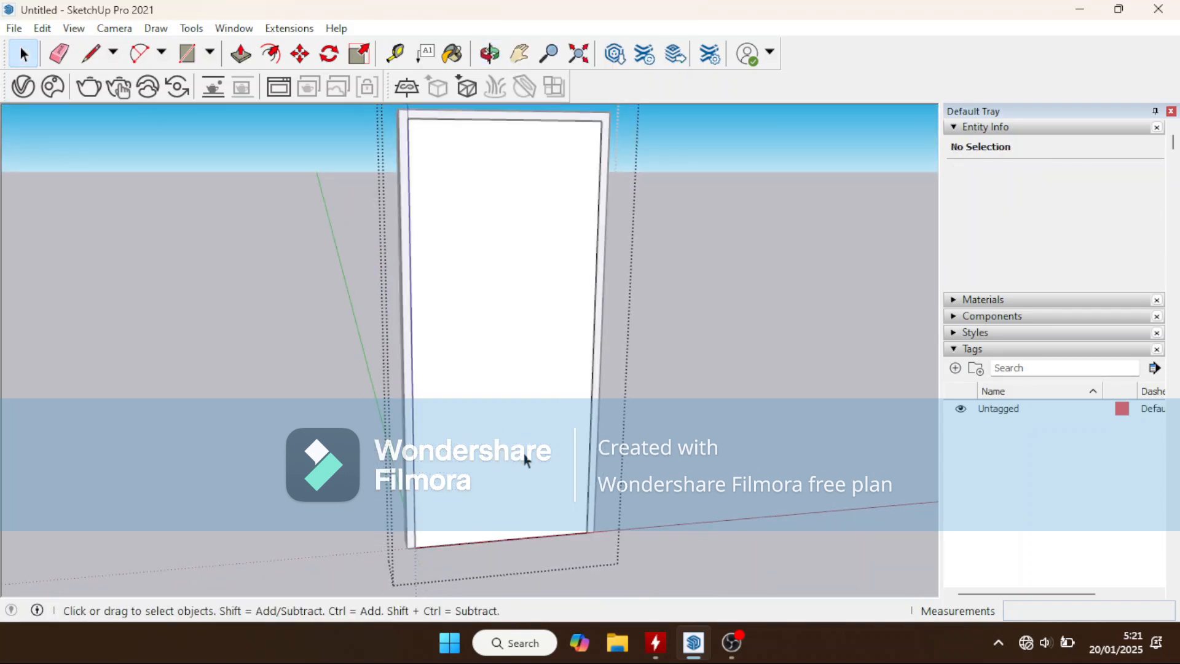
scroll(520, 266, "up", 1)
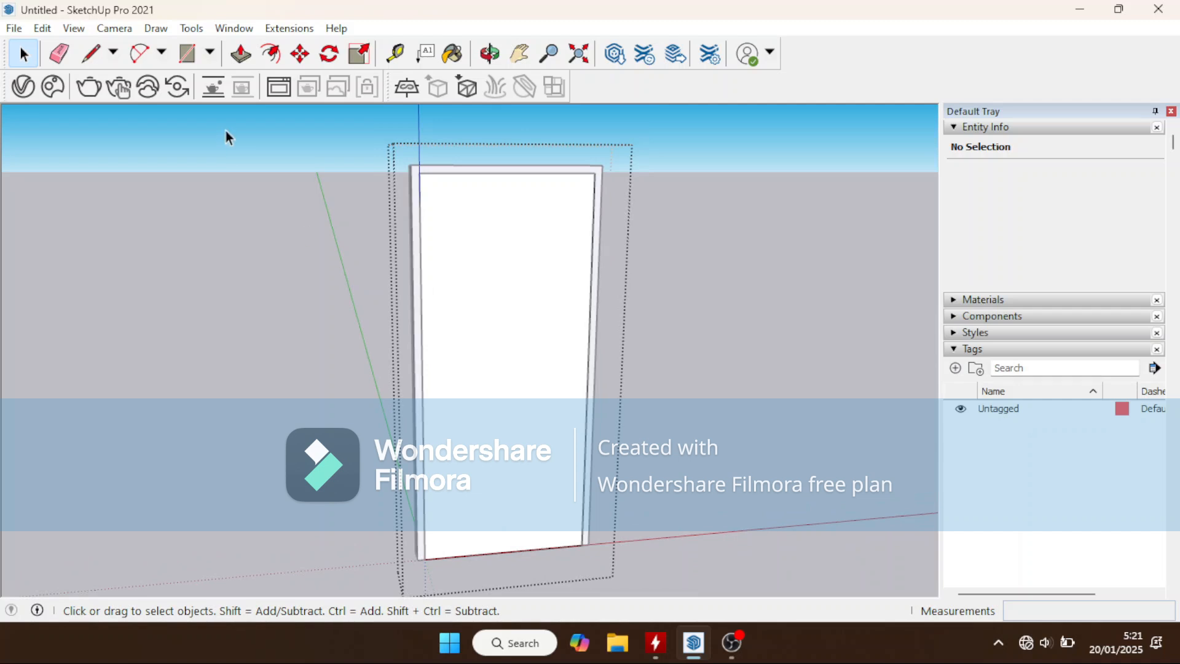
left_click(271, 54)
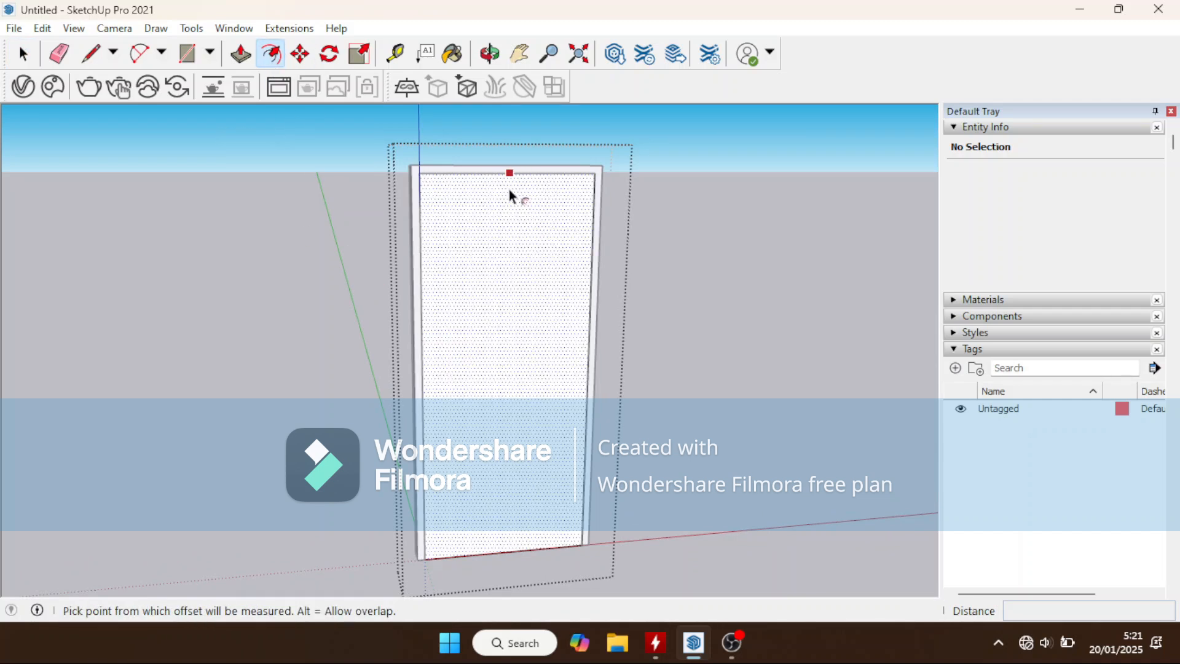
left_click(508, 190)
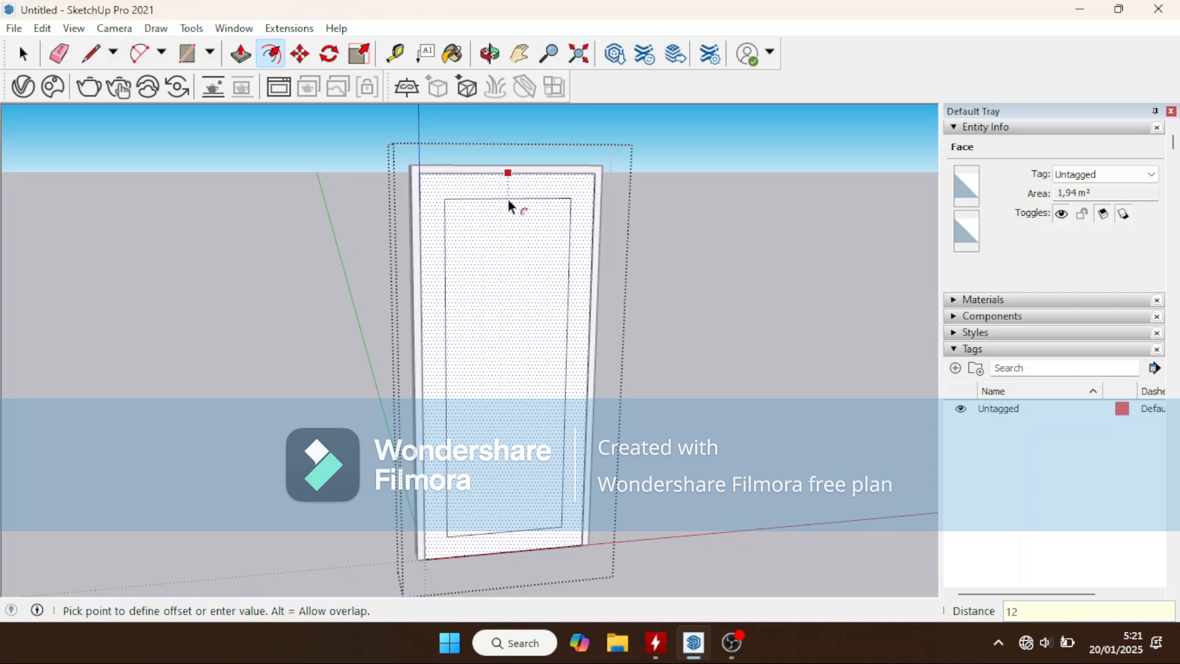
type("12")
key("Return")
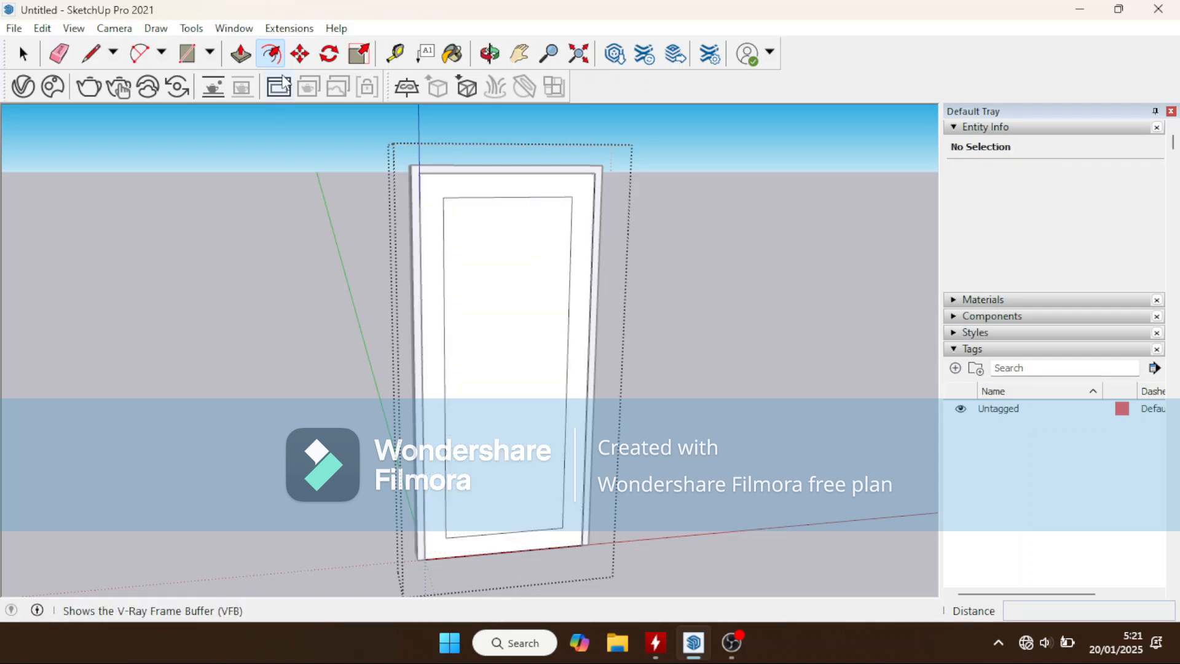
Step: Move the bottom edge of the inner rectangle straight up 5 cm, twice in a row
left_click(300, 53)
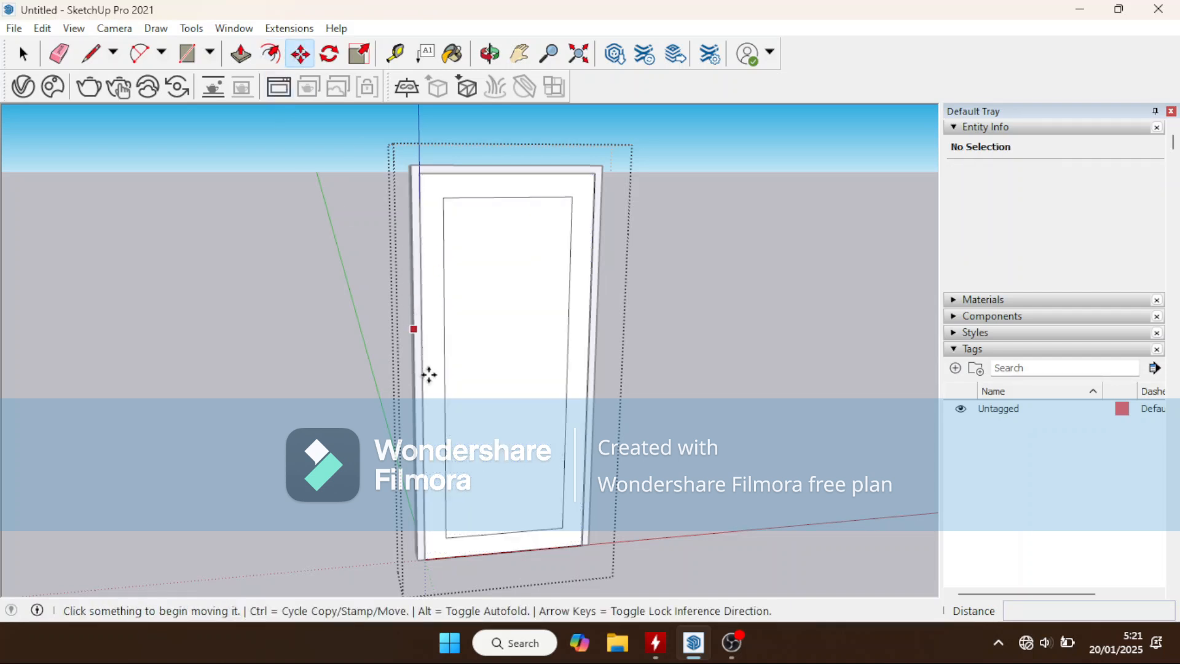
left_click(503, 537)
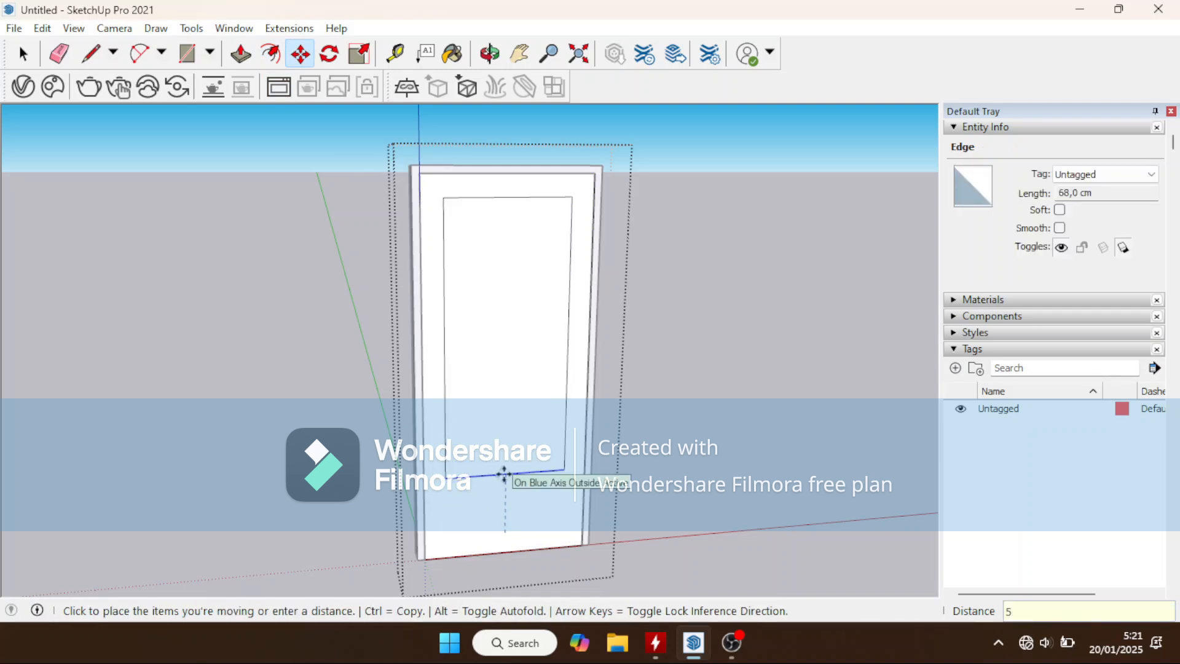
type("5")
key("Return")
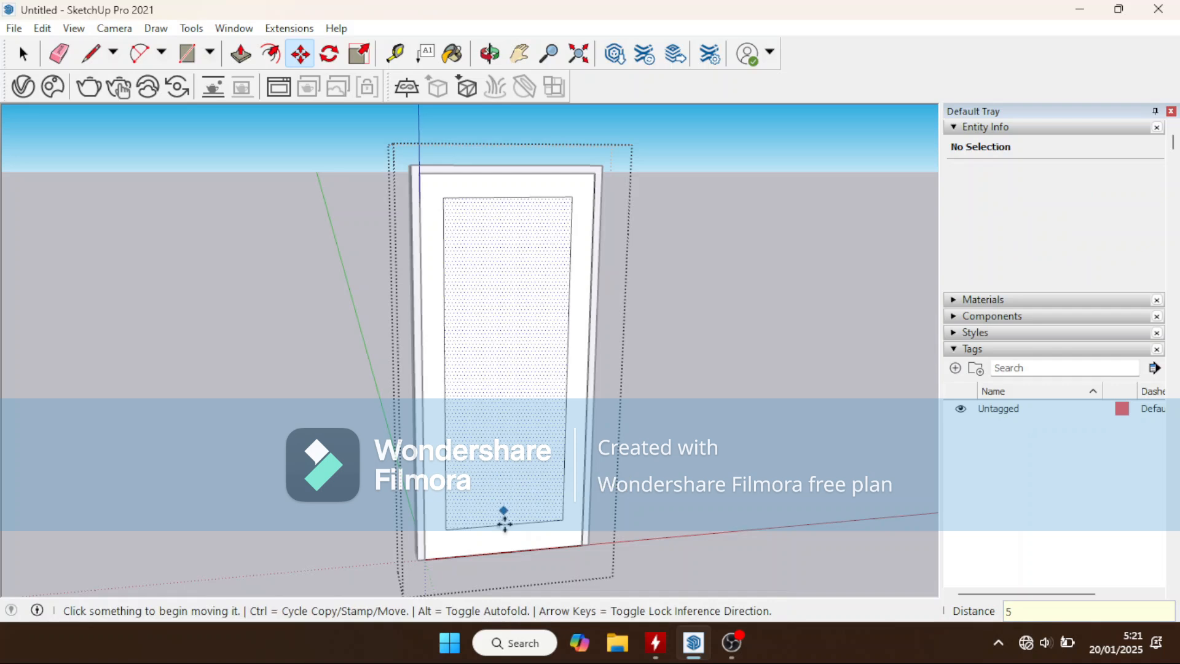
left_click(505, 527)
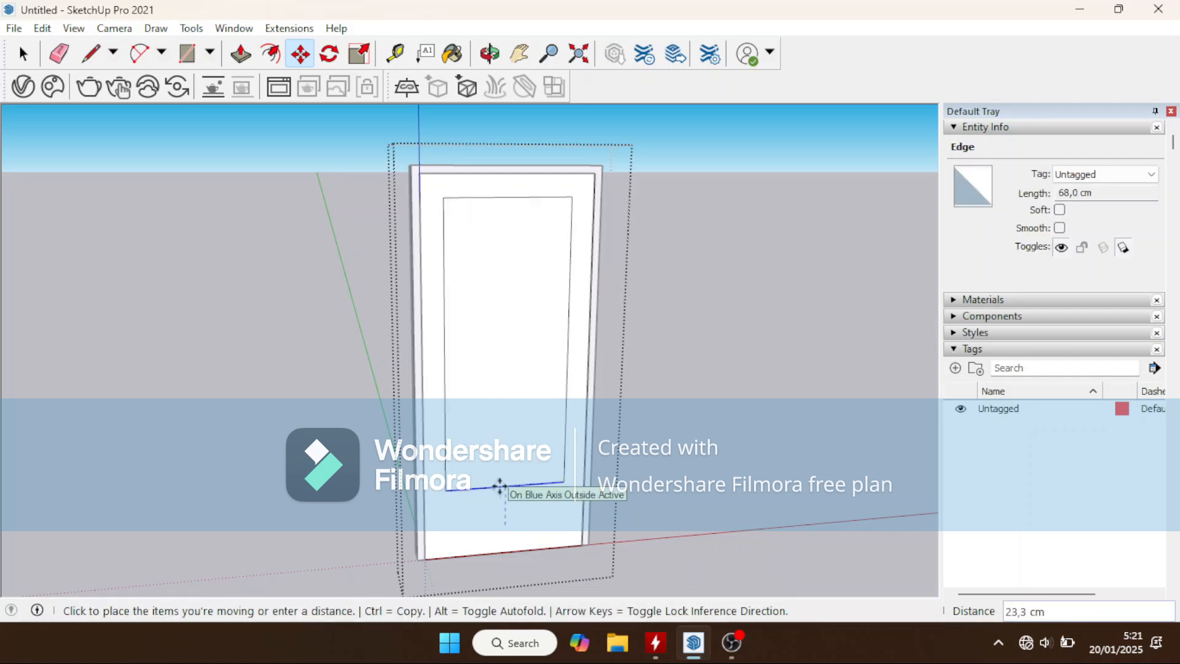
key("Escape")
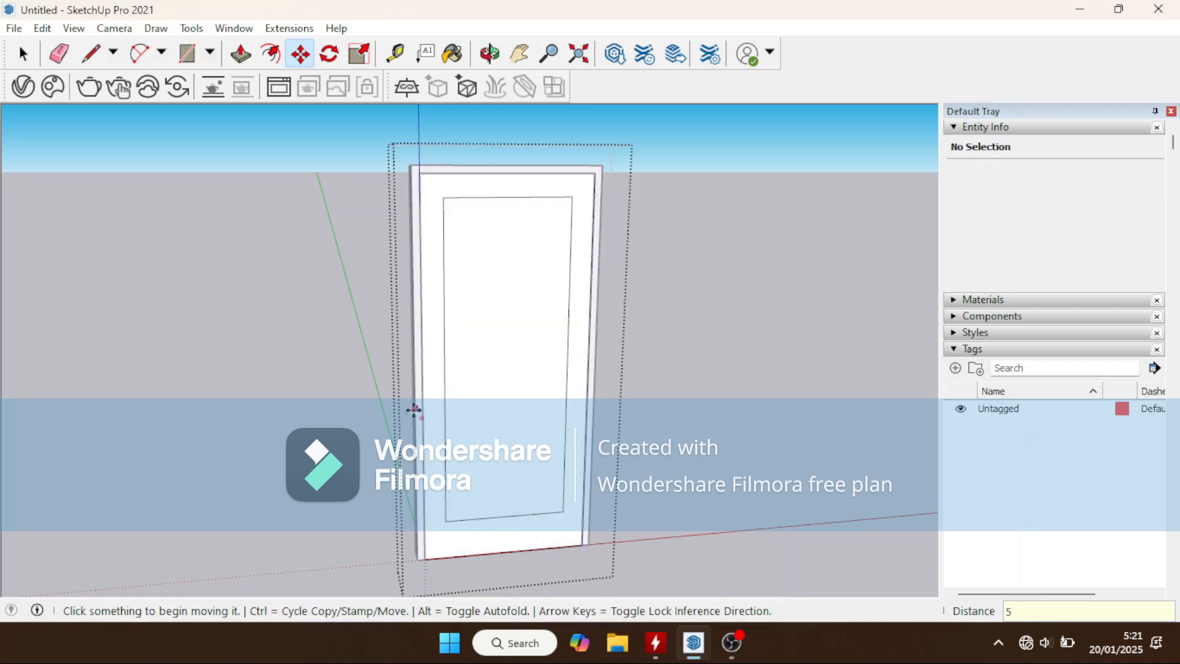
Step: Copy the inner rectangle's bottom edge 60 cm upward, and copy that line another 5 cm up to outline the lower rail
left_click(92, 55)
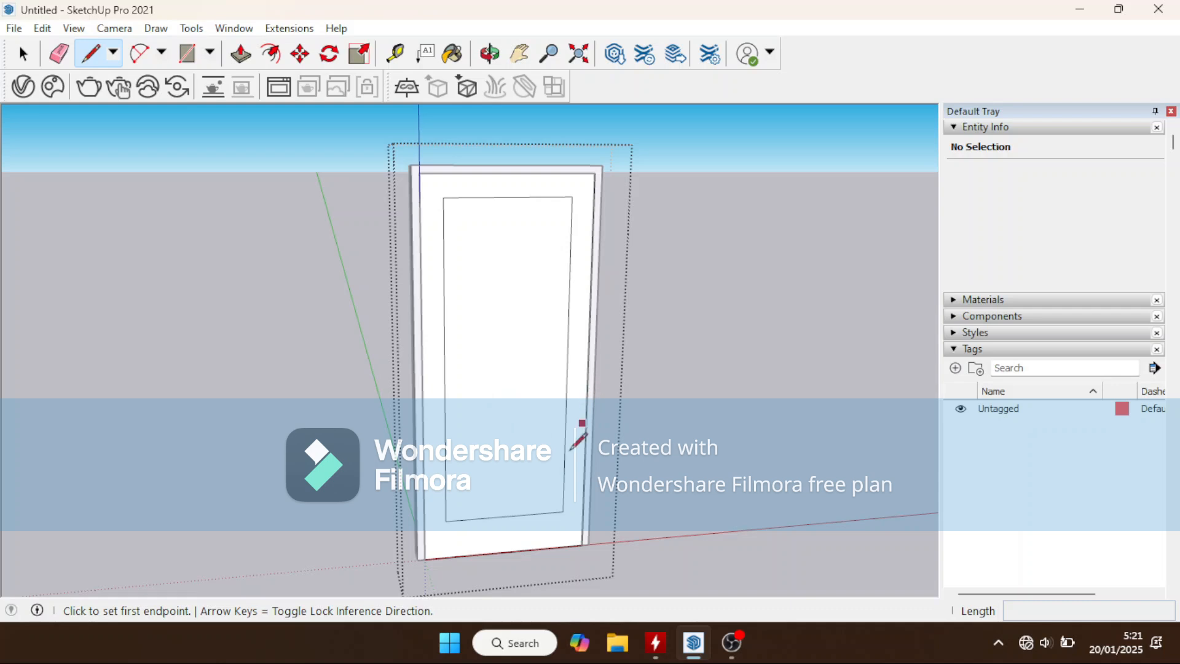
left_click(300, 54)
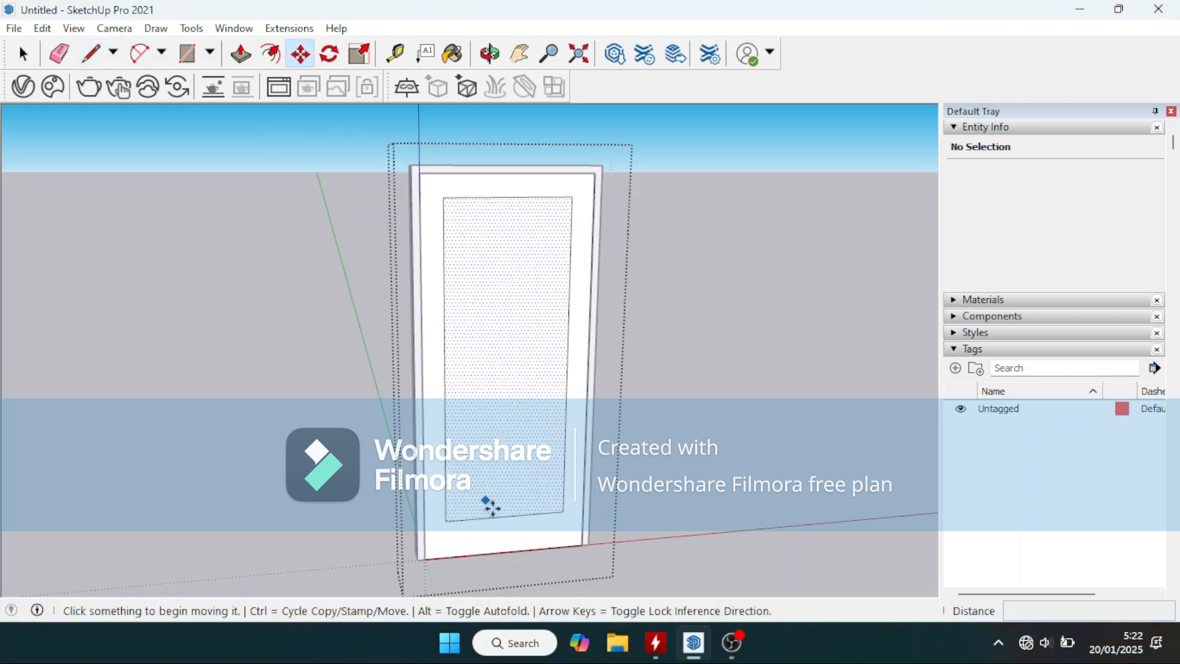
left_click(507, 516)
key("ctrl")
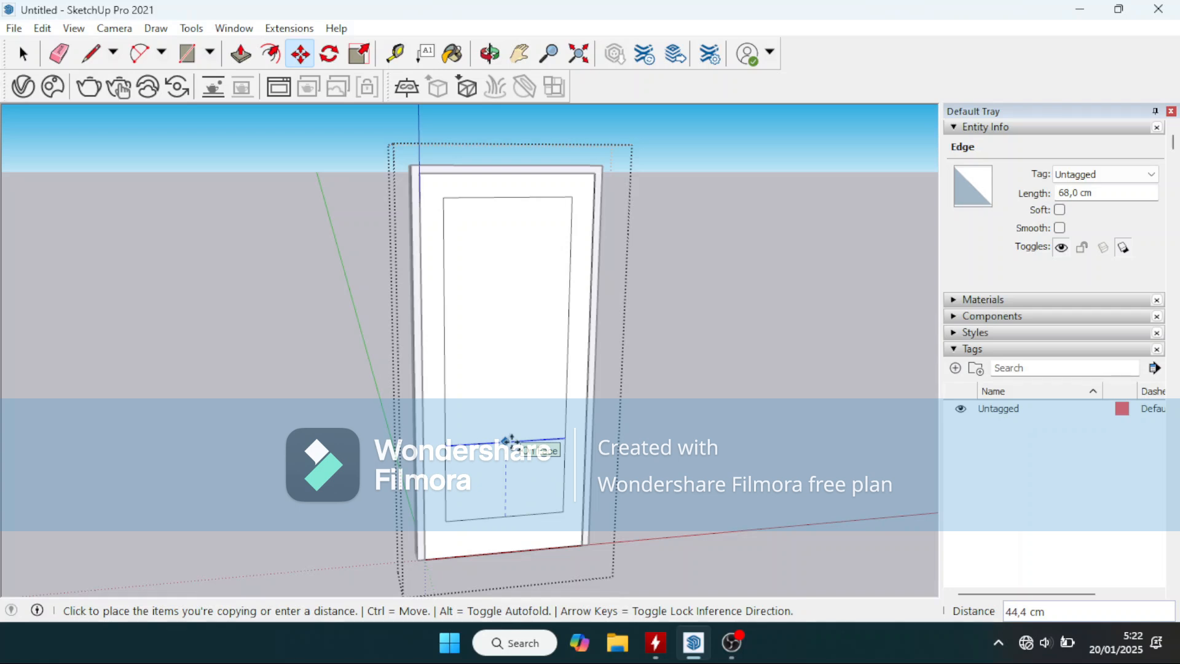
type("60")
key("Return")
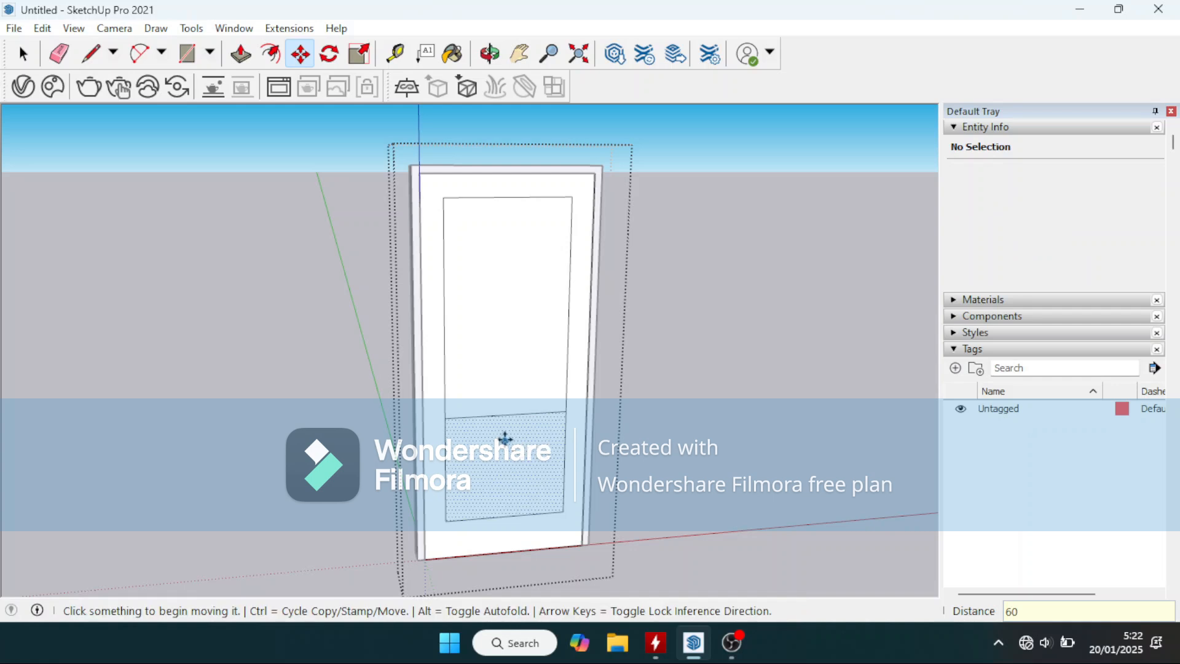
left_click(504, 416)
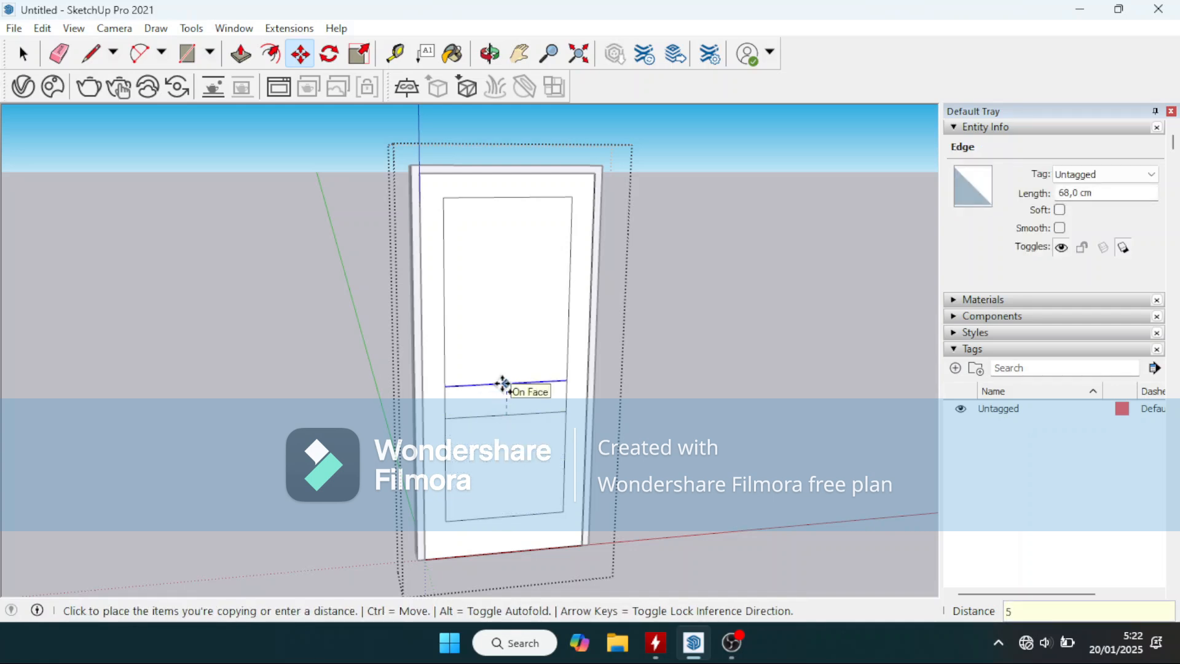
type("5")
key("Return")
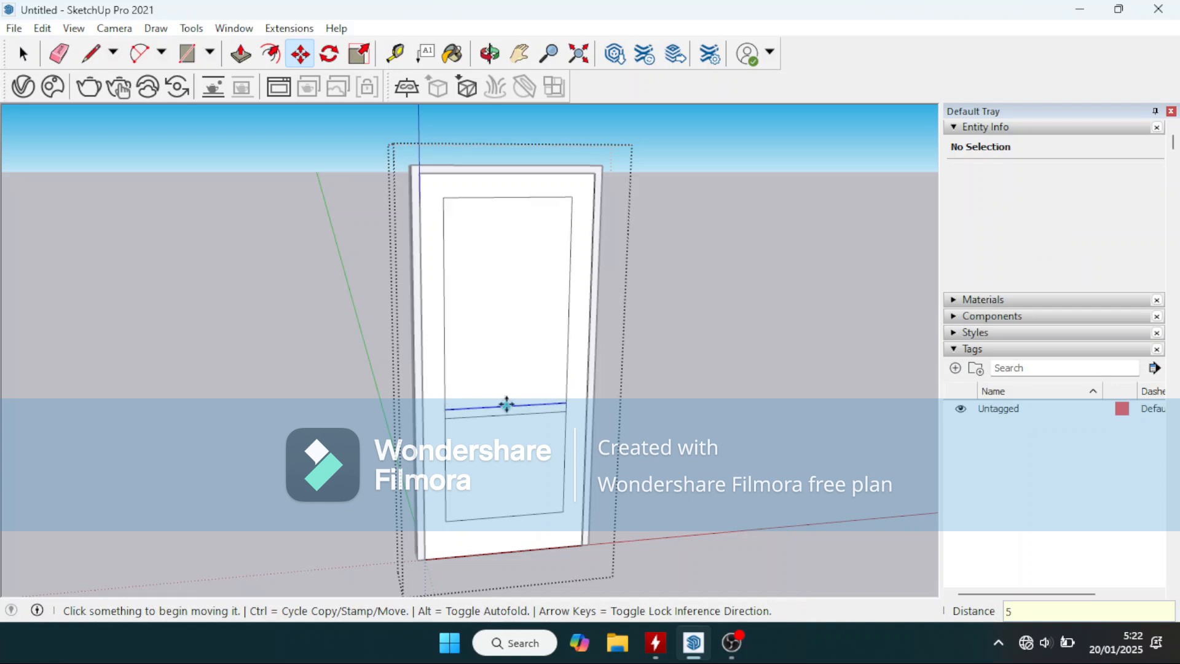
Step: Copy the lower rail's top line 30 cm upward, and copy the resulting line another 5 cm up to outline the upper rail
left_click(506, 404)
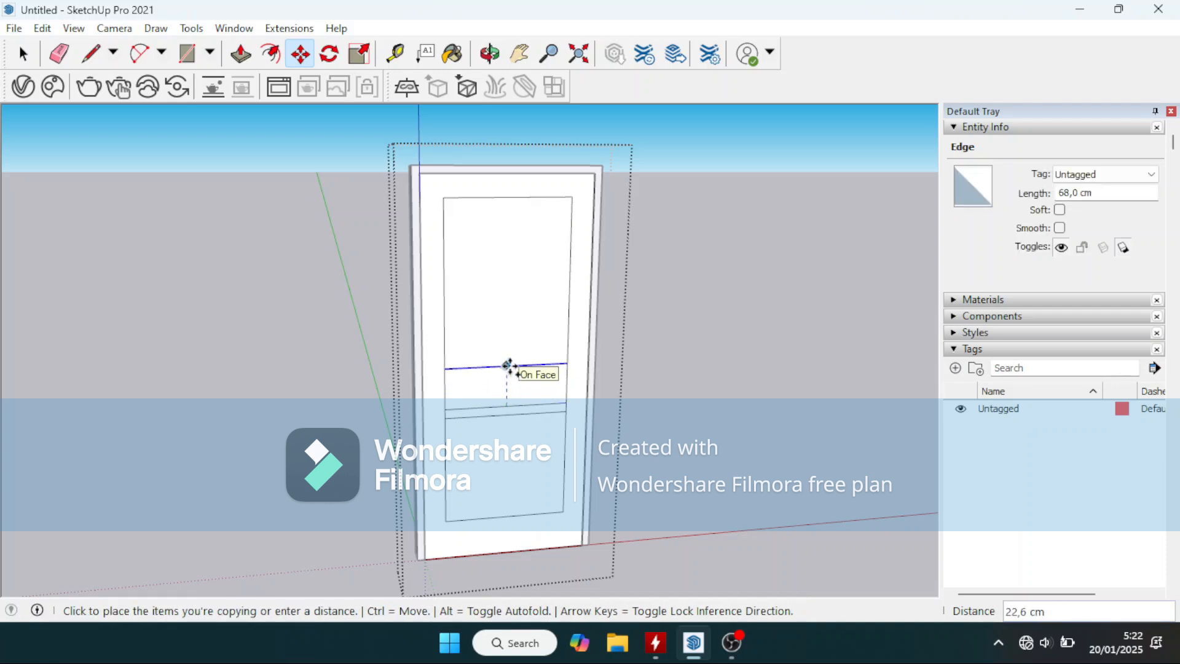
type("30")
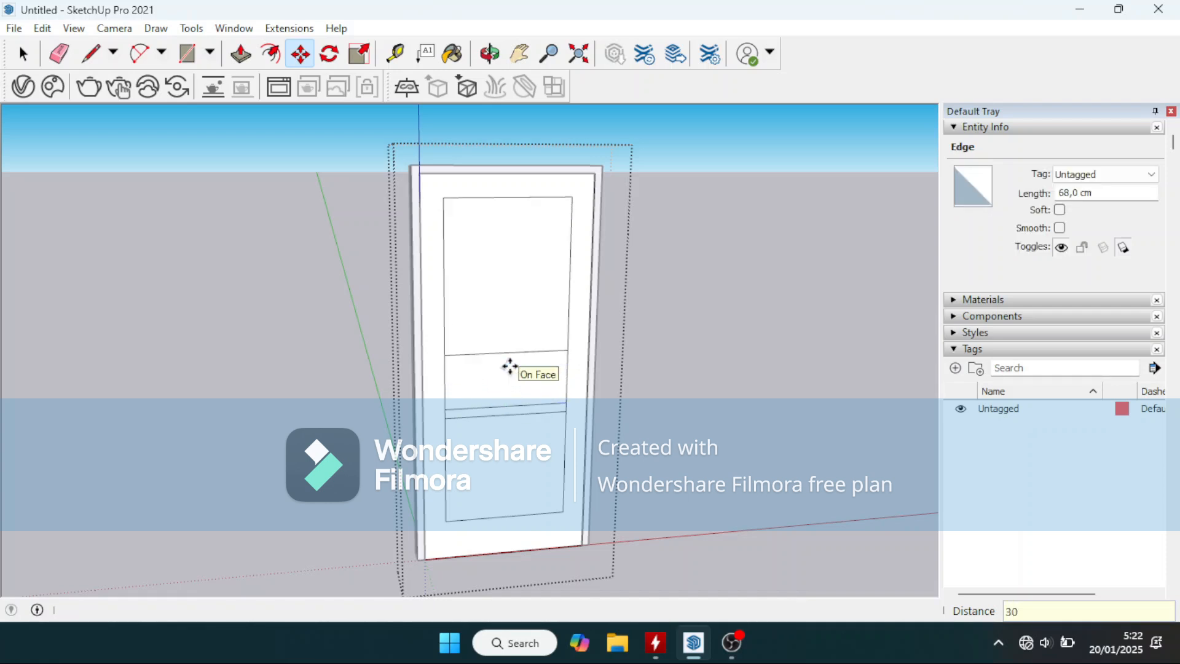
key("Return")
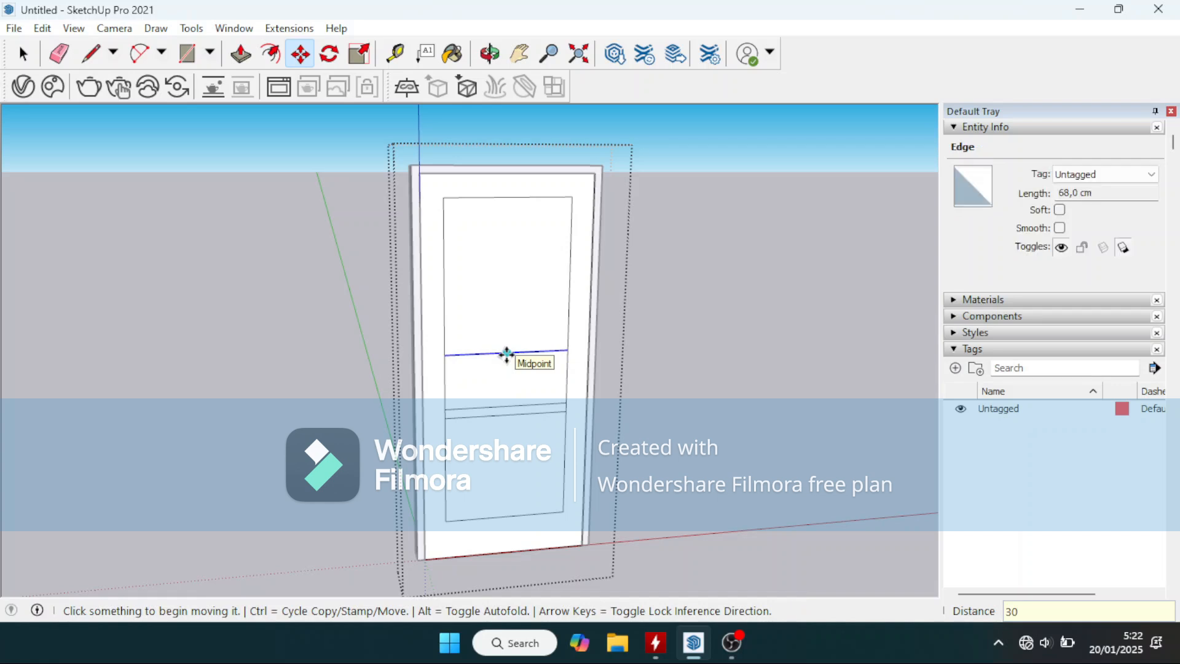
left_click(507, 354)
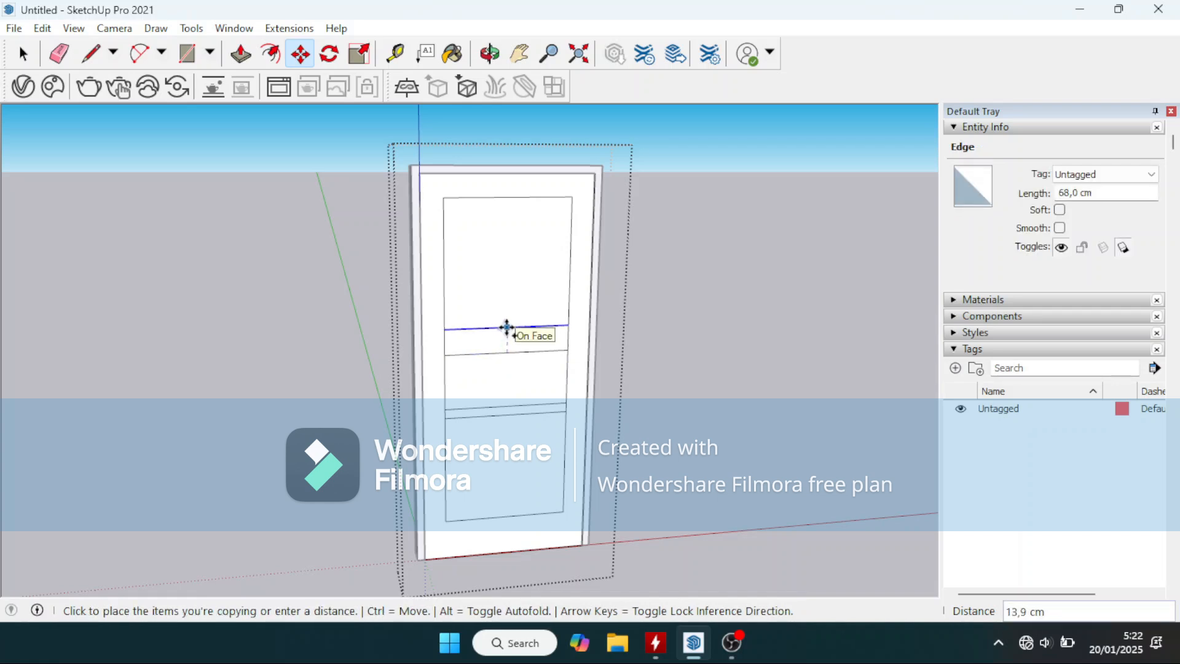
key("Escape")
Step: Delete the short vertical edges at both ends of the two rails to merge the rails with the surrounding door face
scroll(489, 384, "up", 2)
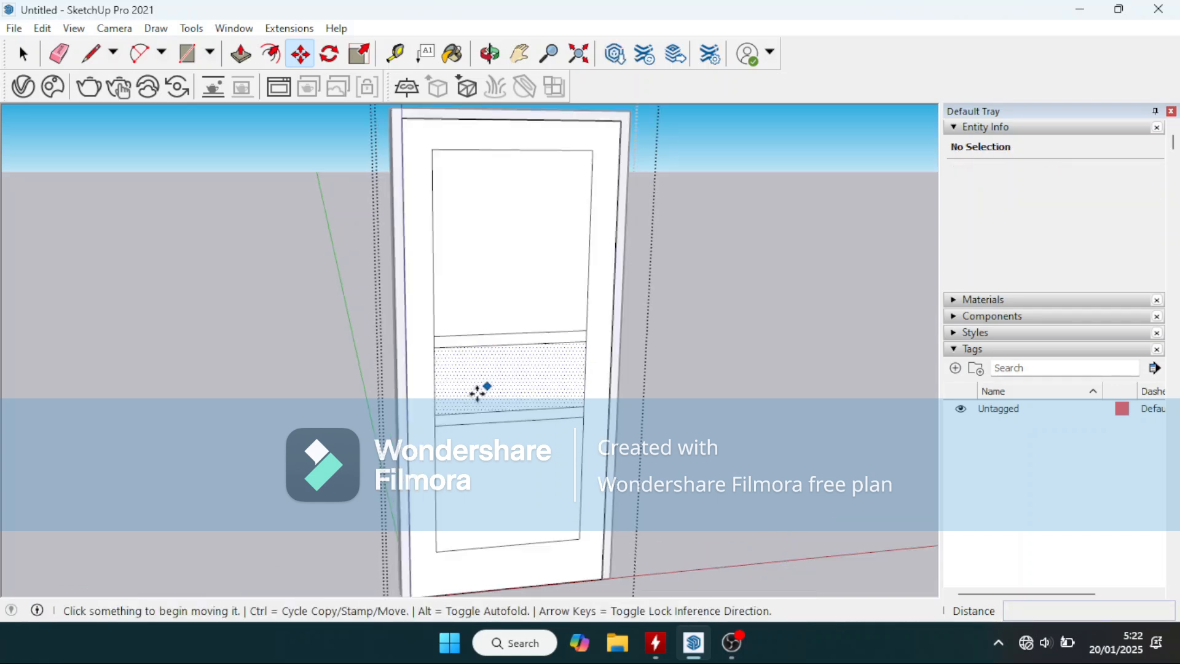
left_click(22, 54)
scroll(439, 368, "up", 1)
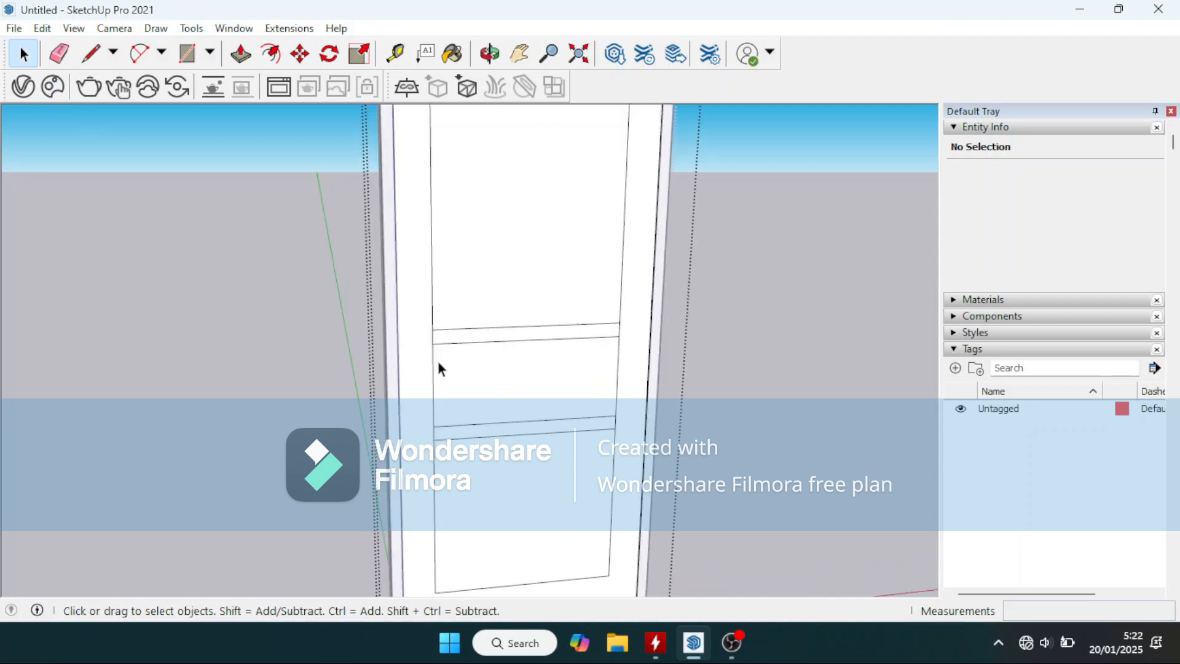
left_click(433, 332)
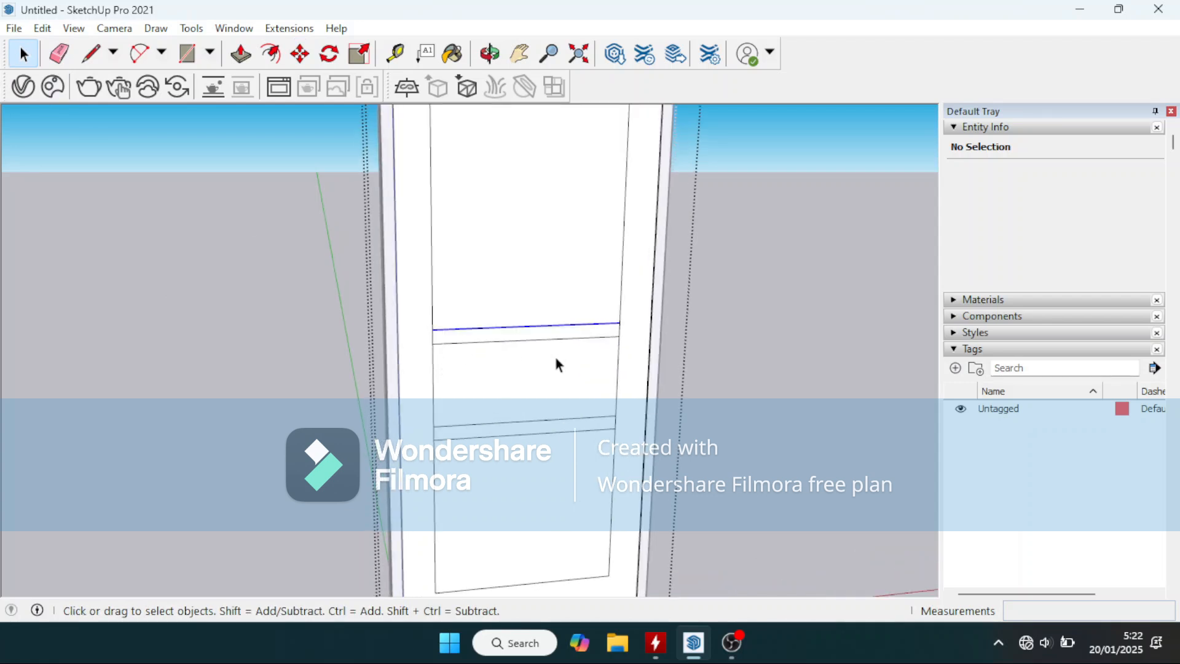
left_click(432, 338)
key("Escape")
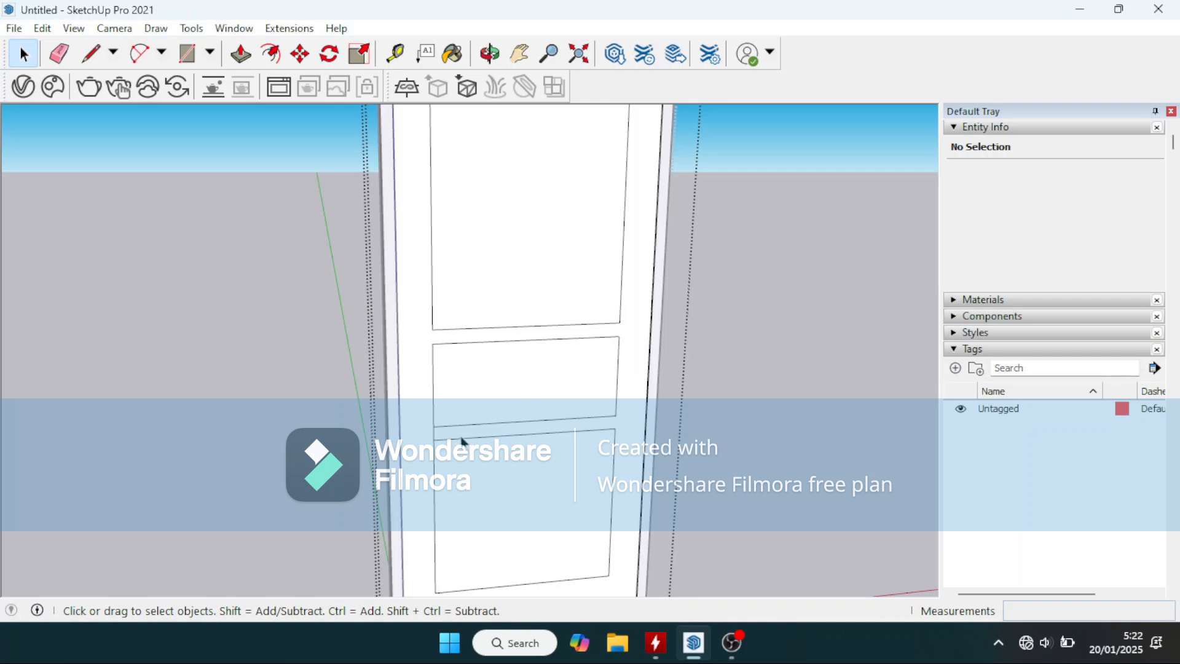
scroll(473, 430, "up", 4)
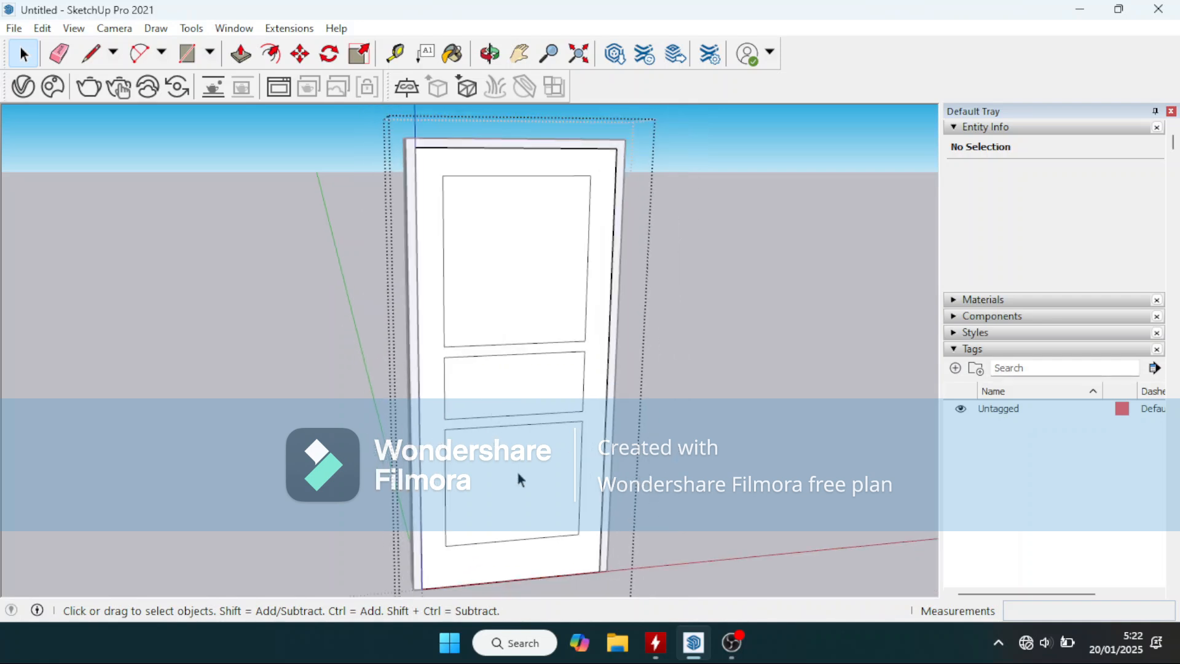
Step: Push the top panel face of the door inward 0.8 cm
middle_click_drag(516, 470, 537, 466)
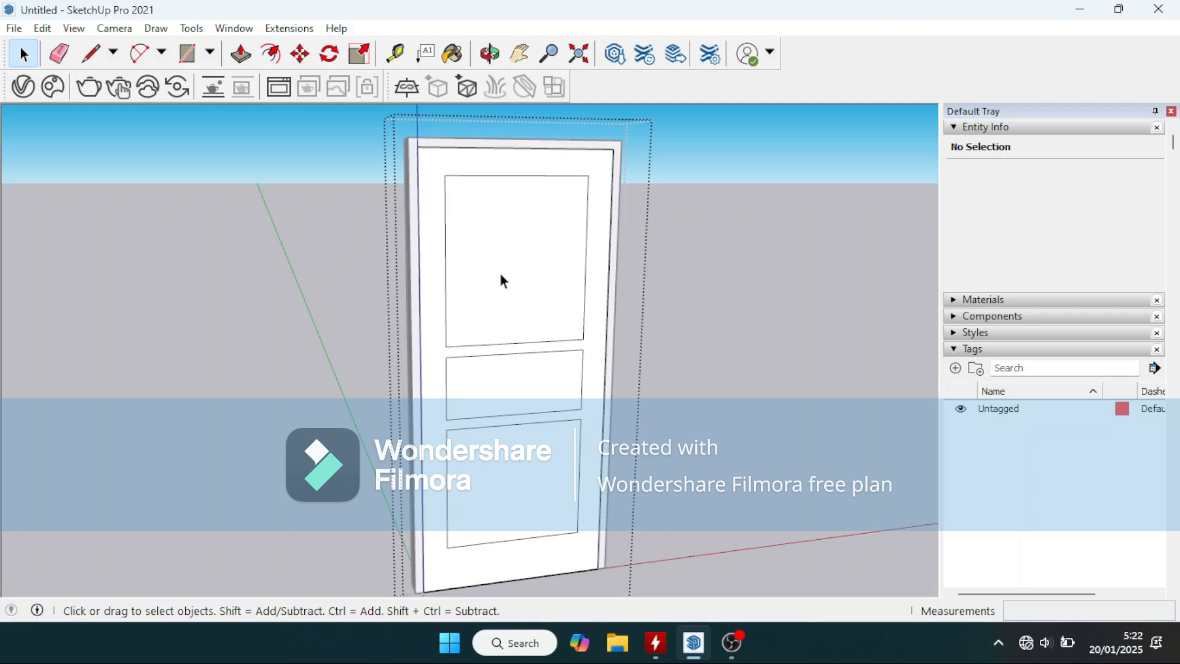
left_click(241, 55)
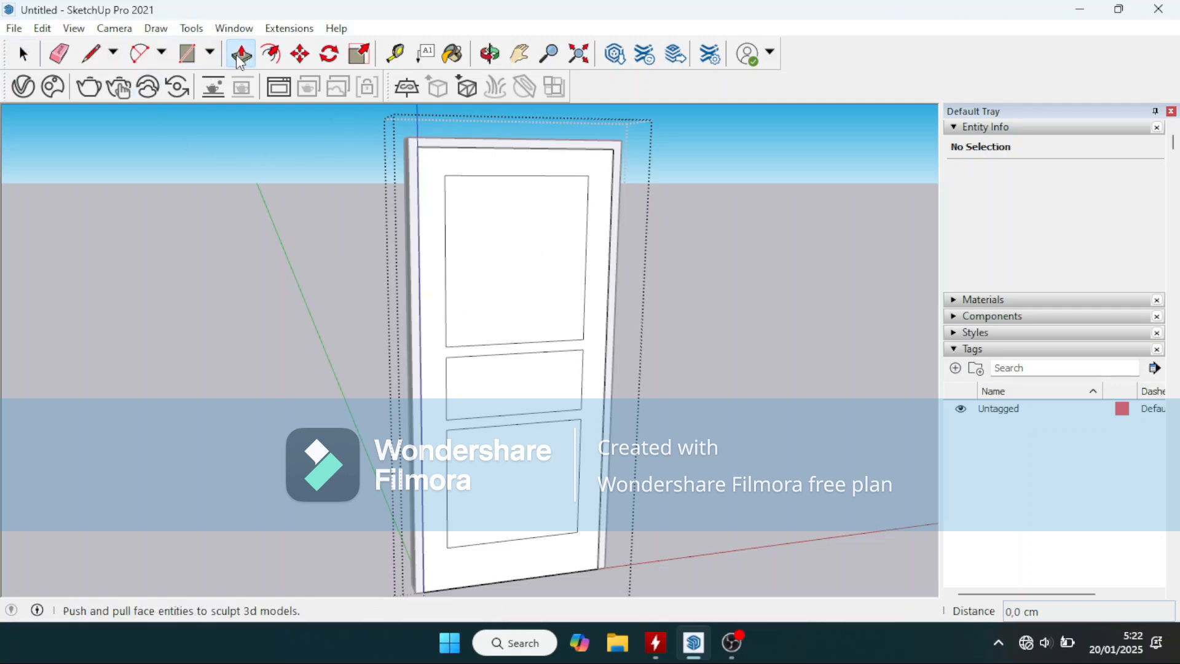
left_click(507, 317)
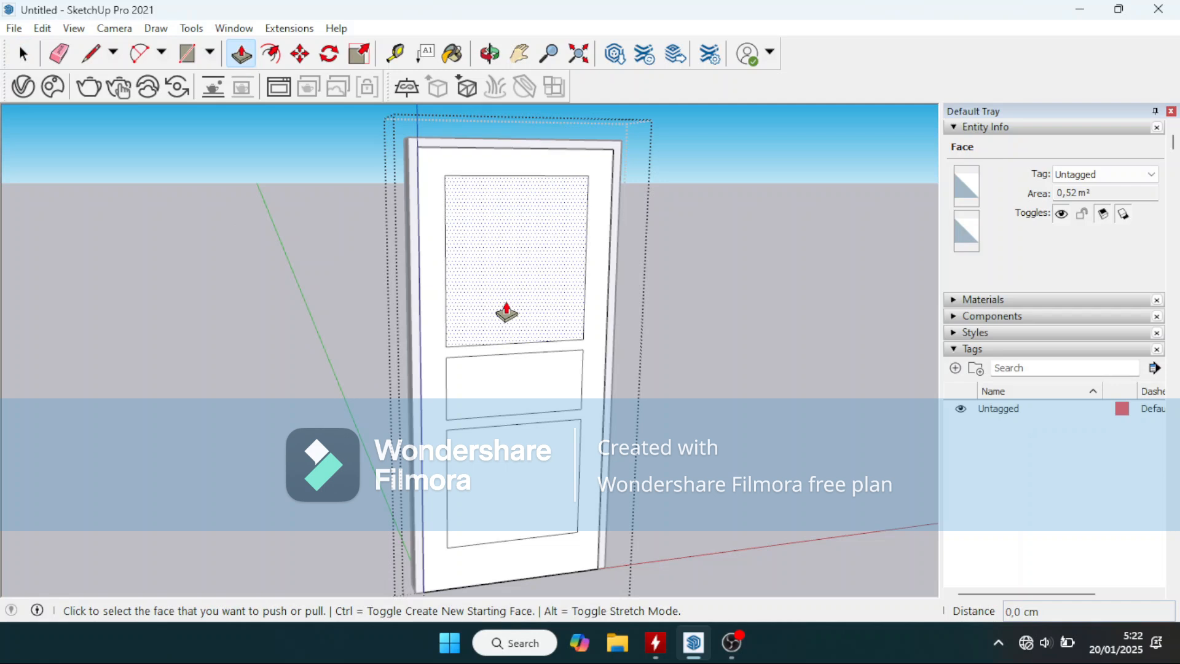
left_click(506, 315)
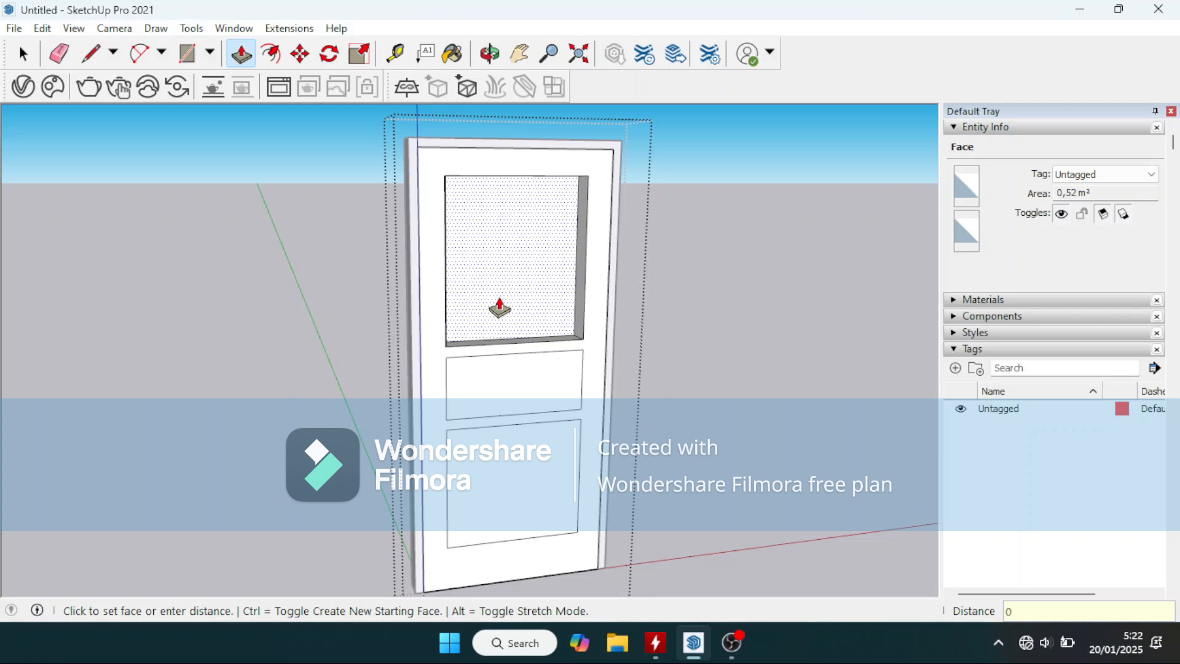
key("Return")
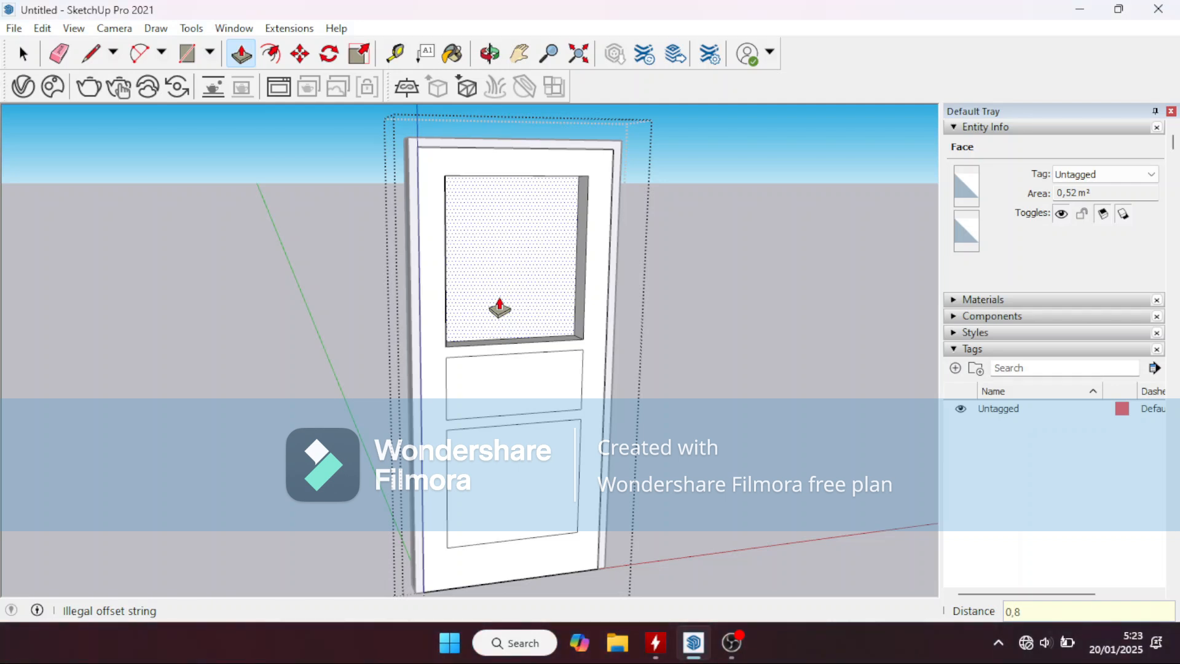
key("Escape")
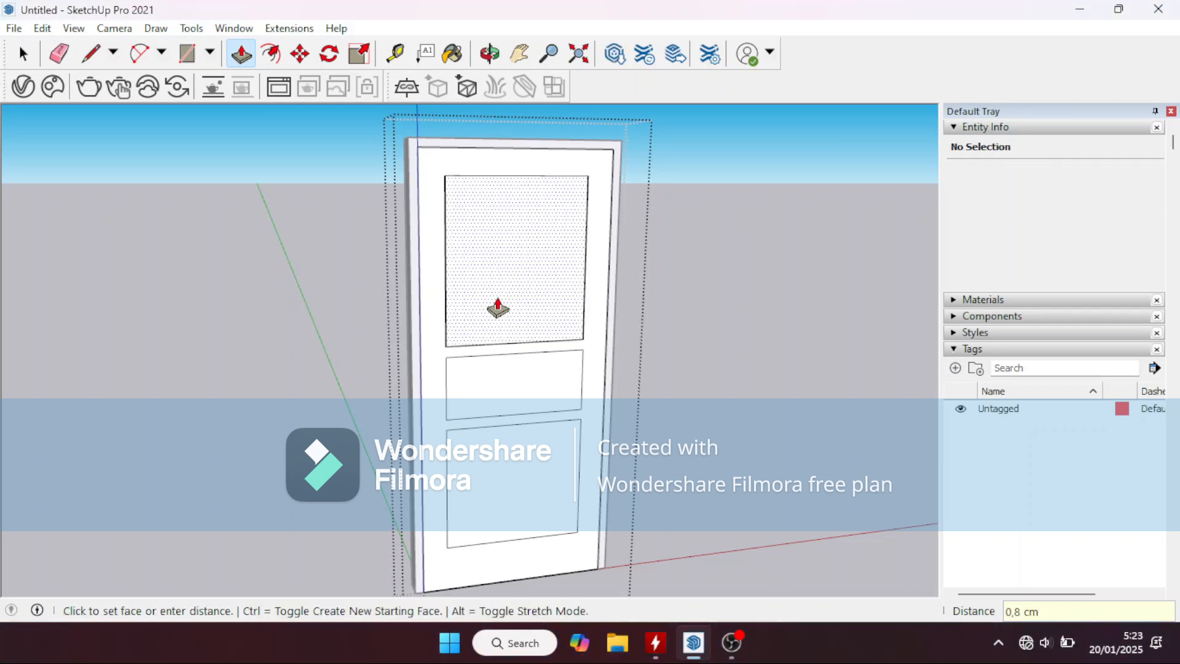
scroll(460, 179, "up", 3)
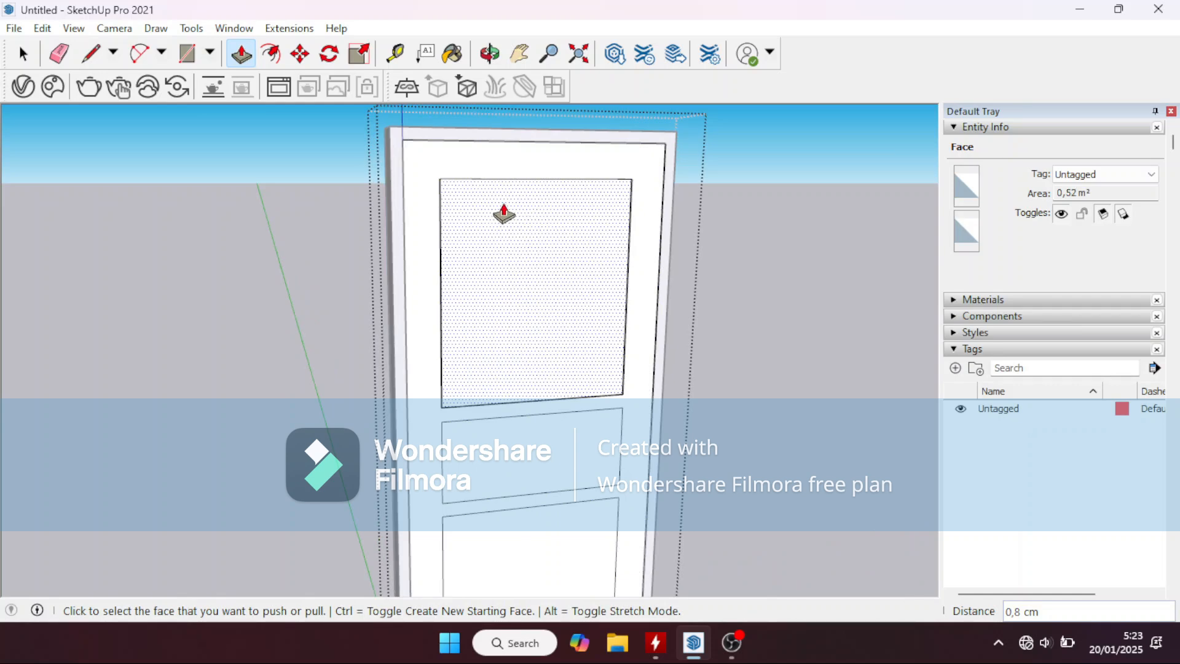
scroll(512, 216, "up", 2)
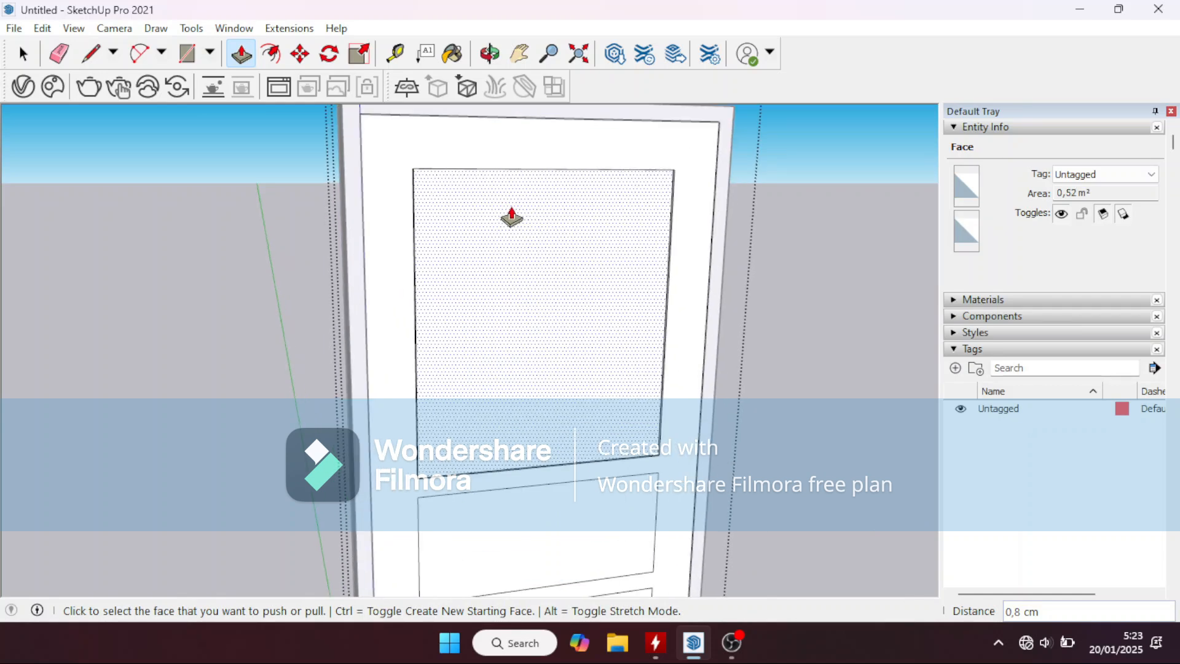
Step: Offset the outline of the recessed top panel face 5 cm inward
left_click(281, 65)
left_click(481, 226)
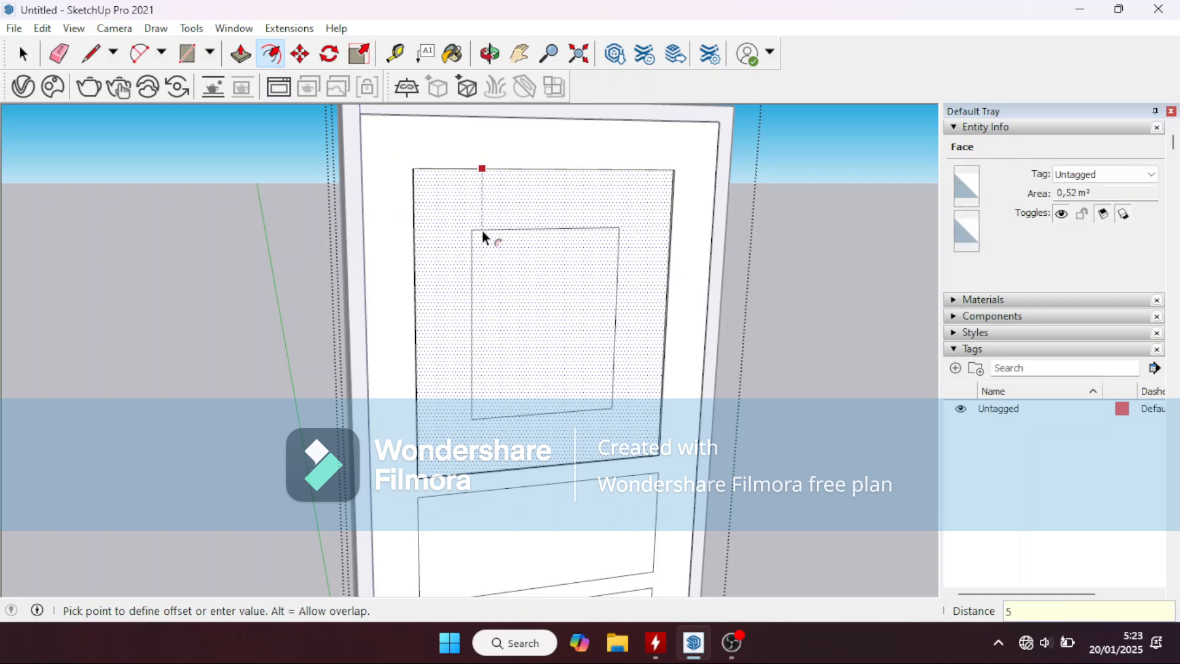
type("5")
key("Return")
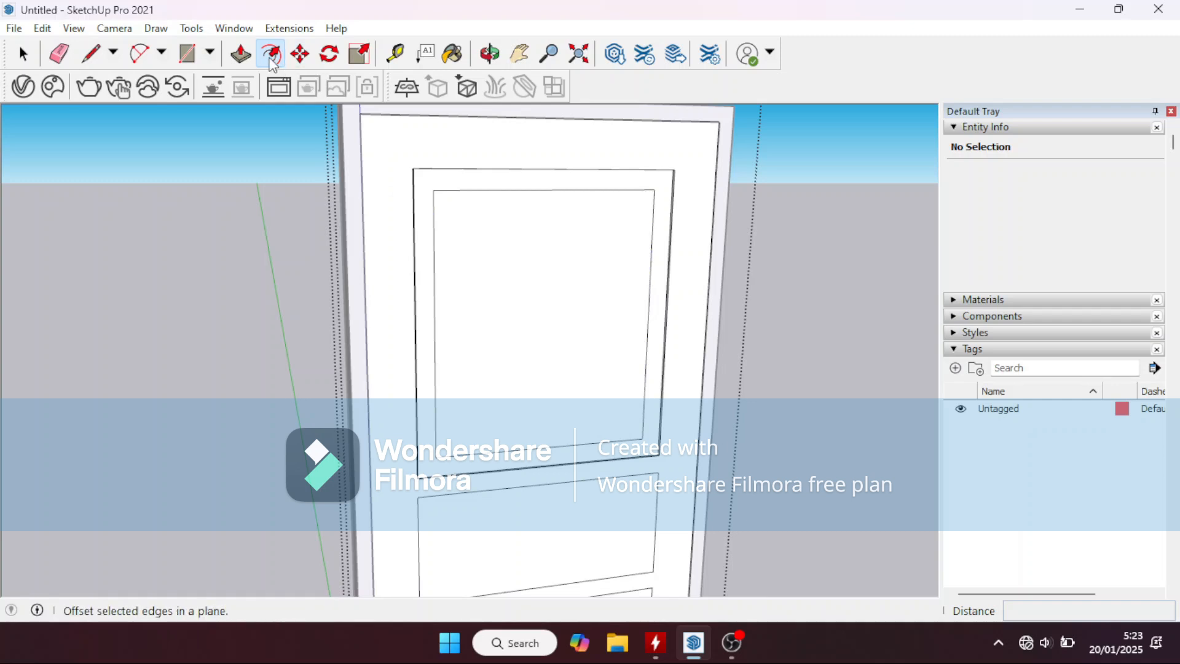
left_click(299, 54)
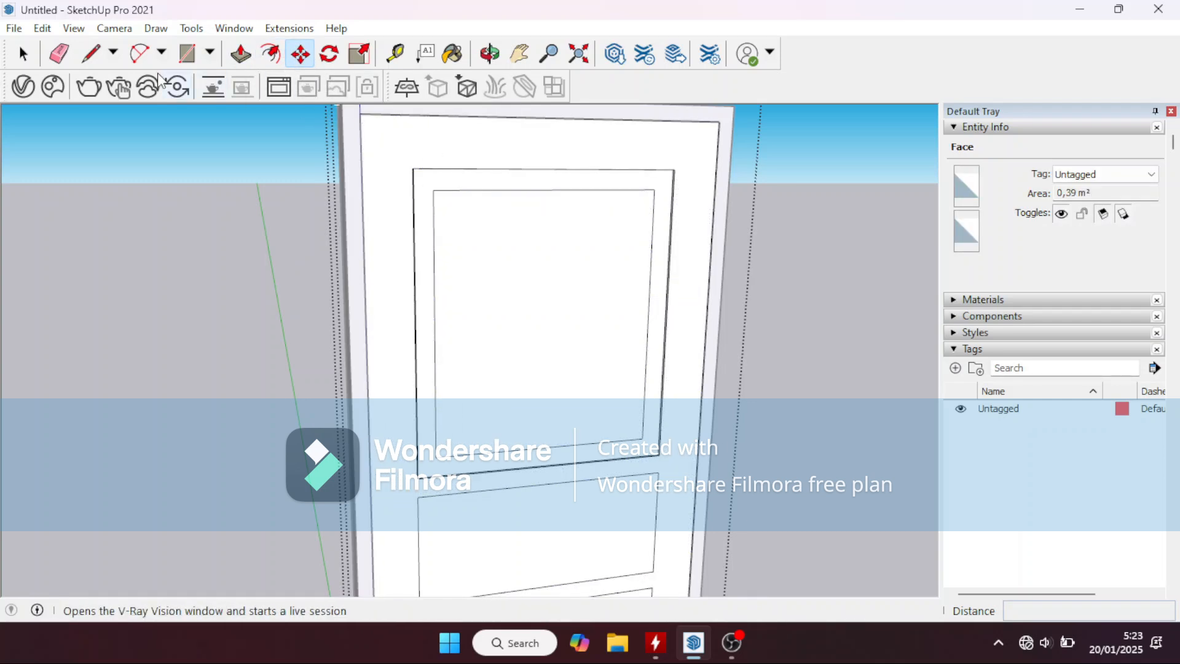
Step: Draw a diagonal line joining the upper-right corner of the top panel's inner rectangle to the matching recess corner
left_click(92, 54)
scroll(658, 179, "up", 8)
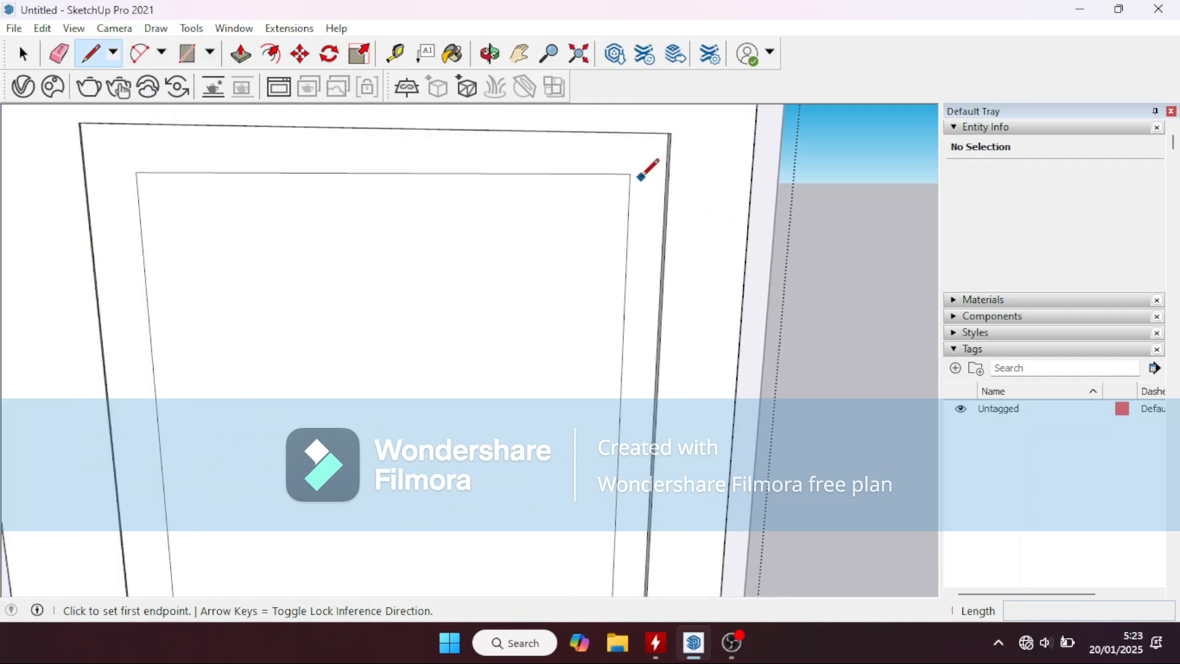
left_click(628, 172)
scroll(660, 141, "up", 1)
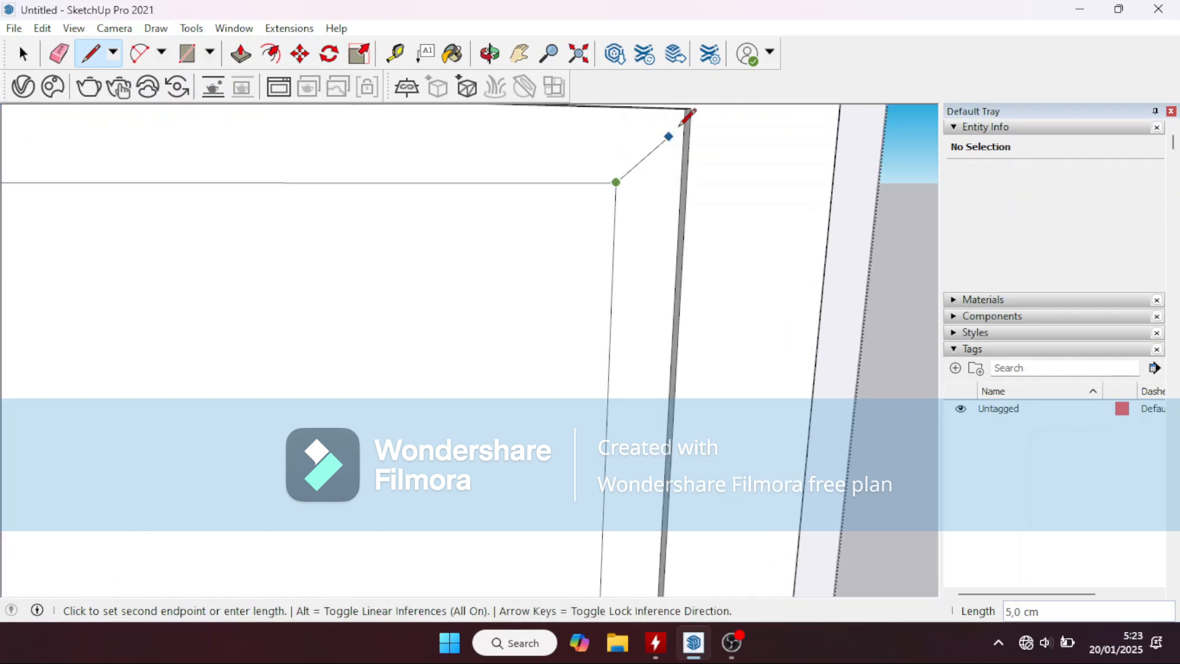
mouse_move(684, 119)
middle_mouse_down()
mouse_move(666, 134)
mouse_move(669, 86)
mouse_move(687, 106)
middle_mouse_up()
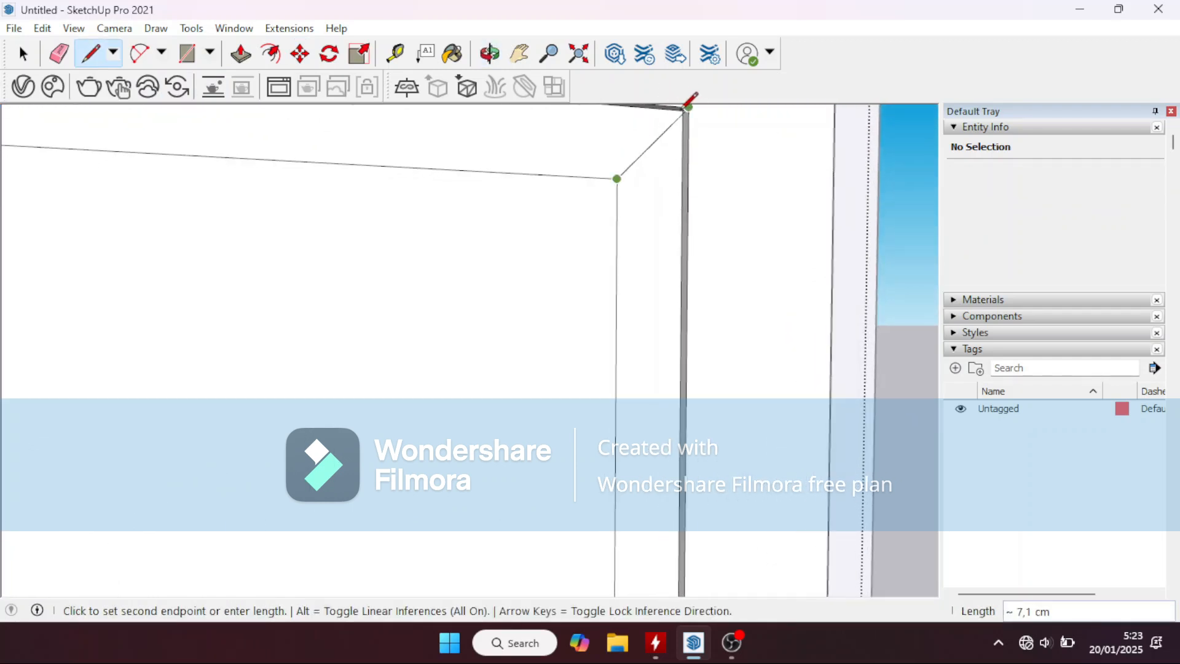
left_click(681, 110)
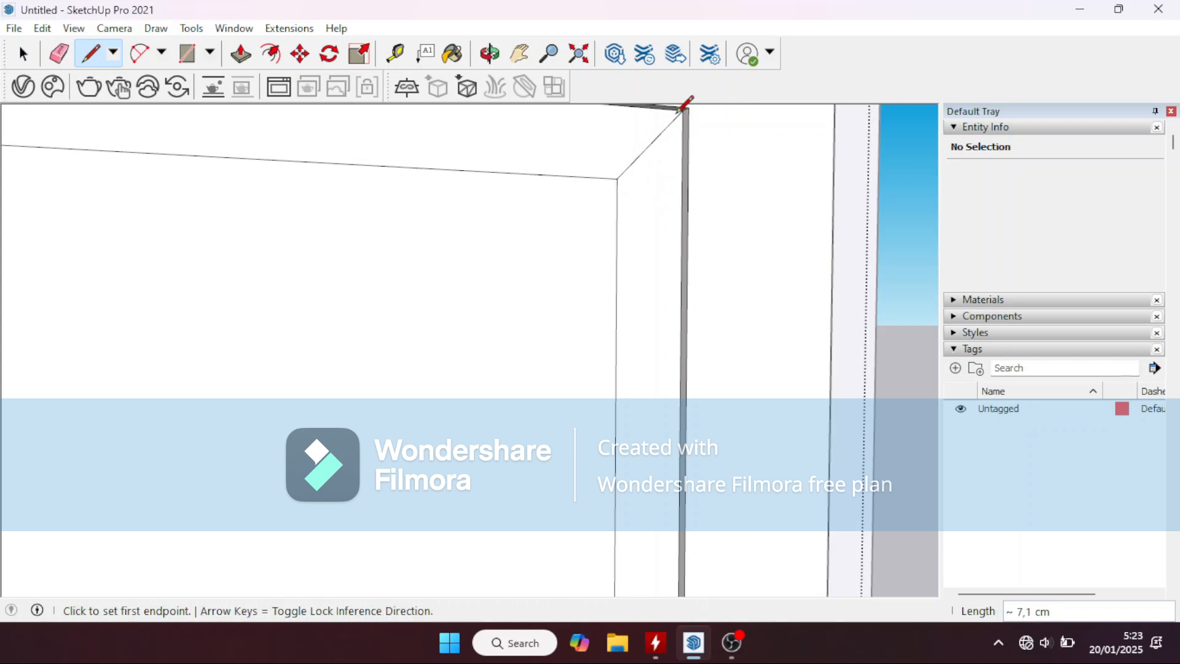
Step: Draw a diagonal line joining the upper-left recess corner of the top panel to the inner rectangle's corner
scroll(658, 165, "down", 4)
middle_click_drag(516, 179, 344, 164)
scroll(326, 158, "up", 5)
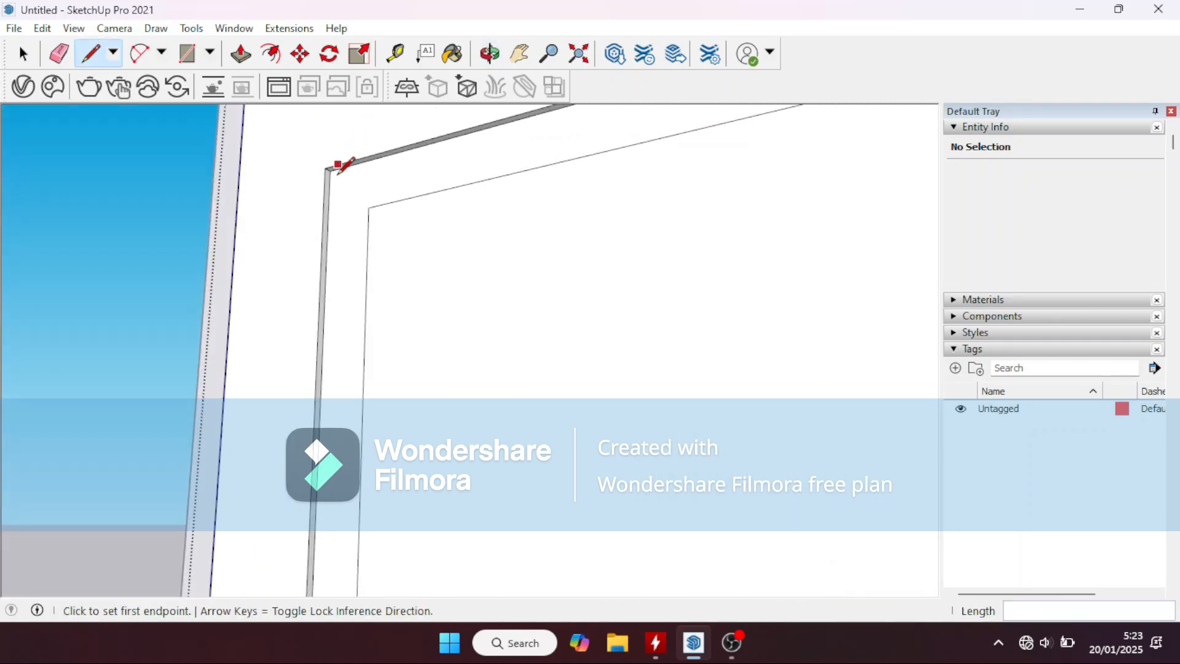
left_click(330, 170)
left_click(368, 208)
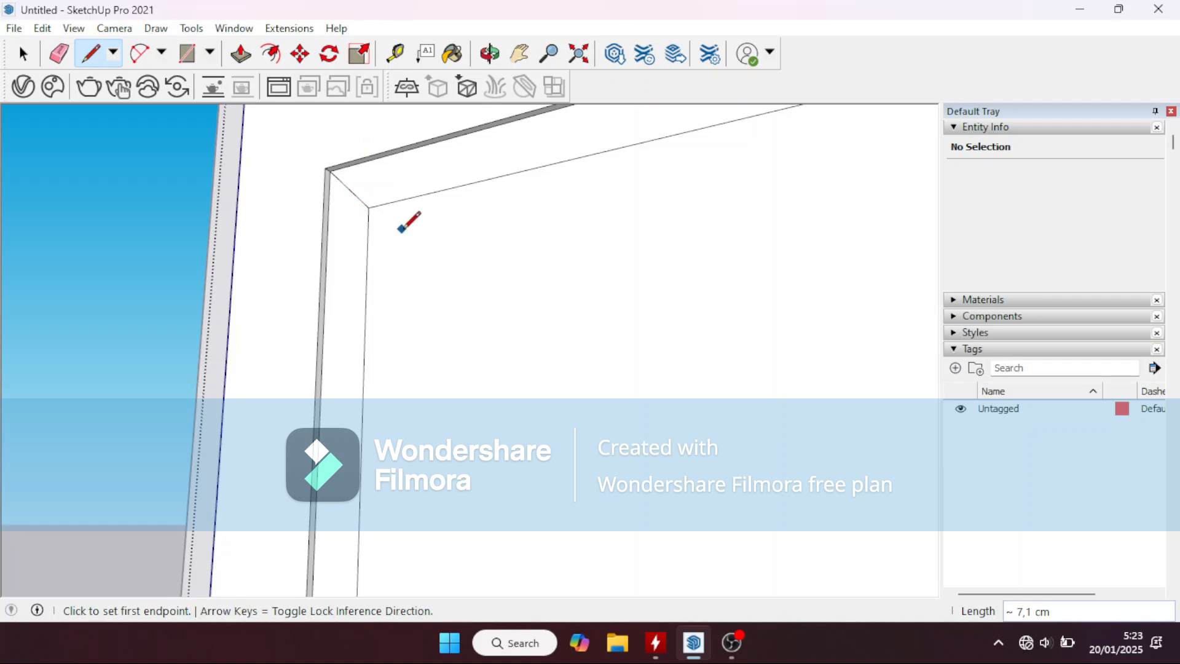
Step: Draw a diagonal line joining the lower-left recess corner of the top panel to the inner rectangle's corner
scroll(402, 221, "down", 5)
scroll(394, 492, "up", 2)
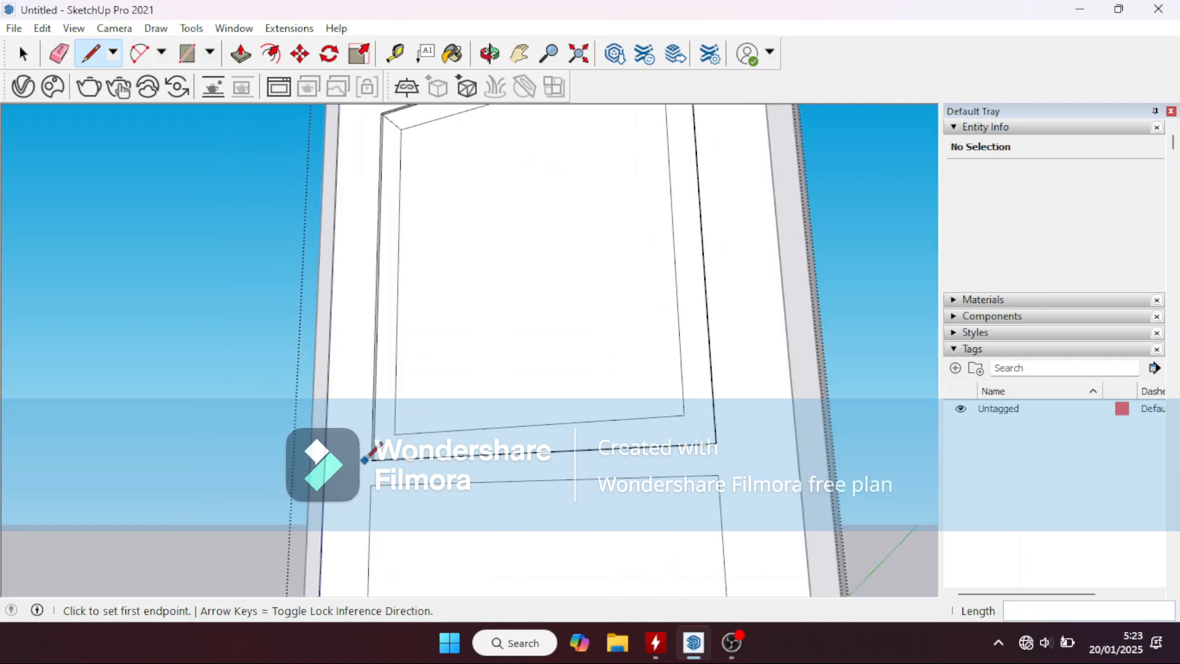
middle_click_drag(363, 461, 377, 501)
scroll(397, 422, "up", 2)
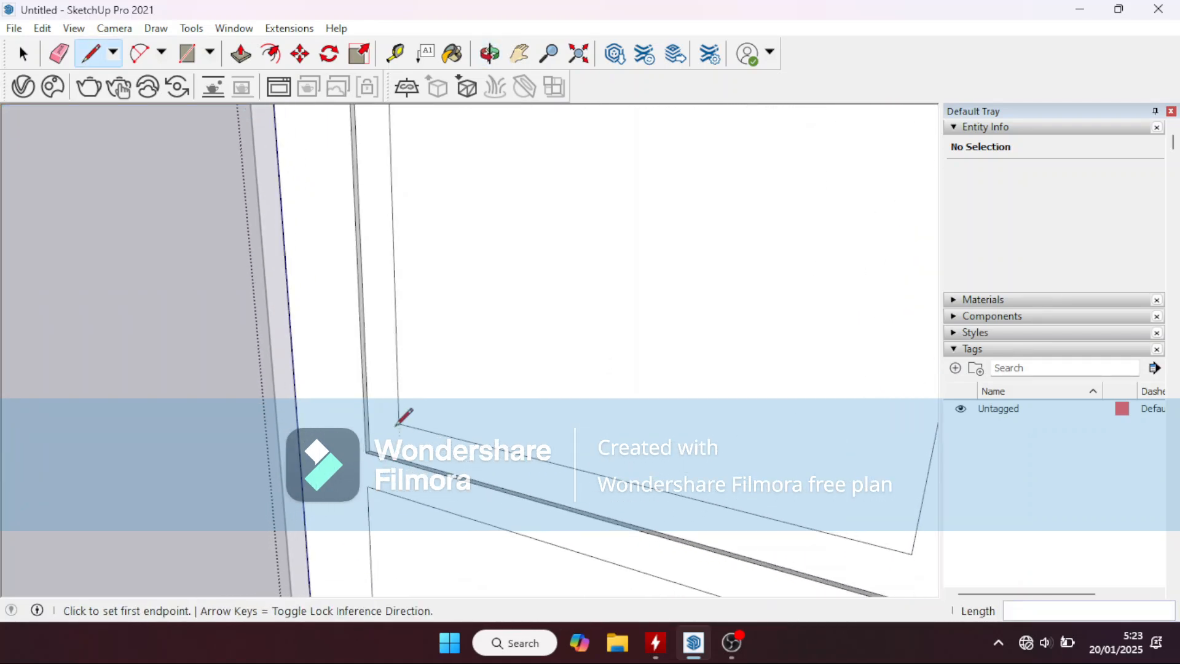
left_click(367, 452)
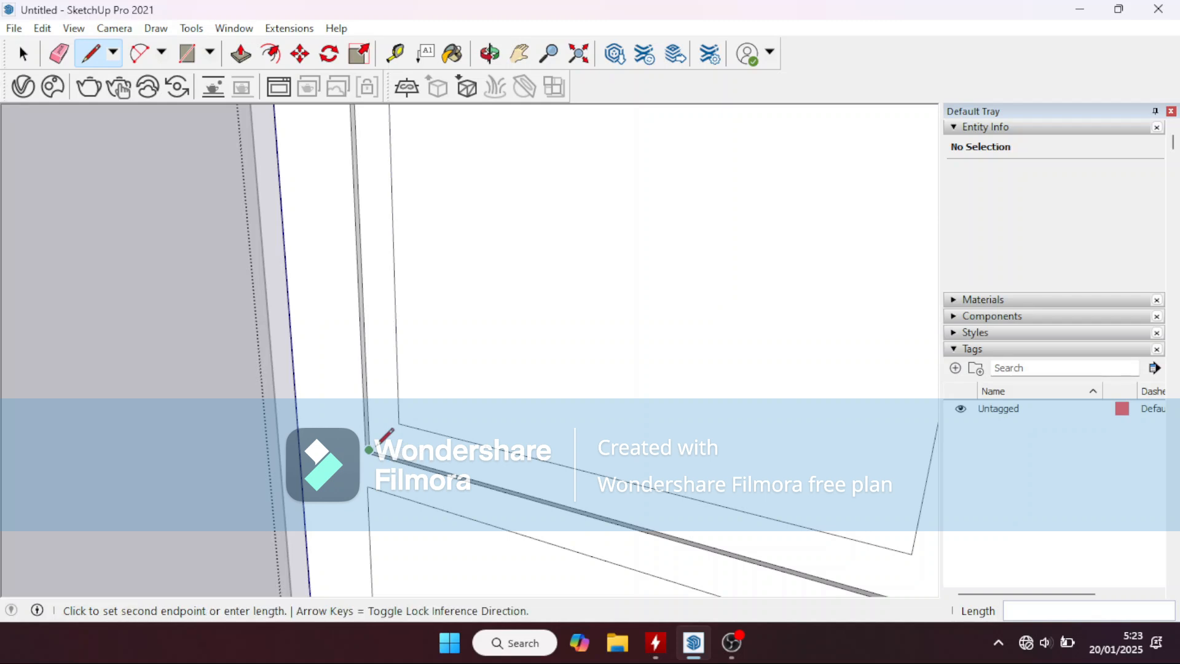
left_click(399, 423)
Step: Draw a diagonal line joining the lower-right corner of the top panel's inner rectangle to the matching recess corner
scroll(440, 394, "down", 5)
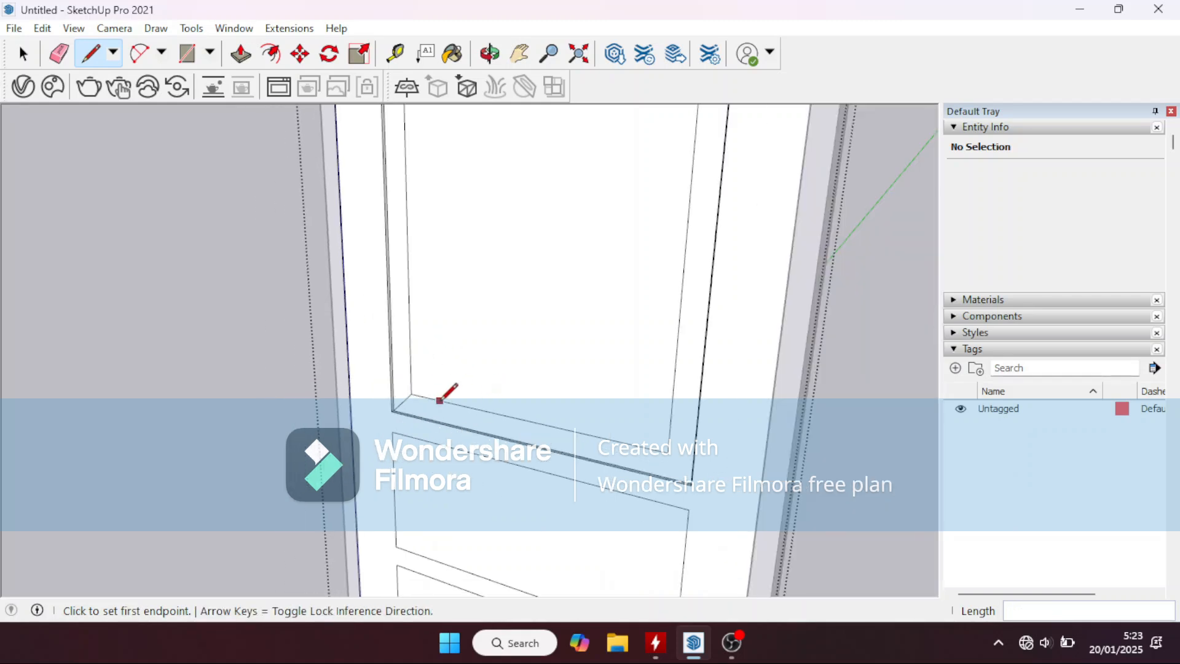
middle_click_drag(448, 390, 670, 379)
scroll(670, 380, "up", 5)
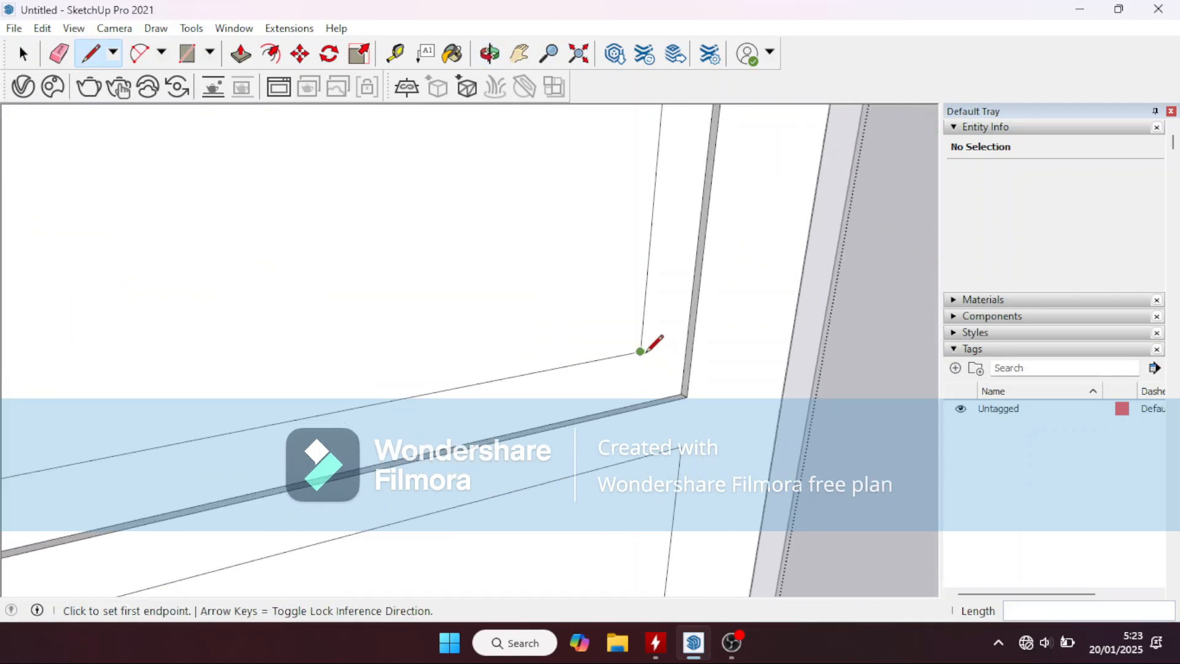
left_click(640, 351)
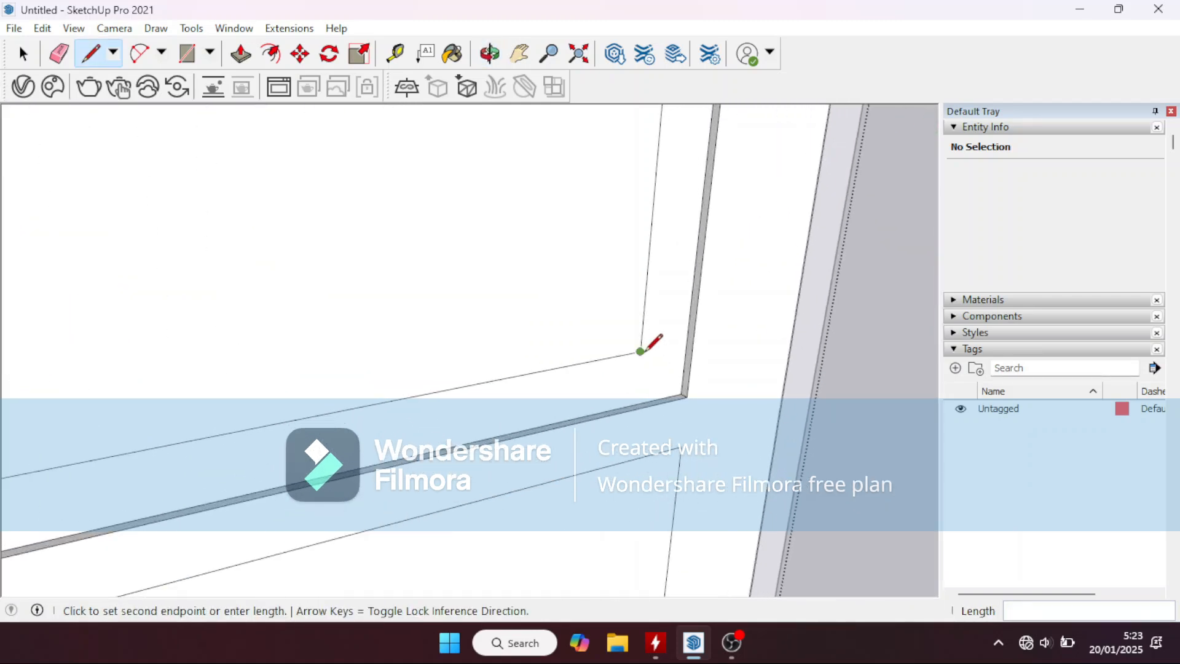
left_click(686, 396)
Step: Move the top panel's inner face outward 0.8 cm along the green axis to bevel the surrounding border
scroll(566, 385, "down", 5)
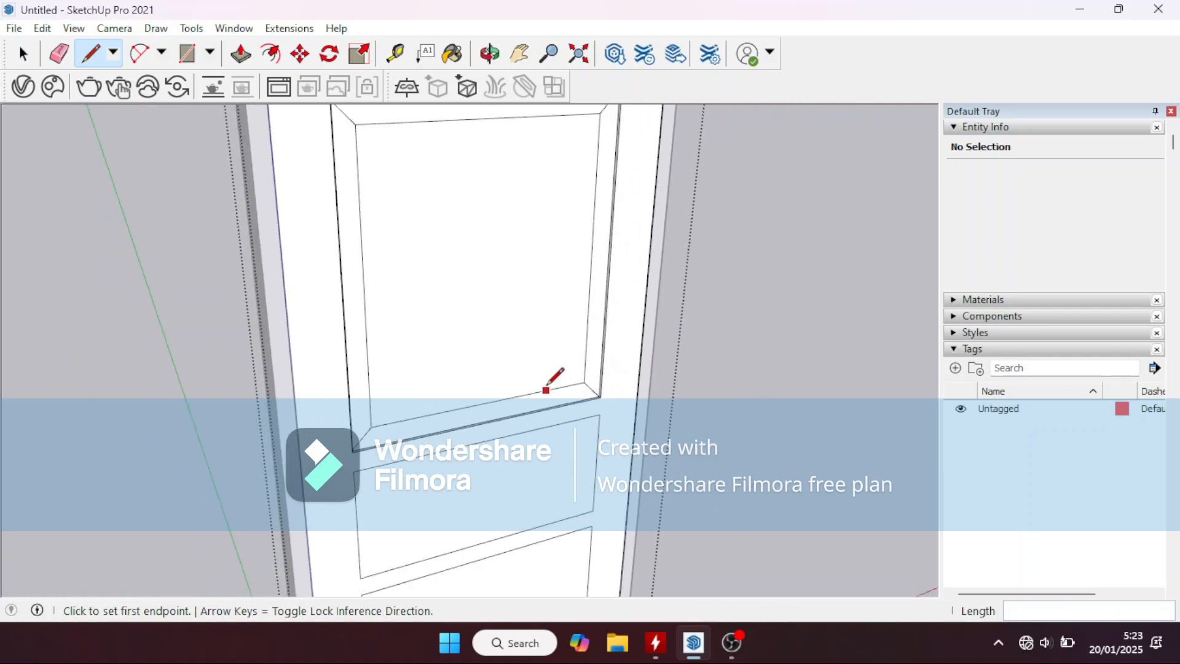
middle_click_drag(551, 385, 514, 284)
scroll(510, 276, "up", 2)
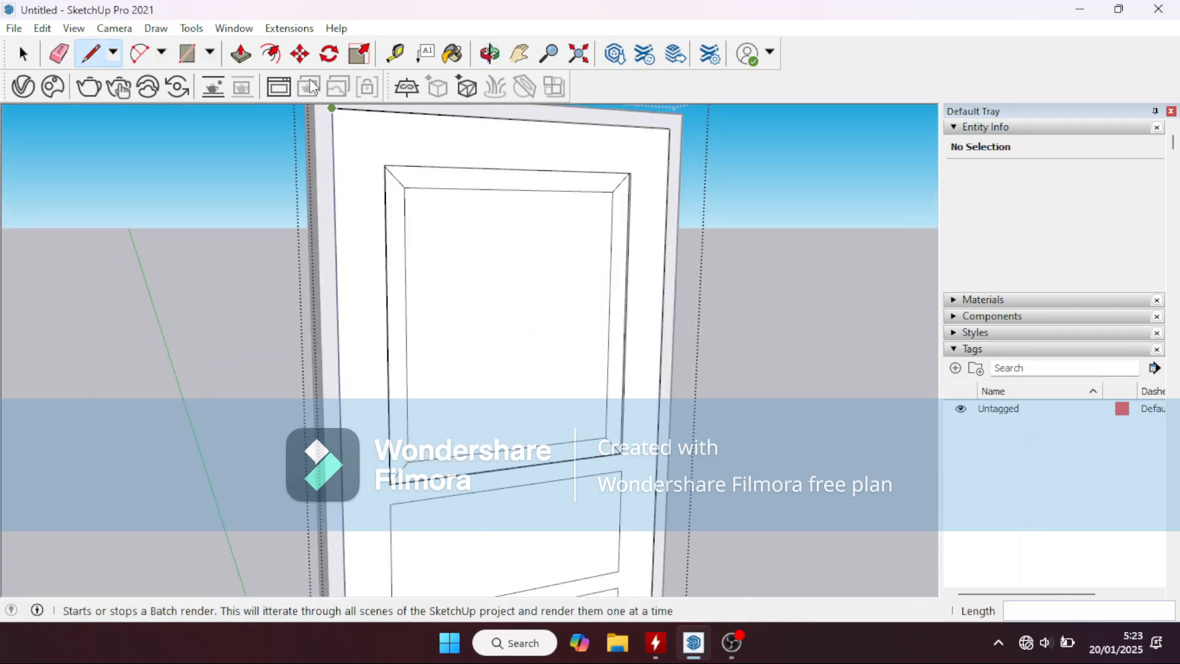
left_click(299, 54)
left_click(487, 280)
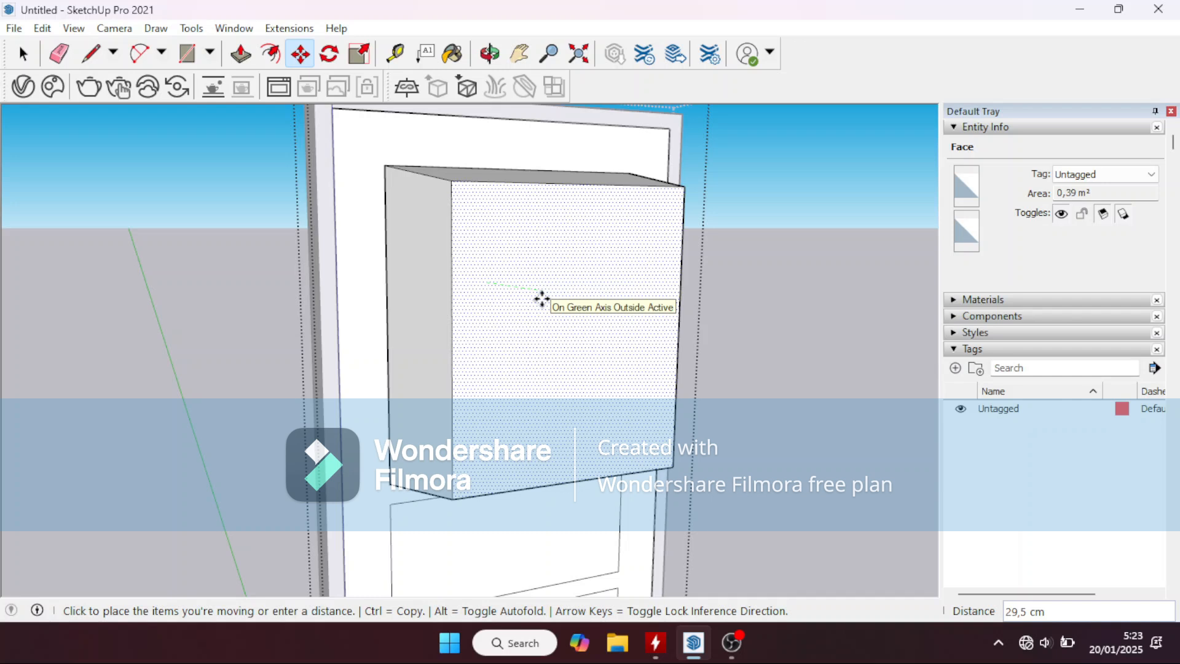
type("0")
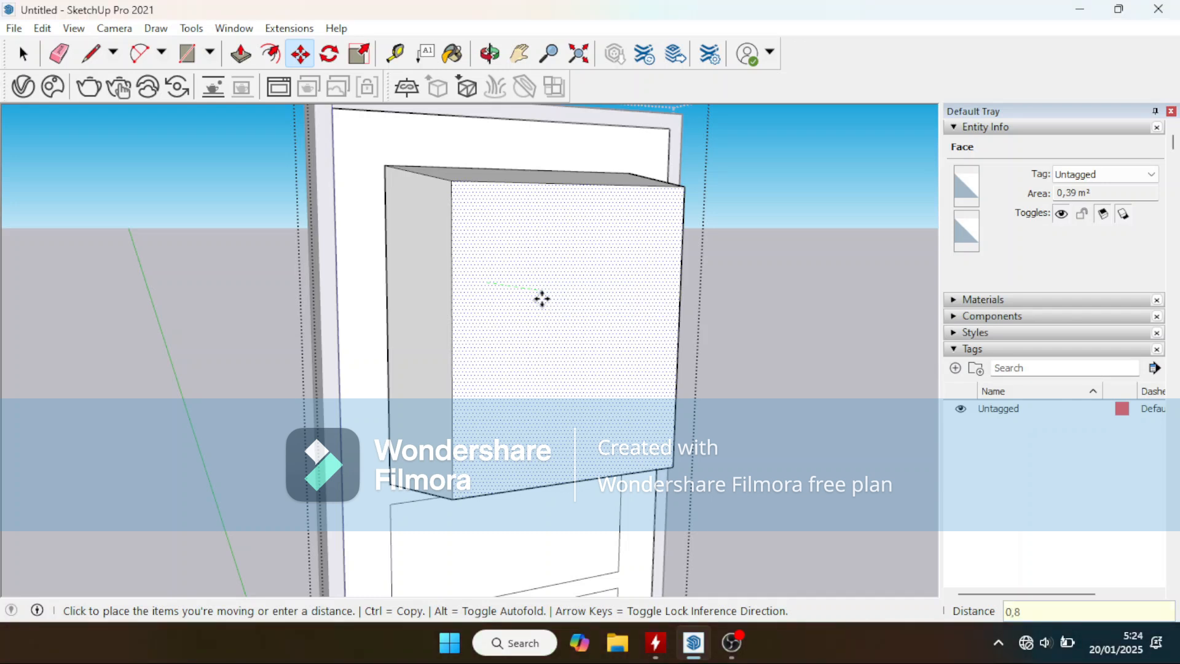
type(",8")
key("Return")
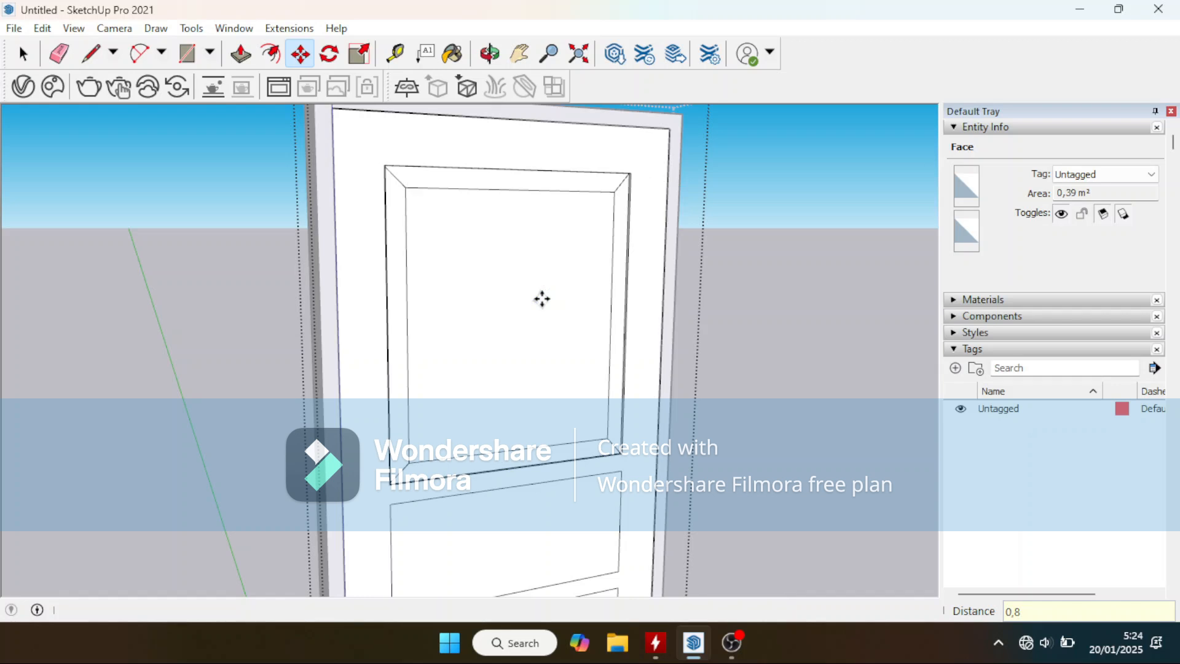
Step: Pull the top panel's inner face outward 0.1 cm, and pull the same face out another 0.1 cm
left_click(240, 54)
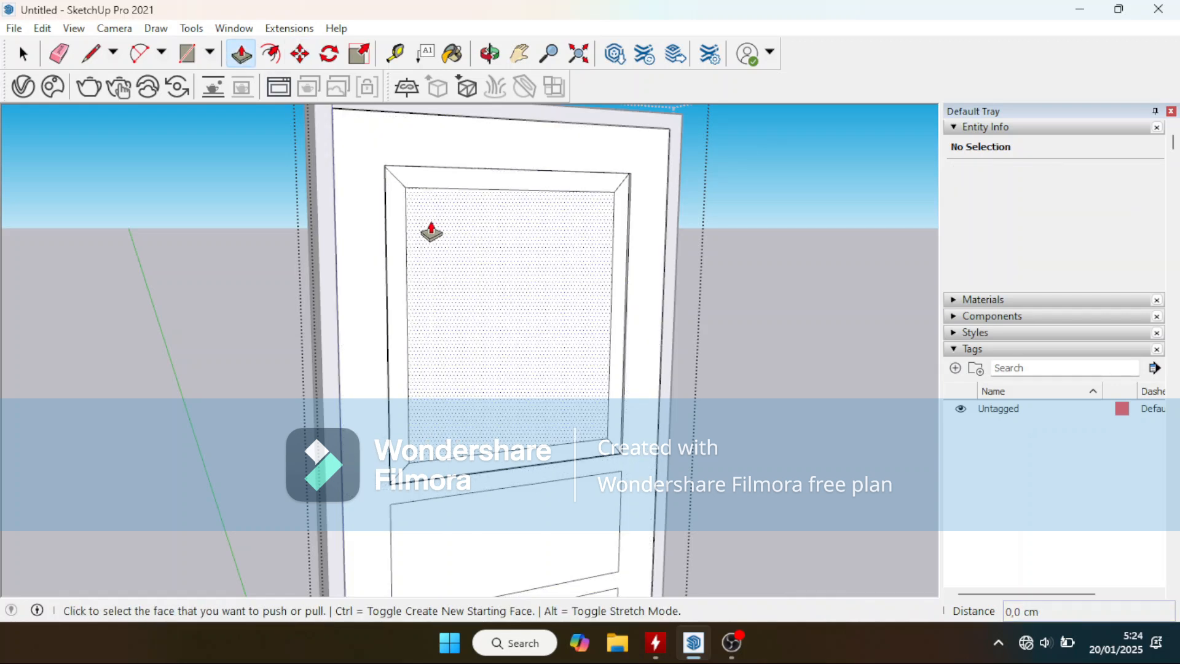
left_click(446, 239)
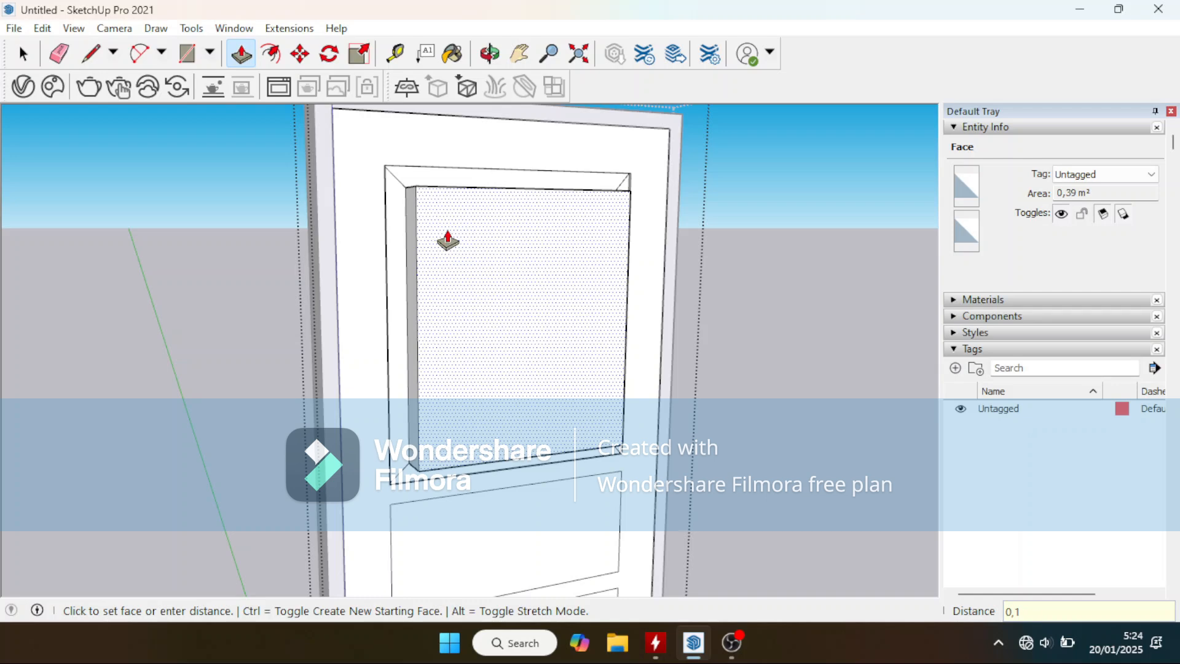
key("Return")
scroll(398, 244, "up", 3)
middle_click_drag(390, 231, 443, 200)
scroll(398, 178, "up", 3)
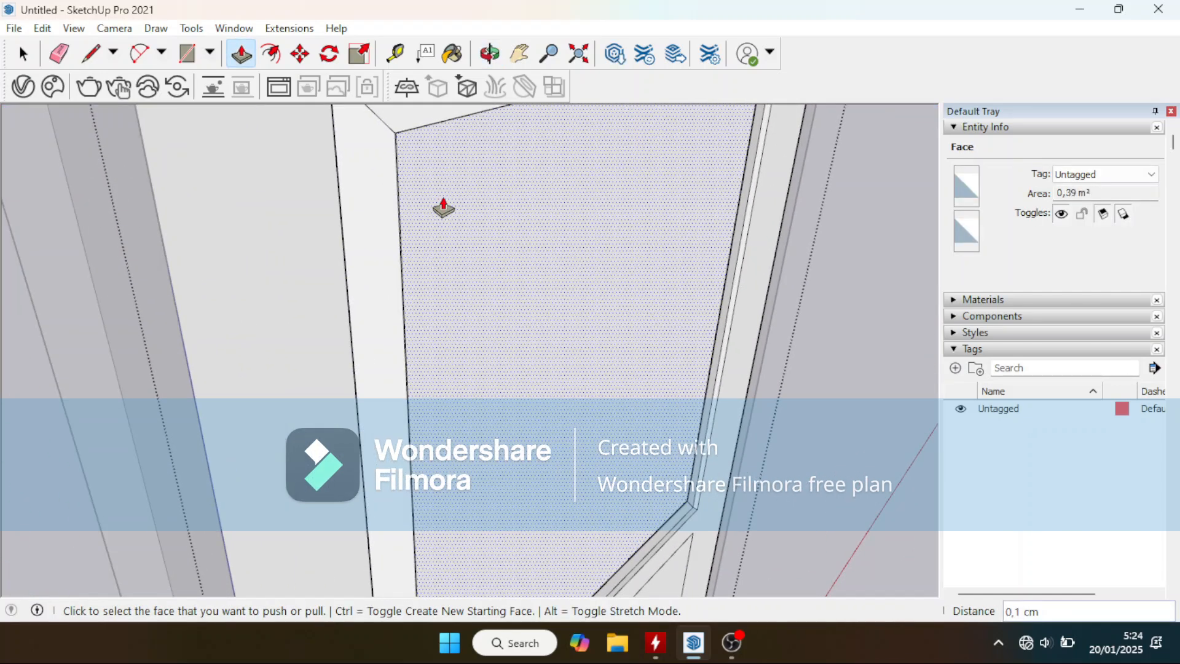
left_click(443, 208)
type("0,")
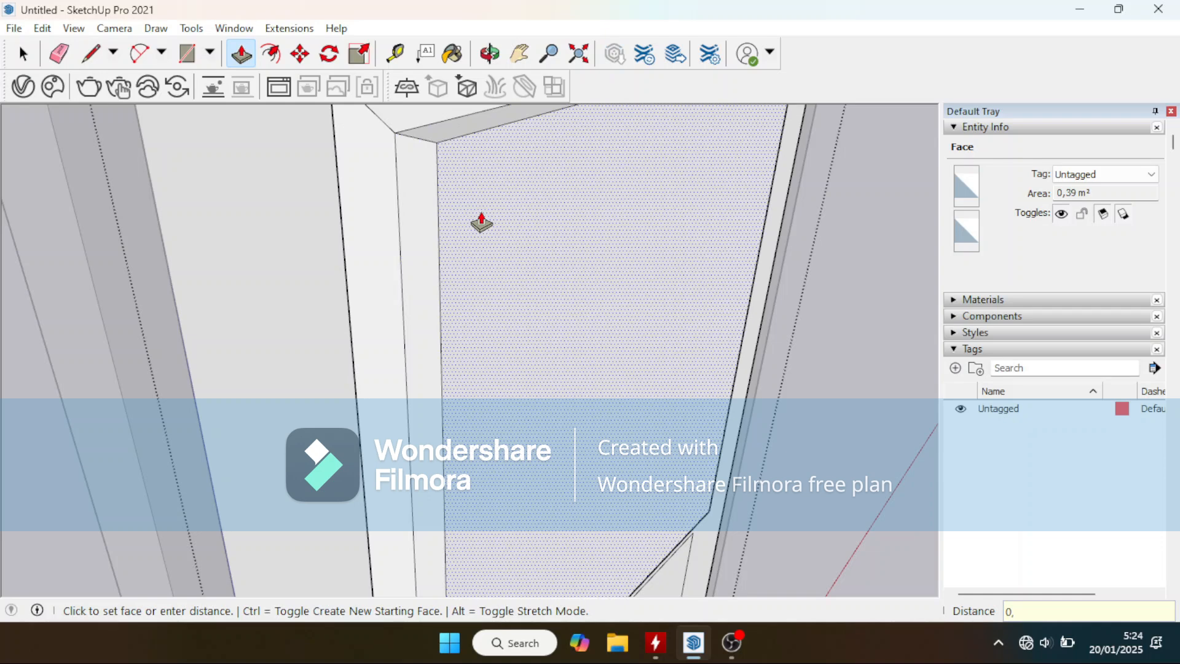
type("1")
key("Return")
Step: Offset the outline of the still flat middle panel inward to form an inner rectangle
scroll(430, 228, "down", 10)
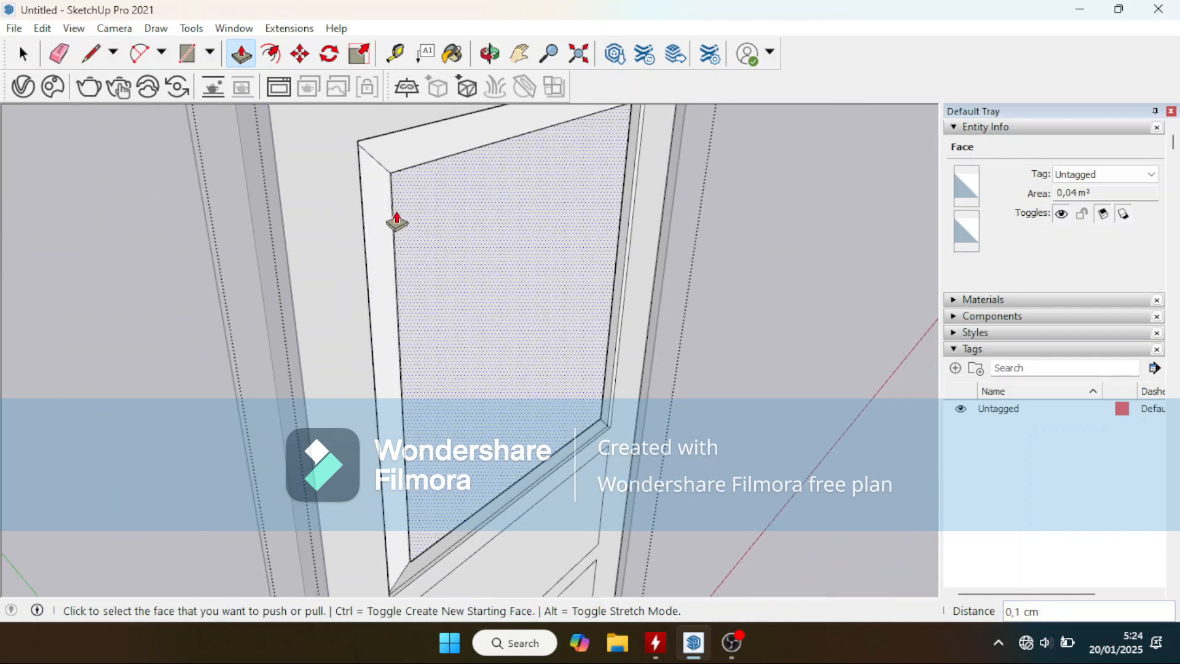
middle_click_drag(421, 227, 369, 237)
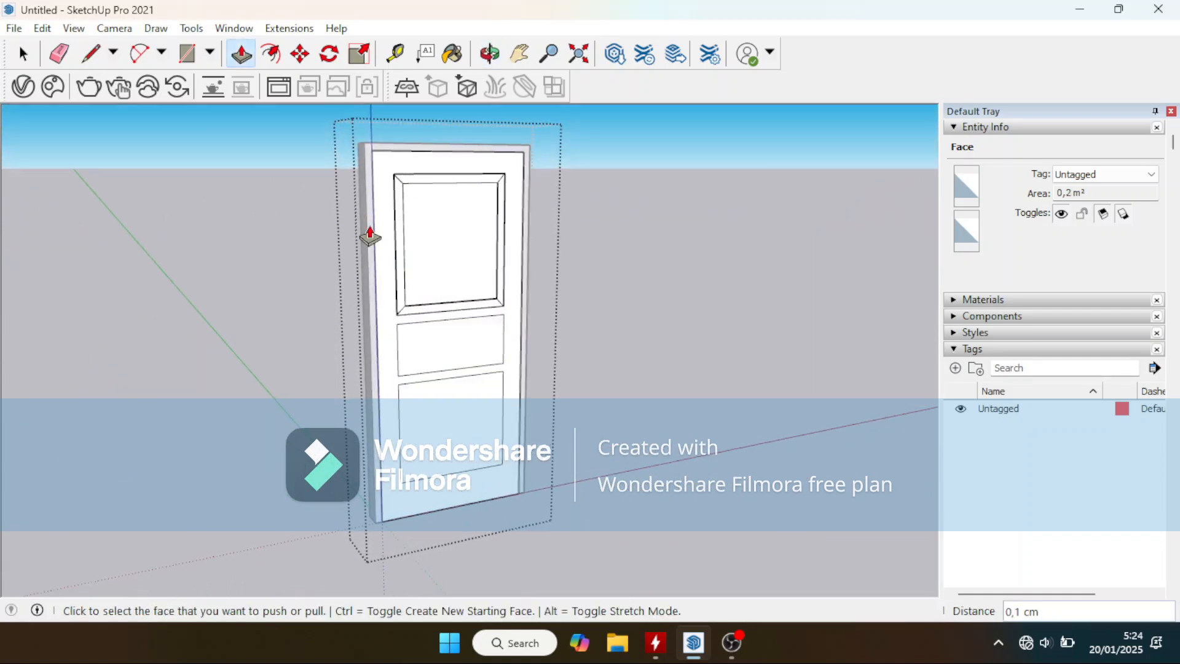
scroll(466, 358, "up", 6)
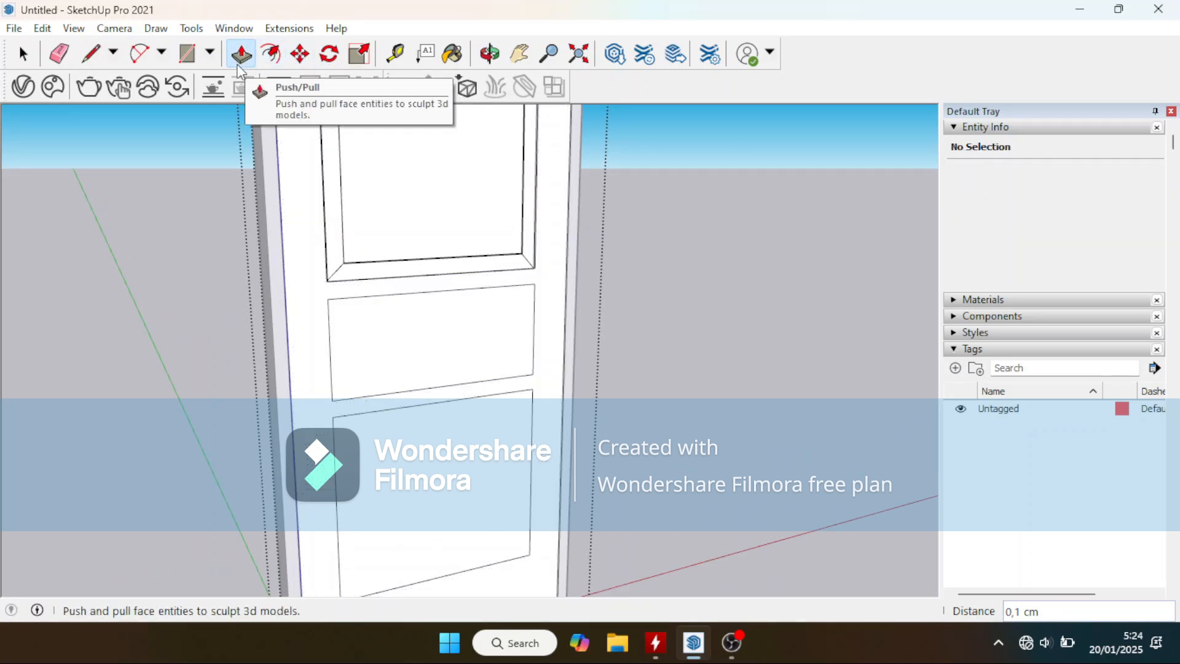
left_click(300, 54)
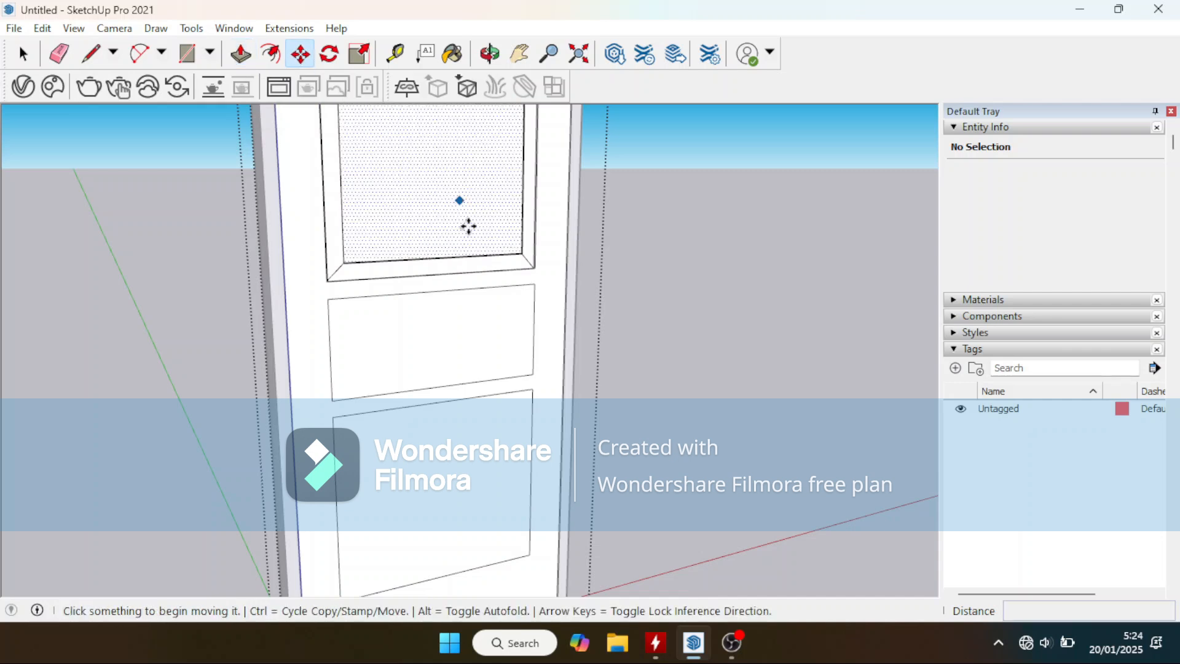
left_click(271, 54)
left_click(437, 298)
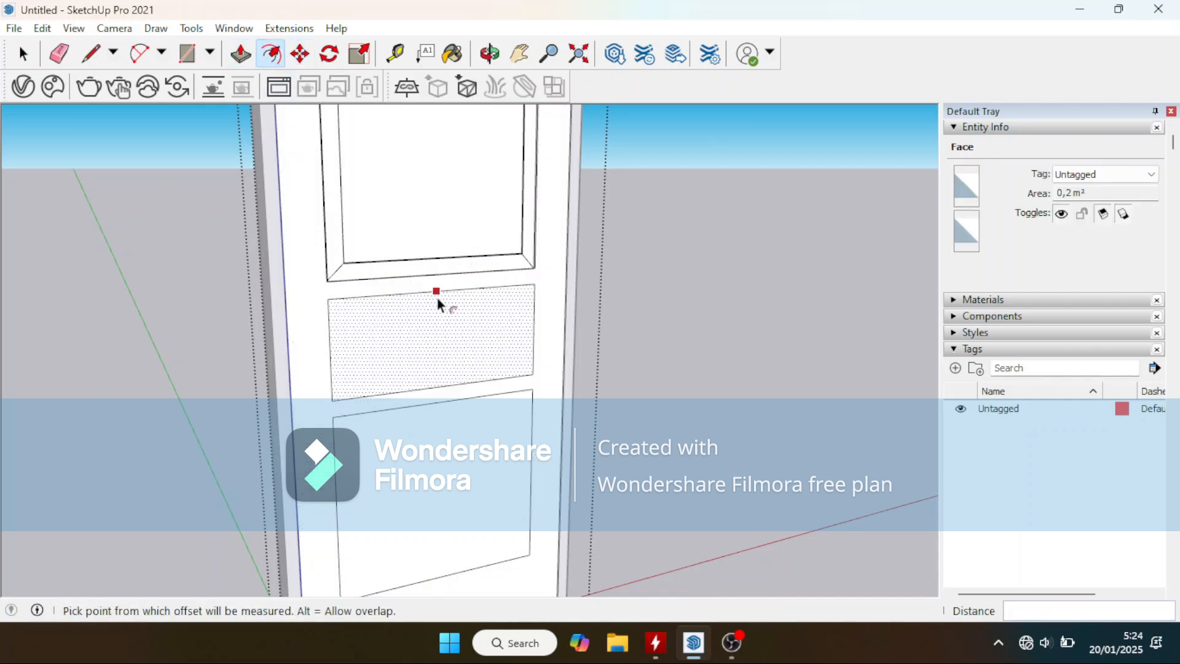
left_click(438, 315)
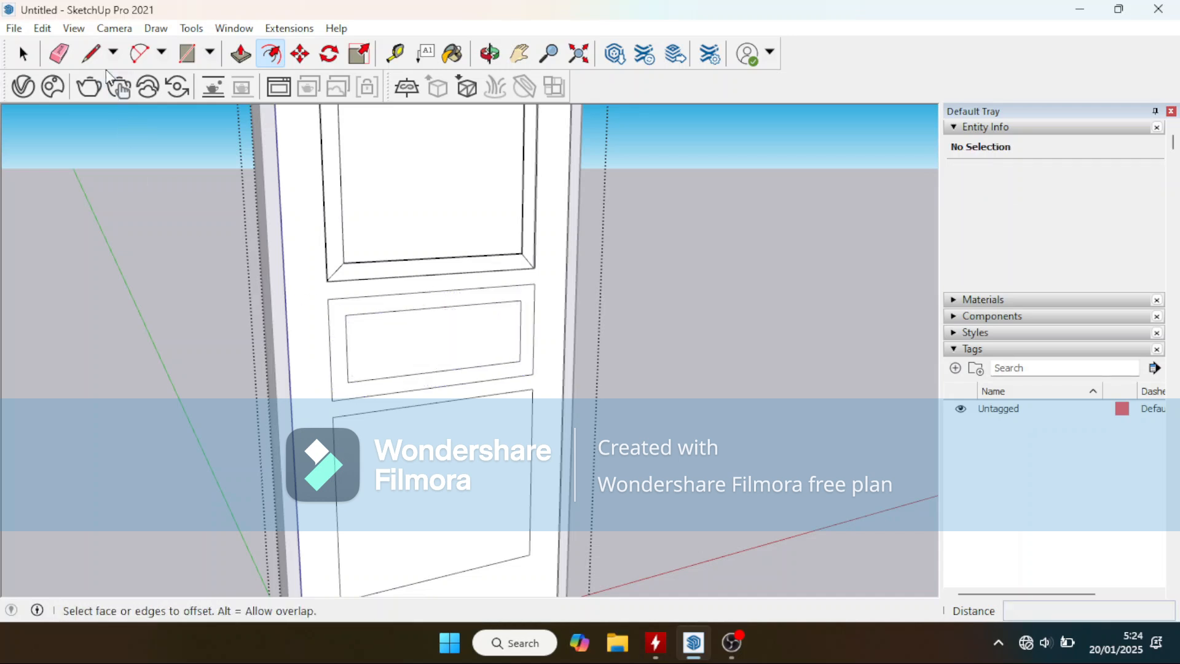
left_click(90, 53)
scroll(530, 294, "up", 3)
scroll(530, 294, "down", 3)
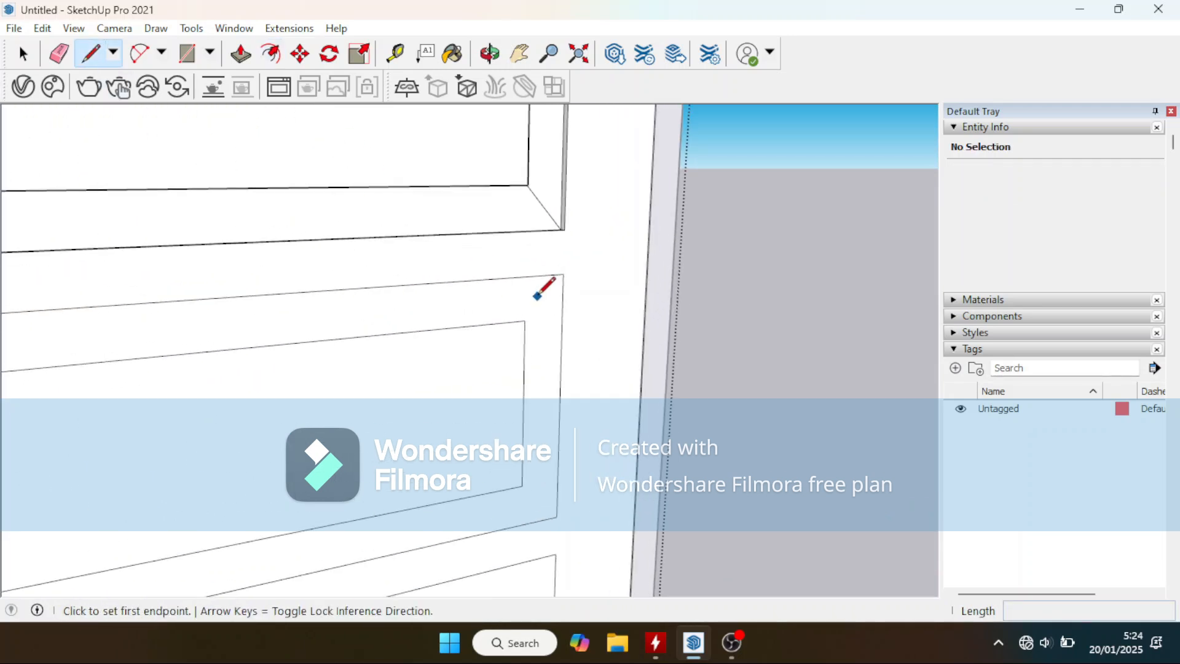
Step: Delete the four edges of the inner rectangle on the middle panel
left_click(23, 54)
left_click(23, 54)
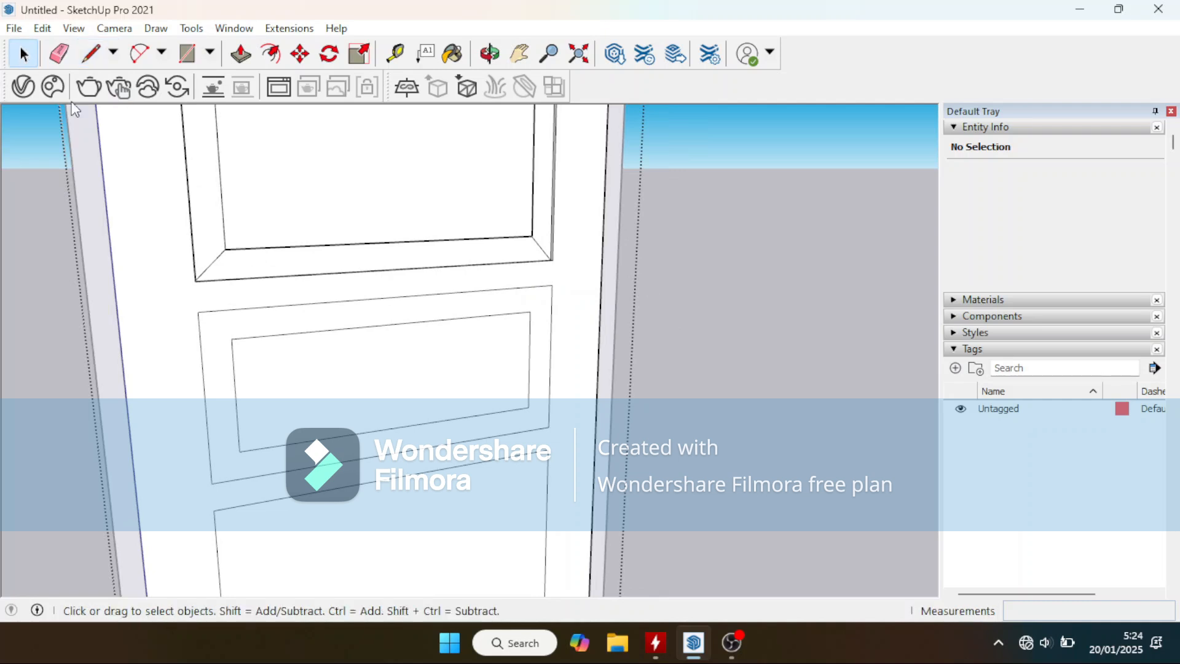
left_click_drag(220, 340, 374, 421)
key("Delete")
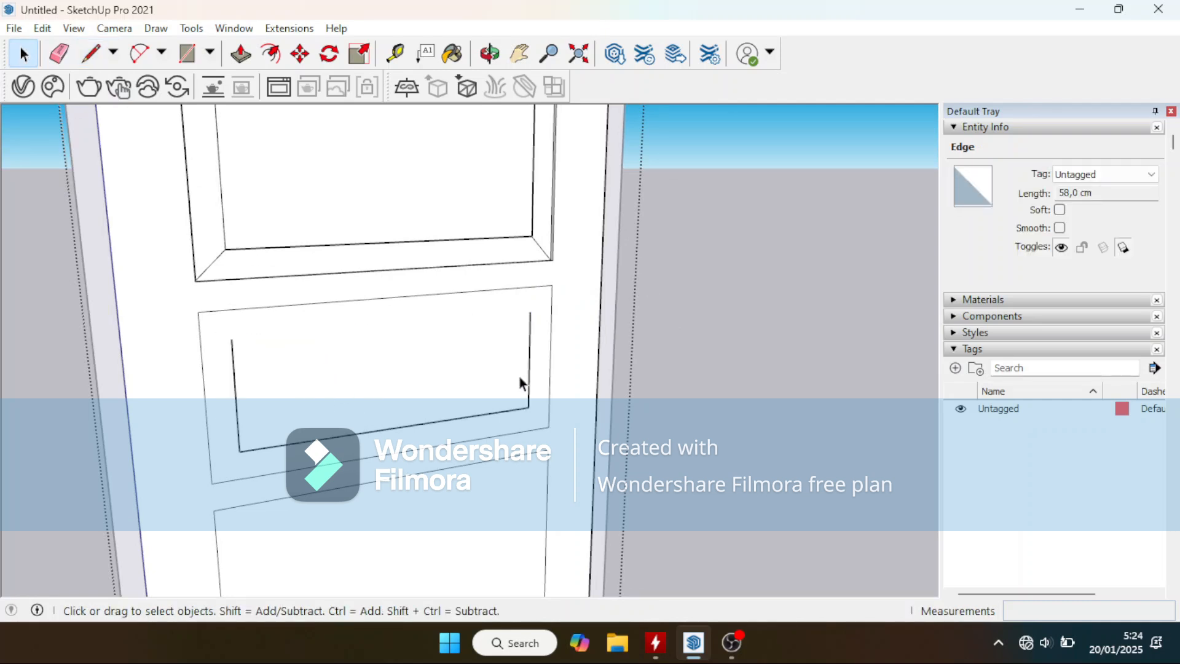
left_click(528, 382)
key("Delete")
left_click(512, 411)
key("Delete")
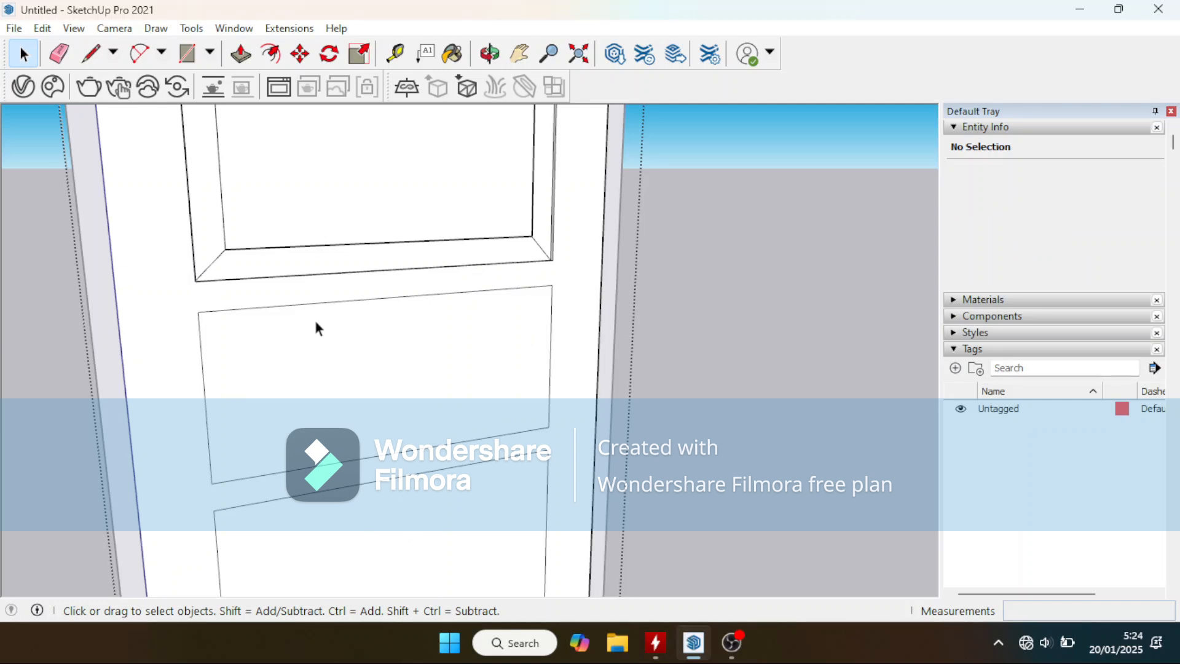
Step: Push the middle door panel's face 0.8 cm into the door
left_click(240, 53)
left_click(319, 367)
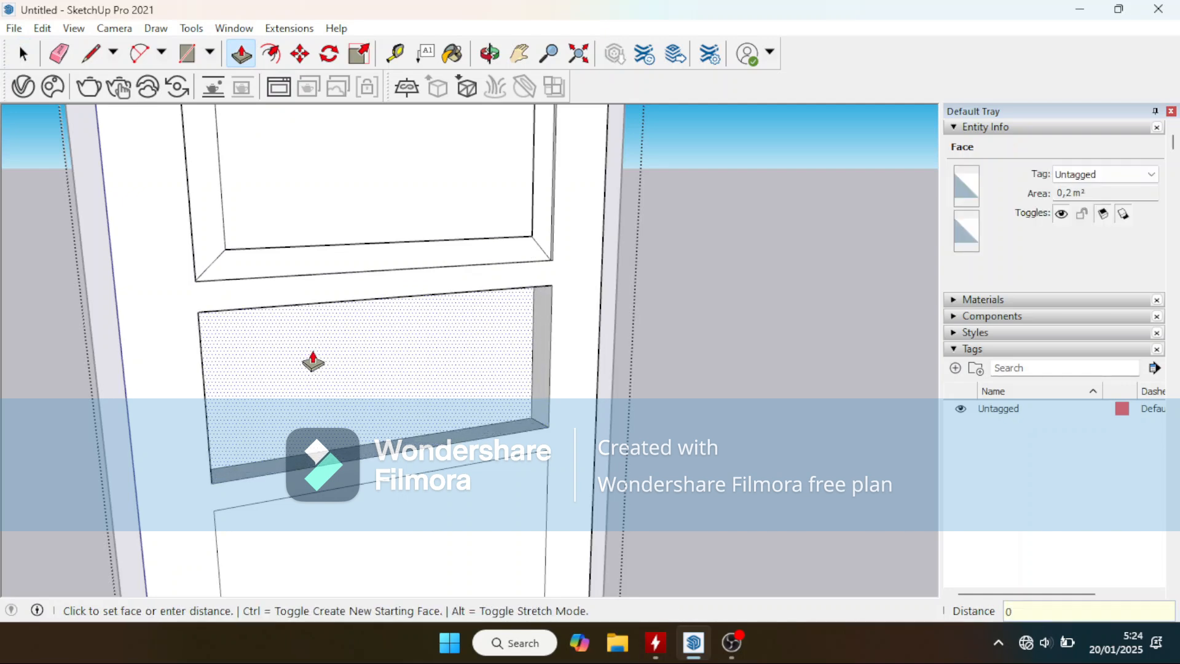
type("0,8")
key("Return")
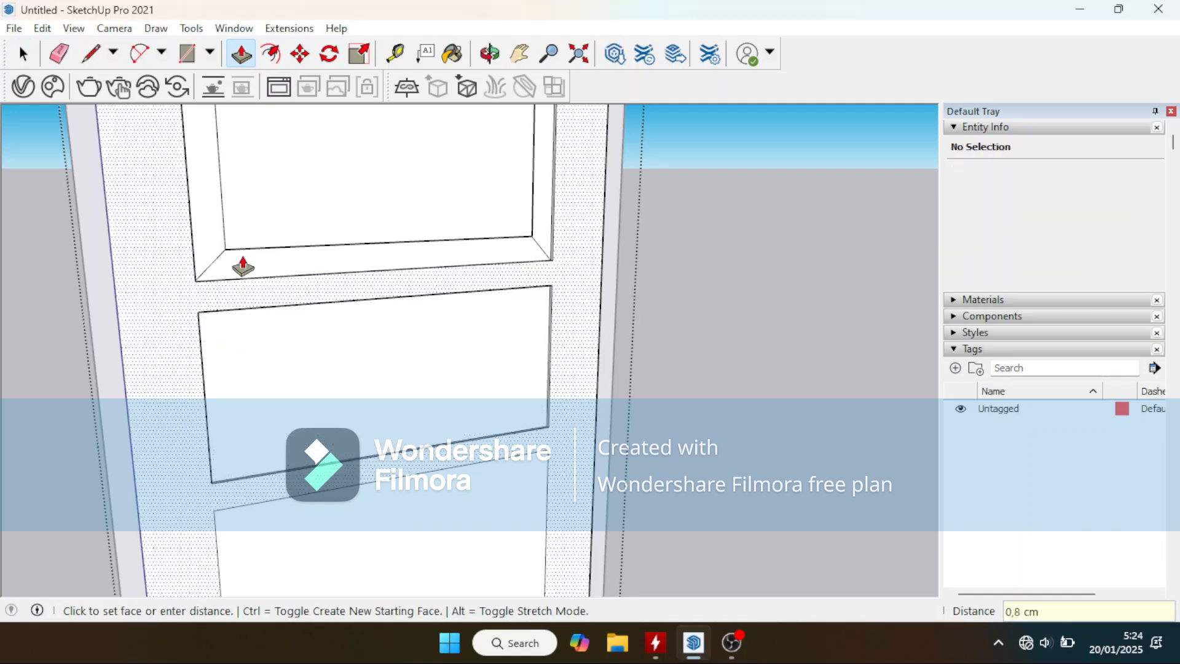
Step: Offset the recessed middle panel's outline inward to form an inner rectangle
left_click(271, 54)
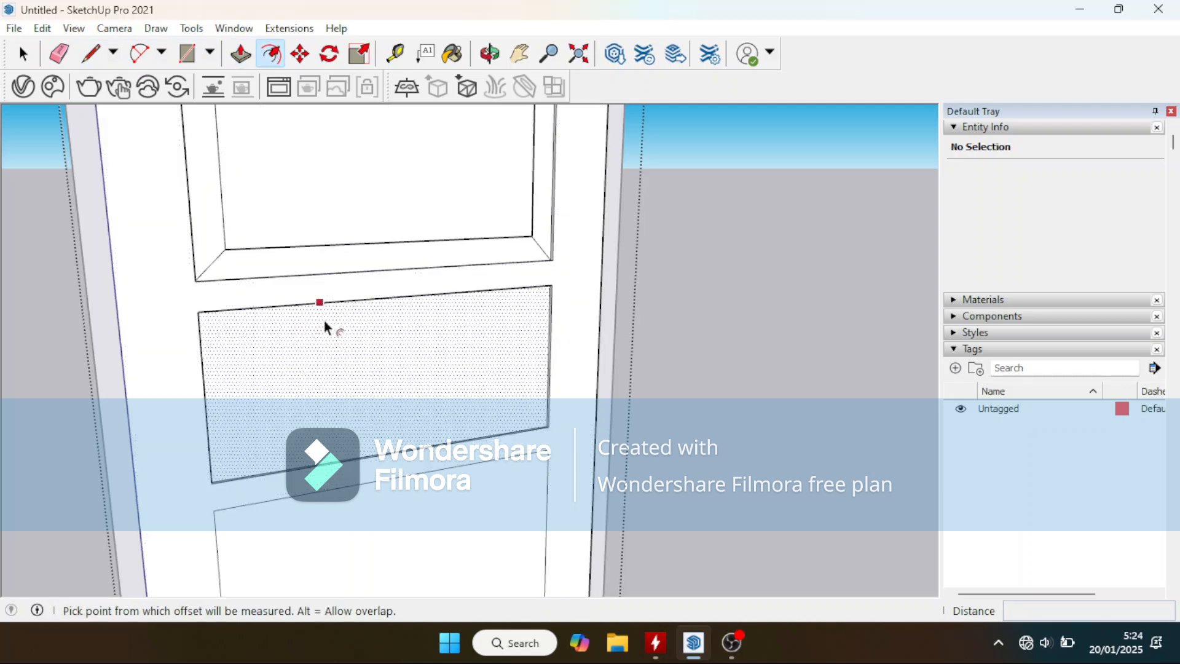
left_click(327, 331)
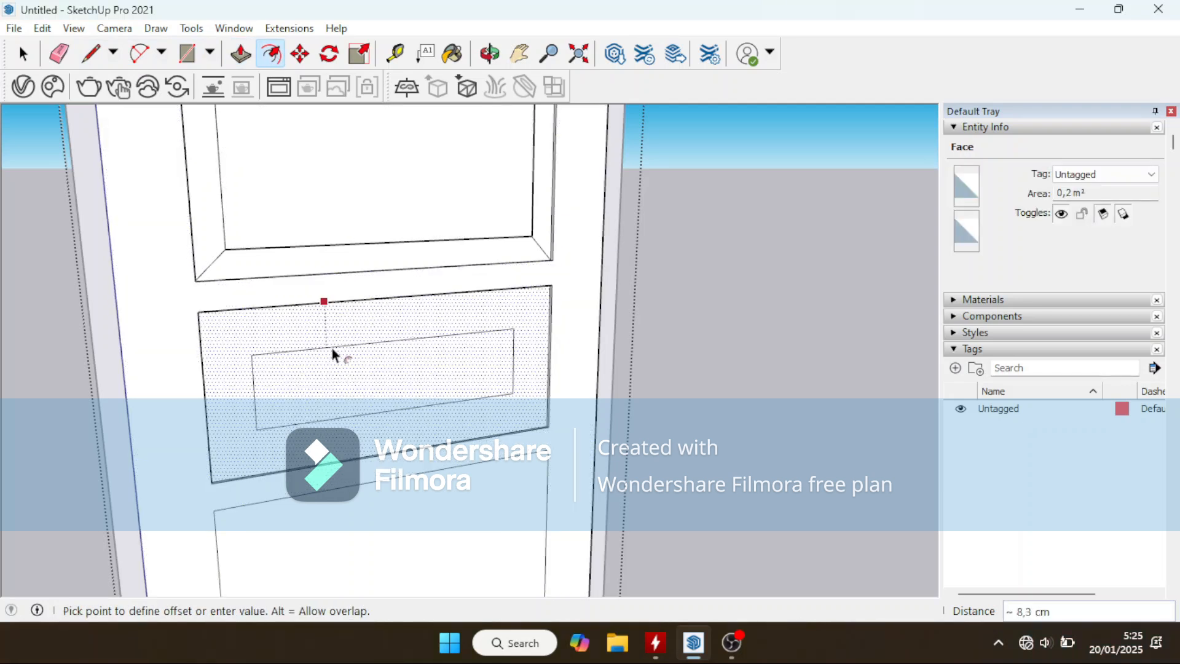
key("Return")
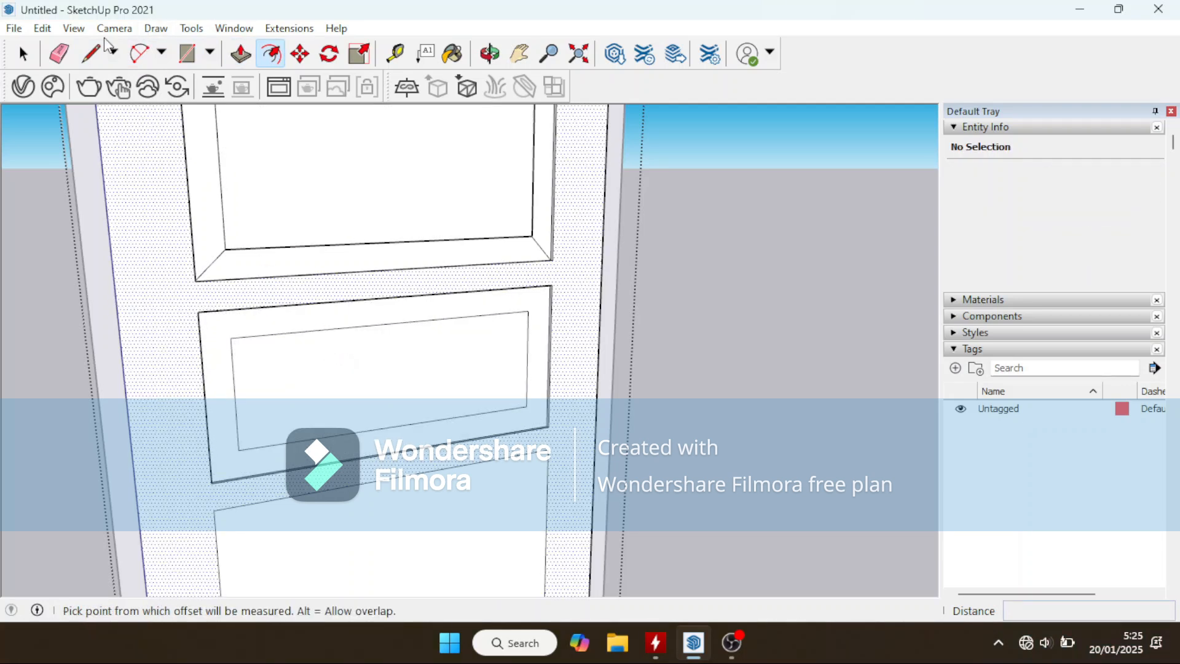
Step: Draw a diagonal line from the middle panel's inner upper-right corner to the matching corner of the recess
left_click(92, 56)
scroll(535, 310, "up", 4)
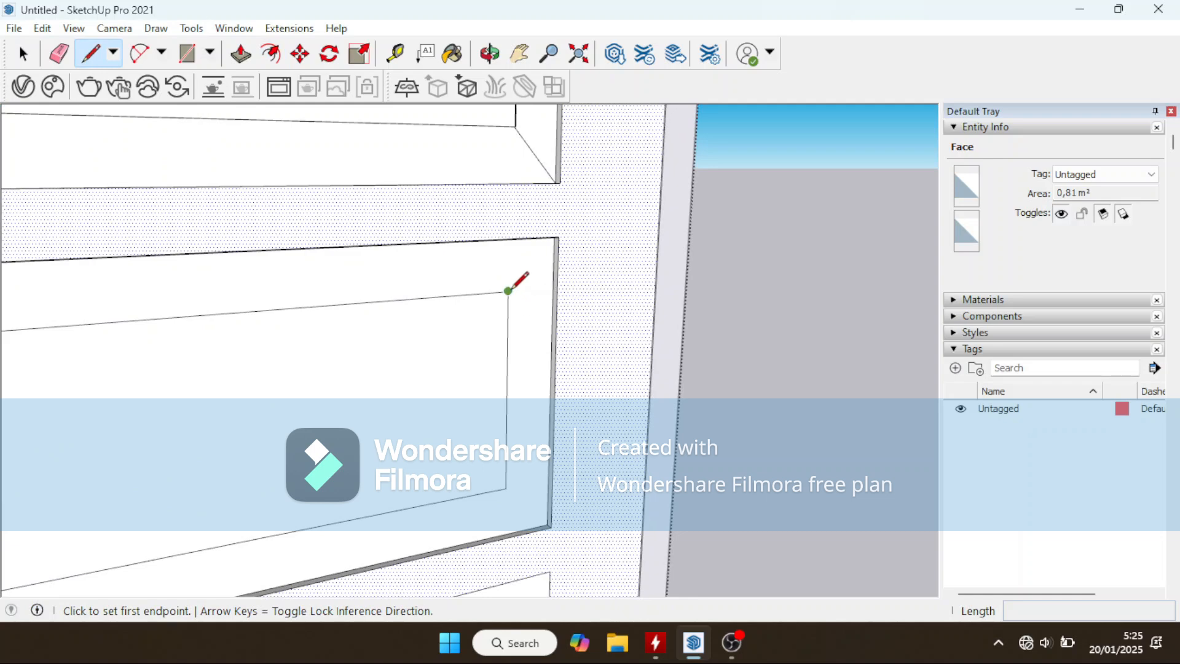
left_click(508, 290)
middle_click_drag(553, 276, 553, 246)
scroll(553, 246, "up", 1)
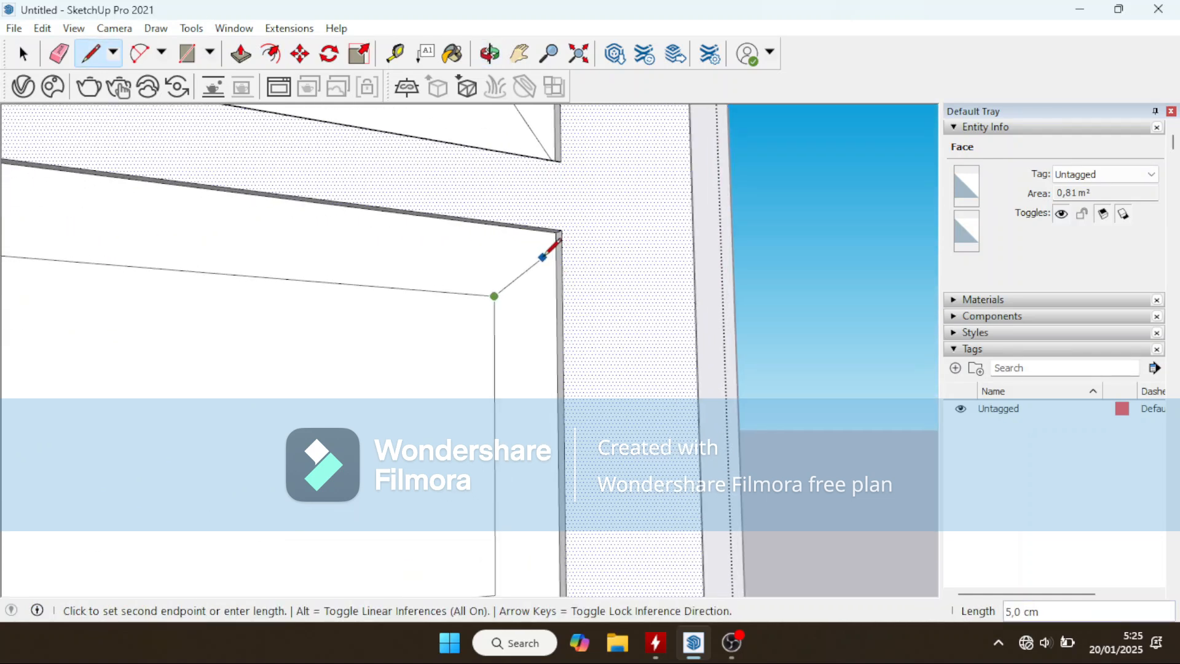
scroll(550, 249, "up", 1)
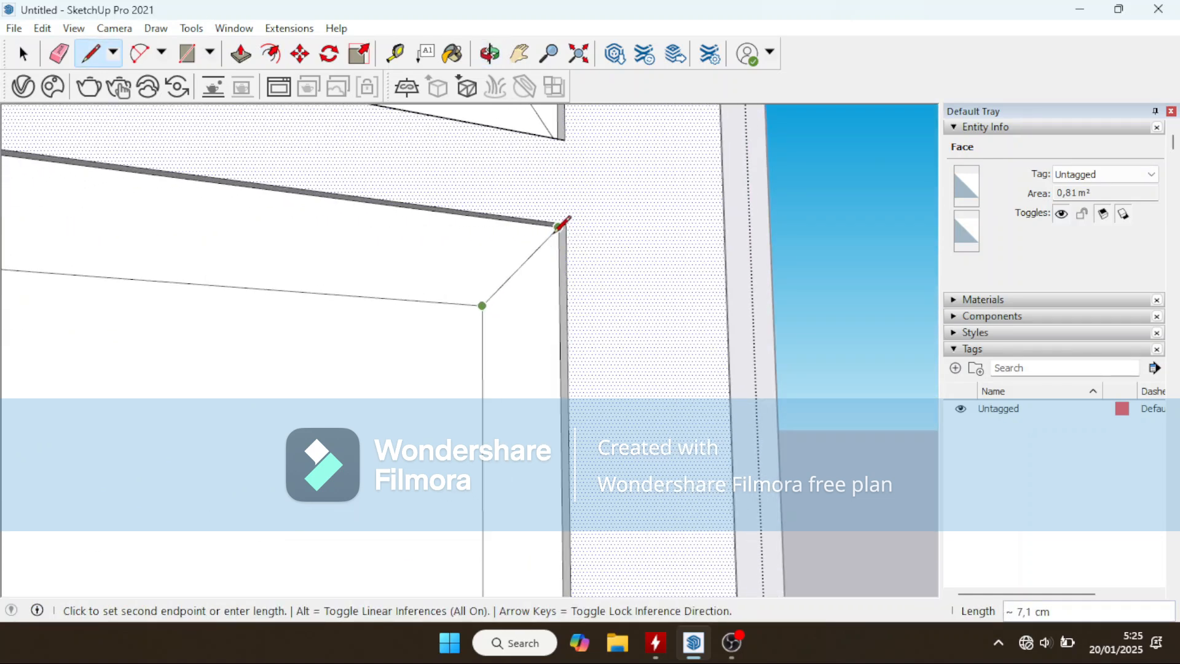
left_click(561, 223)
Step: Draw a diagonal line from the middle panel's inner lower-right corner to the matching recess corner
scroll(485, 261, "down", 4)
left_click(472, 426)
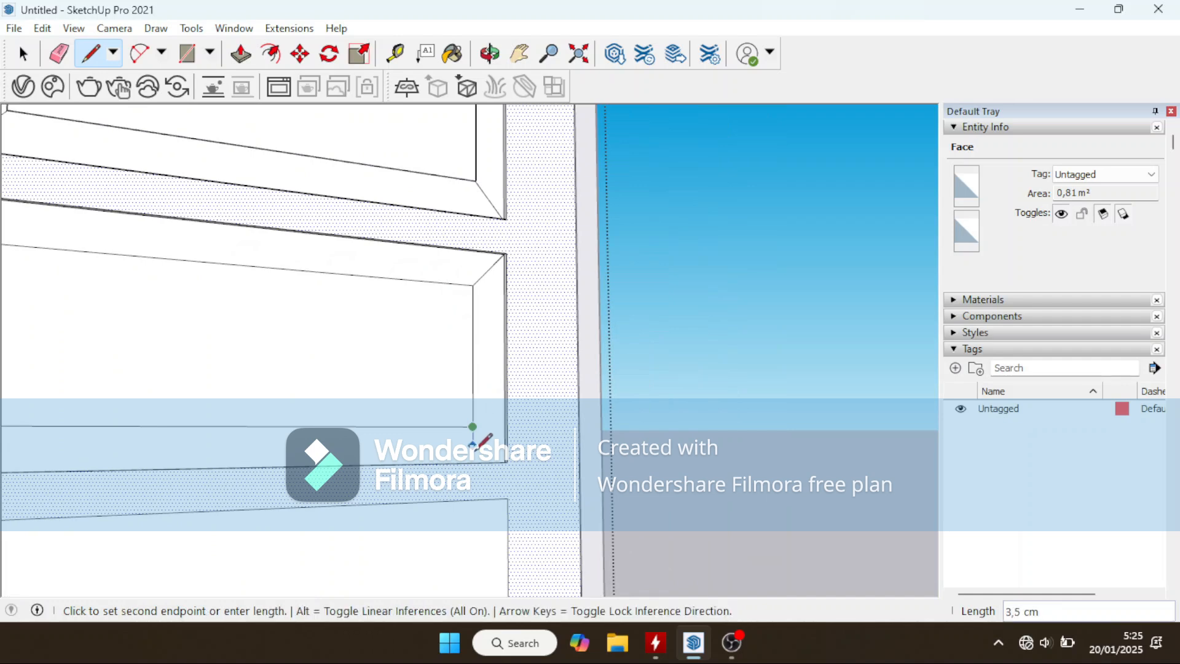
middle_click_drag(473, 450, 550, 567)
scroll(495, 445, "up", 3)
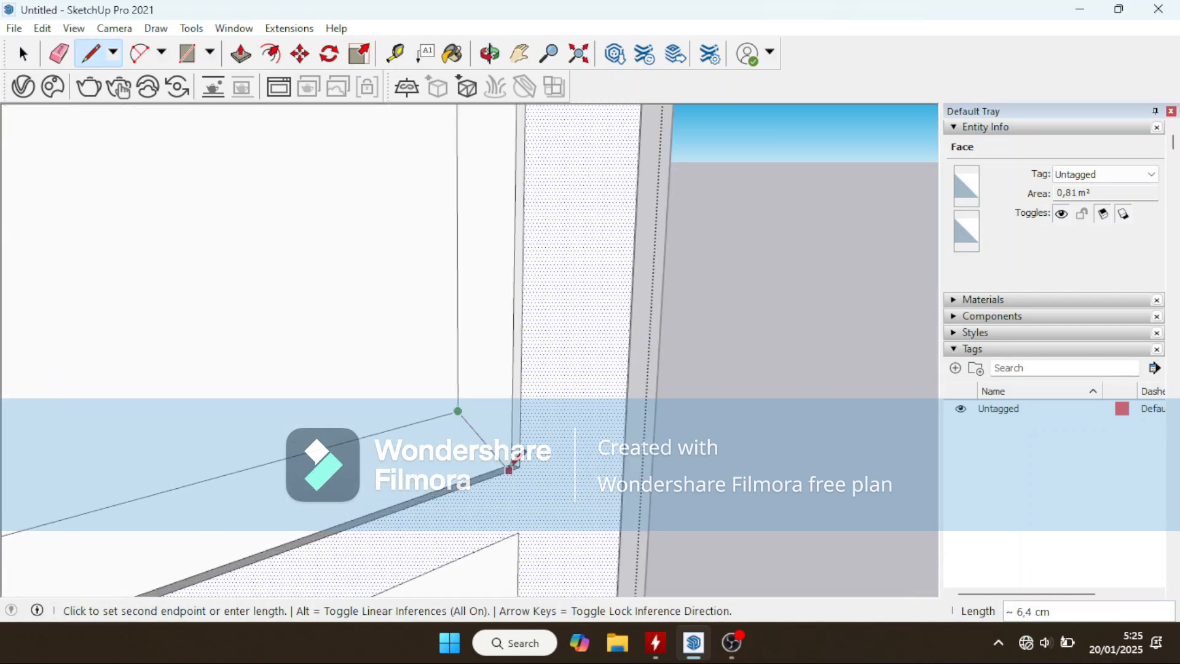
left_click(512, 464)
scroll(680, 360, "down", 4)
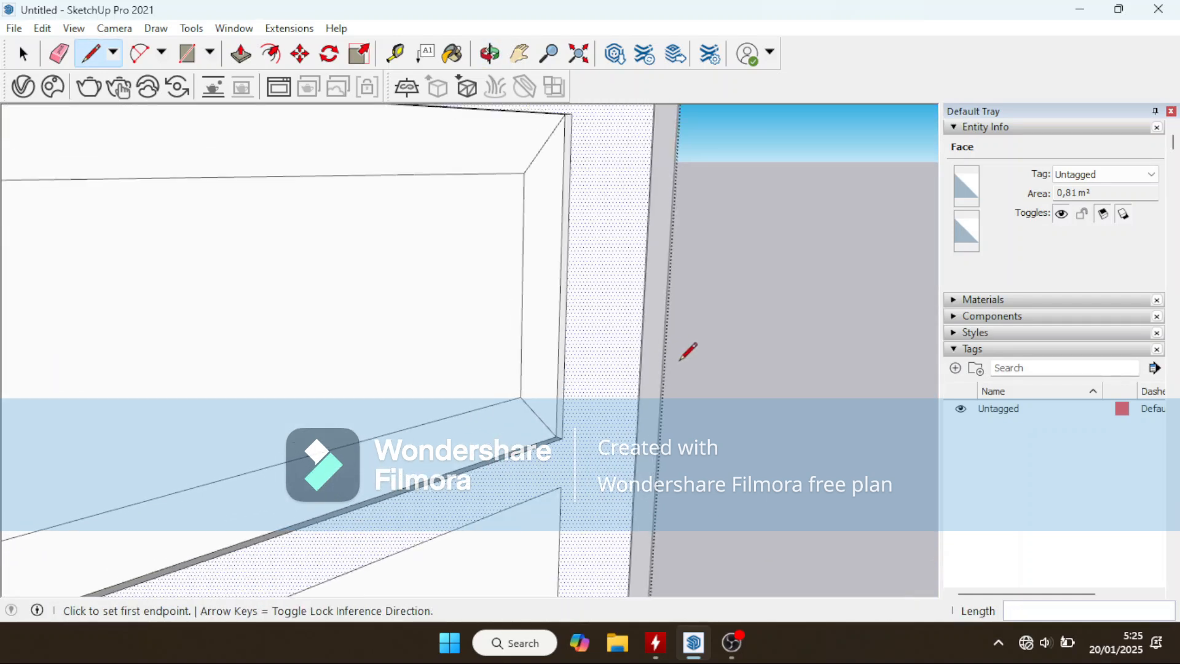
Step: Connect the middle recess's upper-left corner to the inner rectangle's upper-left corner with a diagonal line
middle_click_drag(276, 472, 150, 464)
scroll(205, 263, "up", 3)
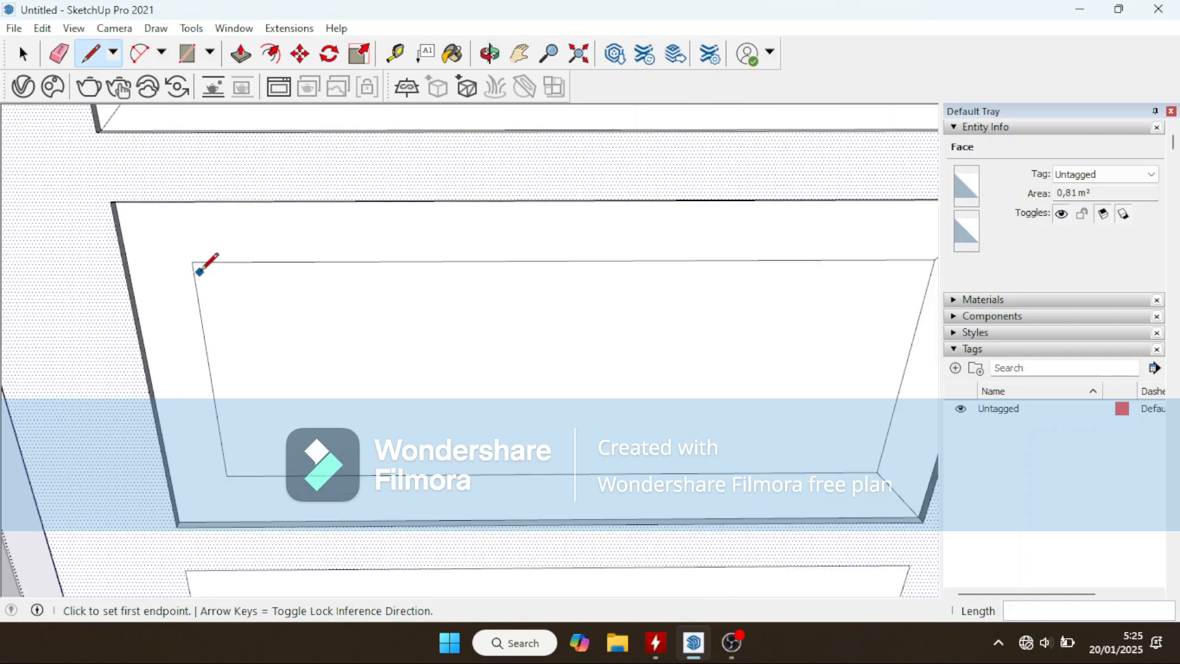
middle_click_drag(205, 263, 221, 148)
middle_click_drag(284, 86, 238, 136)
scroll(190, 193, "up", 2)
middle_click_drag(176, 235, 96, 156)
left_click(106, 218)
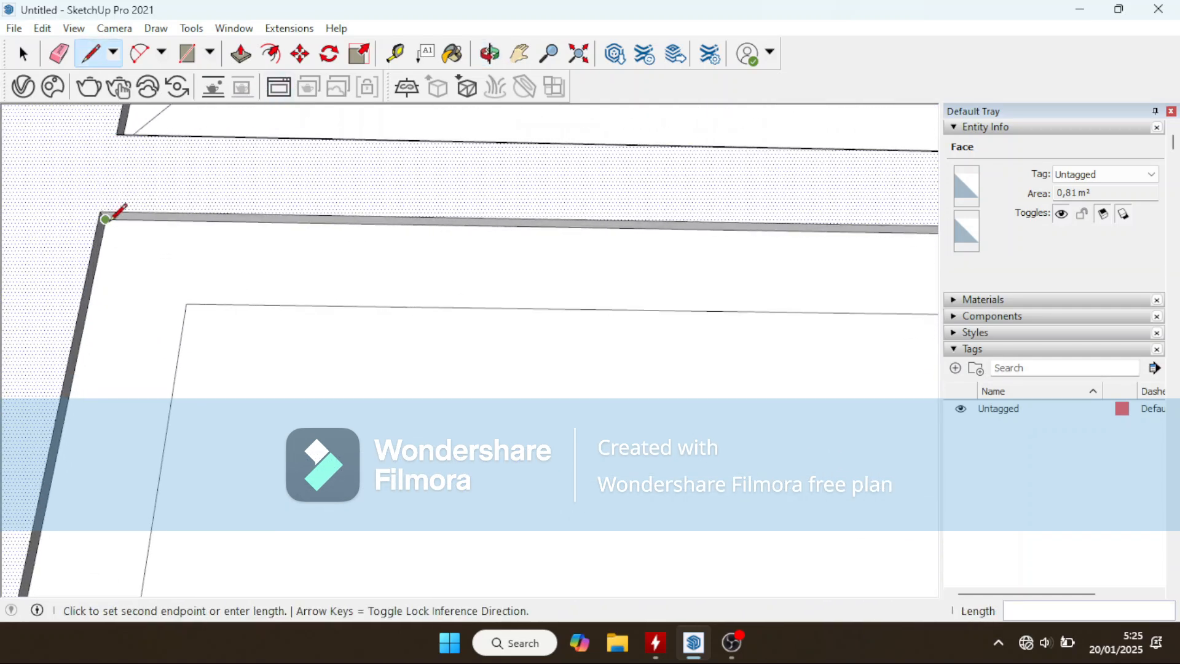
left_click(186, 304)
Step: Connect the middle recess's lower-left corner to the inner rectangle's lower-left corner with a diagonal line
scroll(185, 261, "down", 1)
scroll(185, 263, "down", 2)
middle_click_drag(181, 354, 143, 576)
scroll(167, 504, "up", 2)
left_click(152, 501)
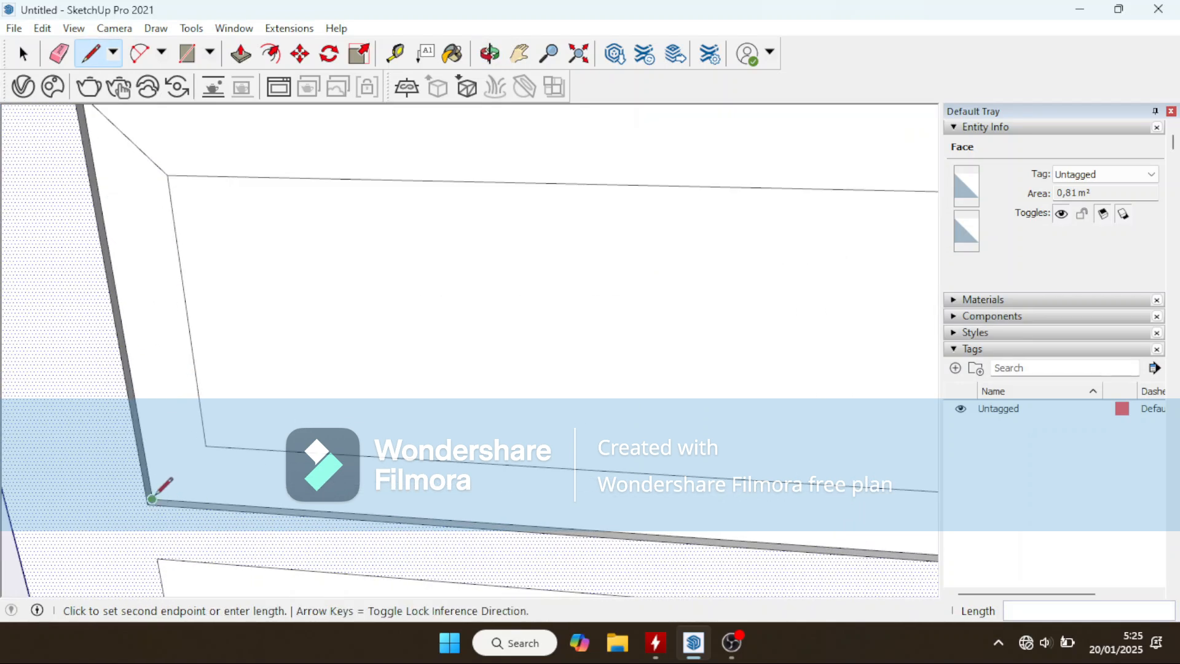
left_click(207, 443)
scroll(222, 362, "down", 2)
scroll(223, 362, "down", 3)
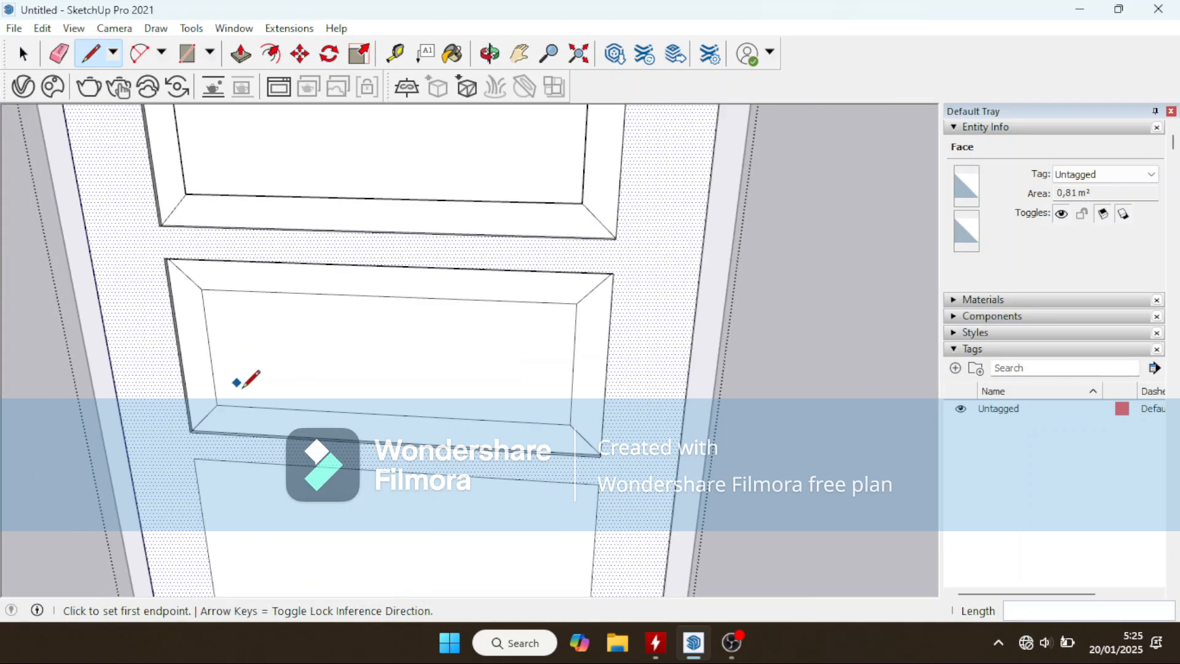
Step: Move the middle panel's inner face outward 0.8 cm along the green axis to bevel the surrounding border
mouse_move(234, 381)
middle_mouse_down()
mouse_move(377, 440)
mouse_move(497, 337)
middle_mouse_up()
scroll(492, 329, "down", 2)
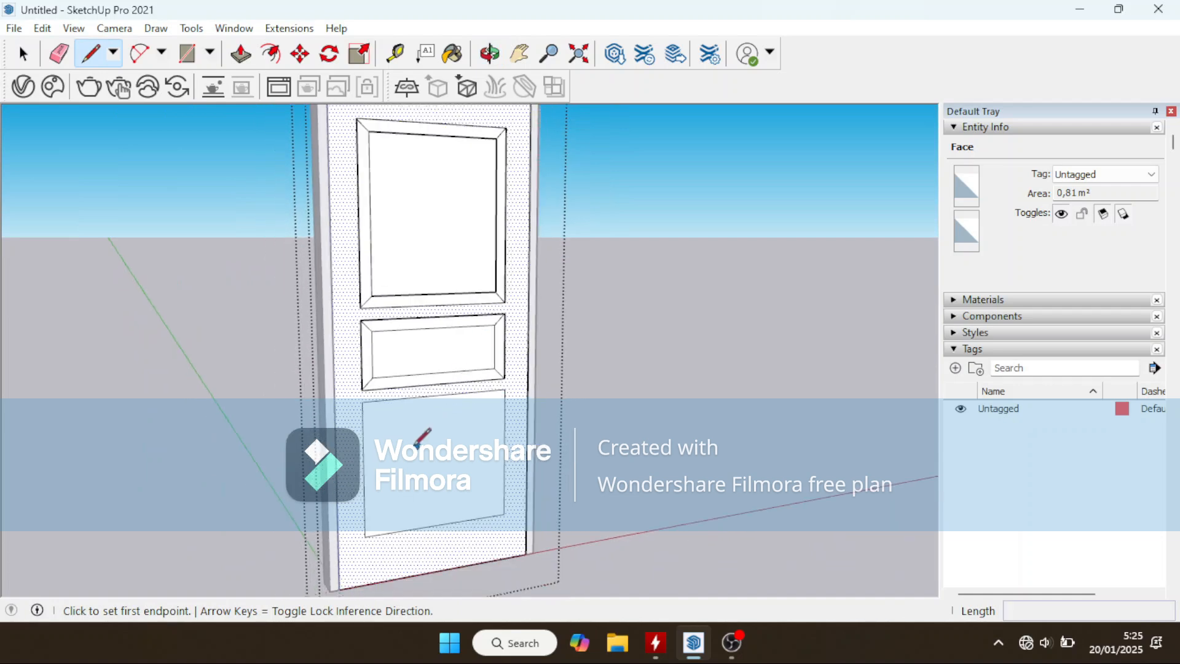
scroll(413, 437, "up", 2)
scroll(372, 271, "up", 4)
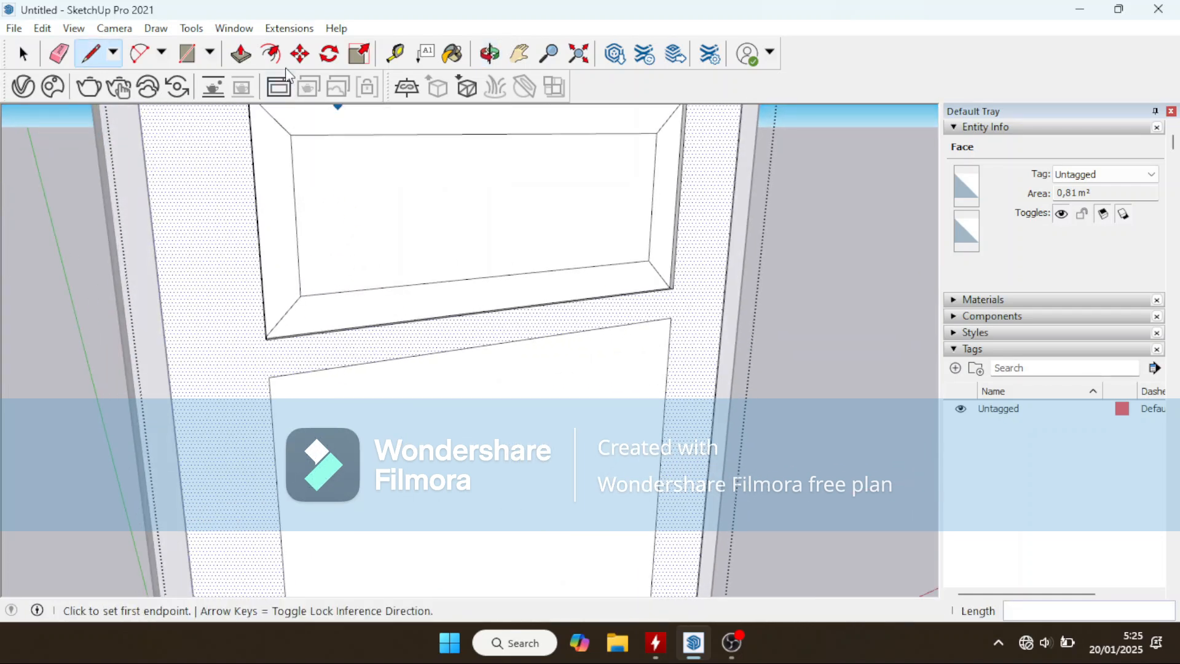
left_click(300, 53)
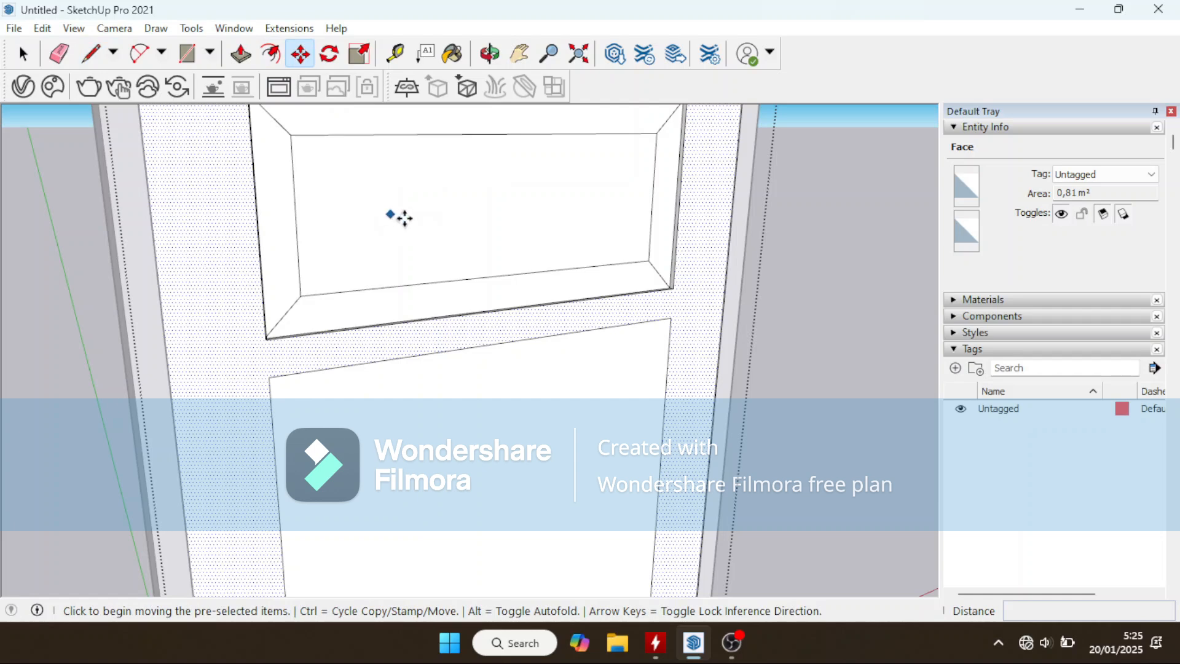
key("Escape")
left_click(458, 226)
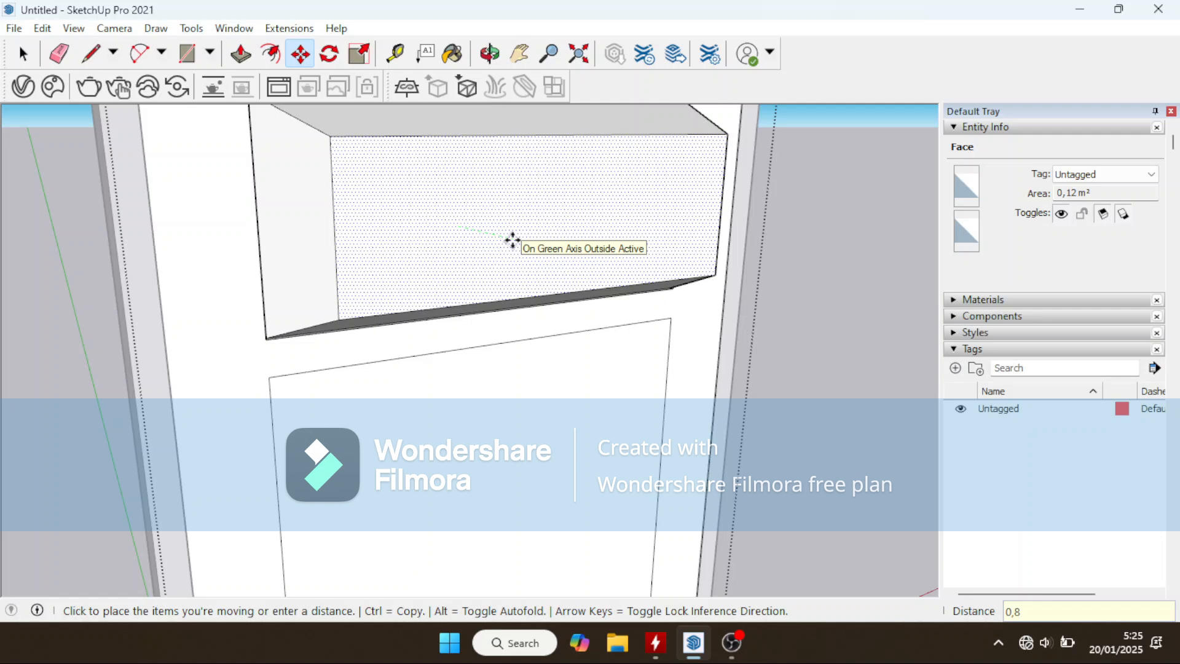
type("0,8")
key("Return")
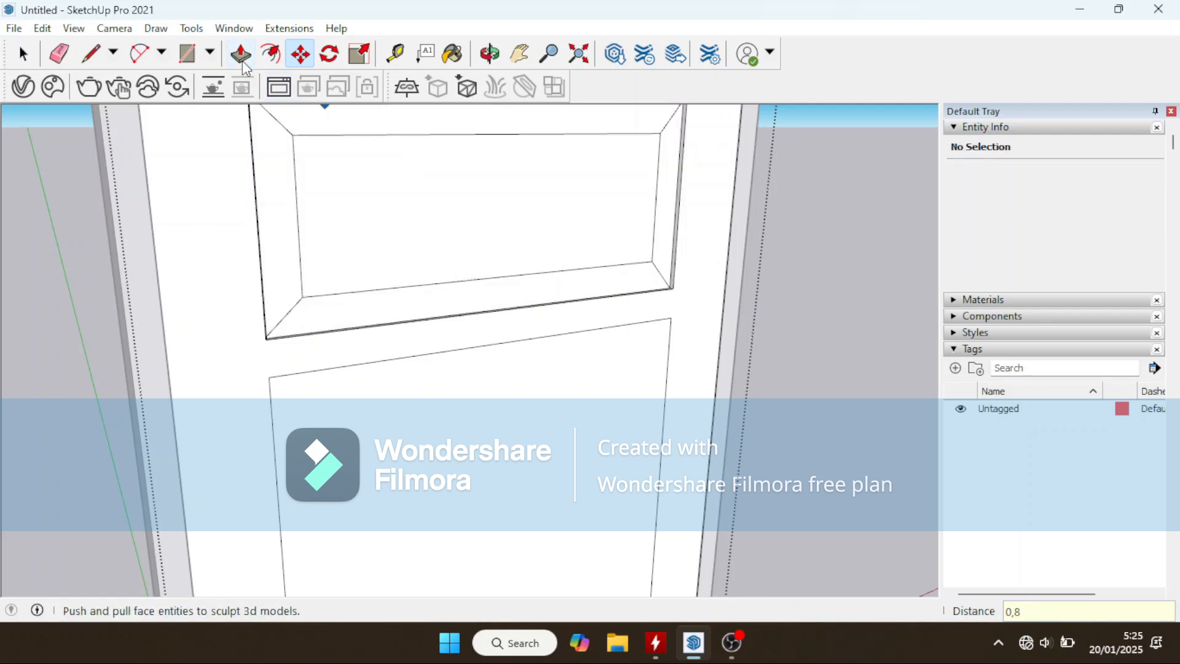
Step: Pull the middle panel's inner face outward 0.2 cm
left_click(243, 56)
left_click(362, 172)
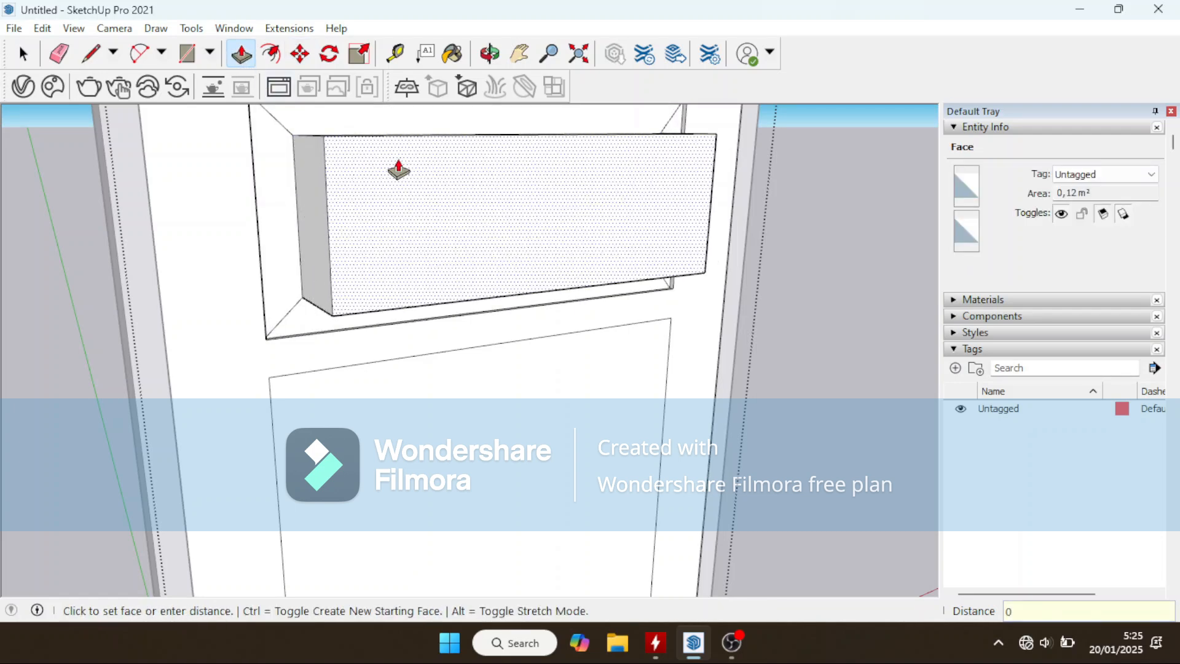
type("0,2")
key("Return")
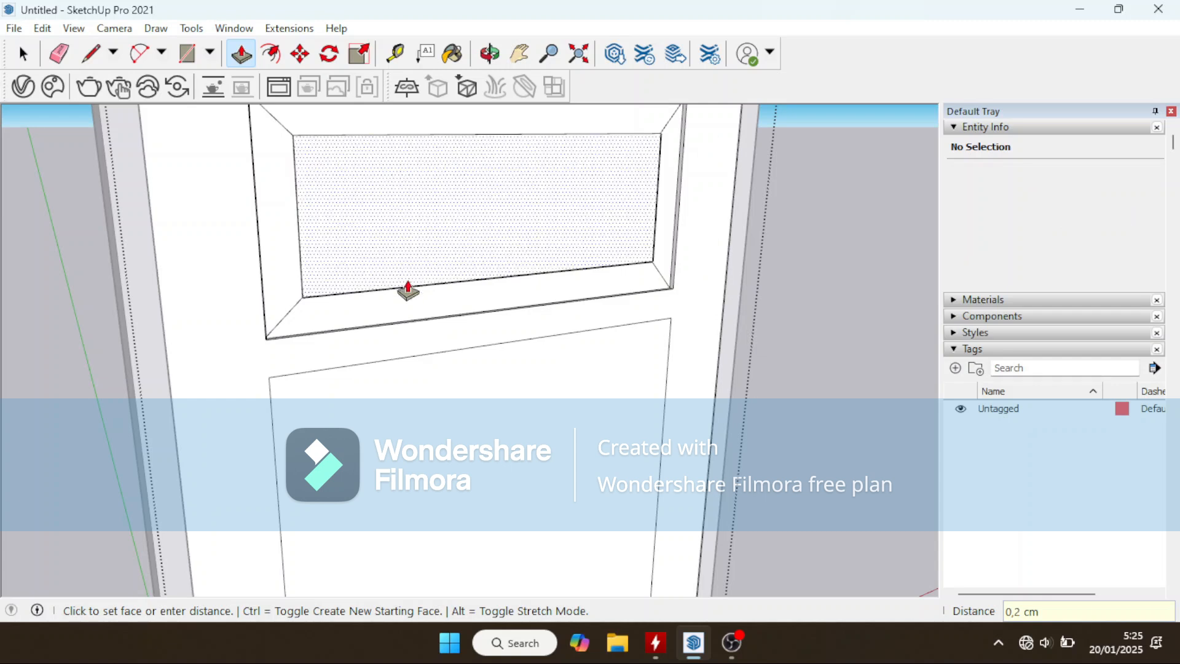
Step: Push the bottom door panel's face 0.8 cm into the door
scroll(381, 277, "down", 2)
scroll(359, 261, "down", 3)
scroll(431, 398, "up", 1)
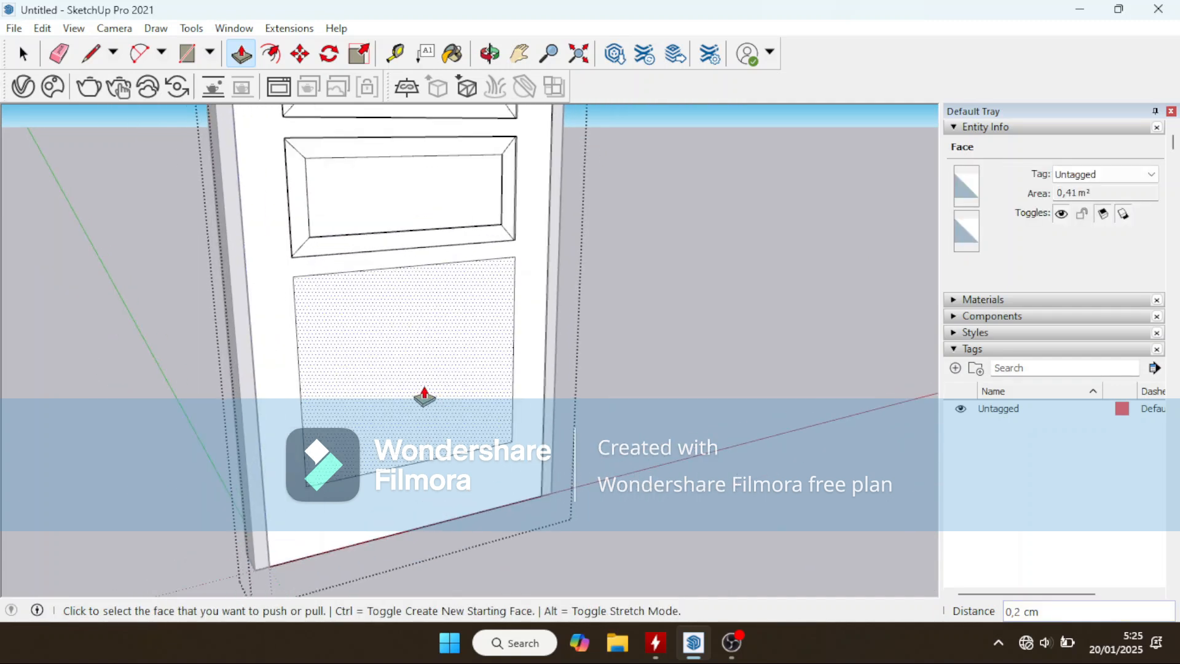
left_click(242, 56)
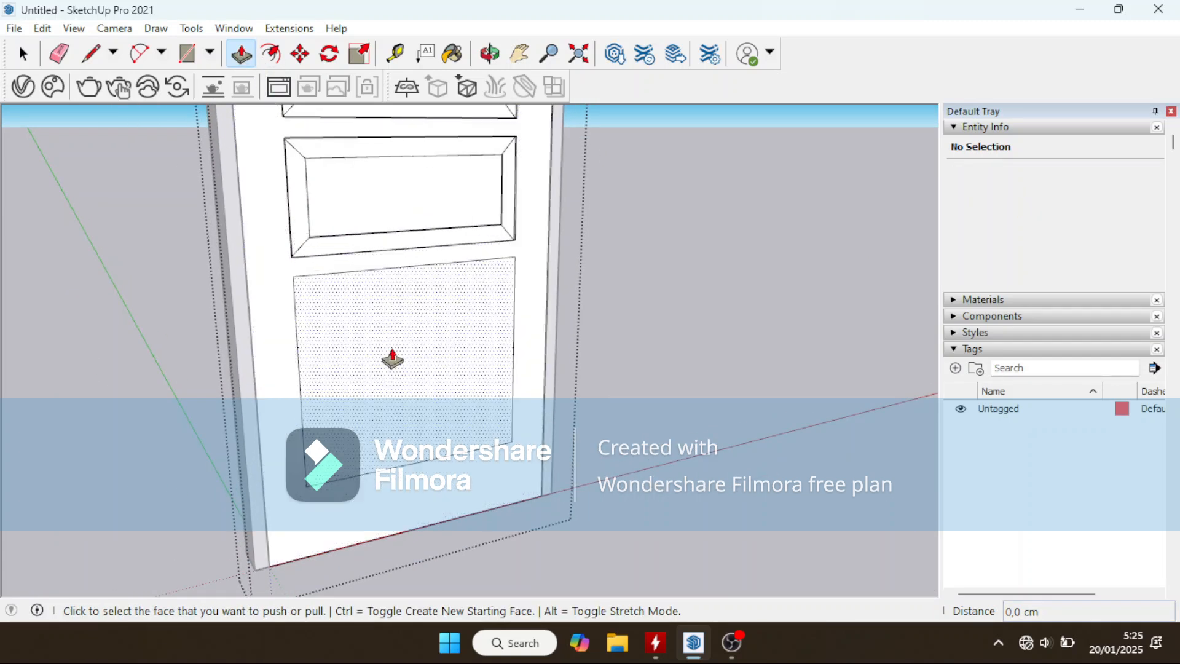
left_click(413, 362)
left_click(413, 362)
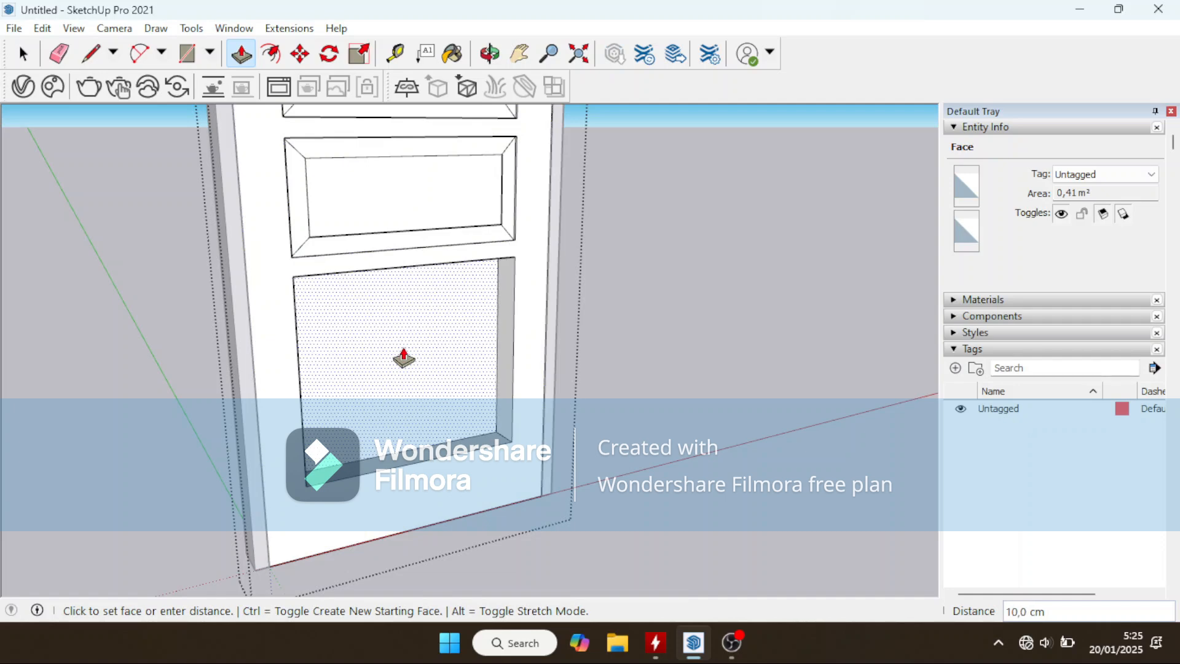
key("Return")
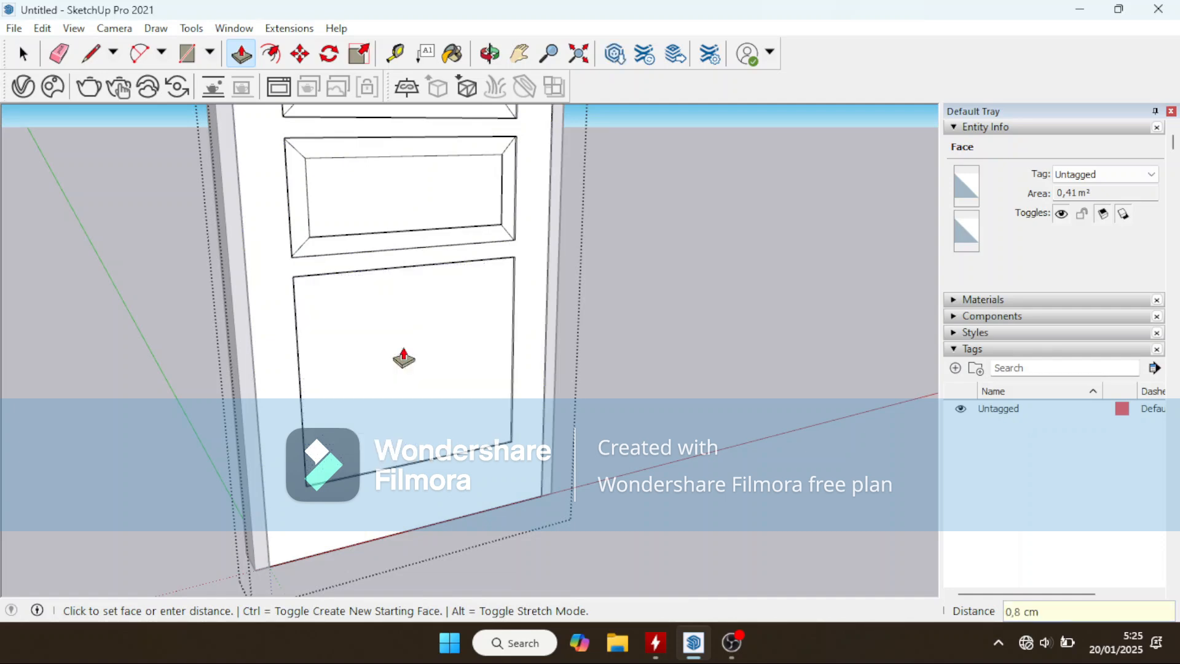
Step: Offset the recessed bottom panel's outline inward to form an inner rectangle
scroll(385, 348, "up", 2)
left_click(271, 54)
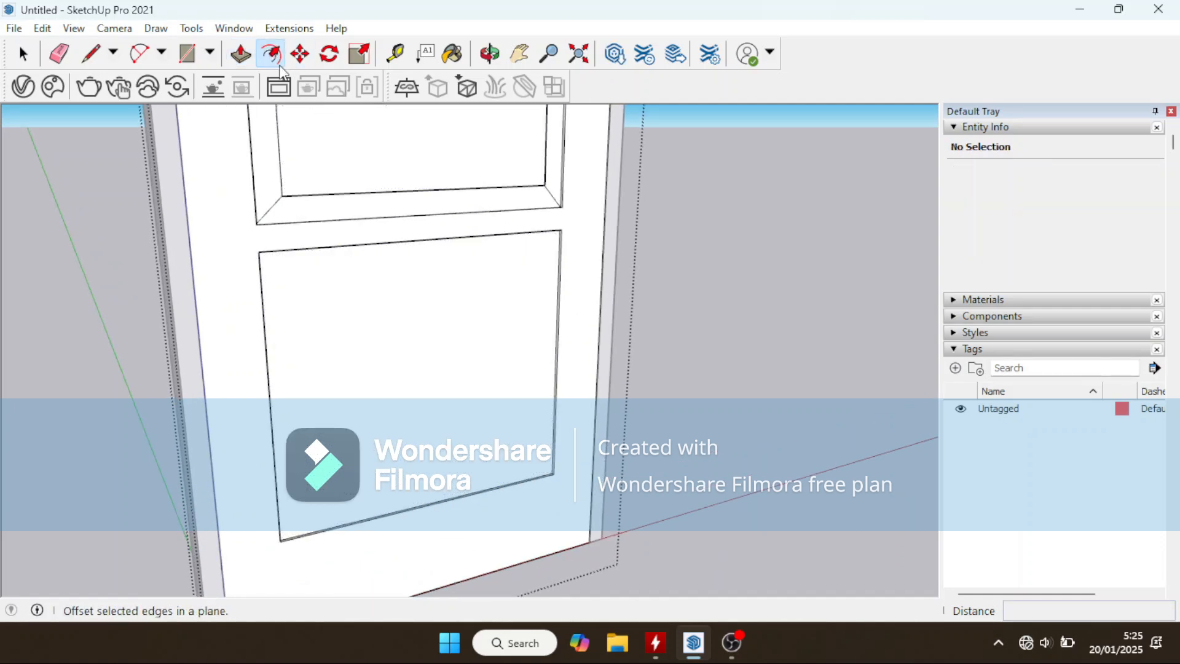
left_click(405, 241)
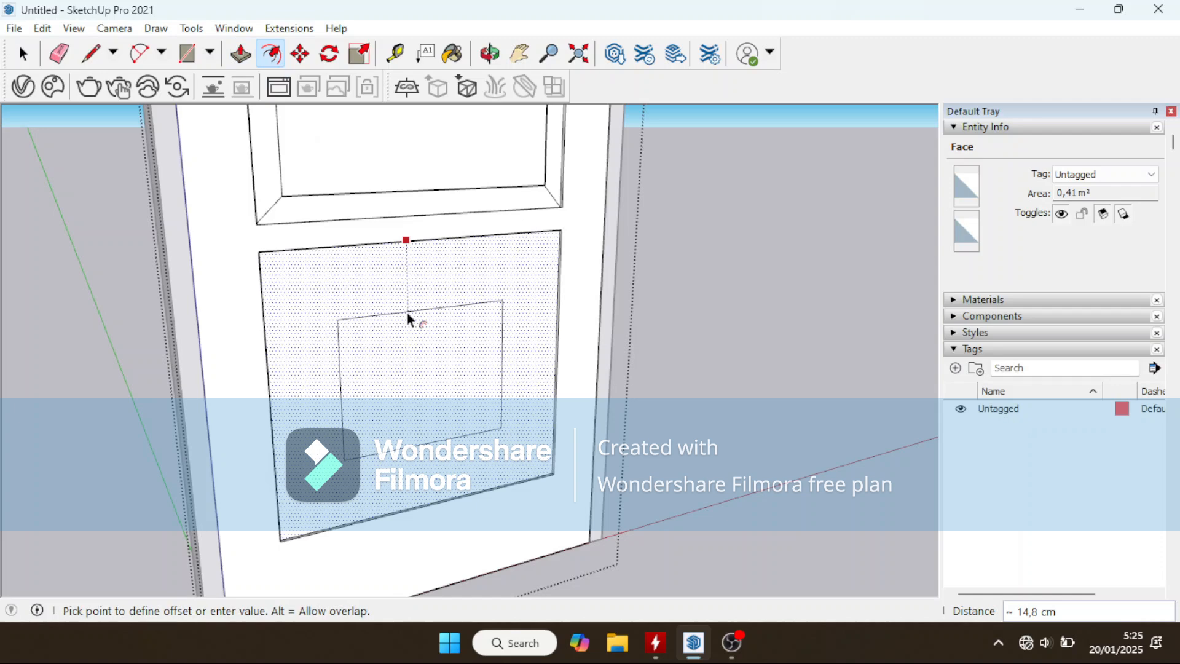
left_click(407, 312)
scroll(297, 288, "up", 1)
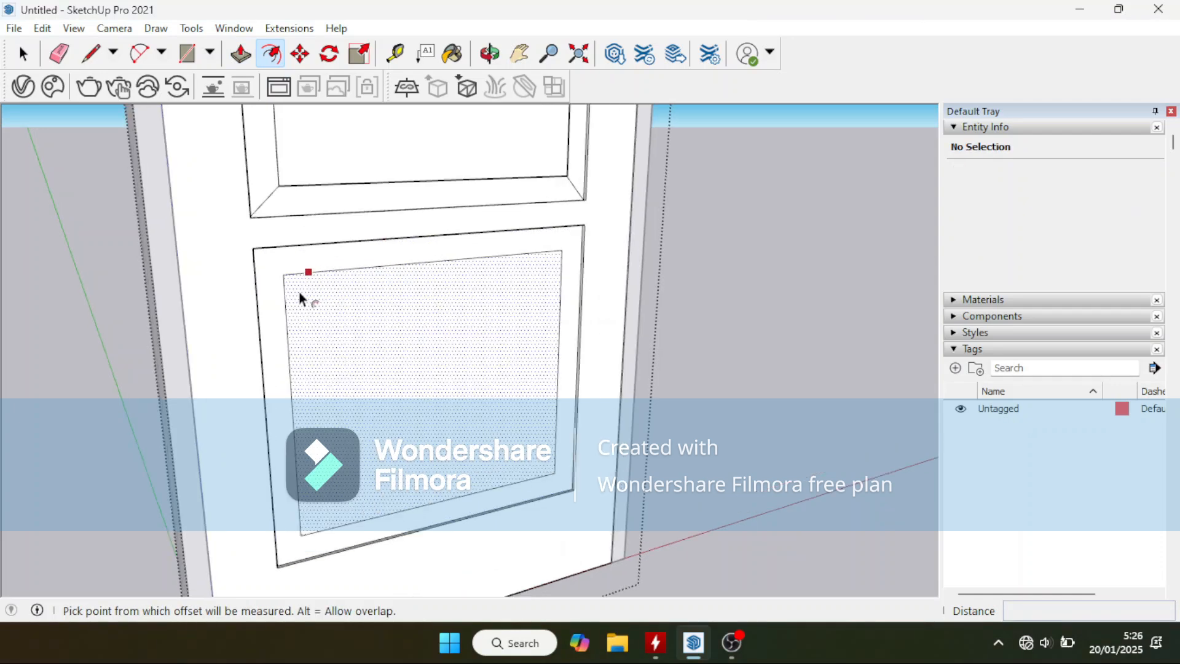
Step: Draw a diagonal line from the bottom panel's inner lower-right corner to the matching recess corner
scroll(299, 294, "up", 1)
left_click(91, 53)
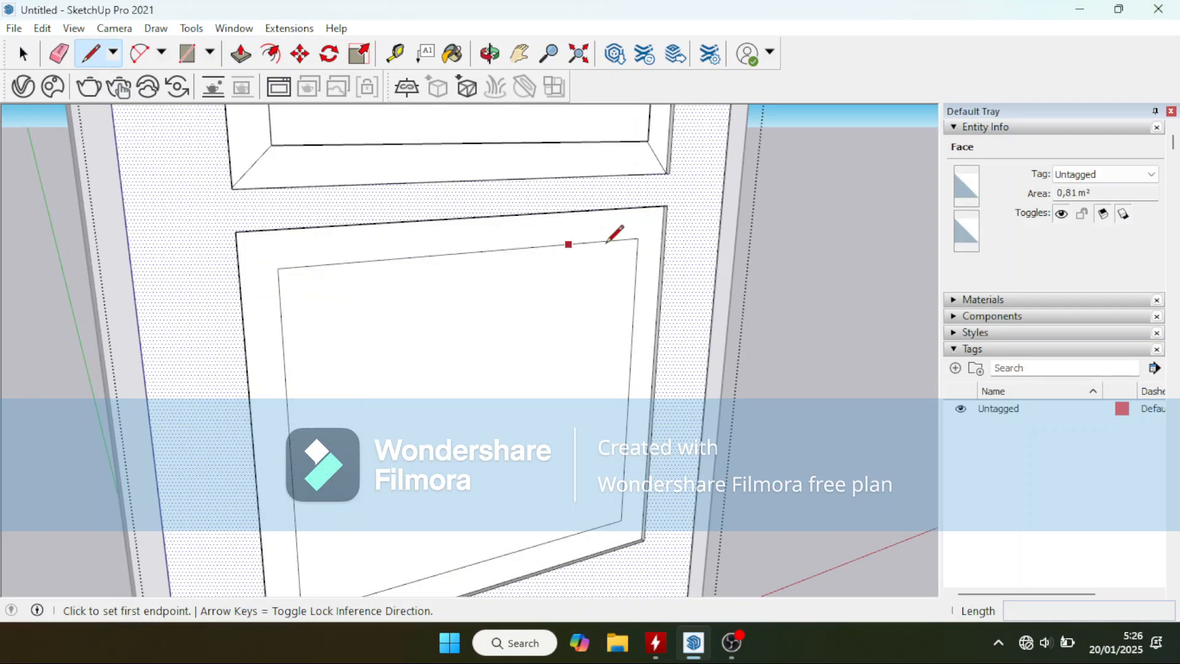
scroll(622, 240, "up", 2)
middle_click_drag(620, 236, 612, 294)
scroll(615, 290, "down", 2)
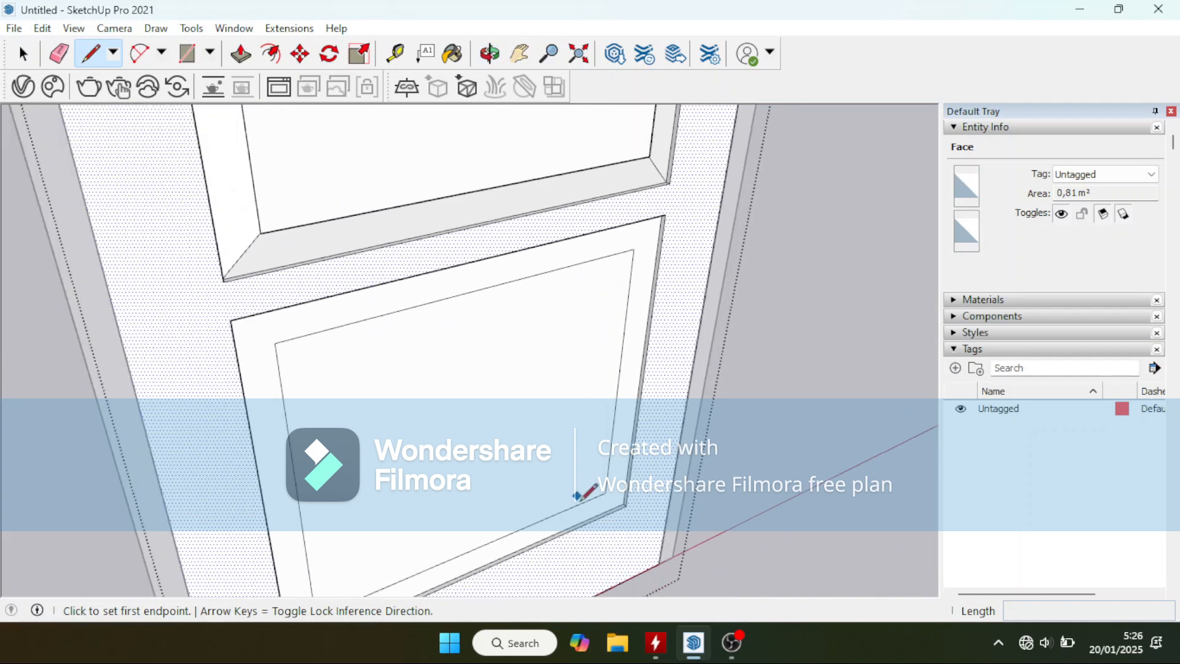
scroll(580, 495, "up", 3)
left_click(620, 484)
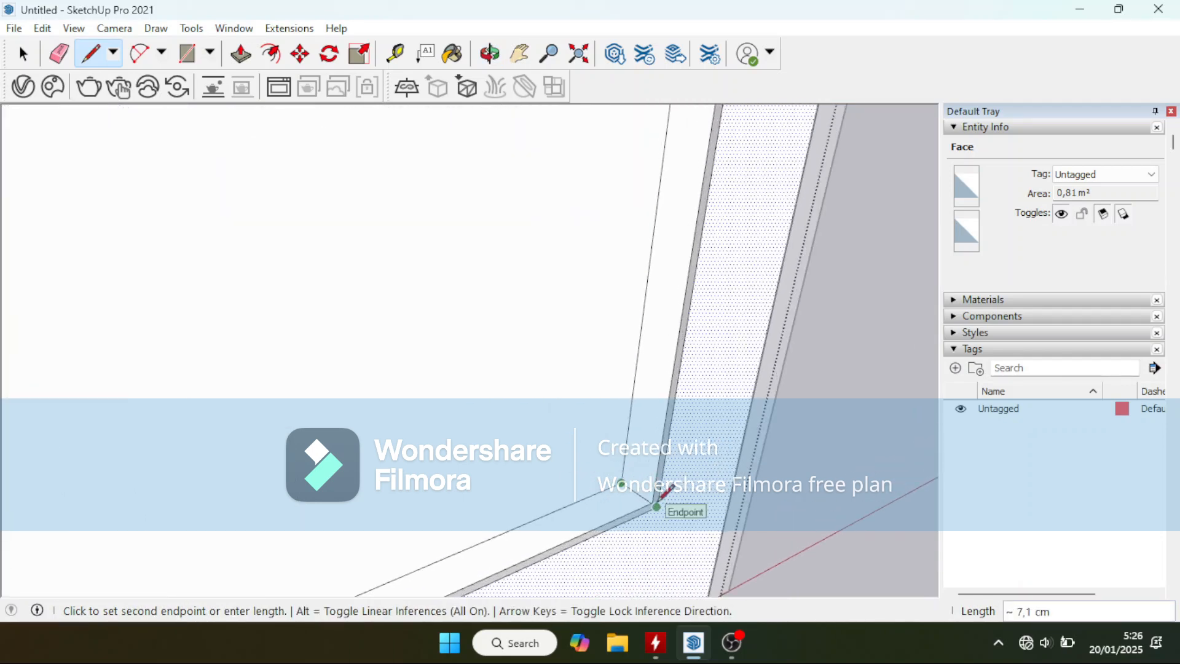
left_click(652, 499)
scroll(562, 394, "down", 5)
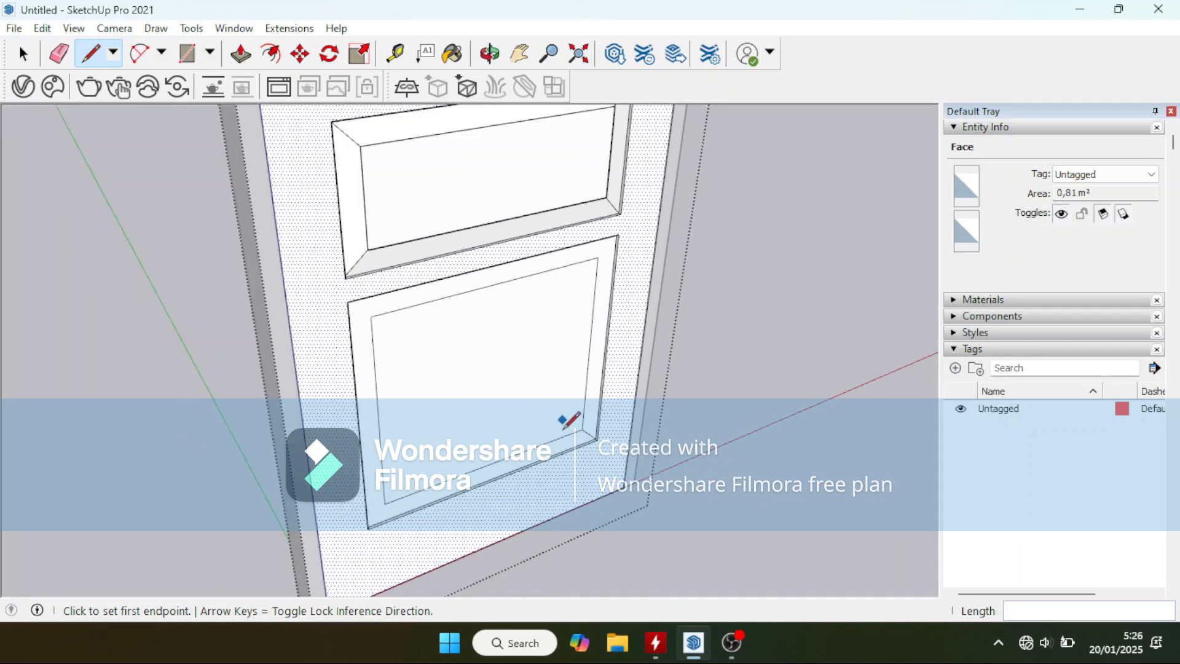
Step: Draw diagonal lines joining the bottom panel's inner lower-left and upper-left corners to the matching recess corners
middle_click_drag(561, 424, 283, 480)
scroll(250, 417, "up", 5)
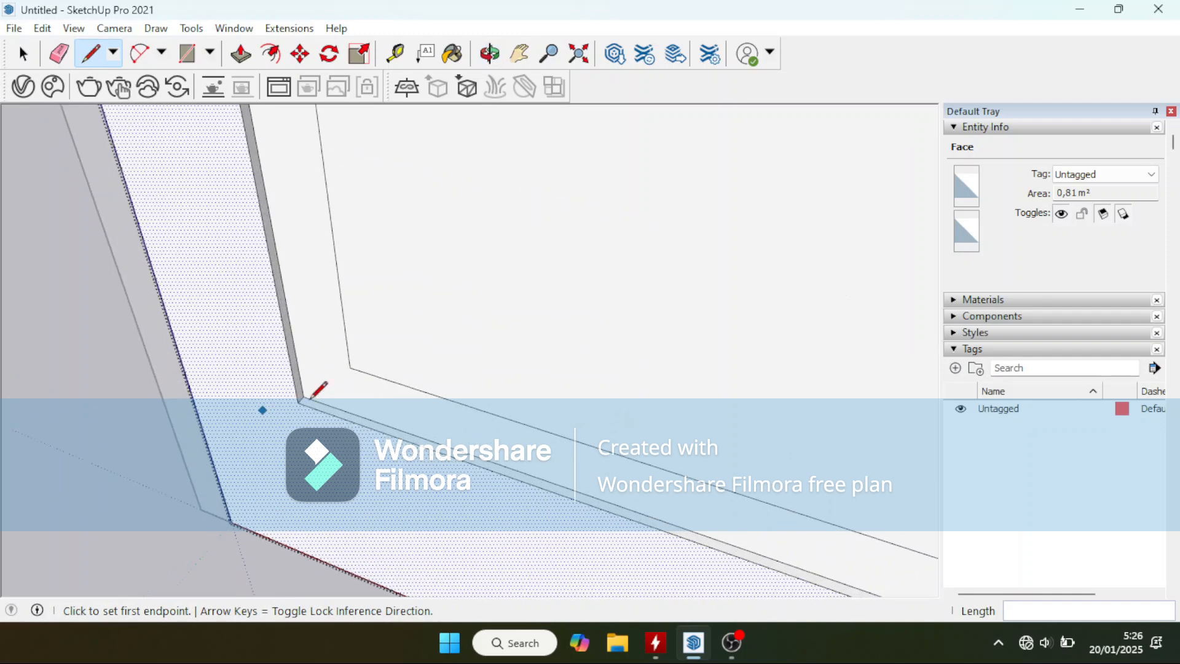
left_click(303, 395)
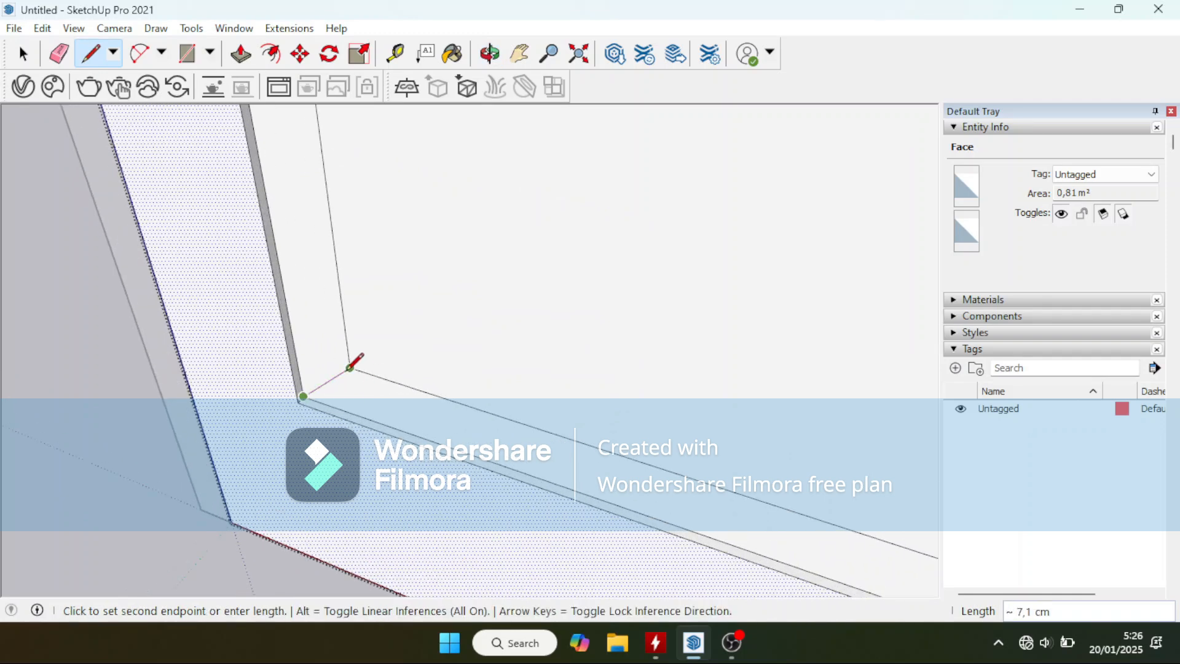
left_click(349, 367)
middle_click_drag(440, 426, 420, 212)
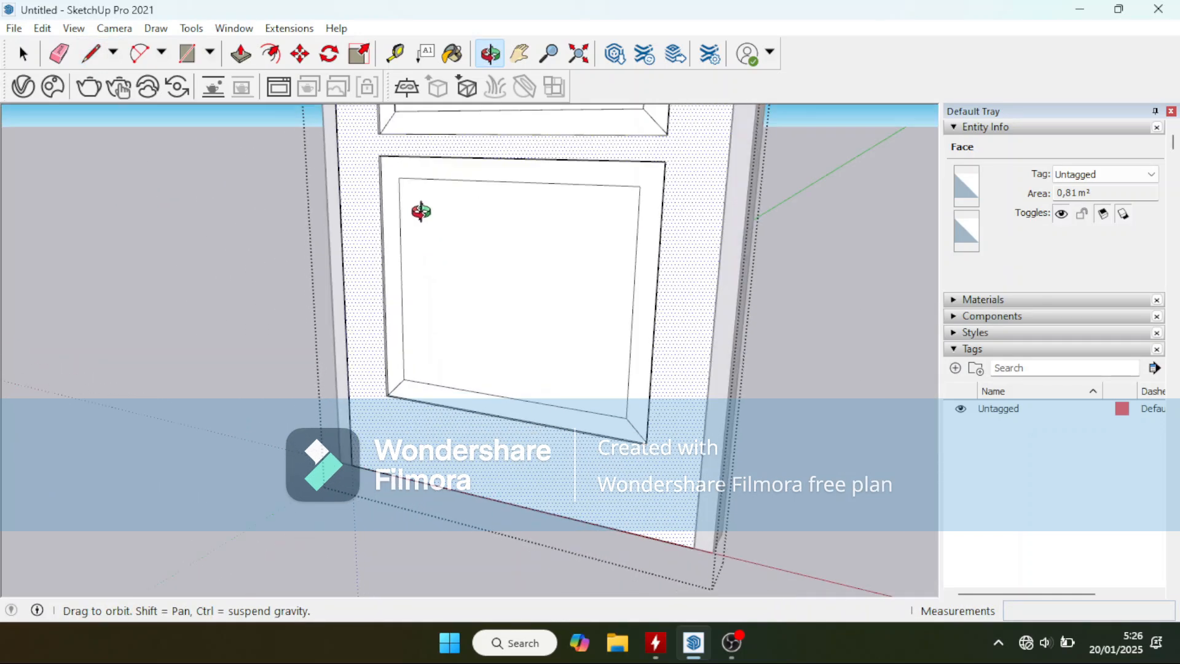
scroll(399, 135, "up", 6)
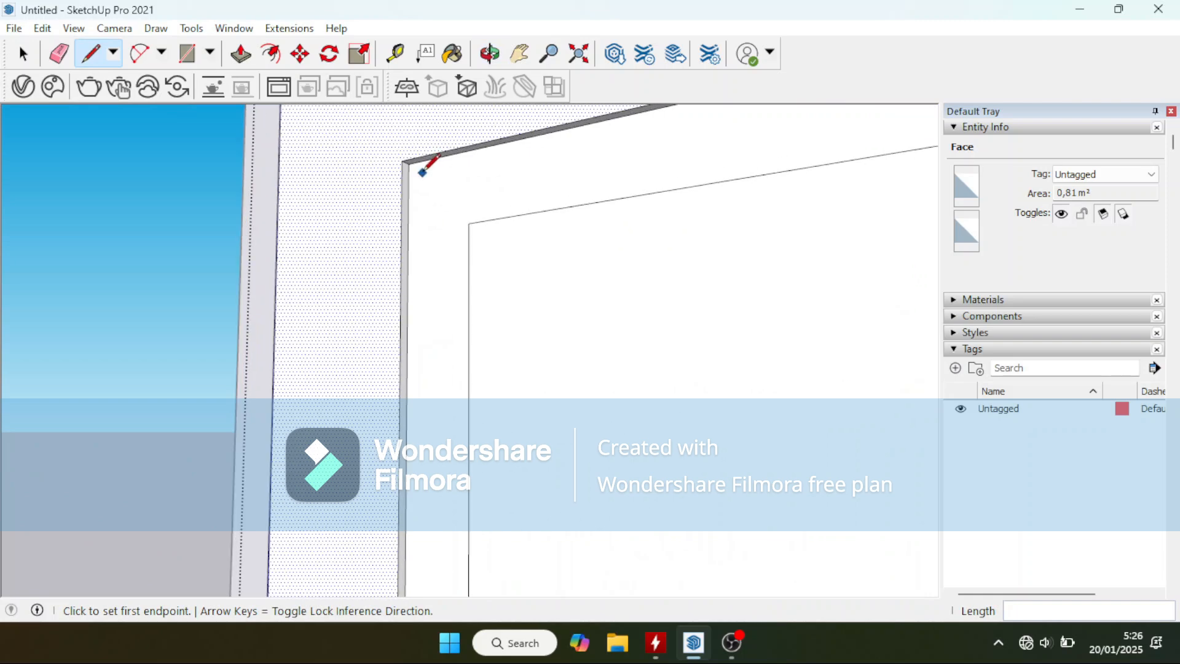
left_click(408, 164)
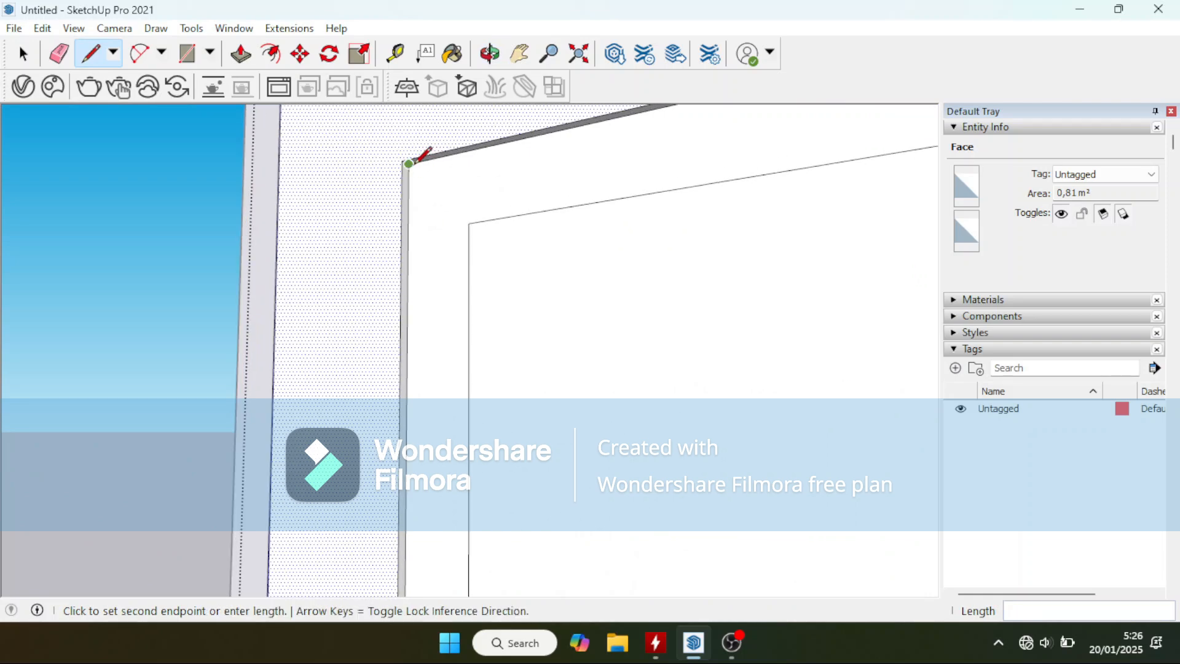
left_click(469, 221)
scroll(380, 280, "down", 5)
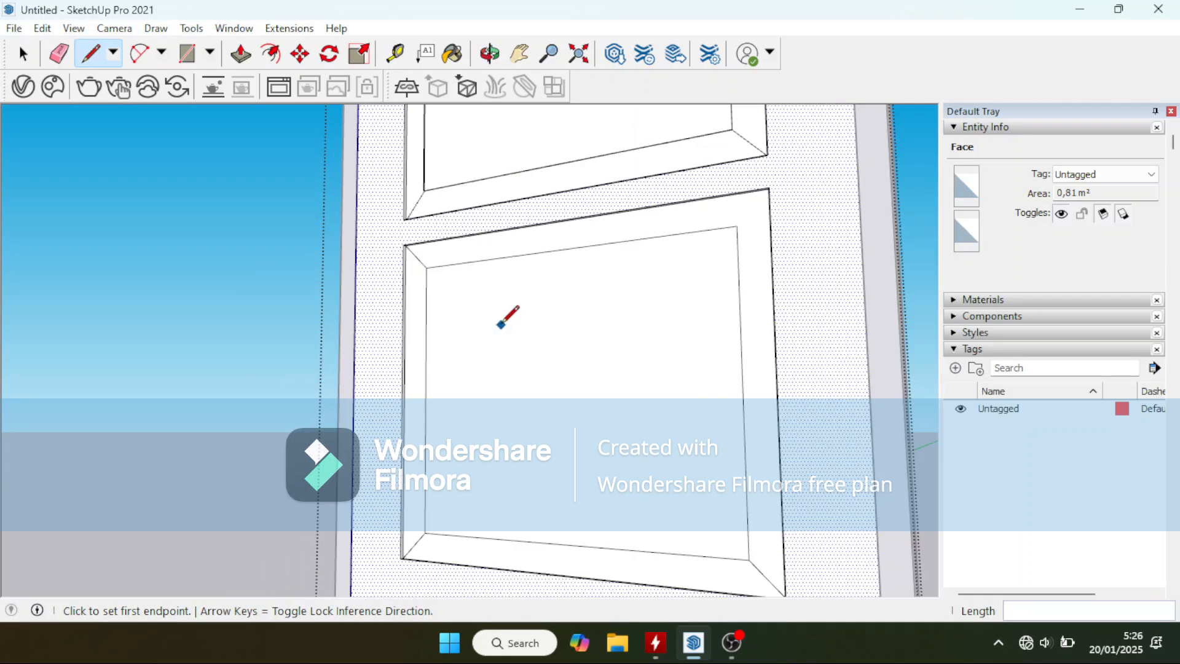
Step: Draw a diagonal line from the bottom panel's upper-right recess corner to the matching inner corner
middle_click_drag(500, 324, 873, 307)
scroll(679, 274, "up", 1)
scroll(680, 273, "up", 3)
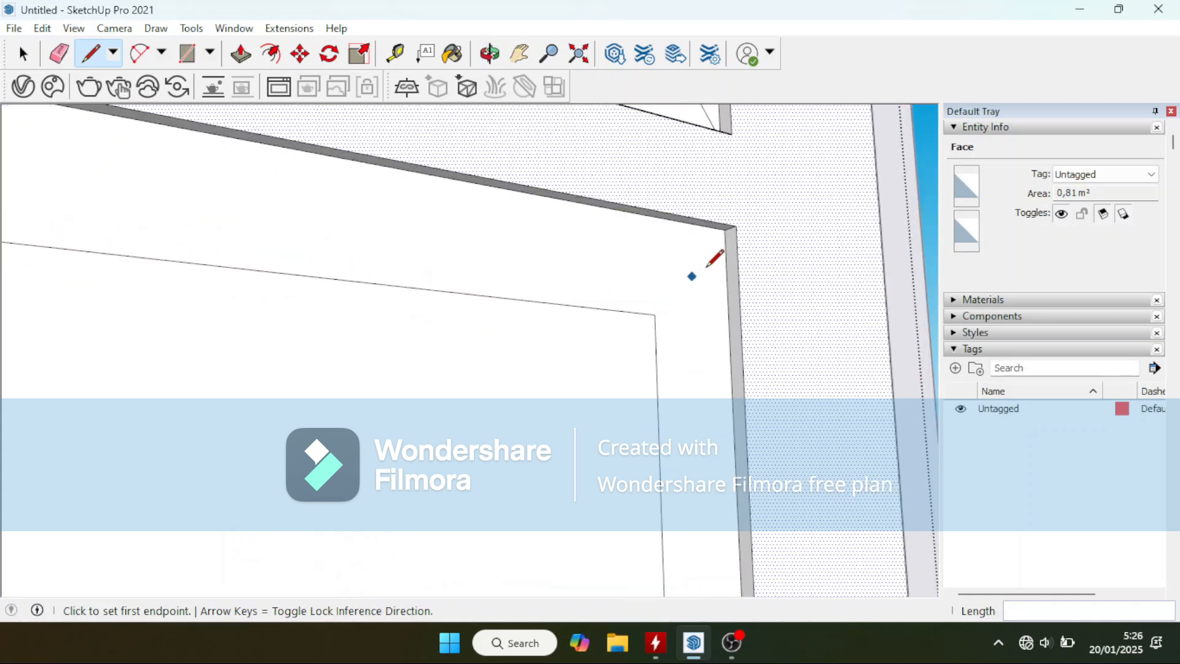
left_click(725, 229)
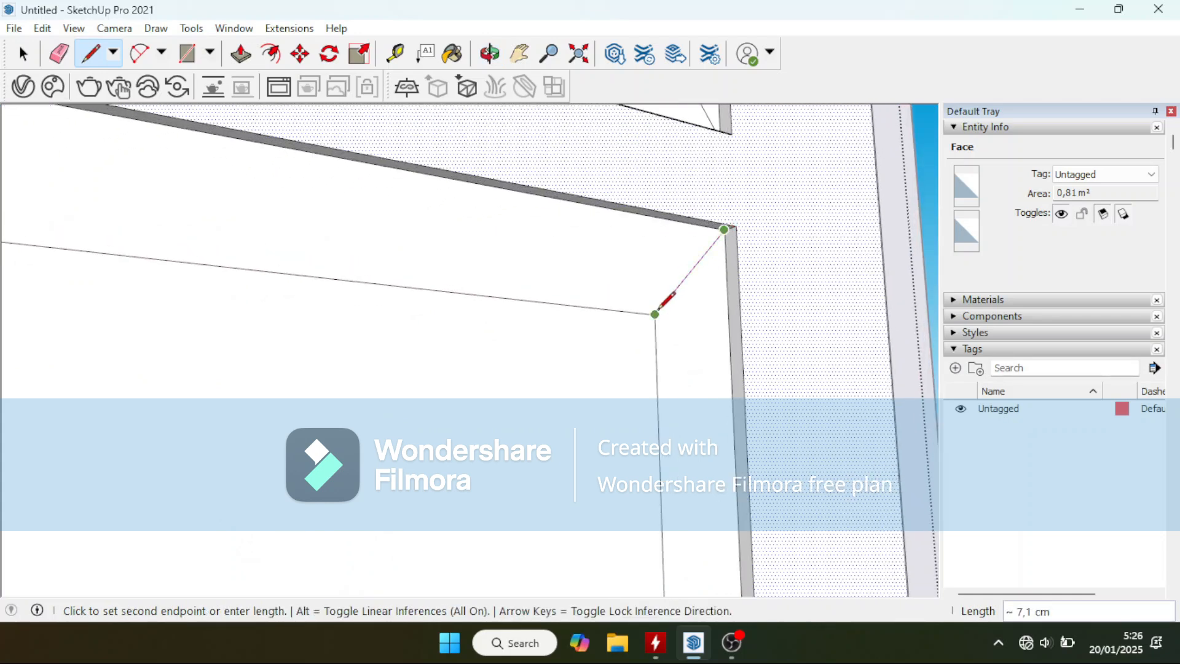
left_click(654, 314)
scroll(444, 281, "down", 5)
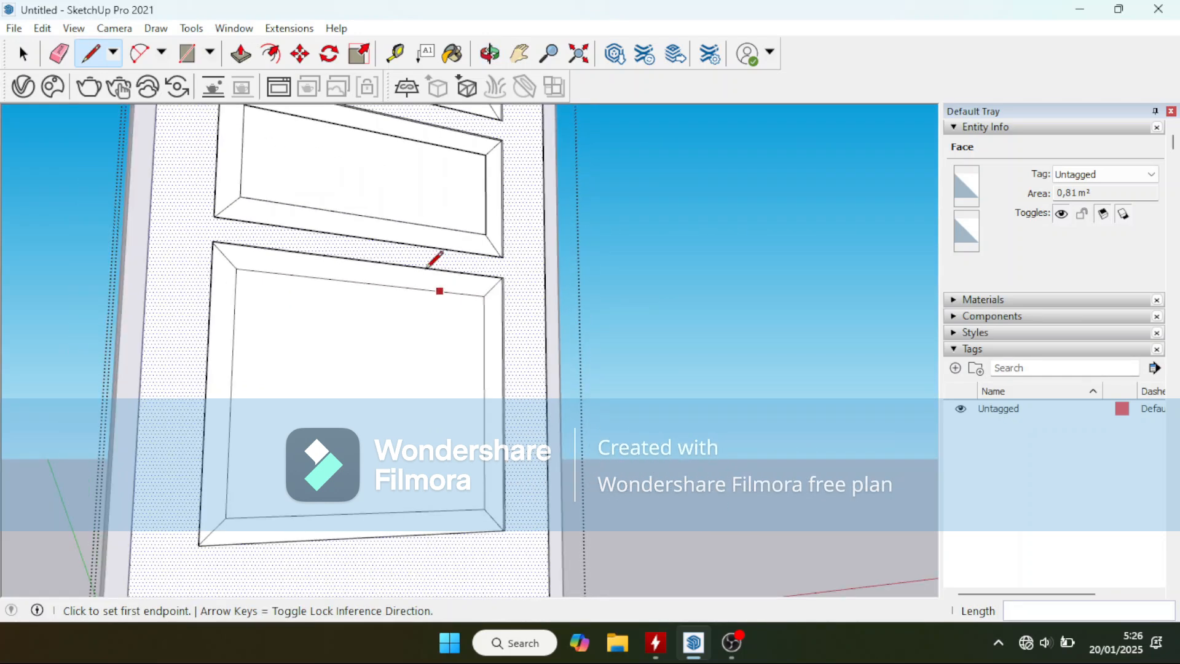
left_click(300, 54)
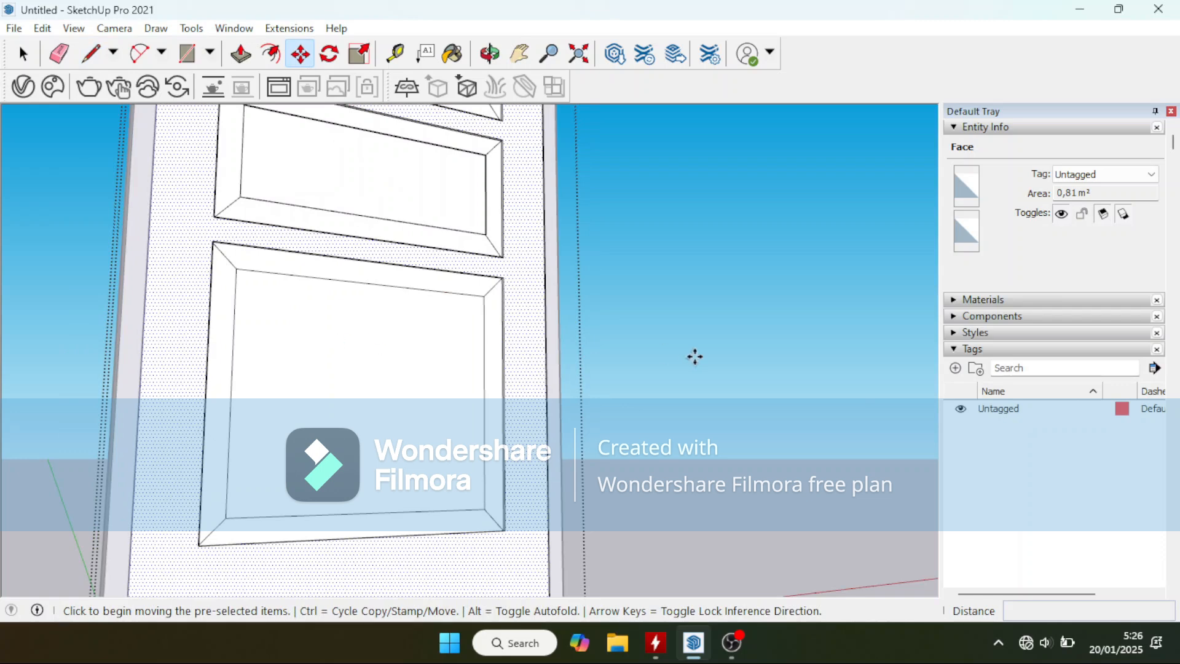
left_click(327, 334)
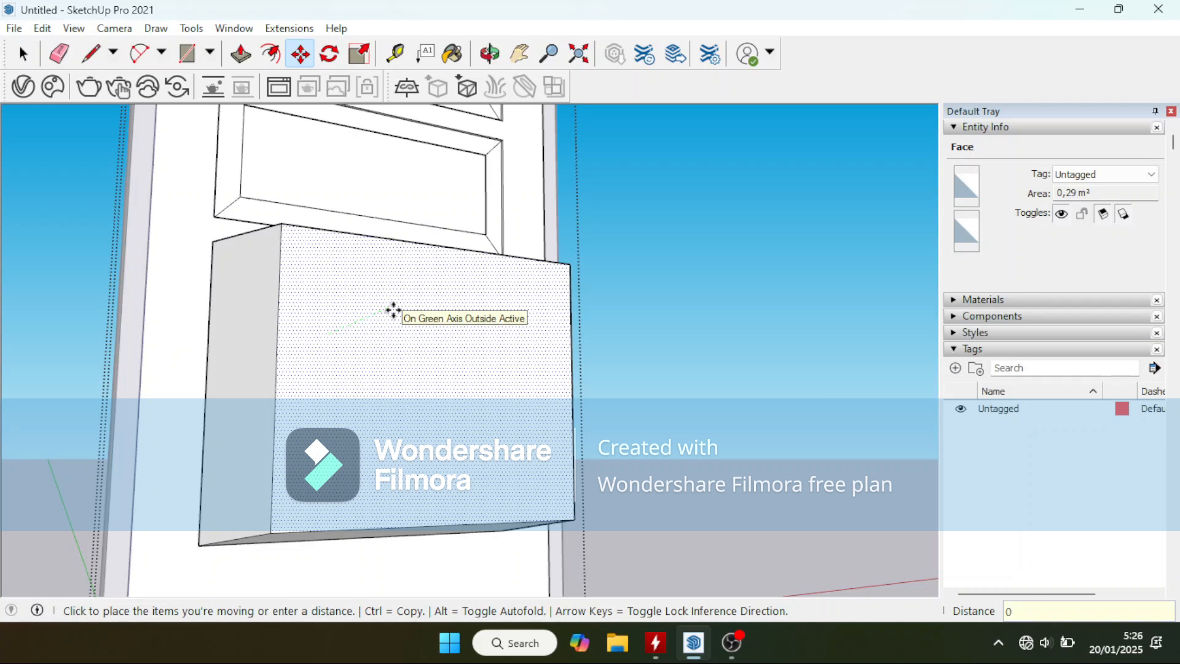
key("Escape")
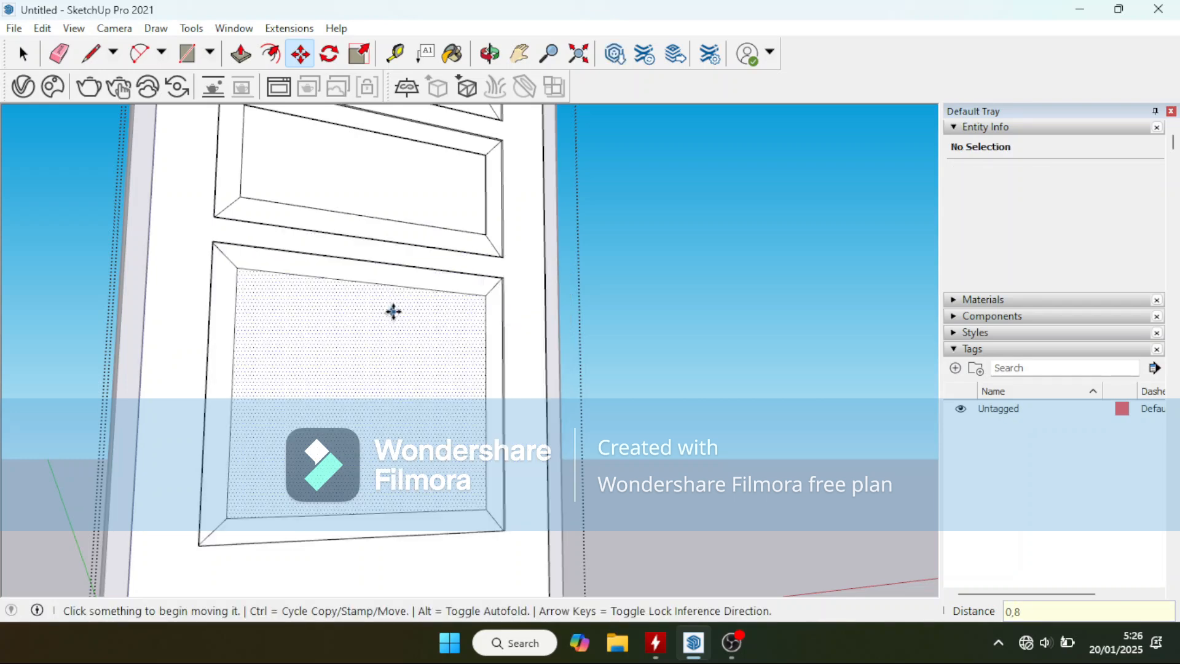
Step: Pull the bottom panel's inner face outward 0.2 cm and leave the door group
left_click(246, 62)
left_click(303, 311)
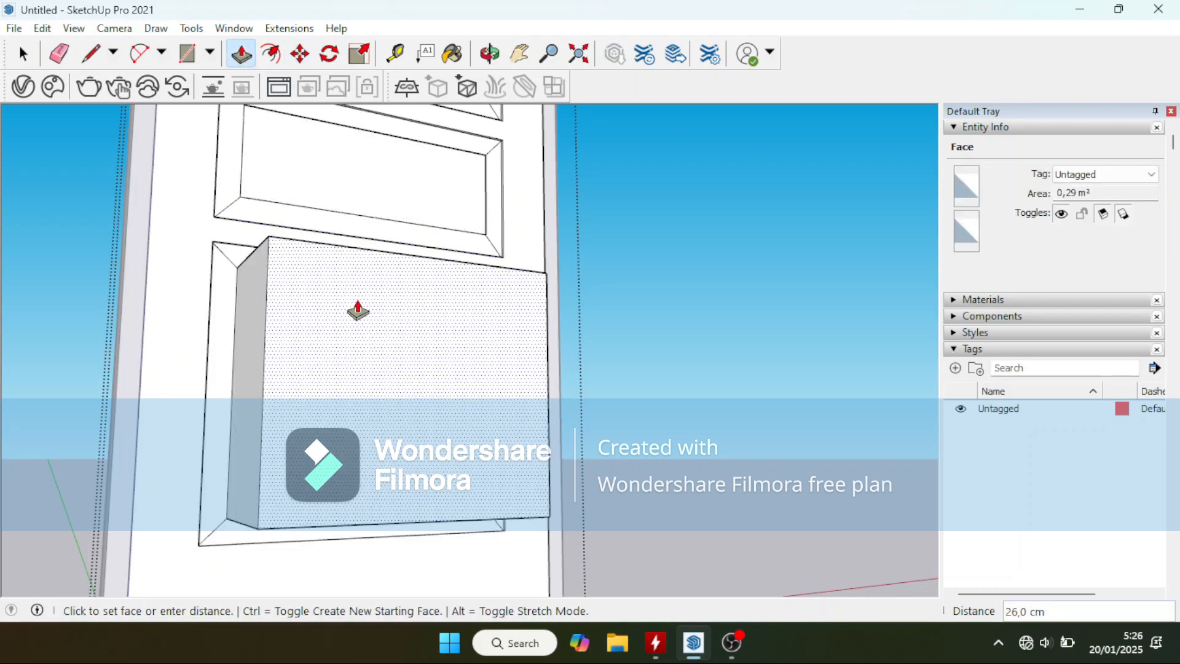
type("0,2")
key("Return")
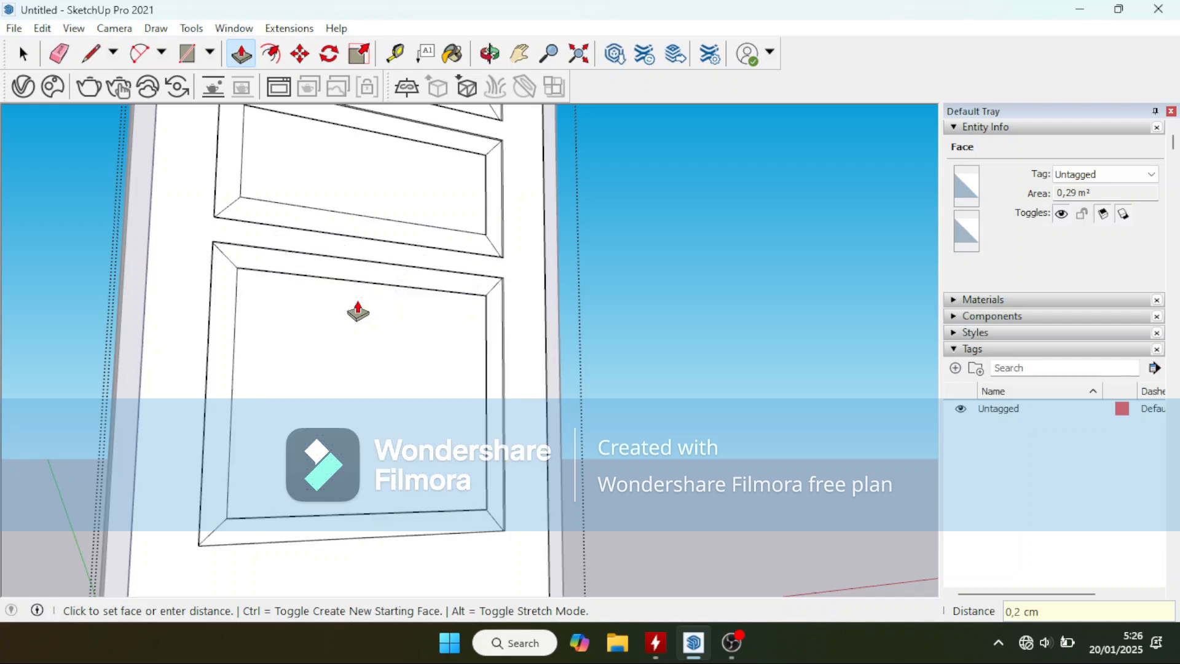
scroll(229, 353, "up", 1)
middle_click_drag(229, 353, 245, 482)
scroll(334, 455, "down", 2)
scroll(335, 455, "down", 2)
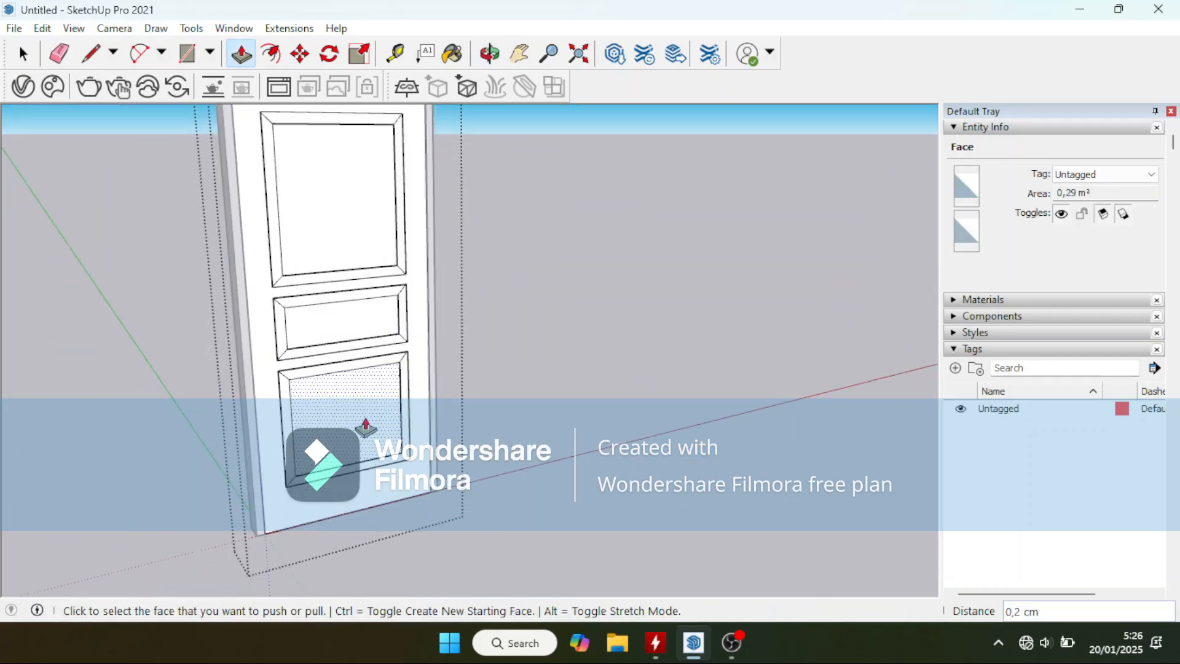
left_click(24, 54)
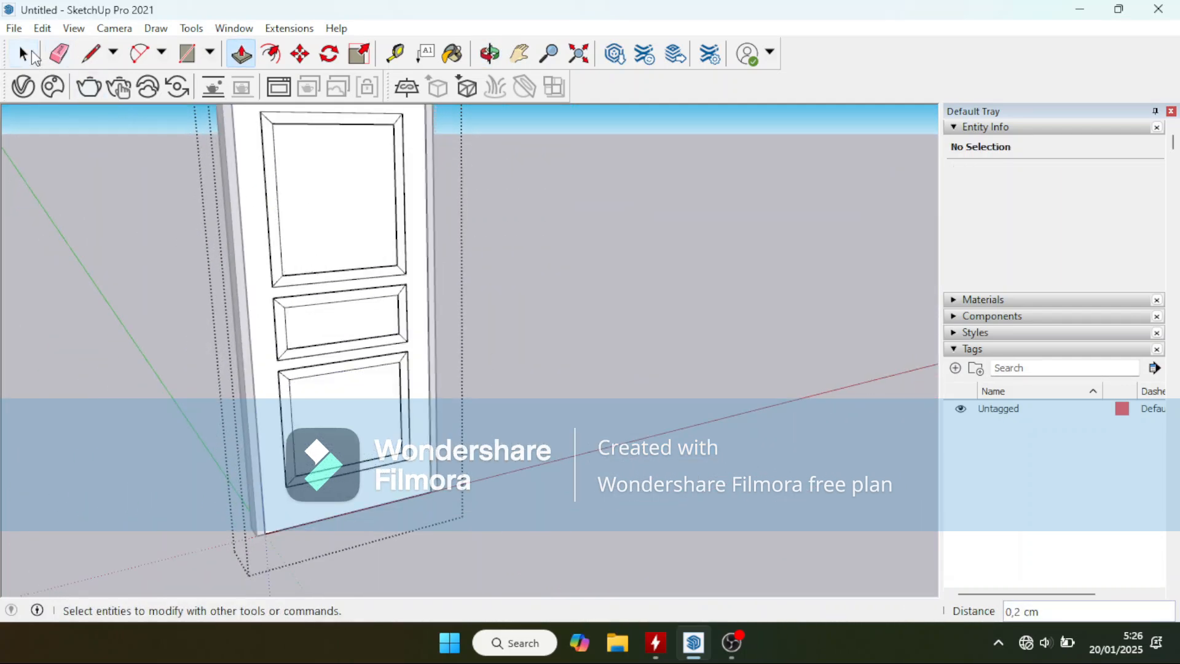
left_click(559, 268)
Step: Move the door group 200 cm along the red axis, out of the frame
middle_click_drag(309, 384, 983, 524)
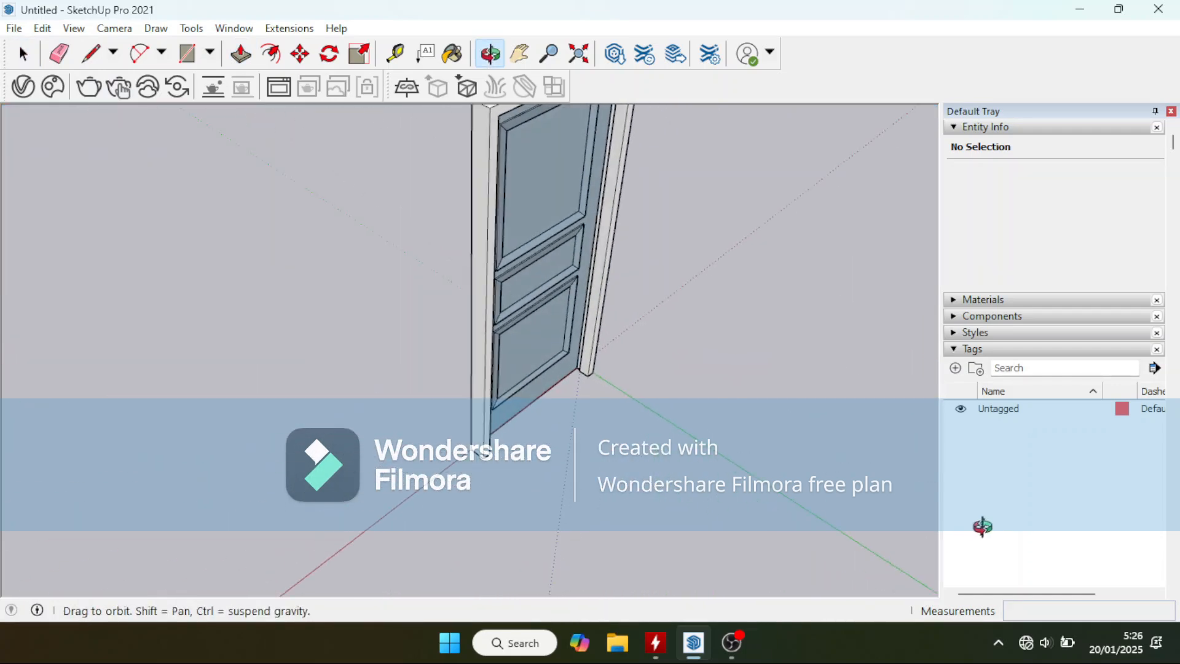
scroll(500, 363, "up", 2)
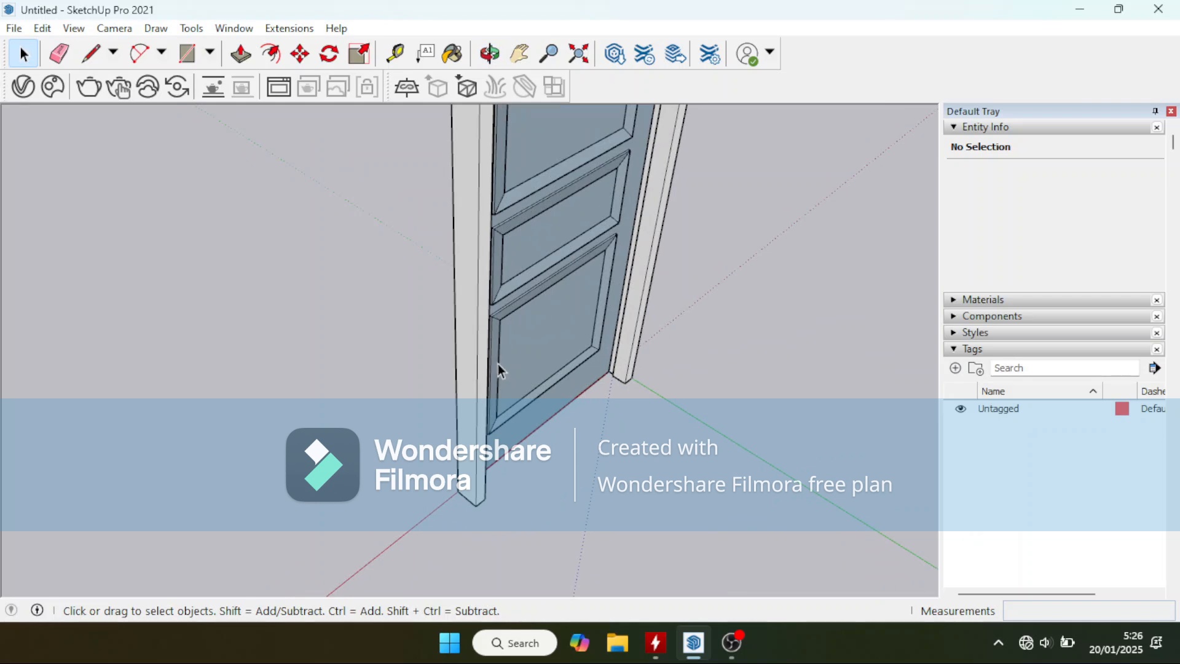
scroll(498, 363, "down", 3)
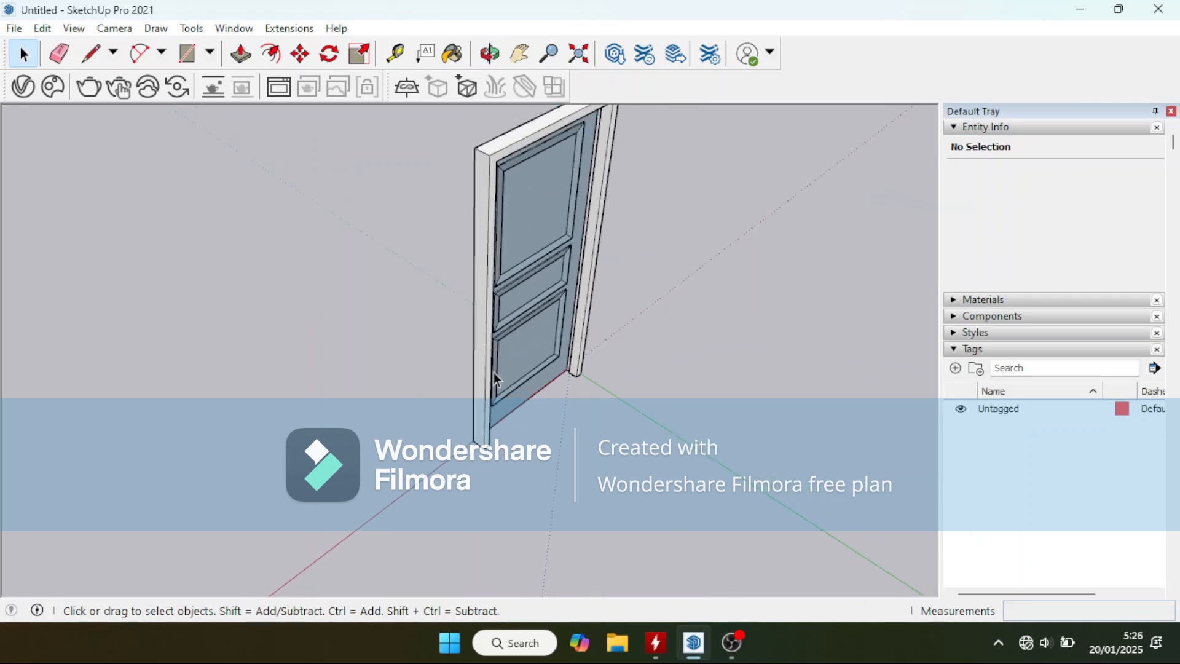
left_click(542, 327)
left_click(300, 53)
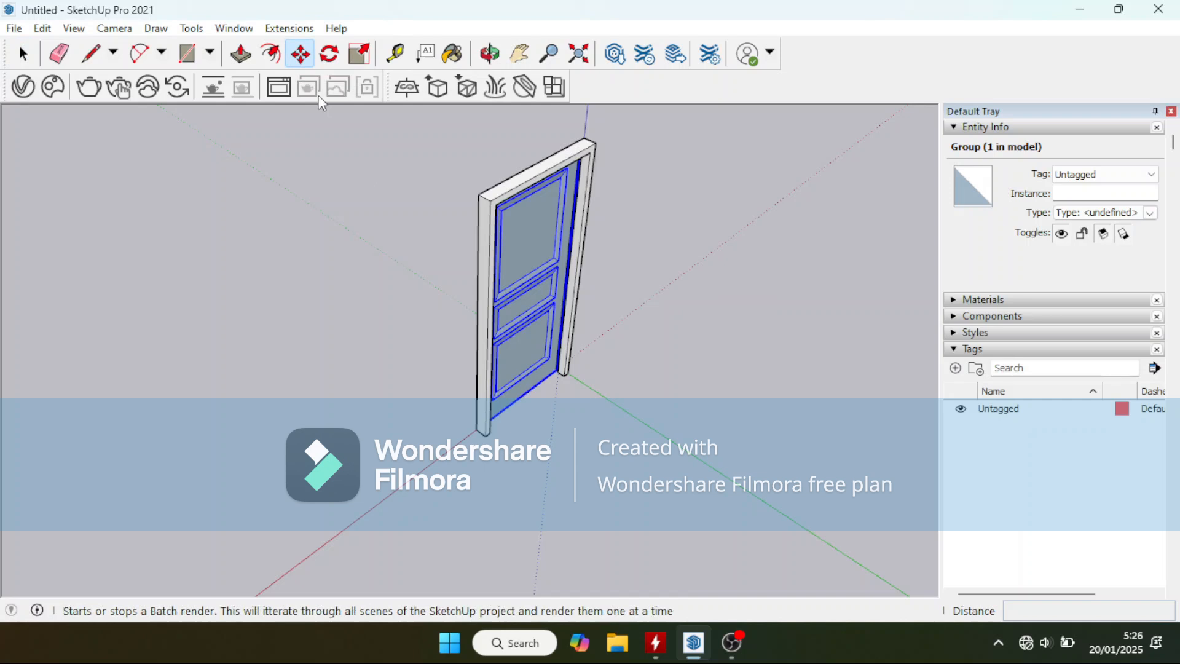
left_click(533, 290)
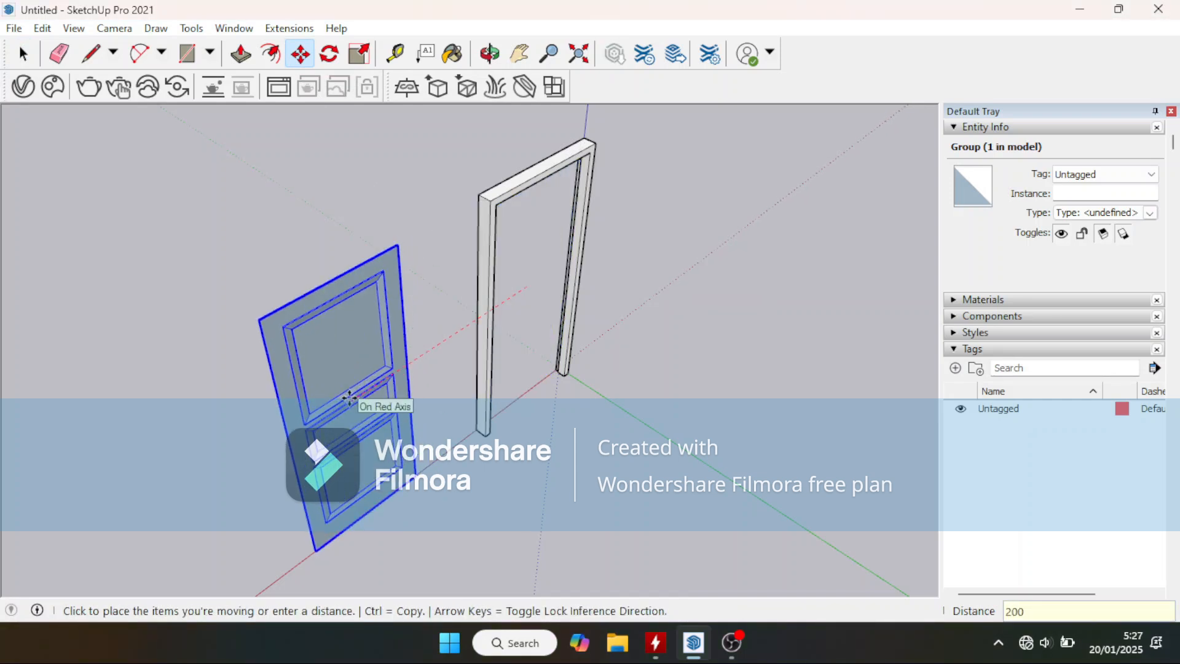
key("Return")
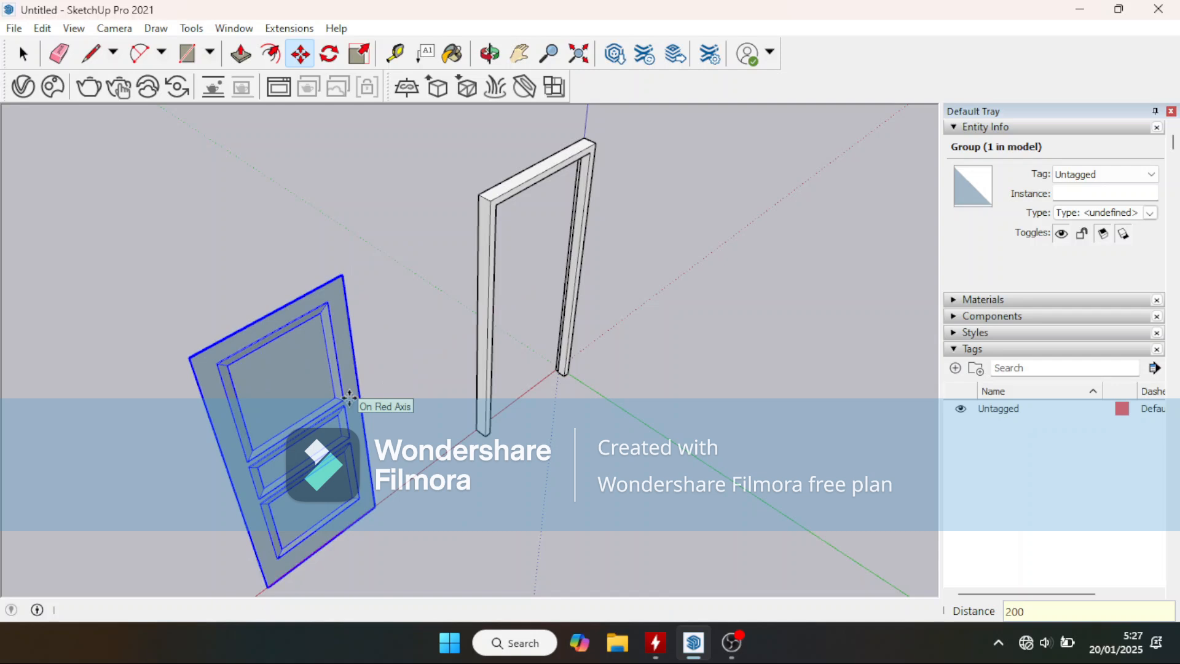
Step: Open the moved door group for editing
middle_click_drag(231, 400, 297, 392)
scroll(572, 434, "up", 3)
key("m")
left_click(24, 54)
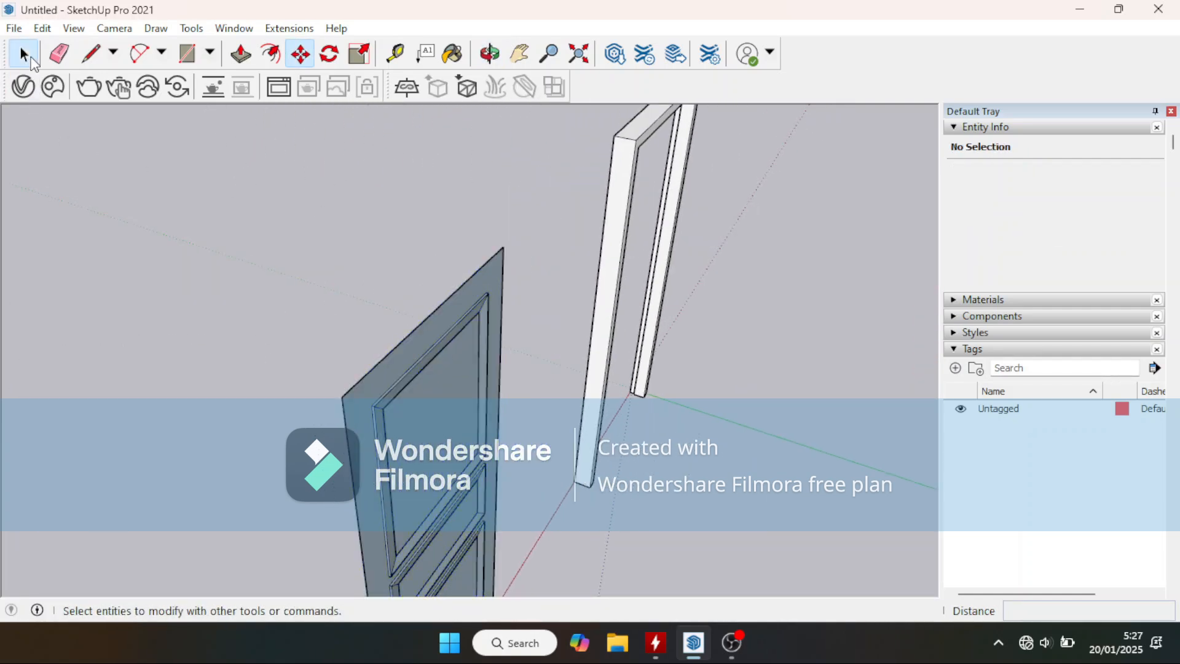
scroll(454, 396, "up", 3)
scroll(345, 407, "up", 2)
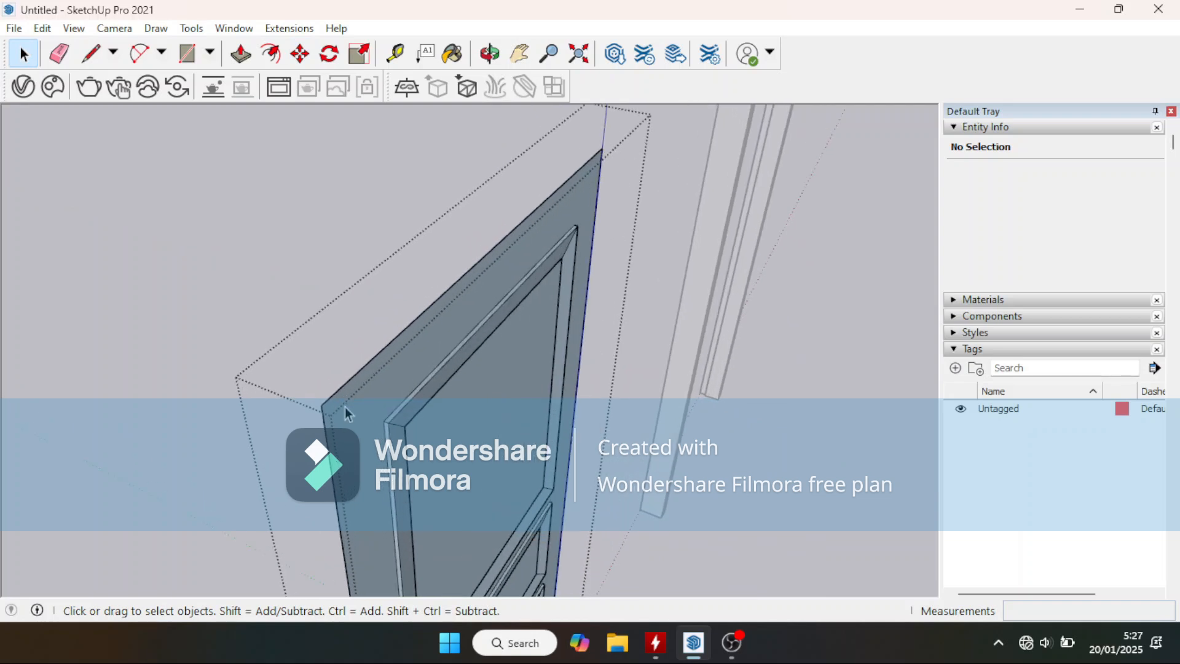
scroll(439, 362, "down", 4)
scroll(459, 369, "down", 2)
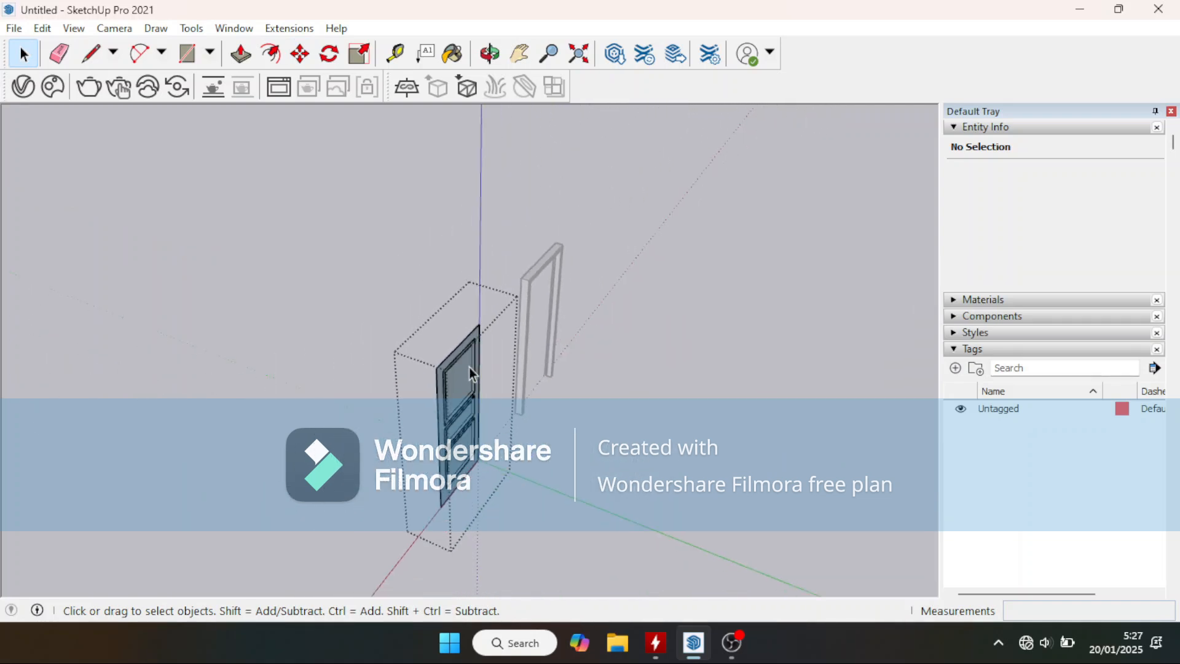
Step: Copy all of the door's geometry 100 cm along the green axis within the group
middle_click_drag(469, 367, 430, 435)
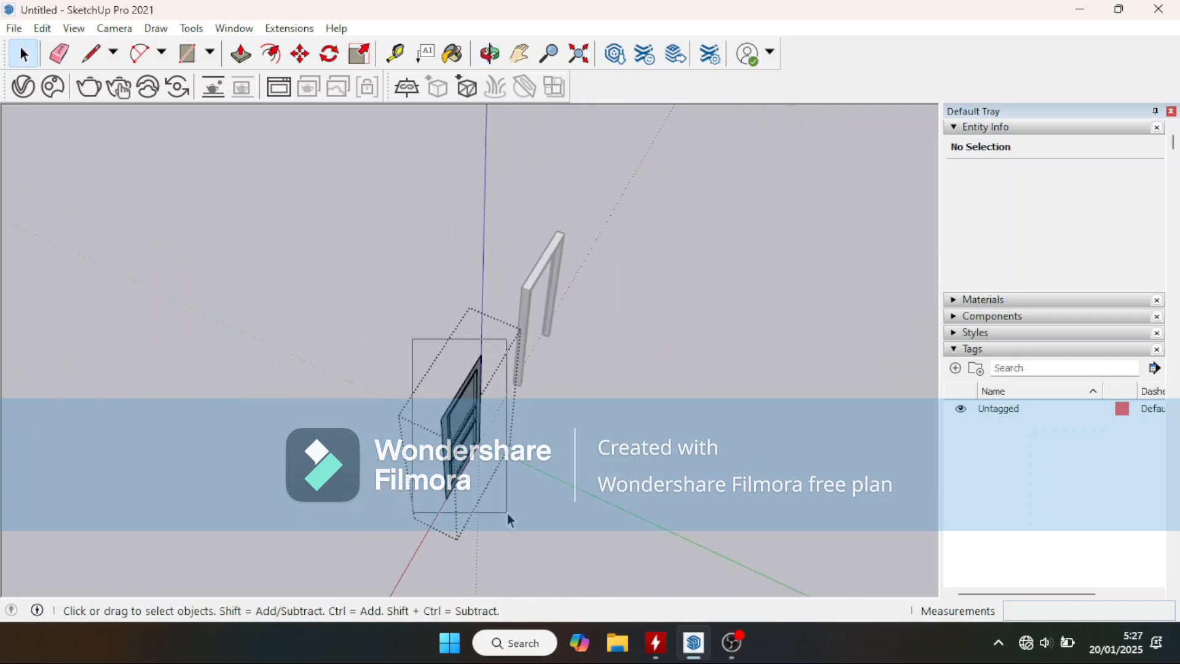
left_click_drag(507, 513, 472, 492)
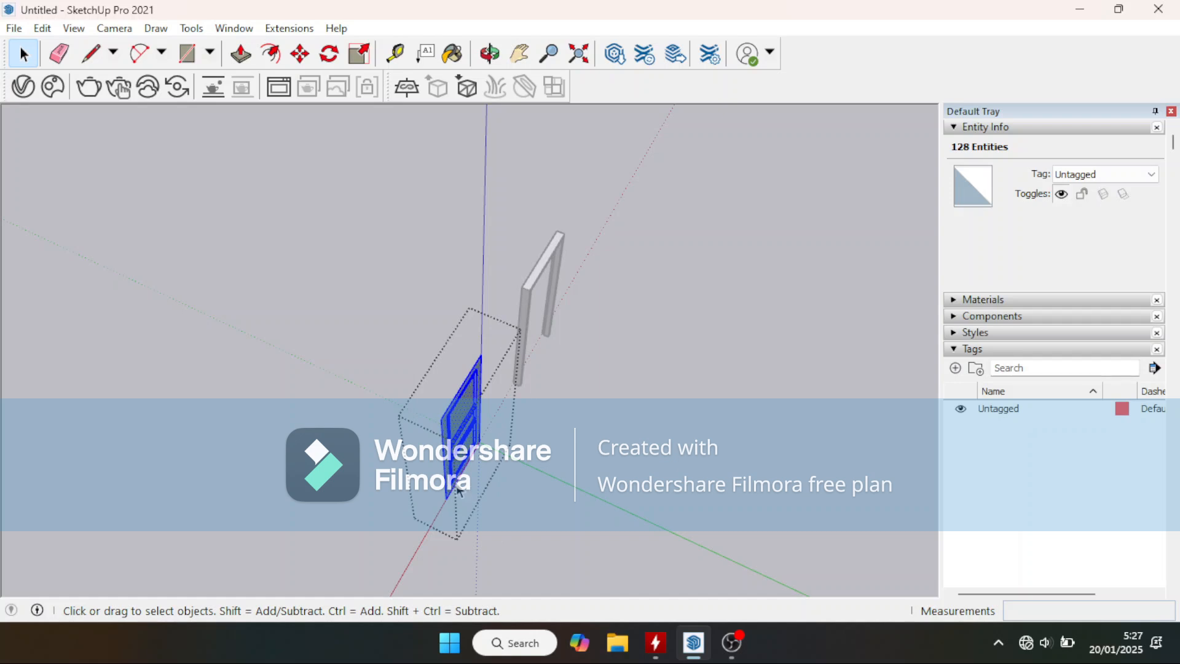
left_click(300, 54)
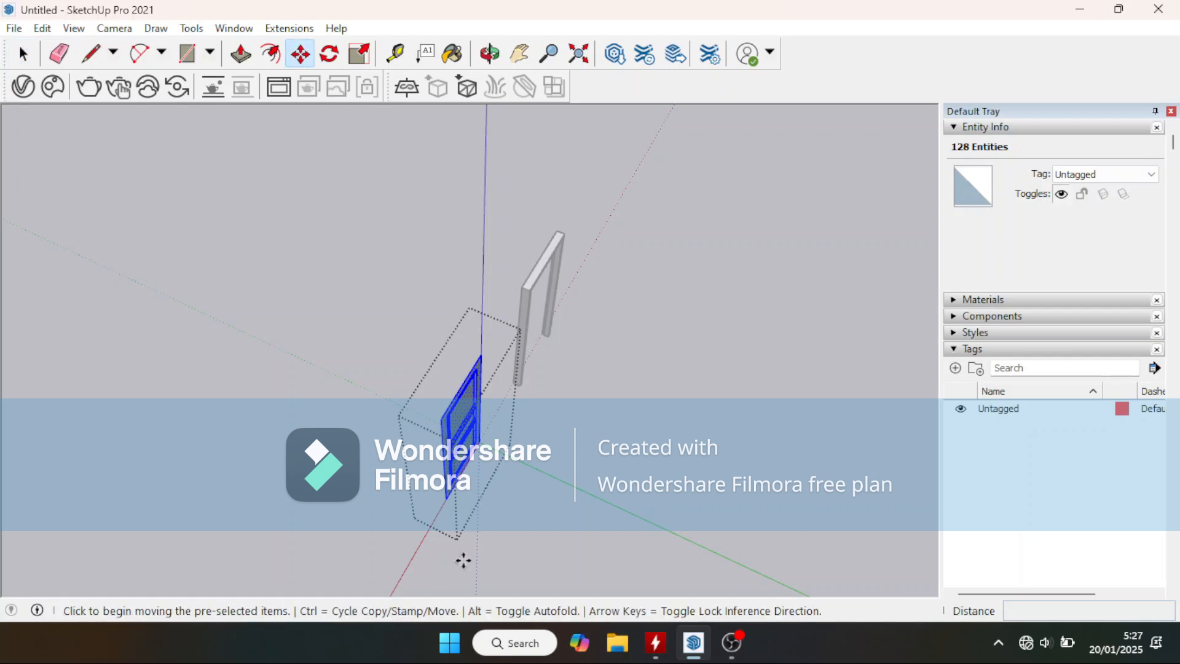
left_click(446, 500)
key("ctrl")
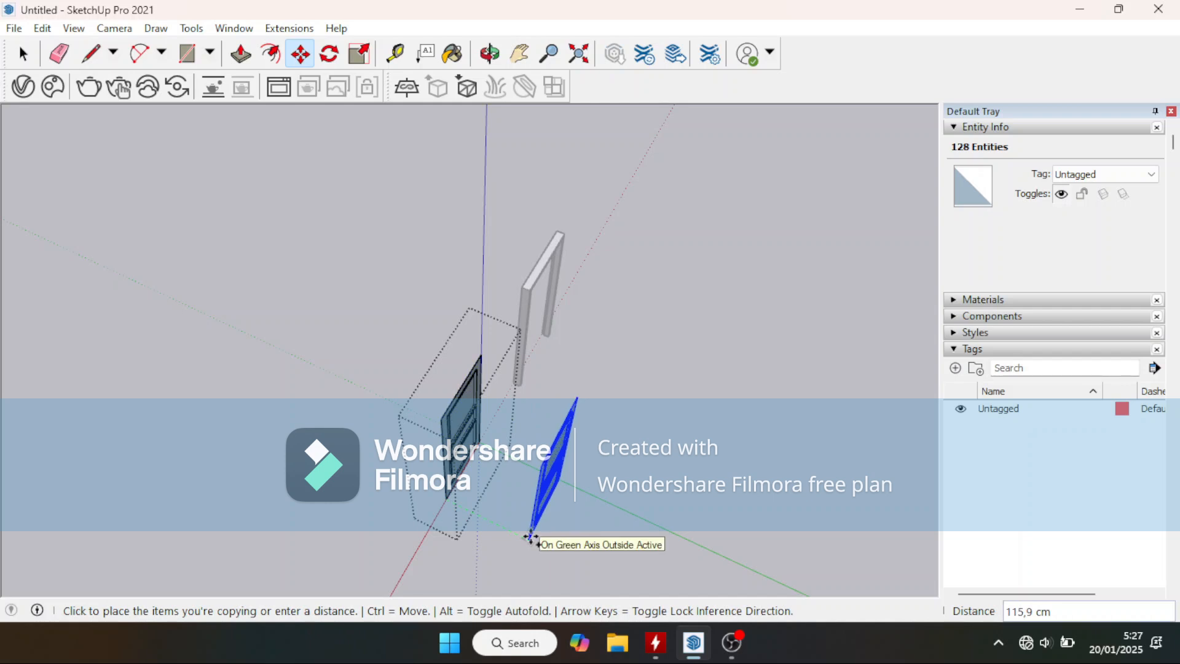
key("Return")
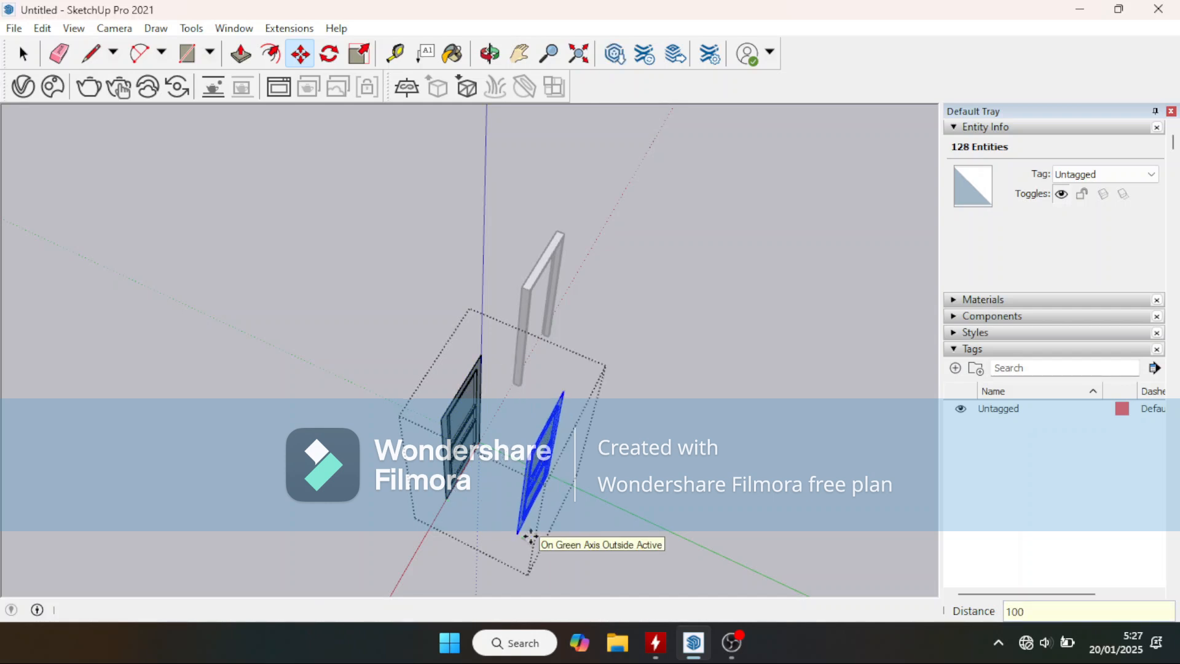
Step: Mirror the copied door geometry along the green axis by scaling it by -1
left_click(360, 61)
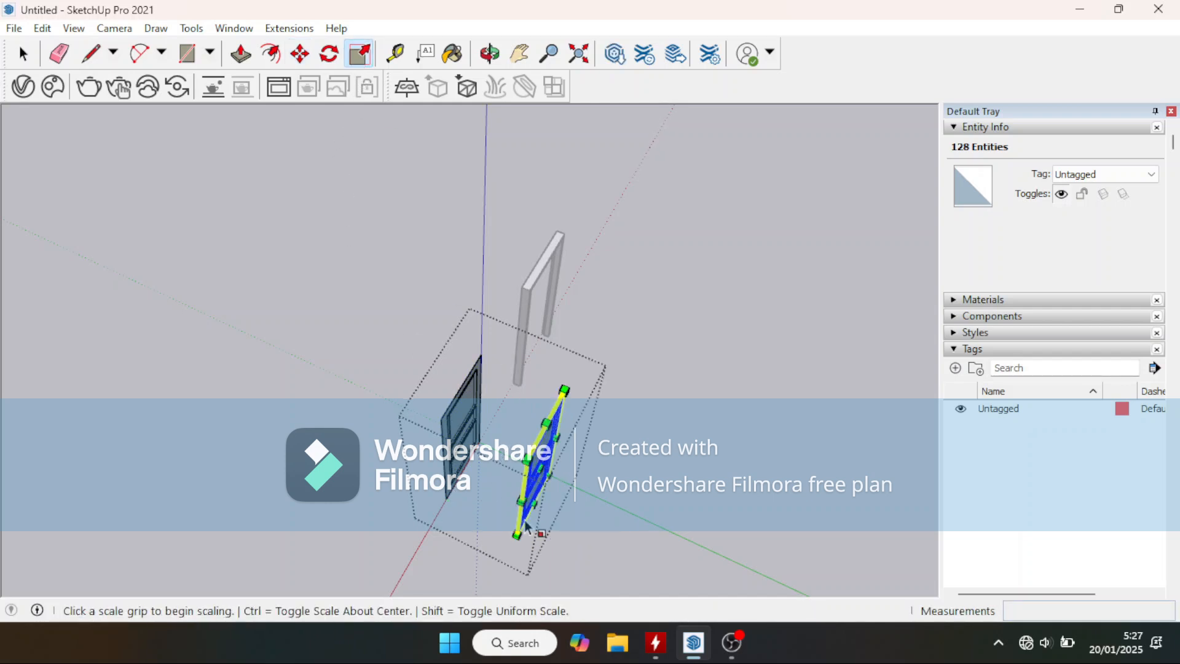
middle_click_drag(541, 442, 727, 443)
scroll(618, 386, "up", 2)
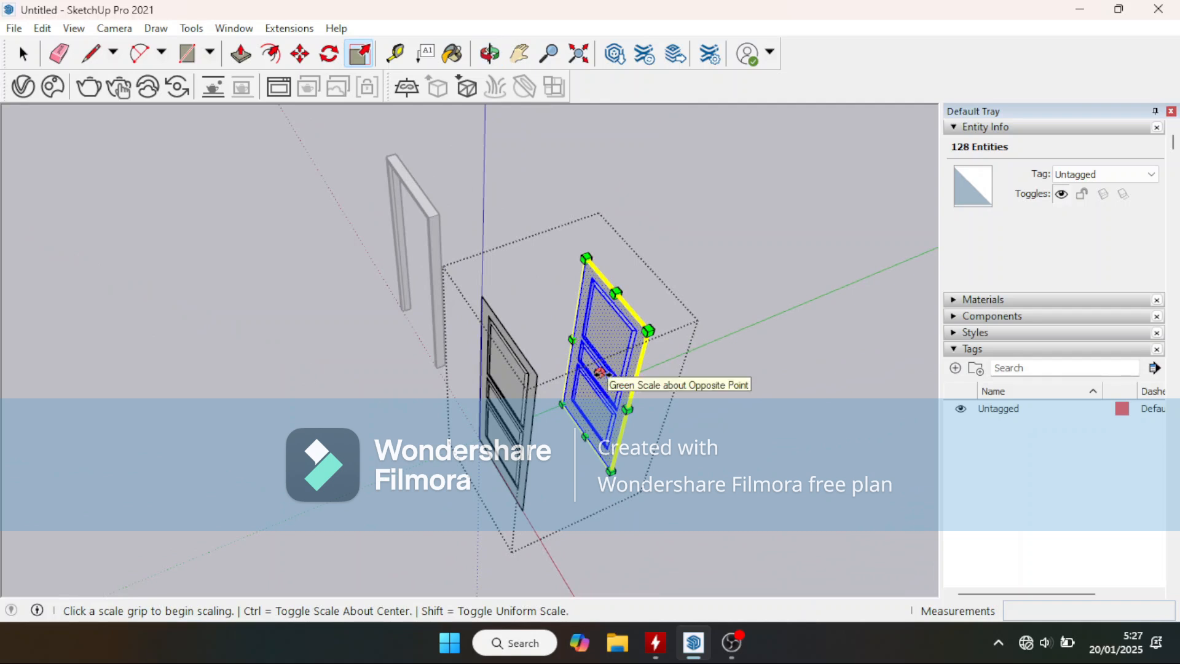
left_click(600, 373)
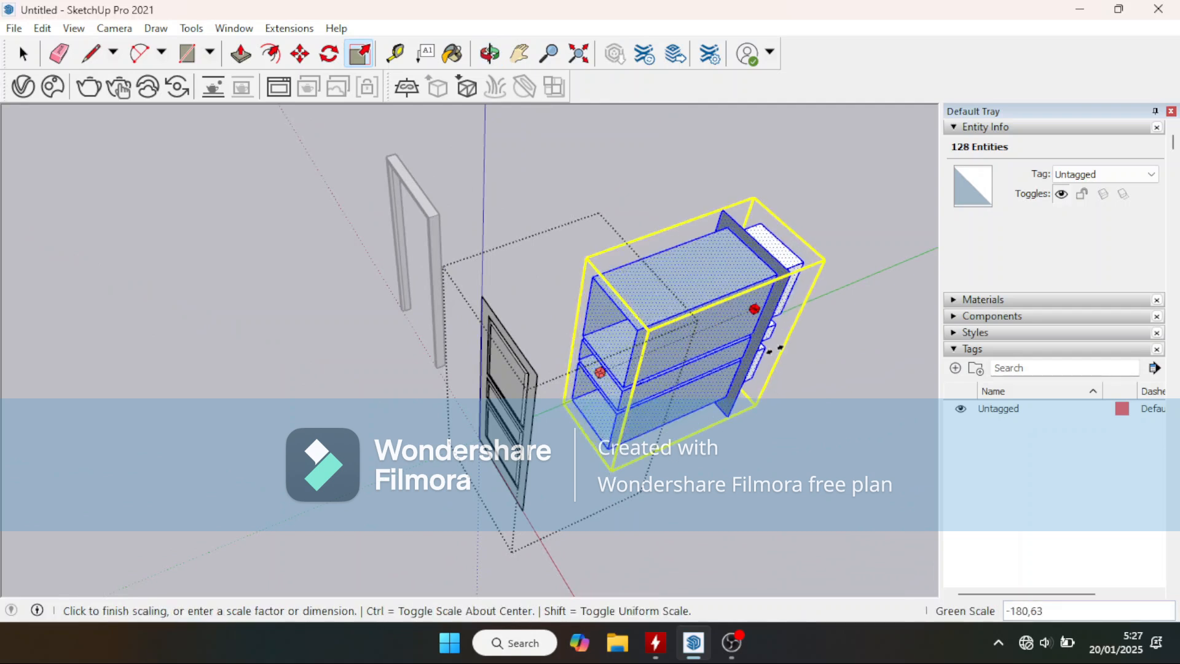
type("-1")
key("Return")
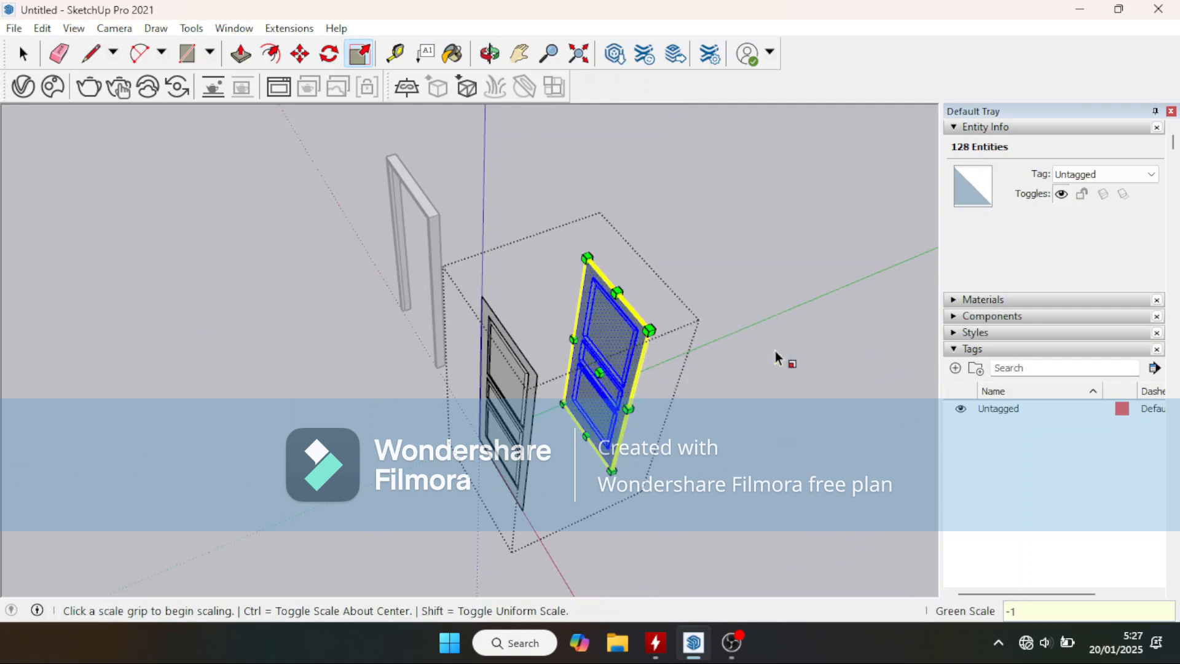
middle_click_drag(691, 430, 472, 418)
scroll(472, 418, "up", 3)
scroll(472, 417, "down", 5)
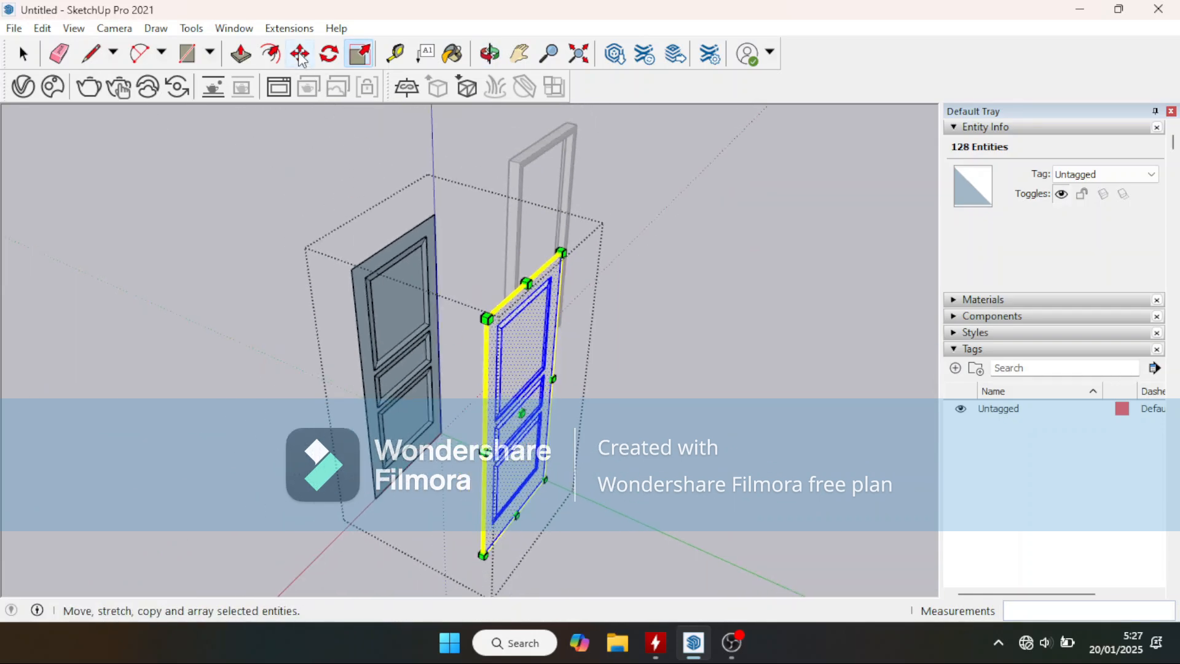
Step: Select the mirrored door copy inside the door group and move it 97 cm along the green axis toward the original
left_click(29, 56)
left_click(104, 238)
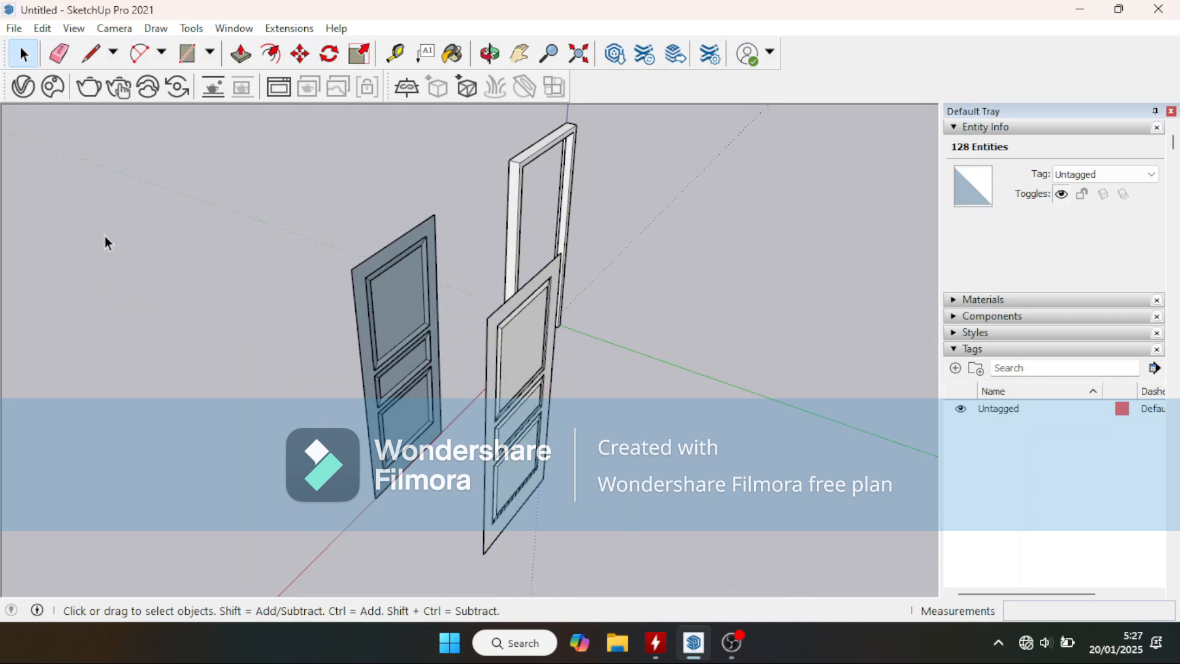
double_click(507, 378)
middle_click_drag(554, 335, 643, 228)
left_click_drag(615, 499, 691, 519)
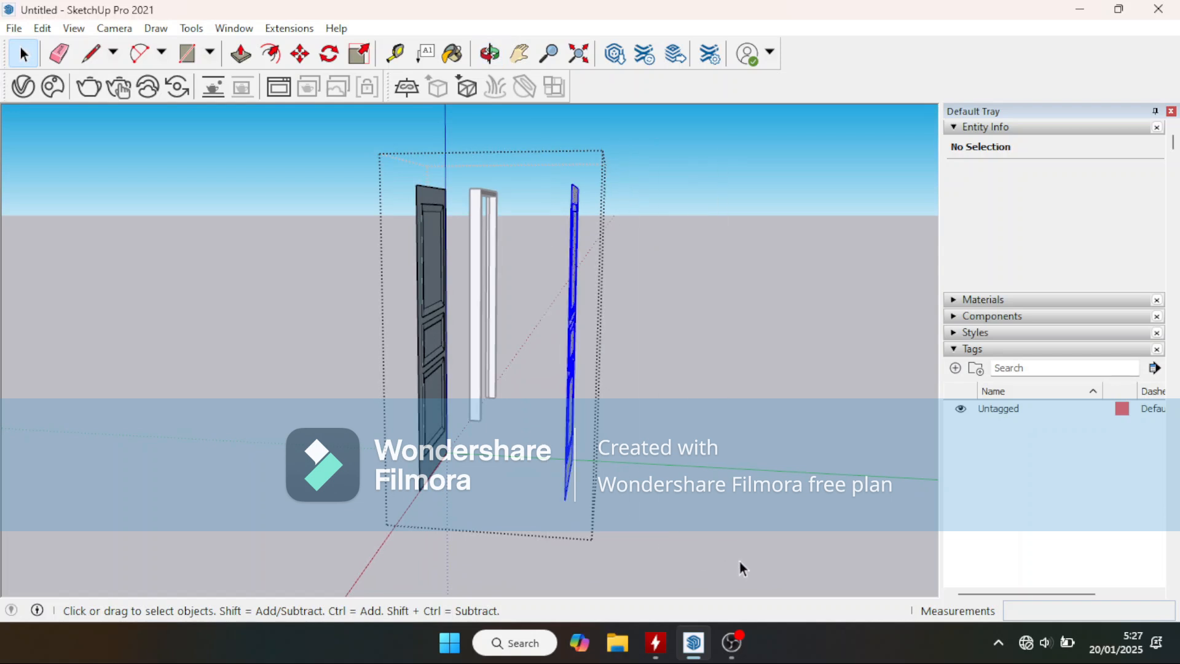
middle_click_drag(653, 478, 516, 553)
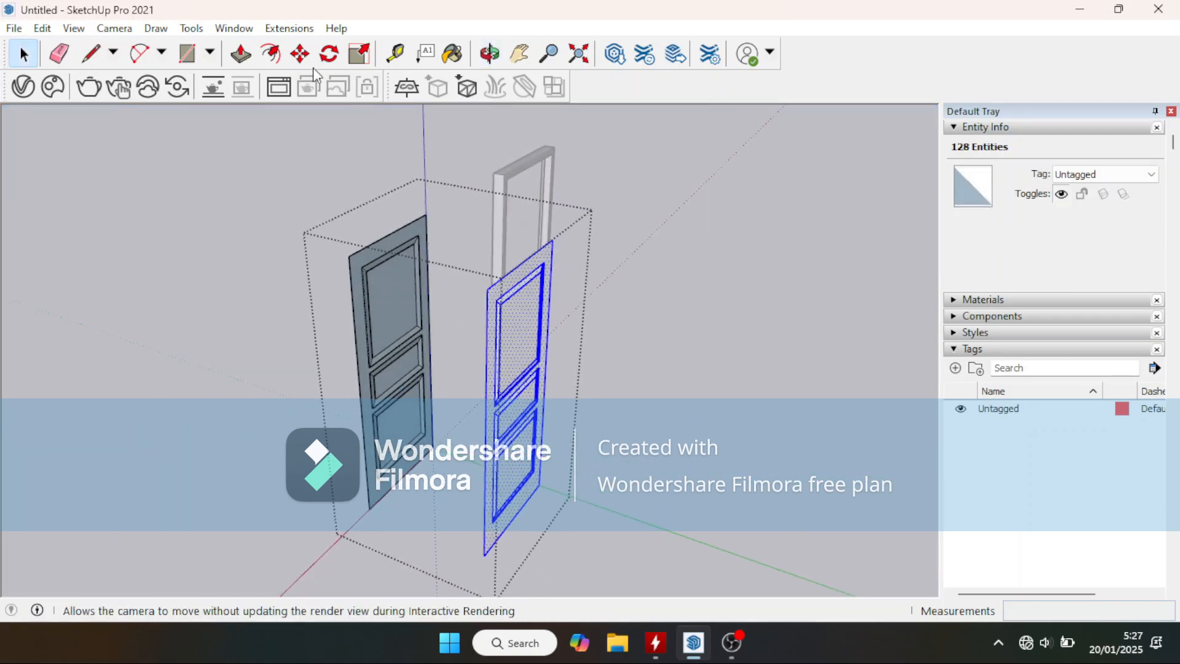
left_click(300, 54)
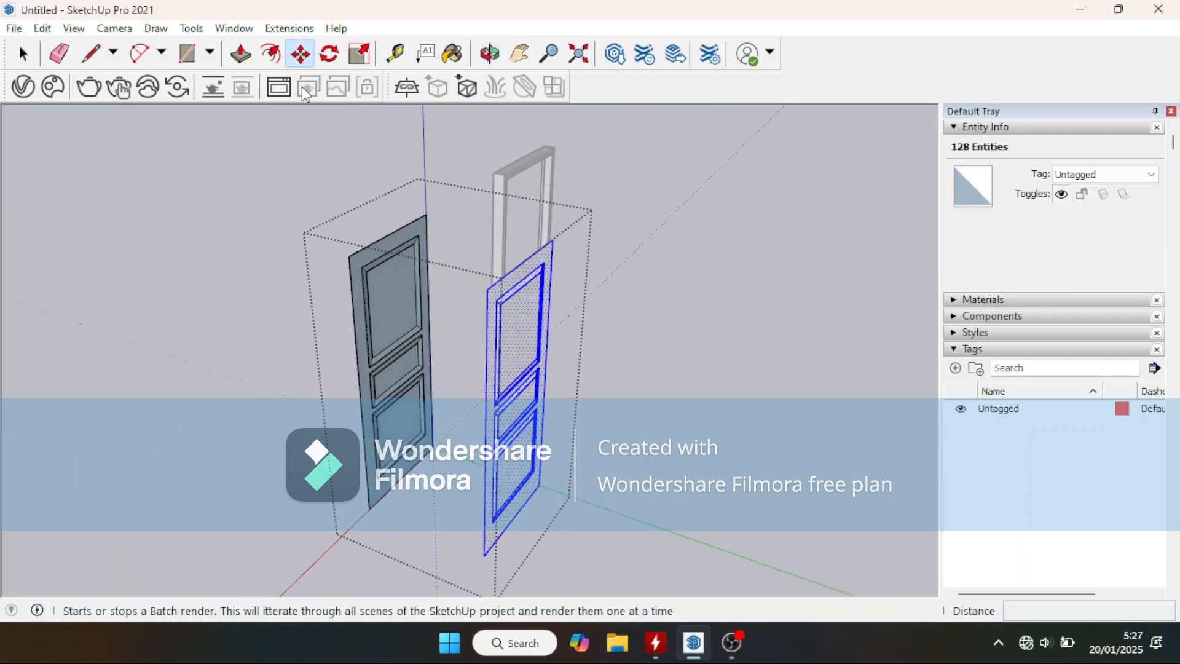
left_click(484, 557)
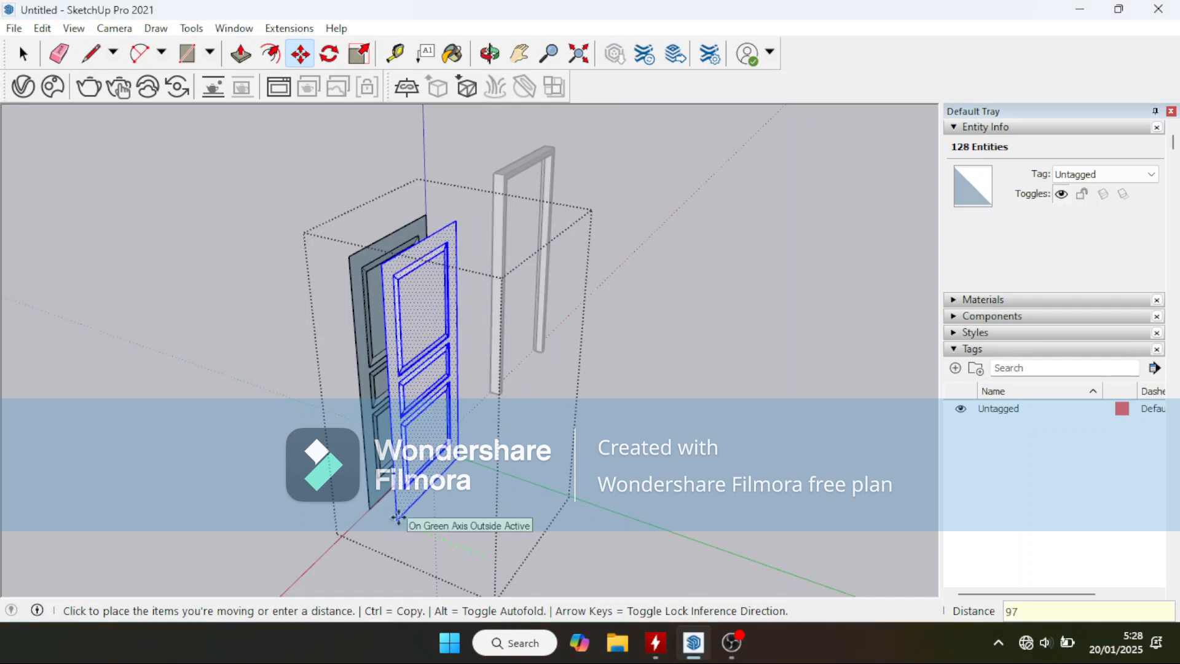
key("Return")
Step: Draw connecting edges between the two door faces at both upper corners to close the door's top side
scroll(342, 298, "up", 2)
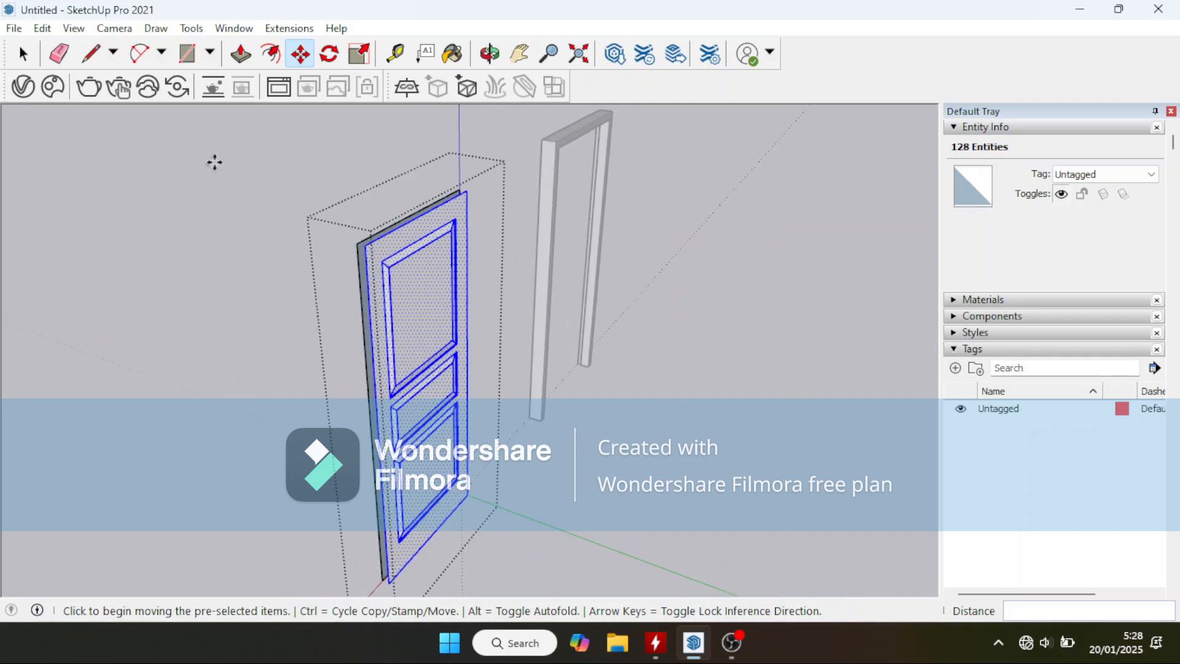
left_click(91, 53)
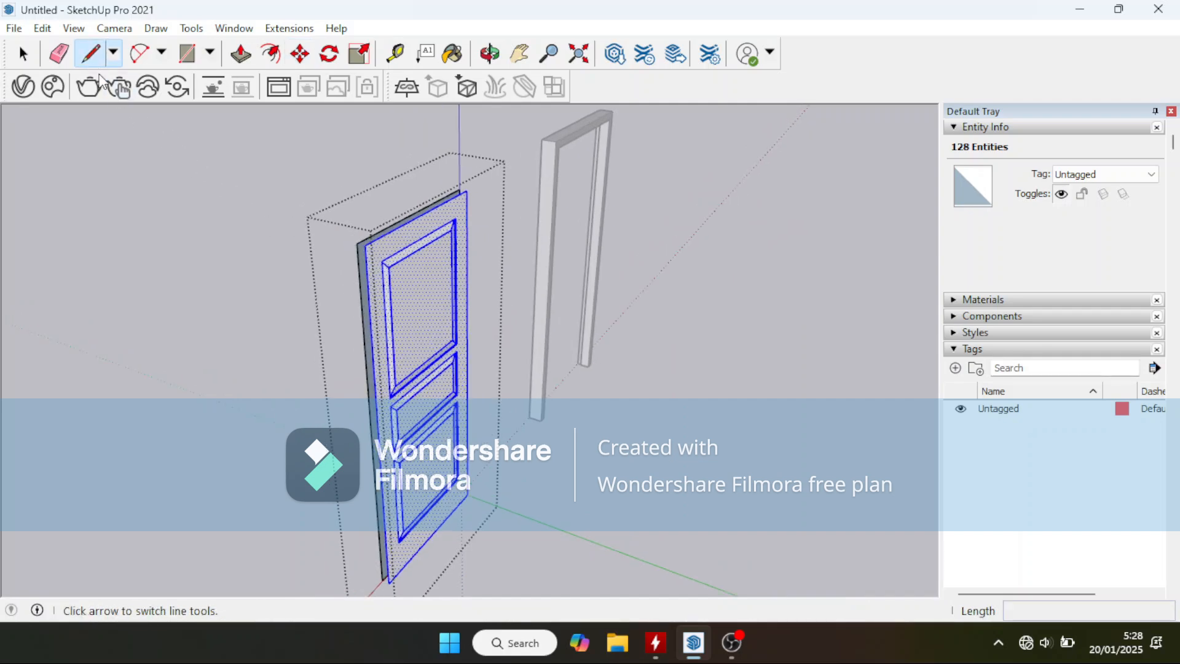
scroll(357, 243, "up", 2)
left_click(358, 240)
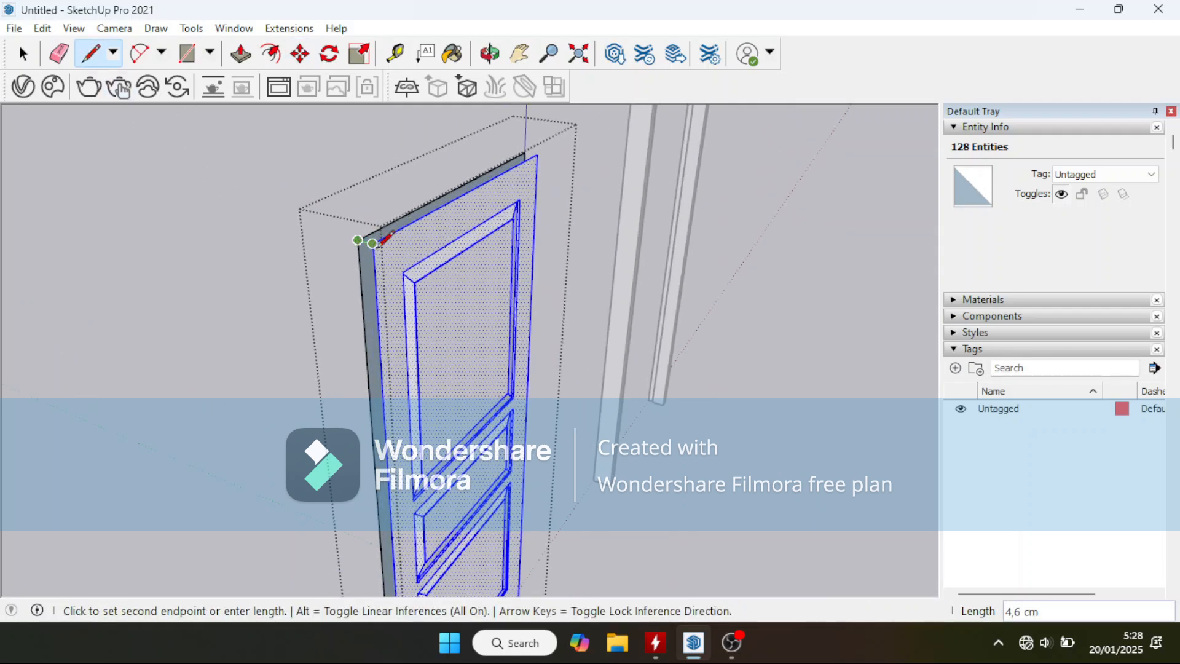
scroll(376, 295, "down", 1)
scroll(530, 166, "up", 5)
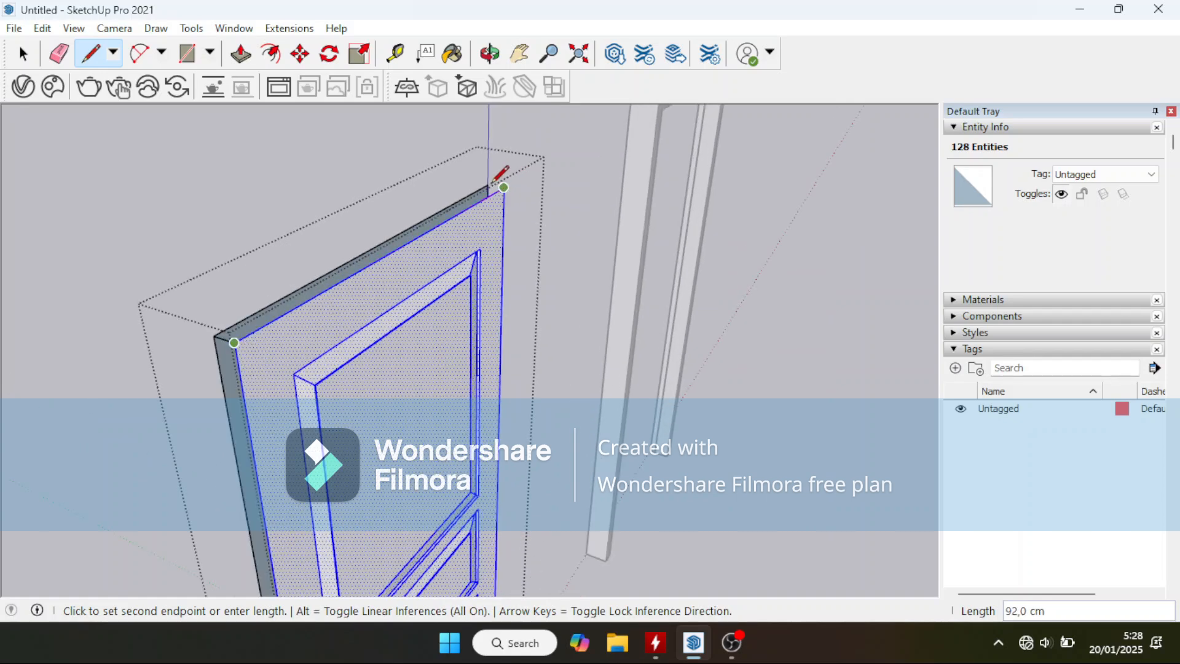
key("Escape")
left_click(488, 186)
key("Escape")
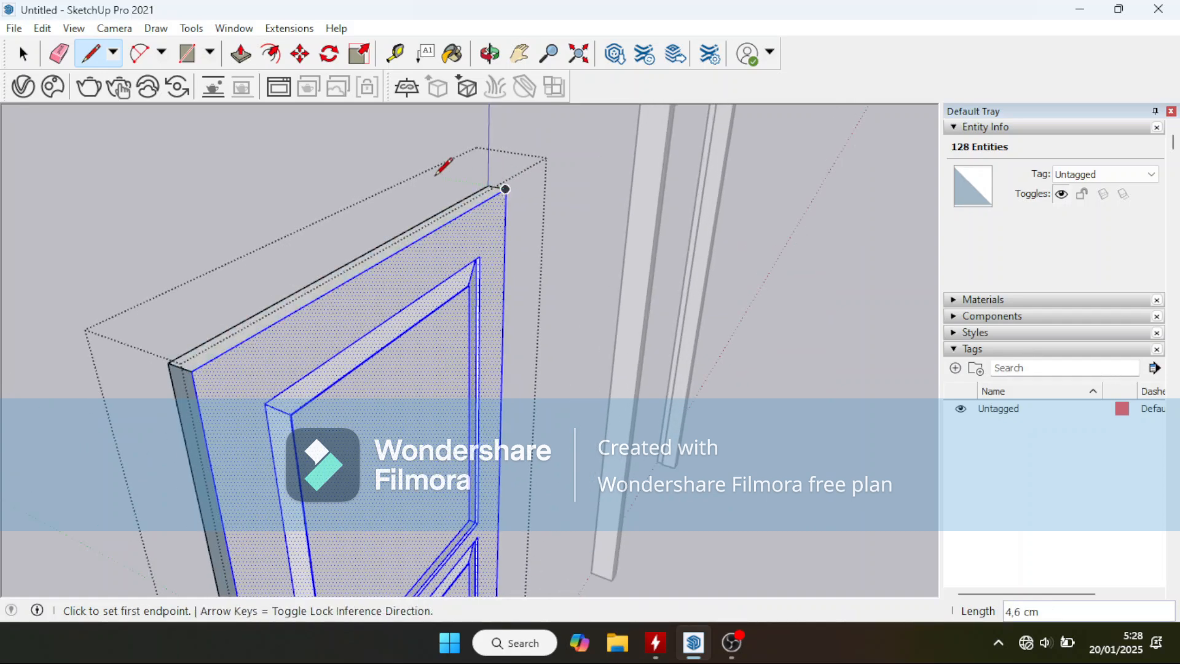
Step: Connect the two door faces with edges at both lower corners to close the remaining sides, and exit the group
scroll(442, 163, "down", 8)
scroll(393, 513, "up", 2)
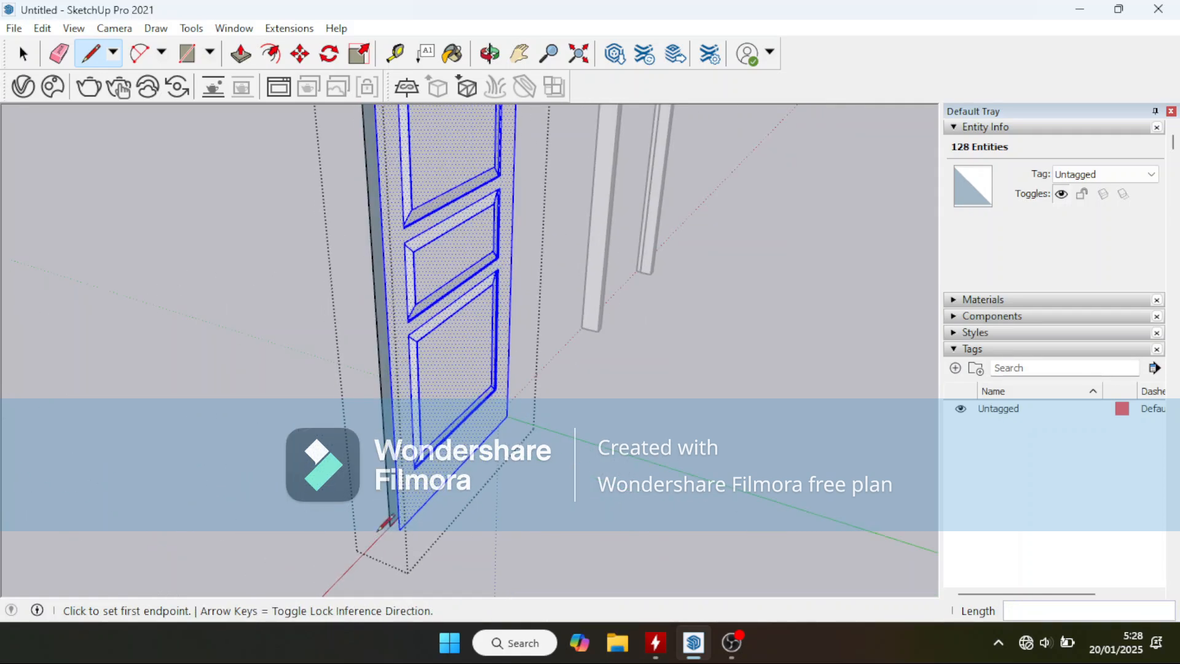
left_click(391, 523)
key("Escape")
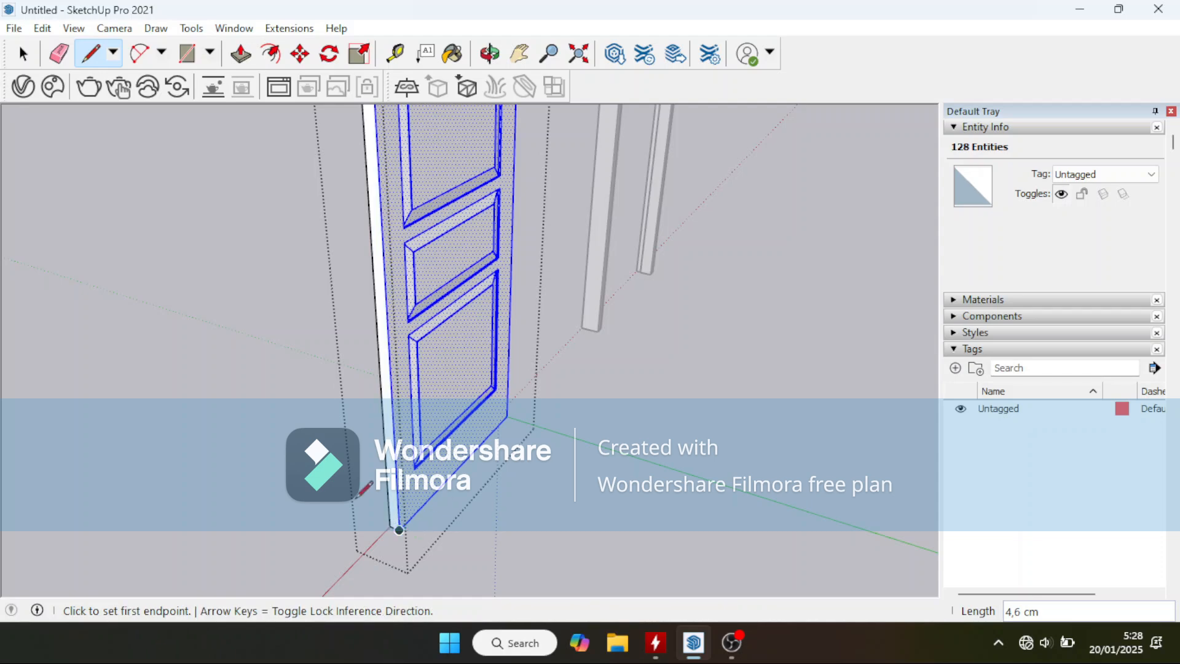
mouse_move(400, 526)
middle_mouse_down()
mouse_move(482, 476)
mouse_move(13, 479)
mouse_move(271, 485)
mouse_move(6, 471)
middle_mouse_up()
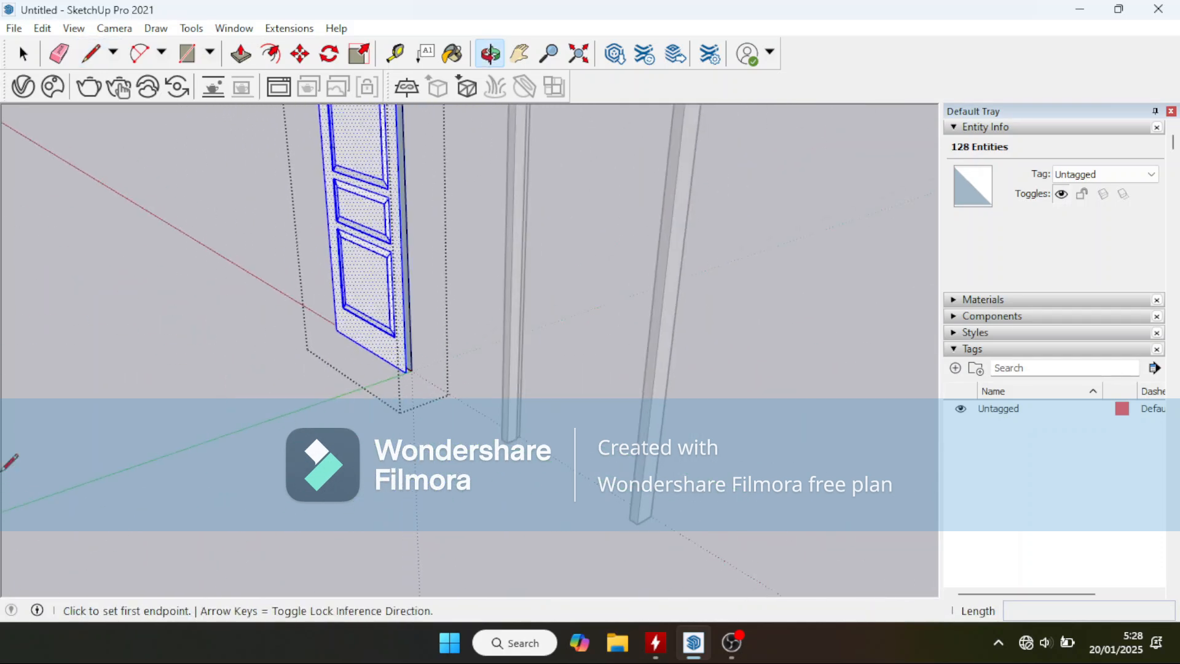
scroll(454, 370, "up", 3)
left_click(358, 375)
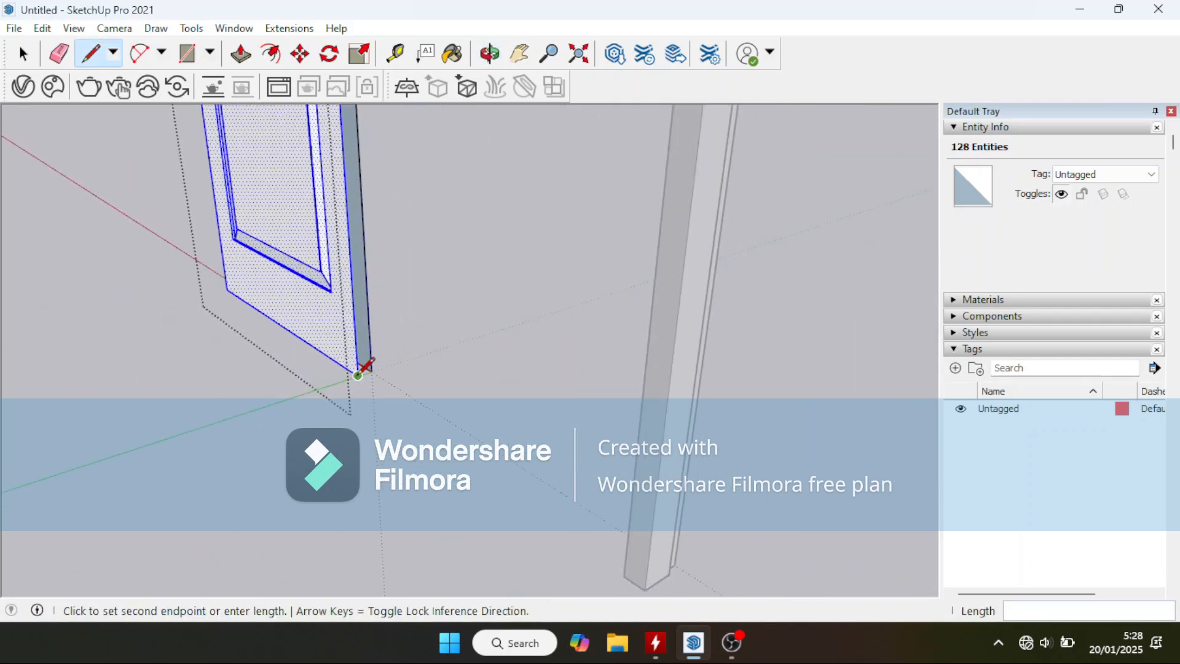
left_click(371, 371)
mouse_move(326, 381)
middle_mouse_down()
mouse_move(403, 245)
mouse_move(371, 300)
mouse_move(373, 176)
mouse_move(398, 357)
mouse_move(473, 389)
middle_mouse_up()
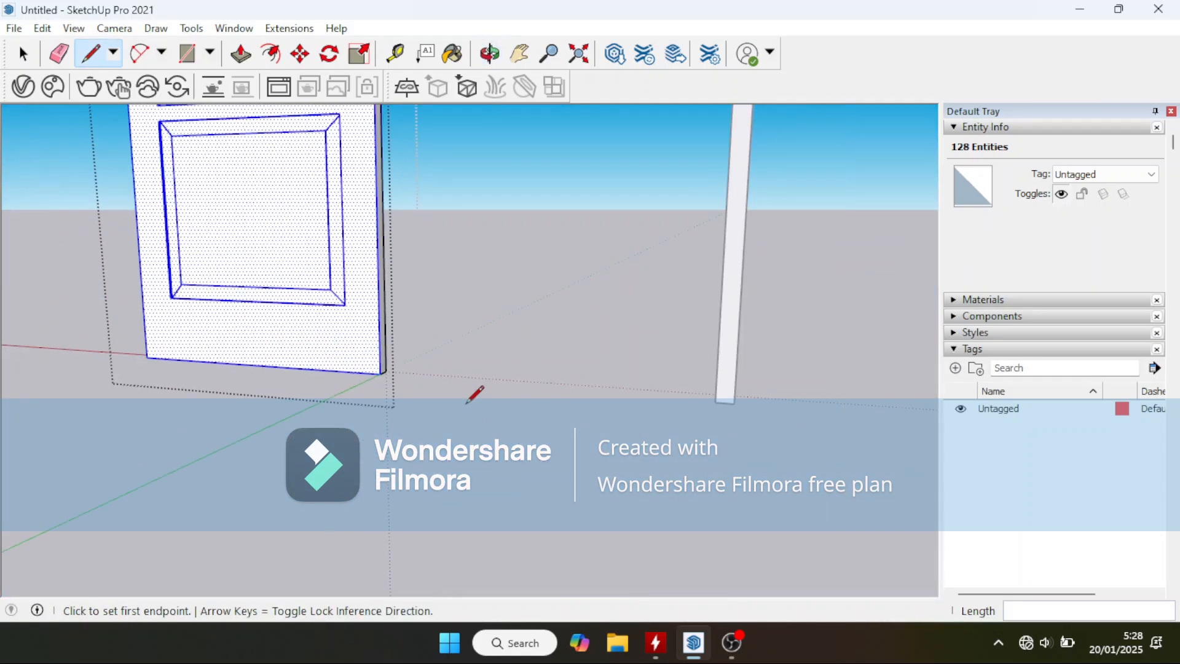
scroll(474, 396, "down", 3)
left_click(24, 54)
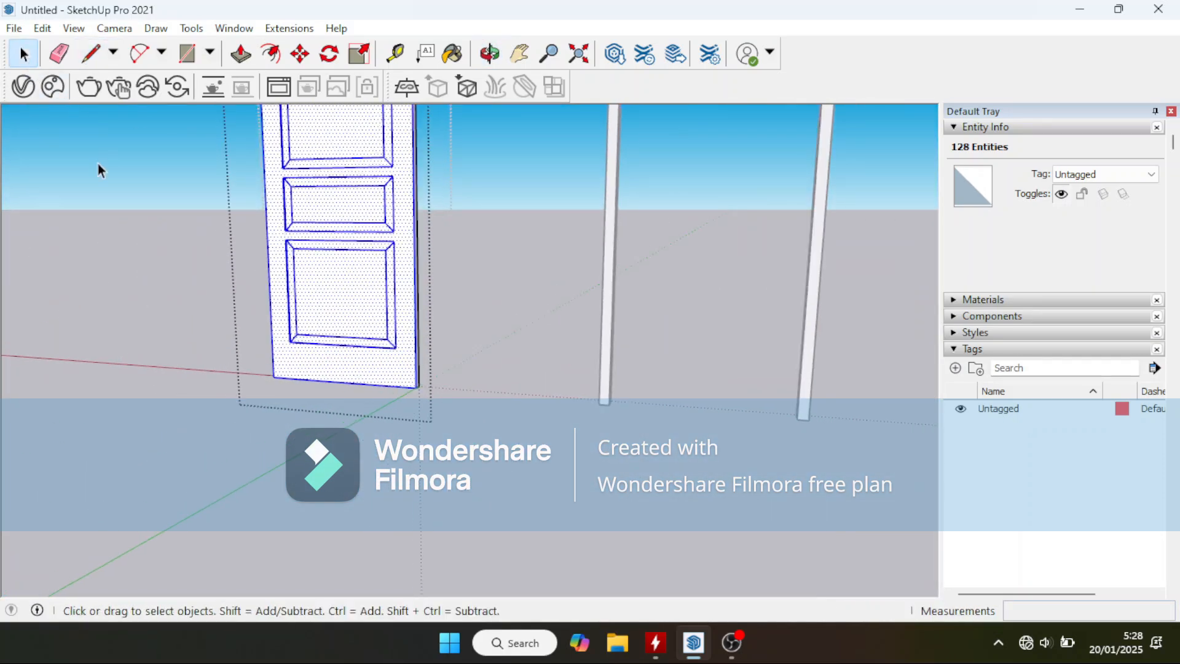
left_click(98, 163)
Step: Move the finished door group 200 cm along the red axis, back into the frame
middle_click_drag(98, 163, 398, 346)
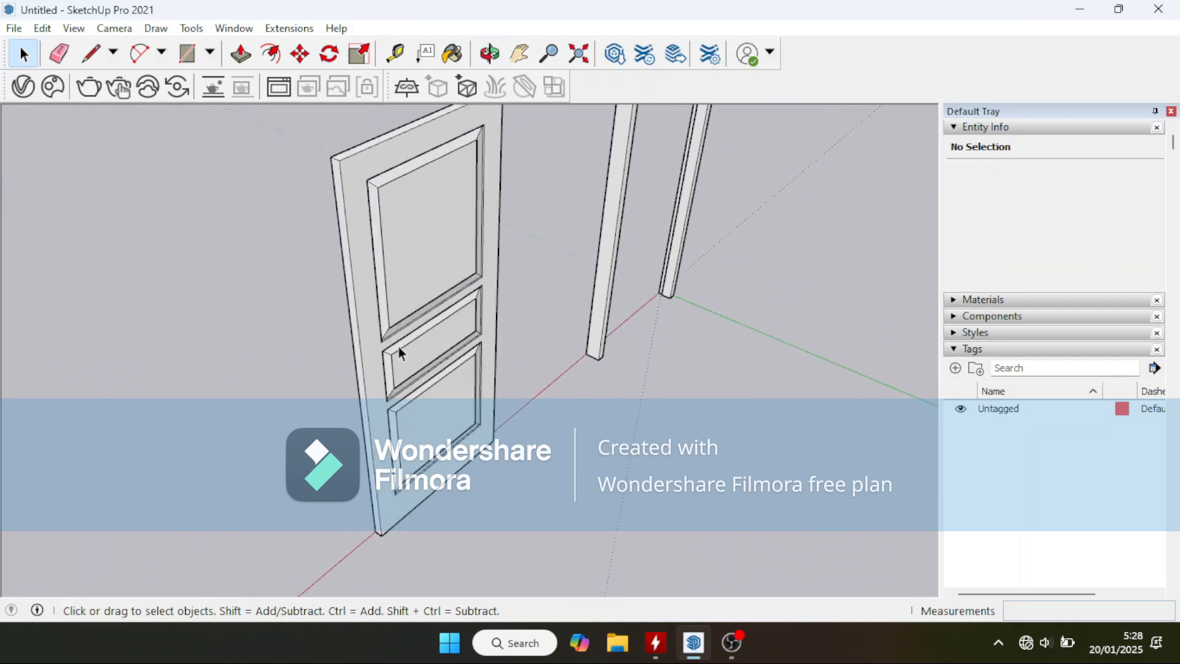
left_click(418, 383)
middle_click_drag(474, 381, 456, 392)
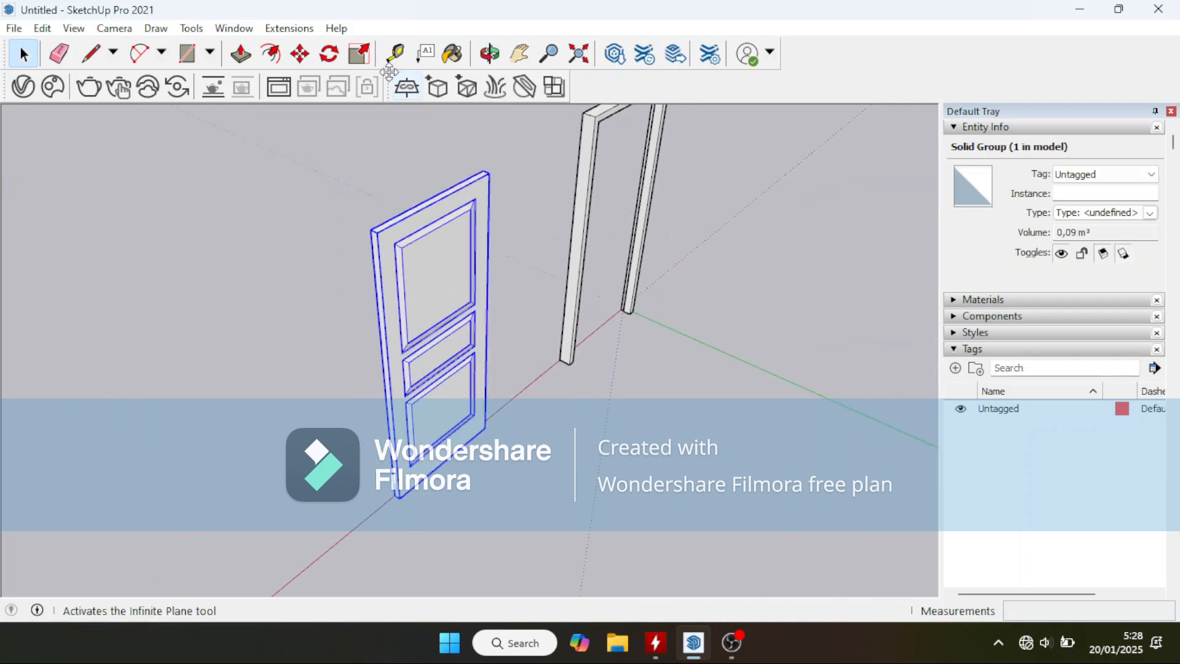
left_click(300, 54)
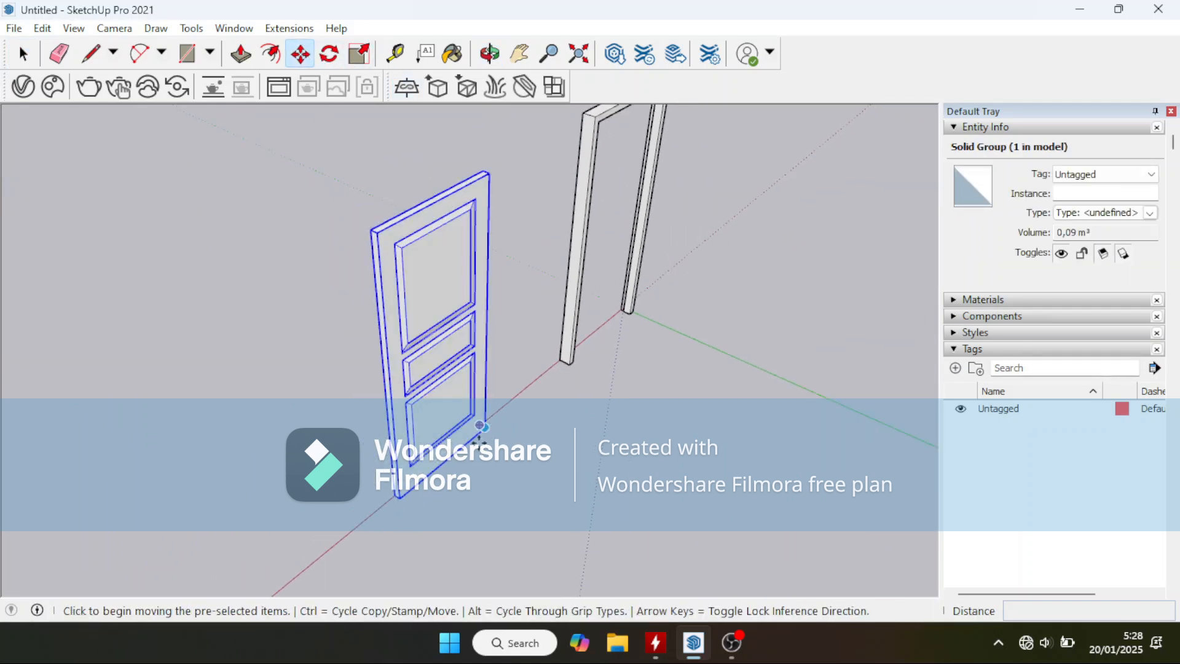
left_click(444, 456)
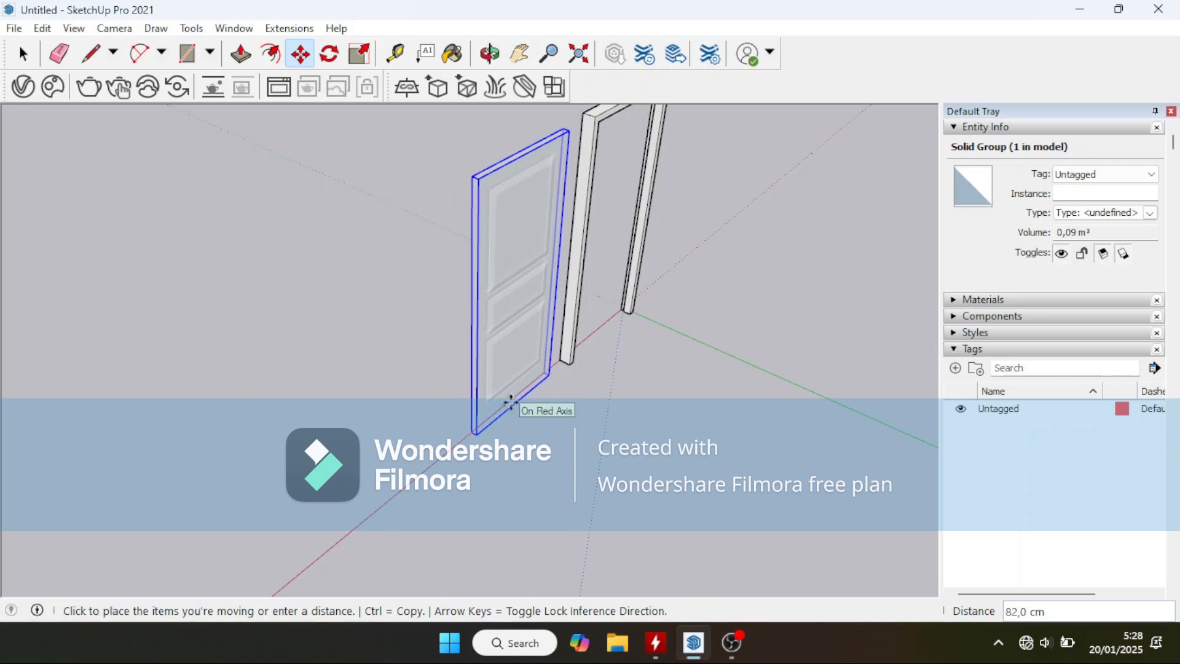
type("200")
key("Return")
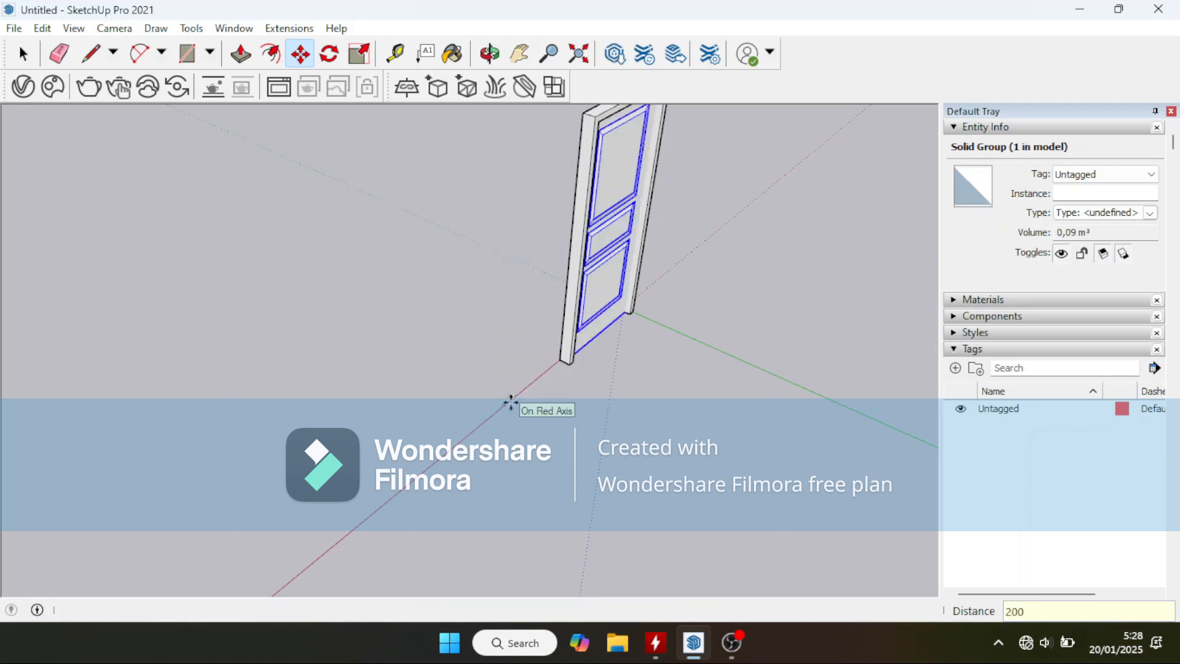
Step: Examine how the door sits in the frame's notch at the lower corner, from below and from both faces
middle_click_drag(490, 401, 259, 367)
key("m")
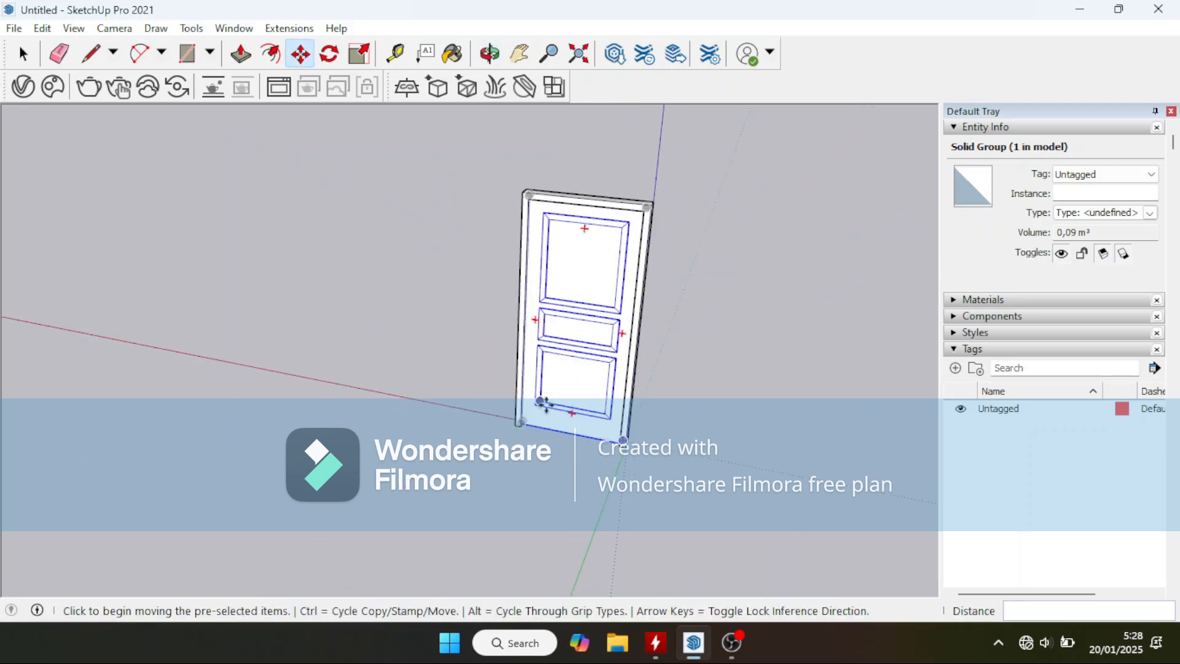
scroll(550, 427, "up", 3)
middle_click_drag(549, 426, 435, 198)
scroll(454, 444, "up", 4)
scroll(489, 387, "up", 4)
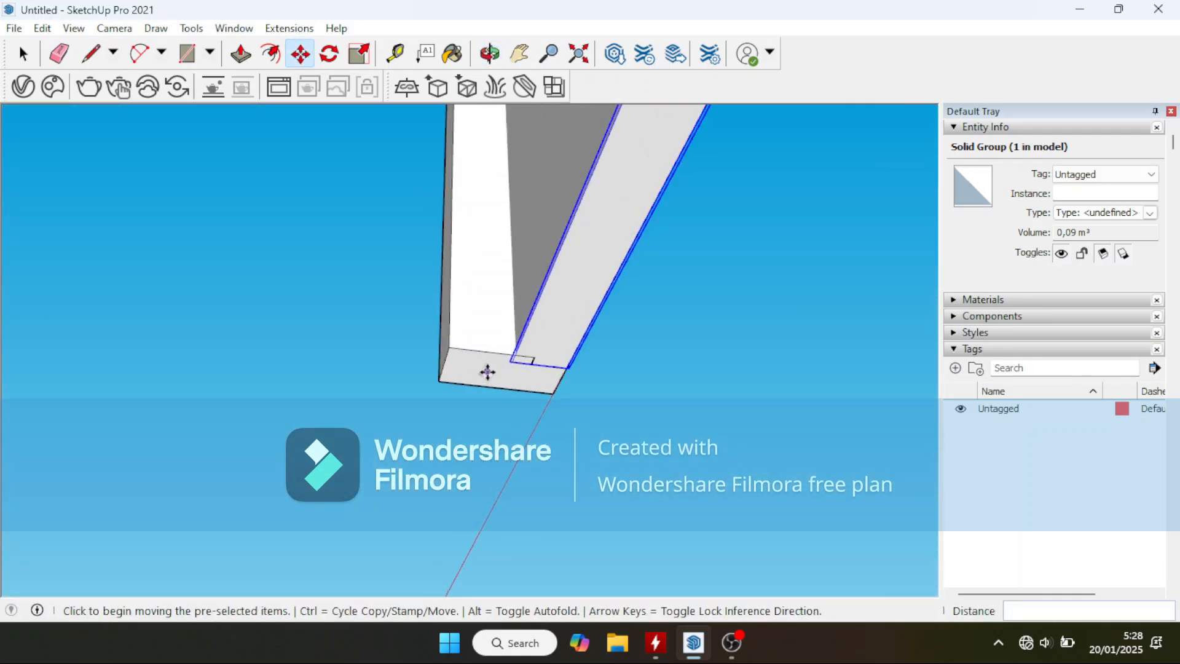
middle_click_drag(516, 295, 534, 400)
scroll(515, 398, "down", 1)
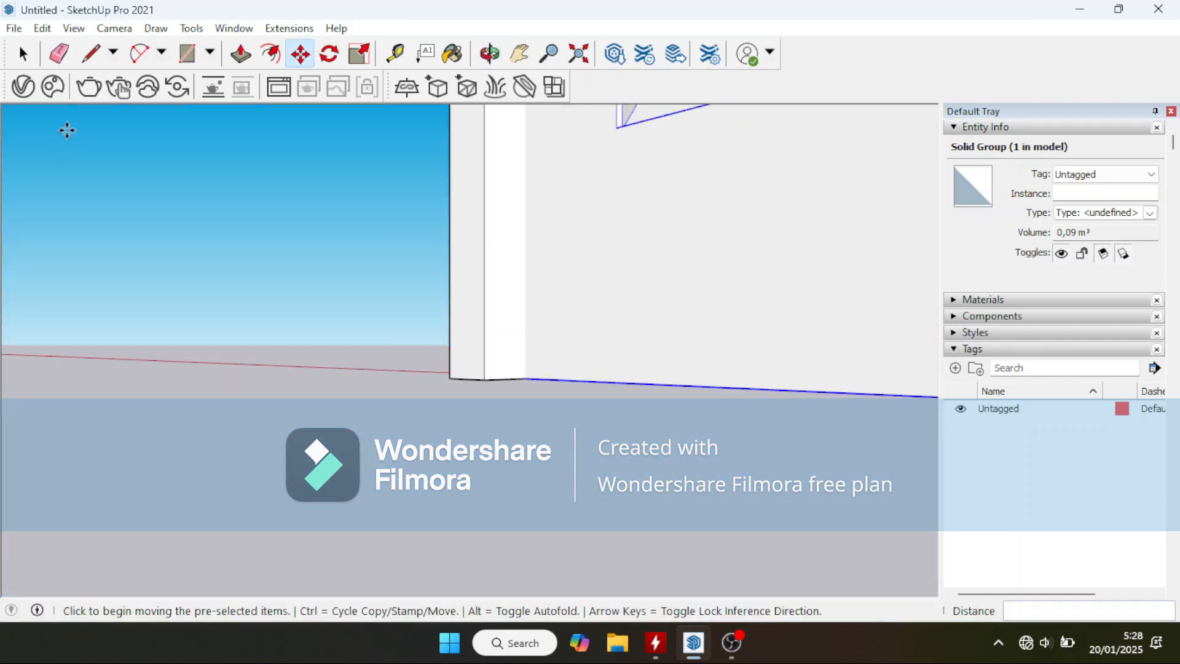
left_click(23, 54)
scroll(276, 437, "down", 2)
middle_click_drag(322, 434, 398, 464)
scroll(400, 464, "down", 3)
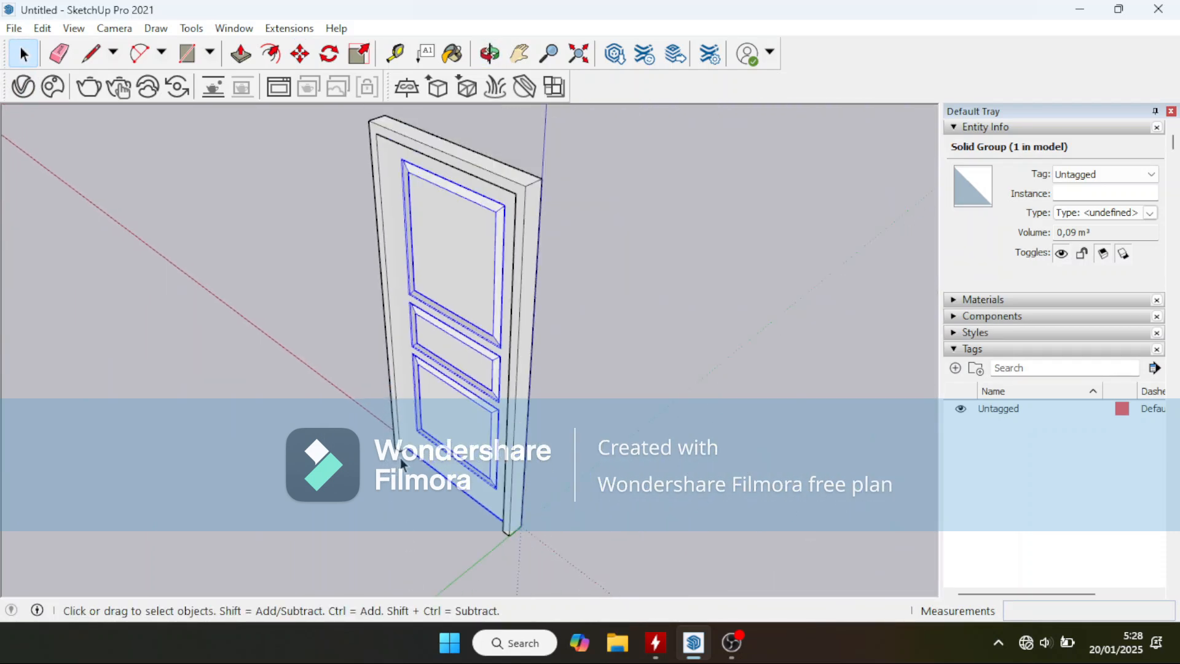
Step: Create a tag named KUSEN and assign it to the door frame group
left_click(492, 171)
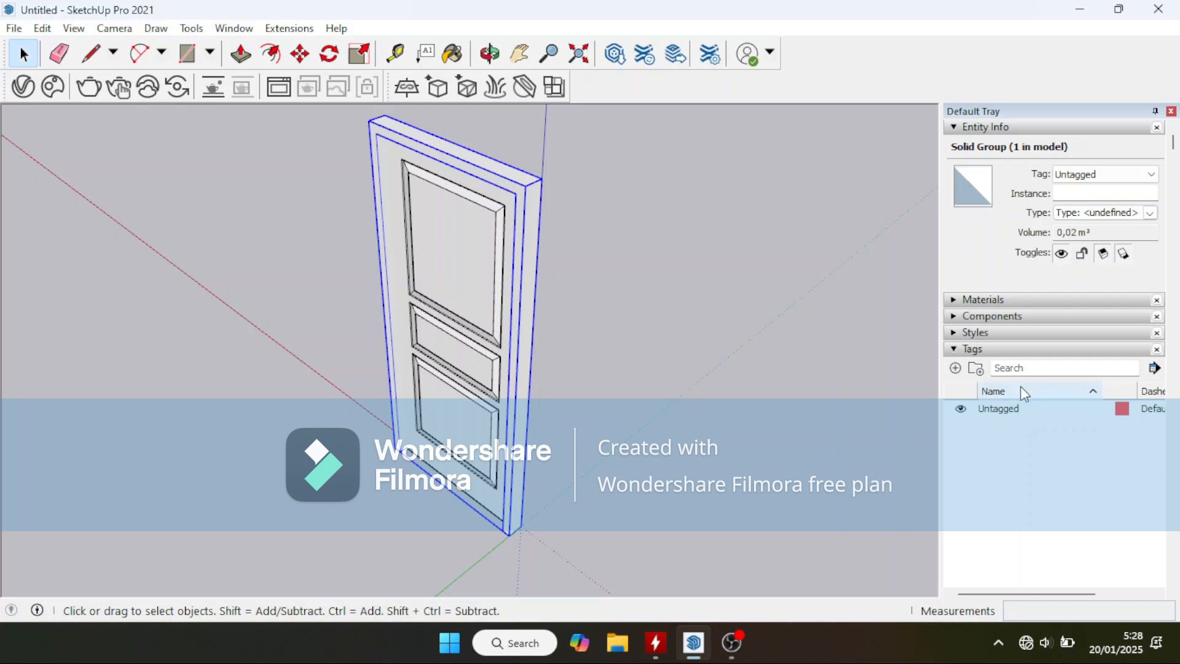
left_click(955, 368)
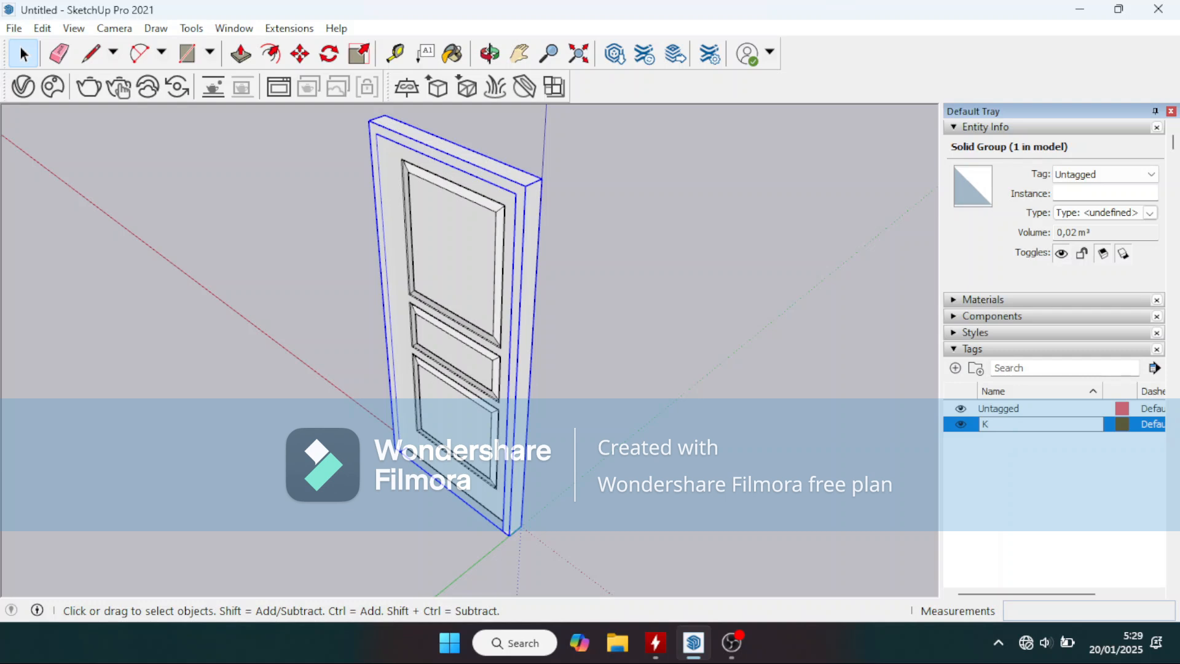
key("Return")
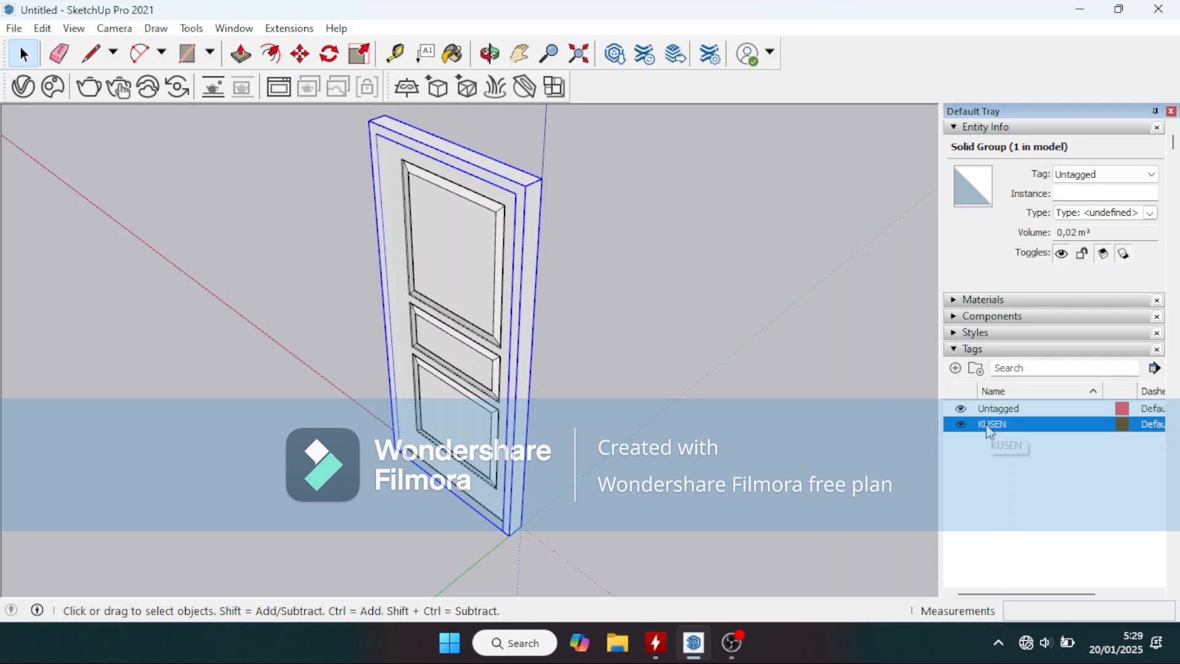
left_click(1092, 179)
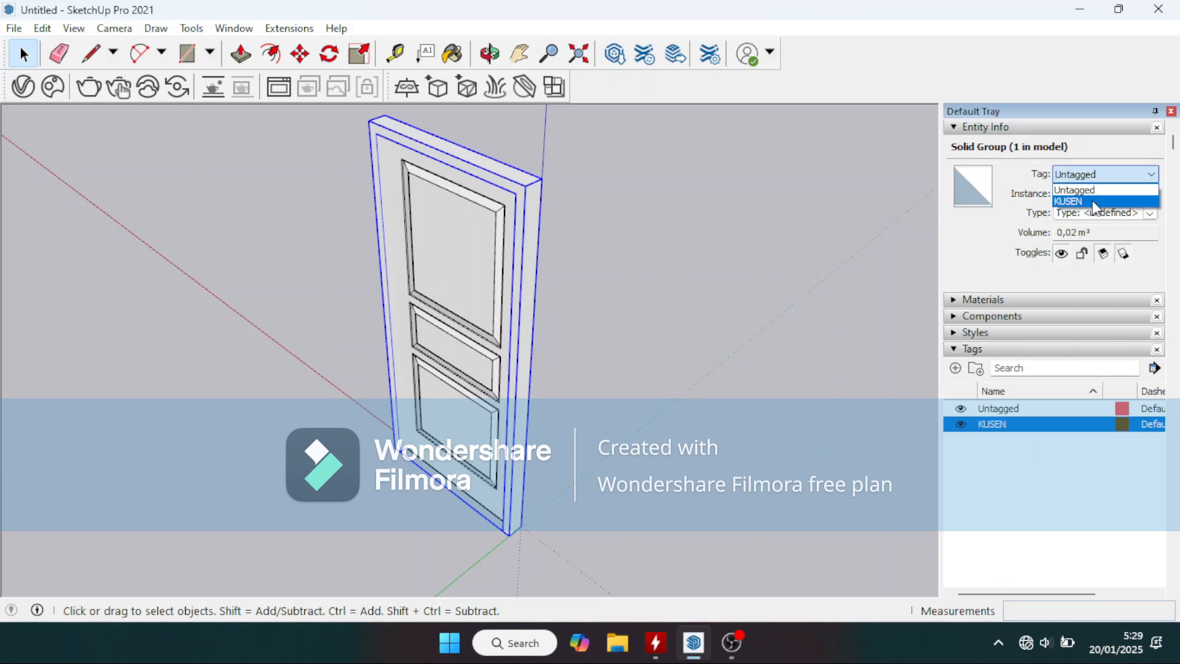
left_click(1085, 198)
Step: Create a tag named DAUN PINTU and assign it to the door group
left_click(955, 370)
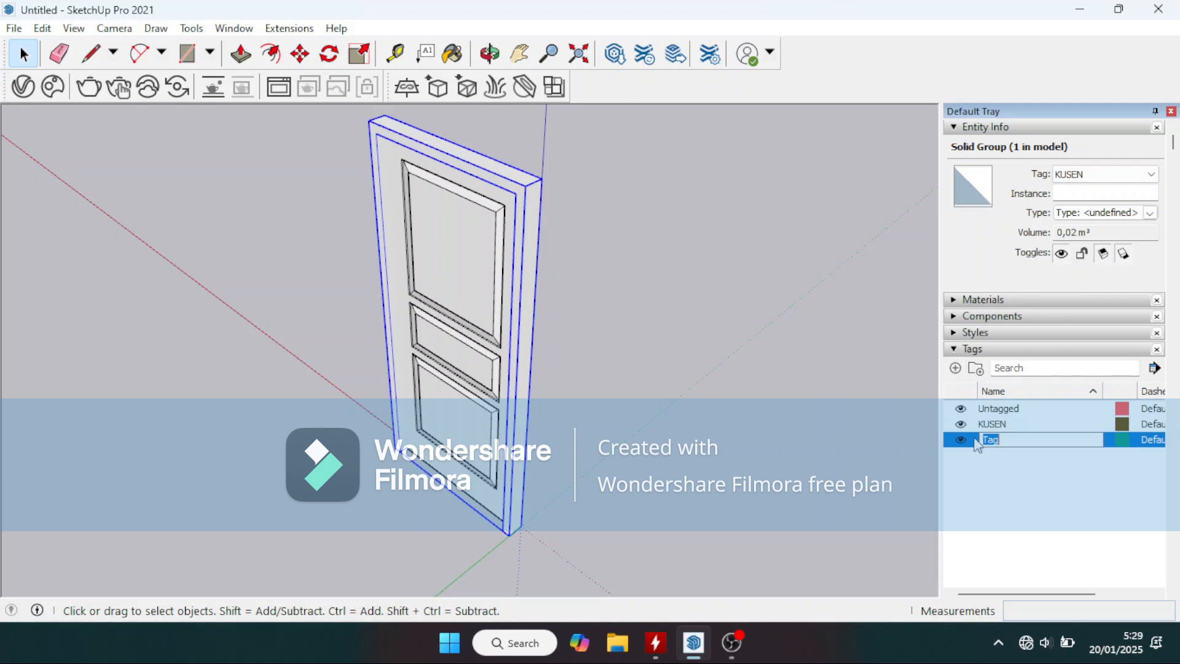
type("DAUN PINTU")
key("Return")
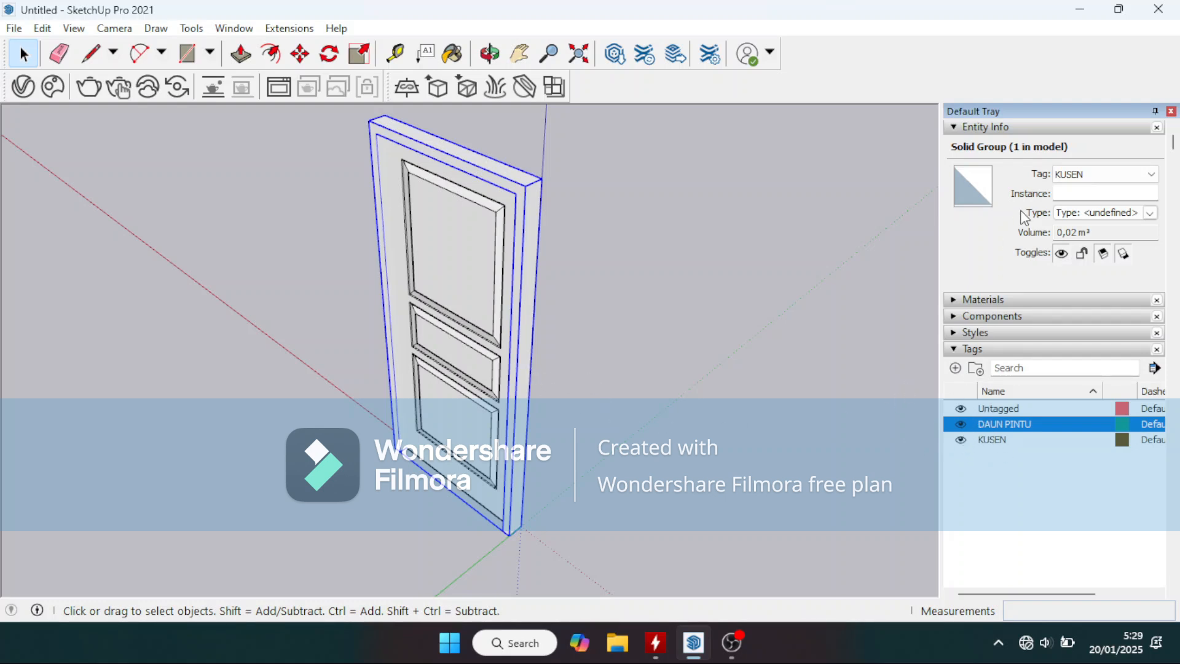
left_click(484, 334)
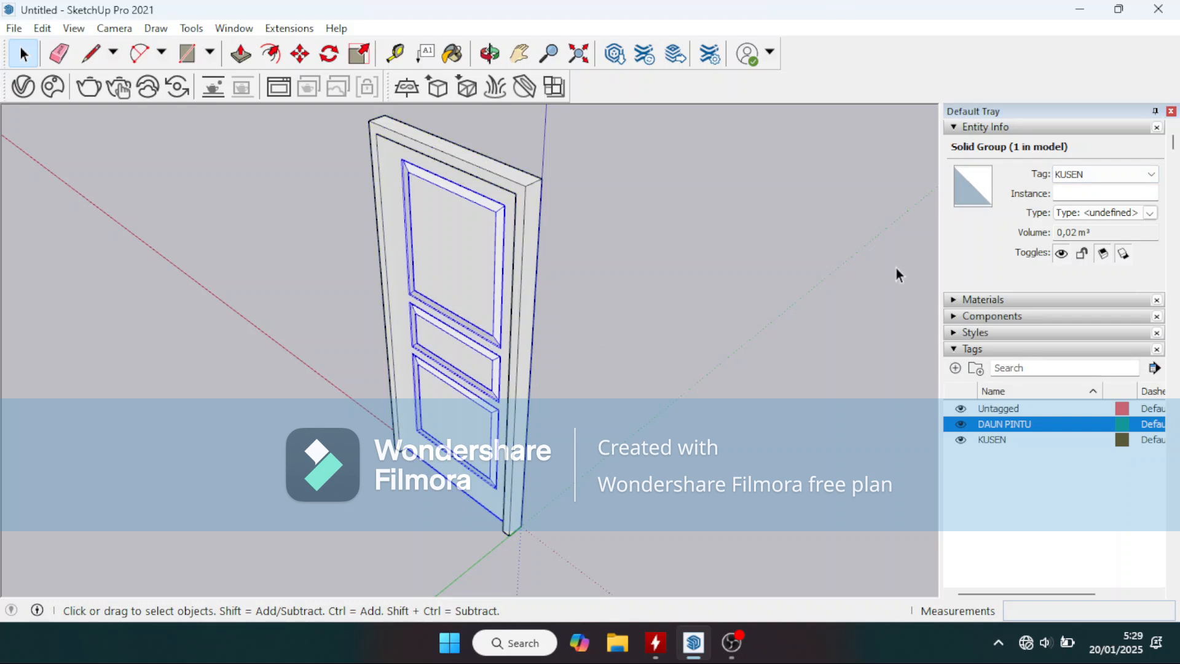
left_click(1069, 180)
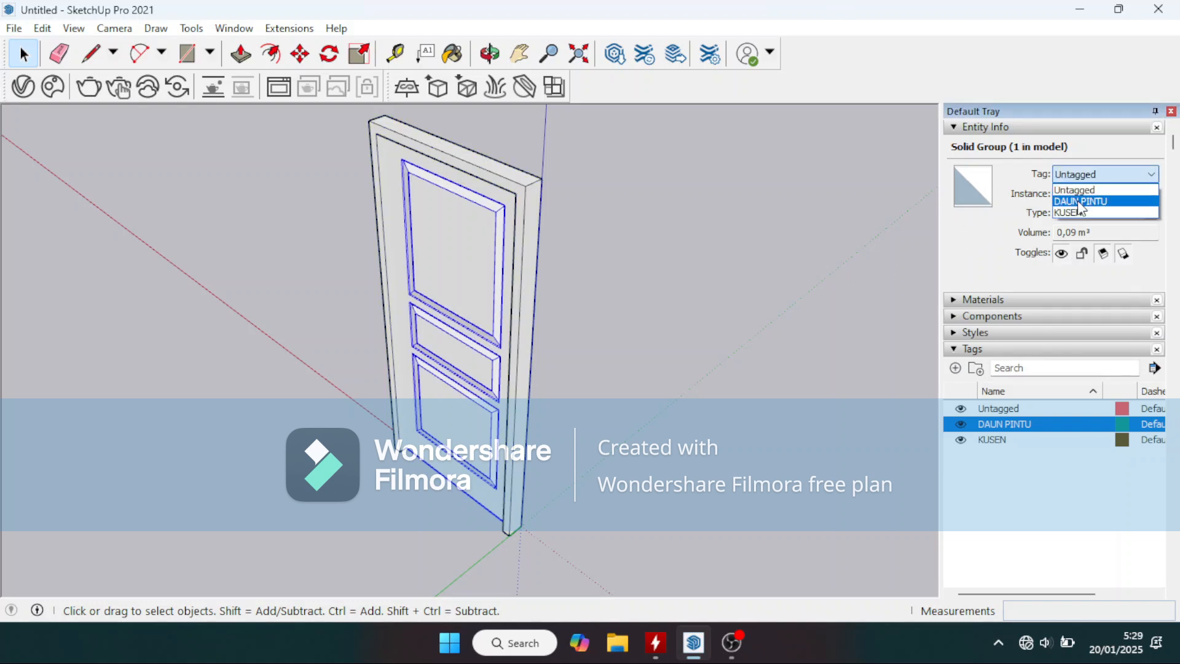
left_click(1078, 200)
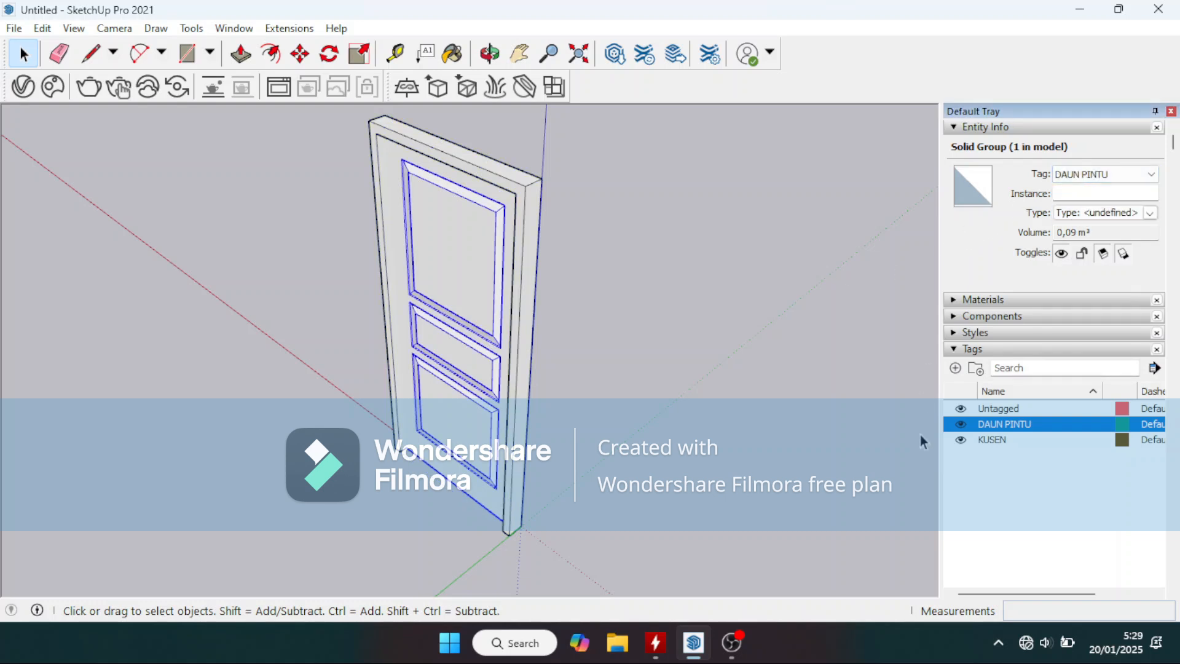
Step: Hide the DAUN PINTU tag to expose the inner side of the frame near its base
left_click(960, 424)
middle_click_drag(566, 485, 44, 479)
scroll(535, 469, "up", 8)
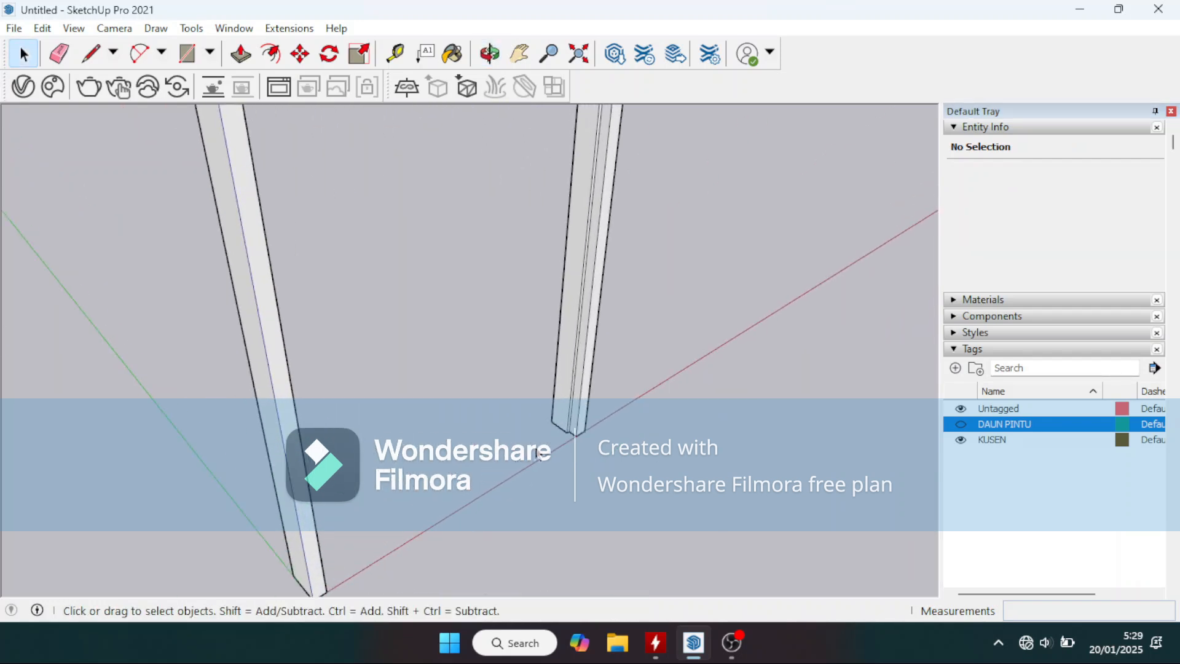
Step: Show the DAUN PINTU tag and hide the KUSEN tag so that only the door is displayed
left_click(961, 424)
left_click(960, 439)
scroll(592, 421, "down", 3)
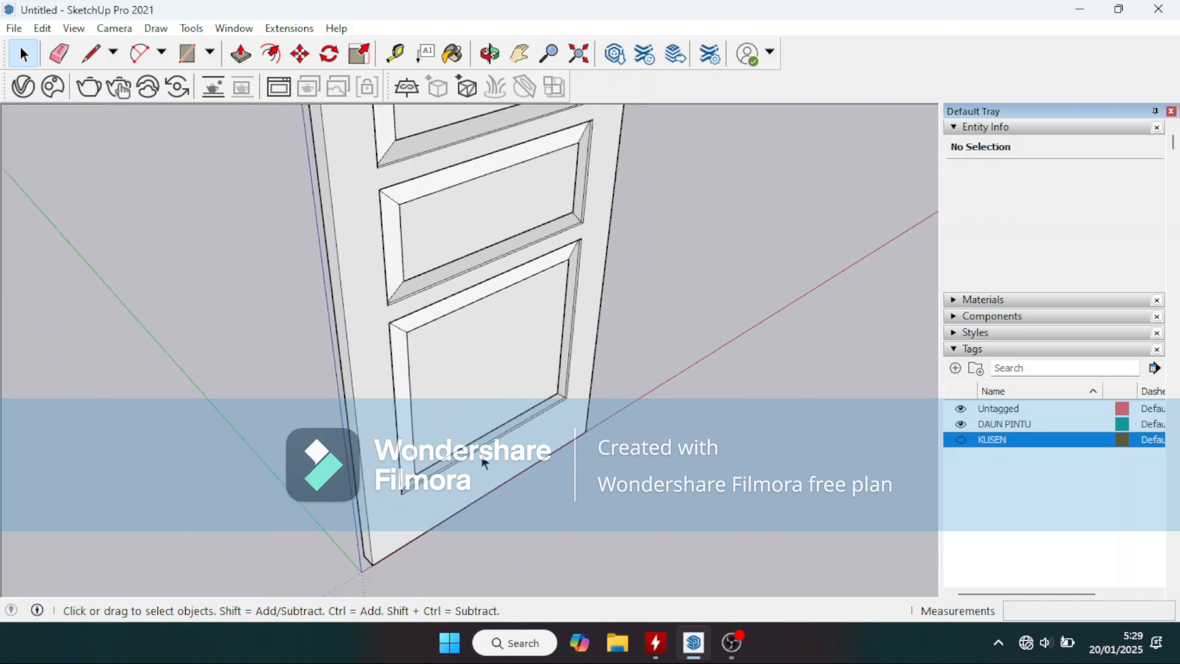
Step: Measure the door's thickness at its lower corner near the origin with a linear dimension, without placing it
left_click(234, 29)
mouse_move(191, 28)
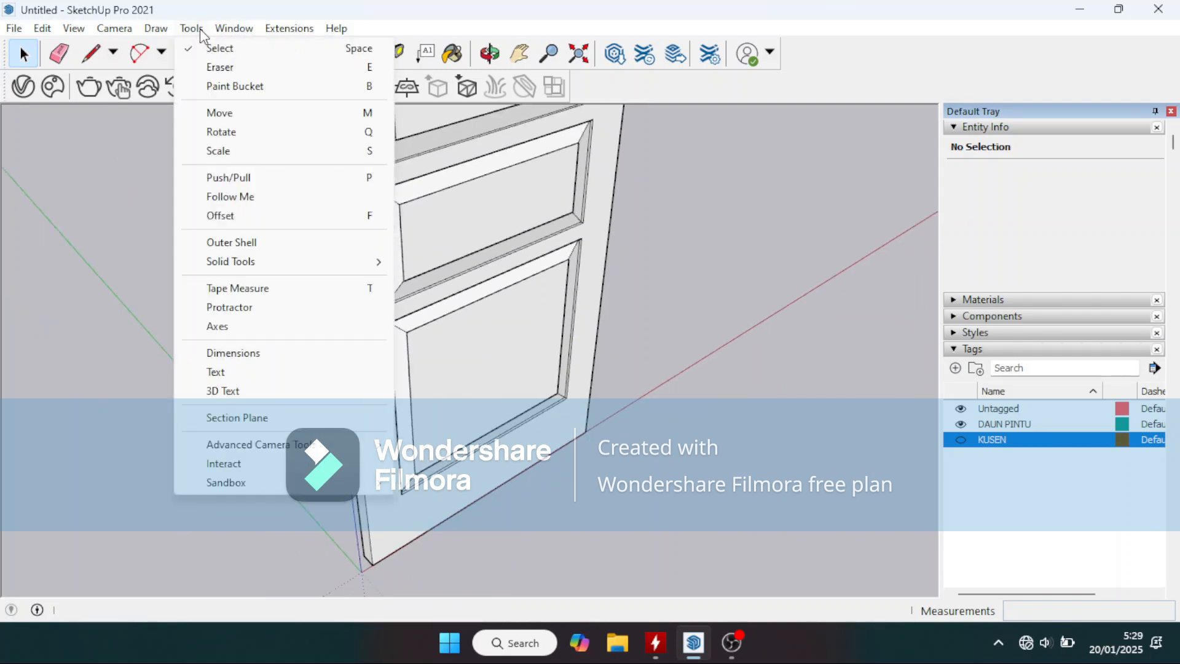
left_click(233, 353)
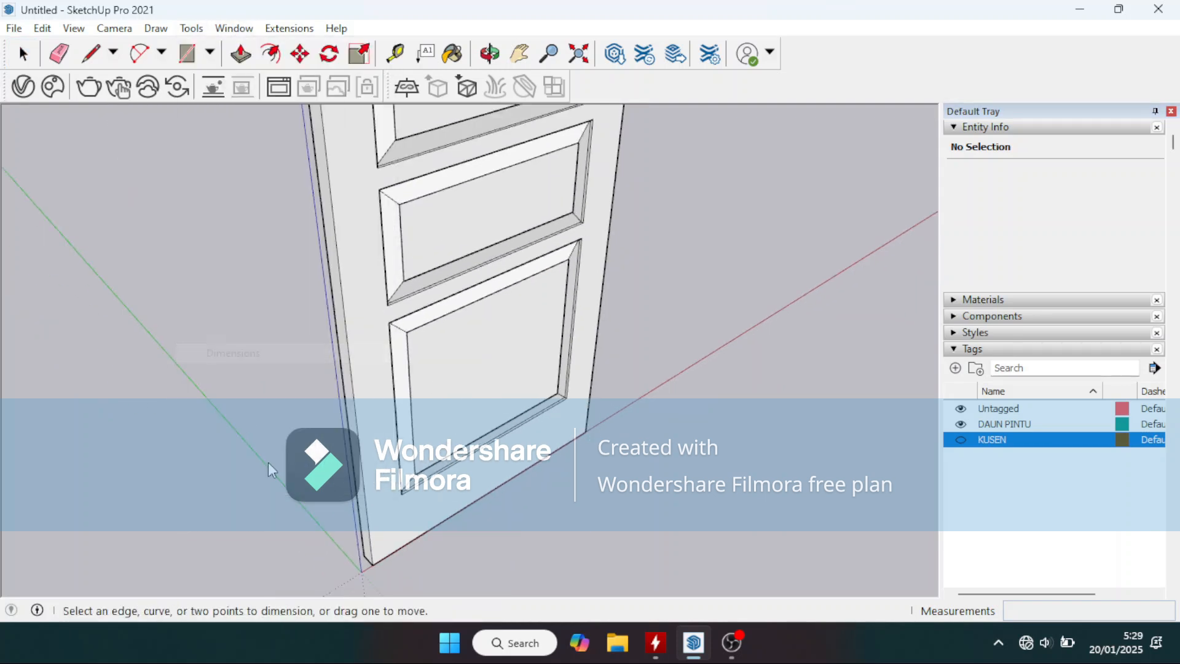
scroll(344, 581, "up", 2)
left_click(369, 548)
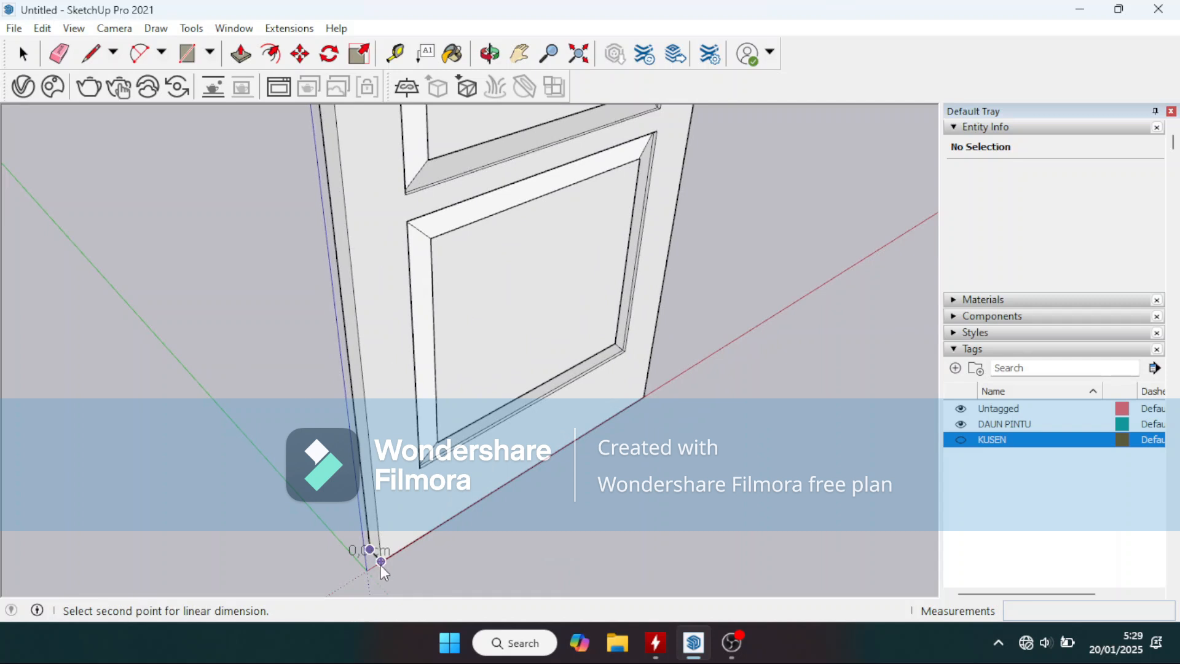
left_click(381, 562)
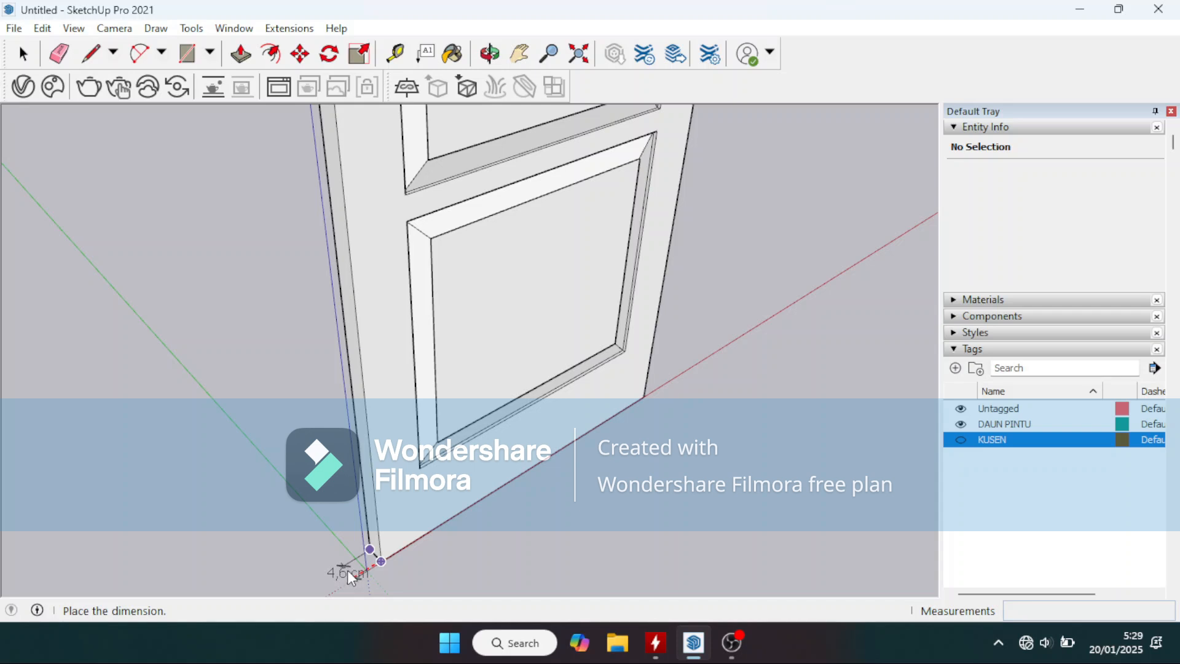
scroll(333, 561, "down", 4)
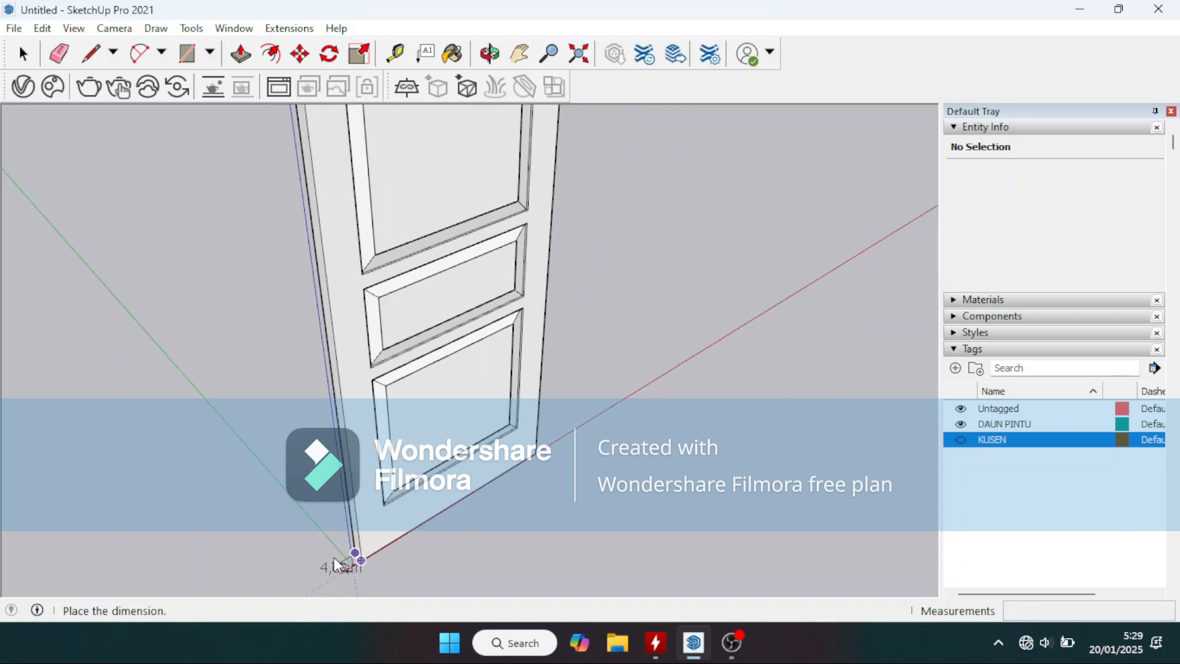
scroll(334, 557, "down", 2)
key("Escape")
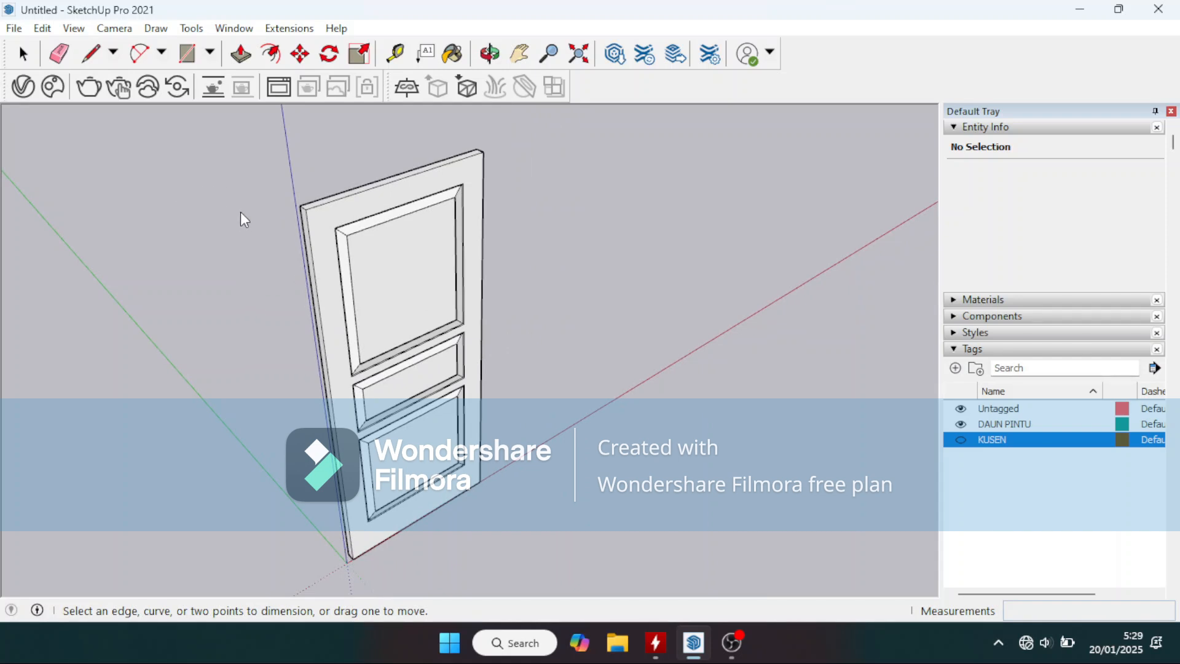
Step: Open the door group and delete the short thickness edges joining its two faces at both upper corners
middle_click_drag(243, 215, 940, 342)
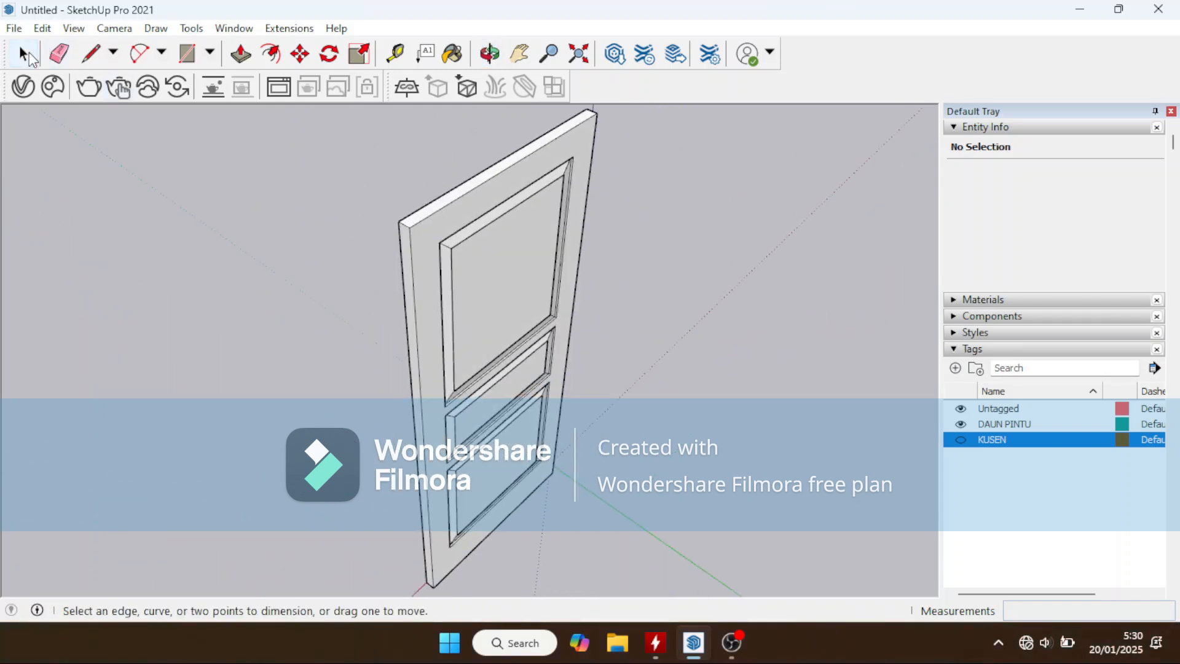
key("space")
scroll(436, 270, "down", 2)
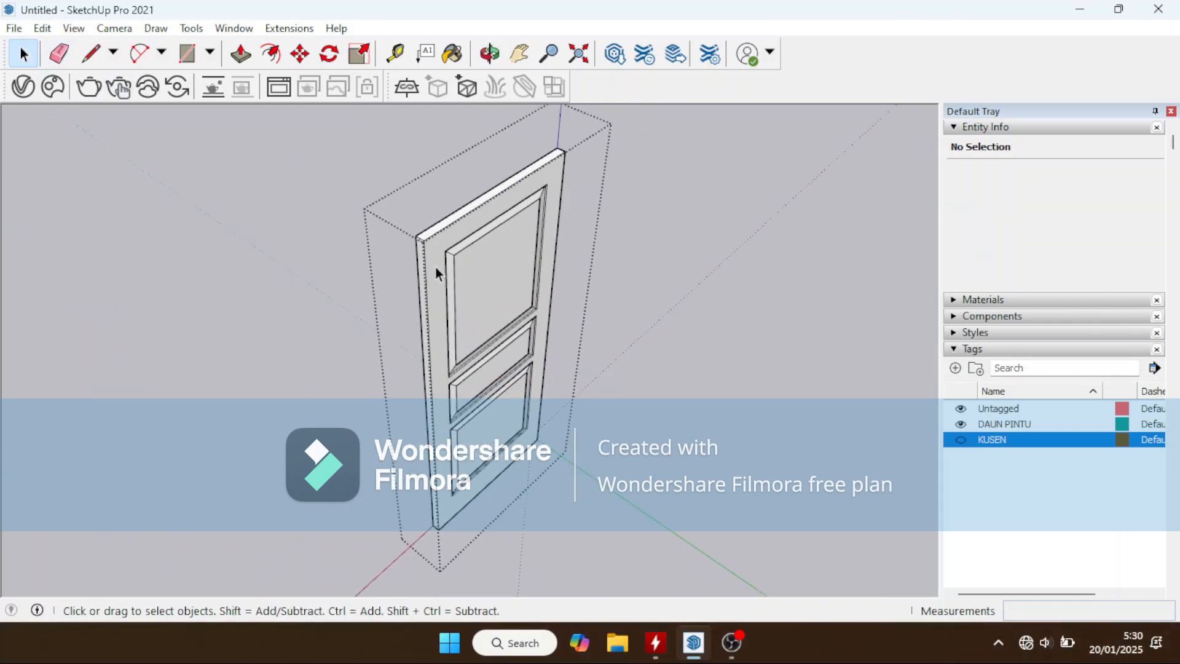
scroll(419, 246, "up", 4)
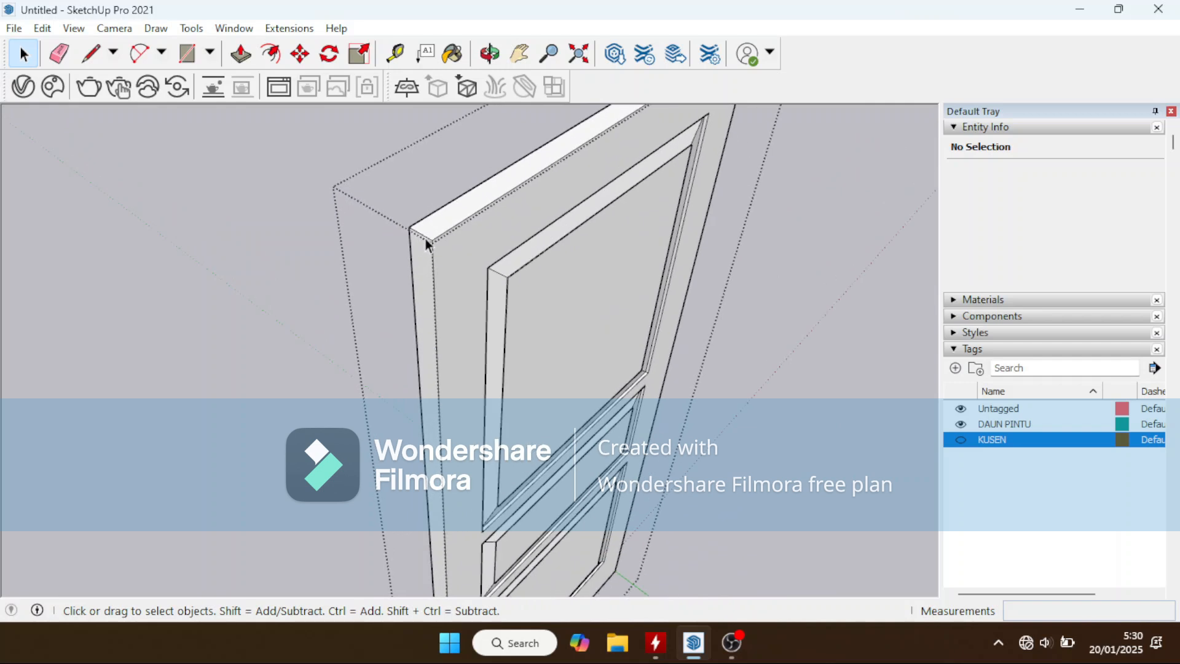
scroll(472, 290, "down", 4)
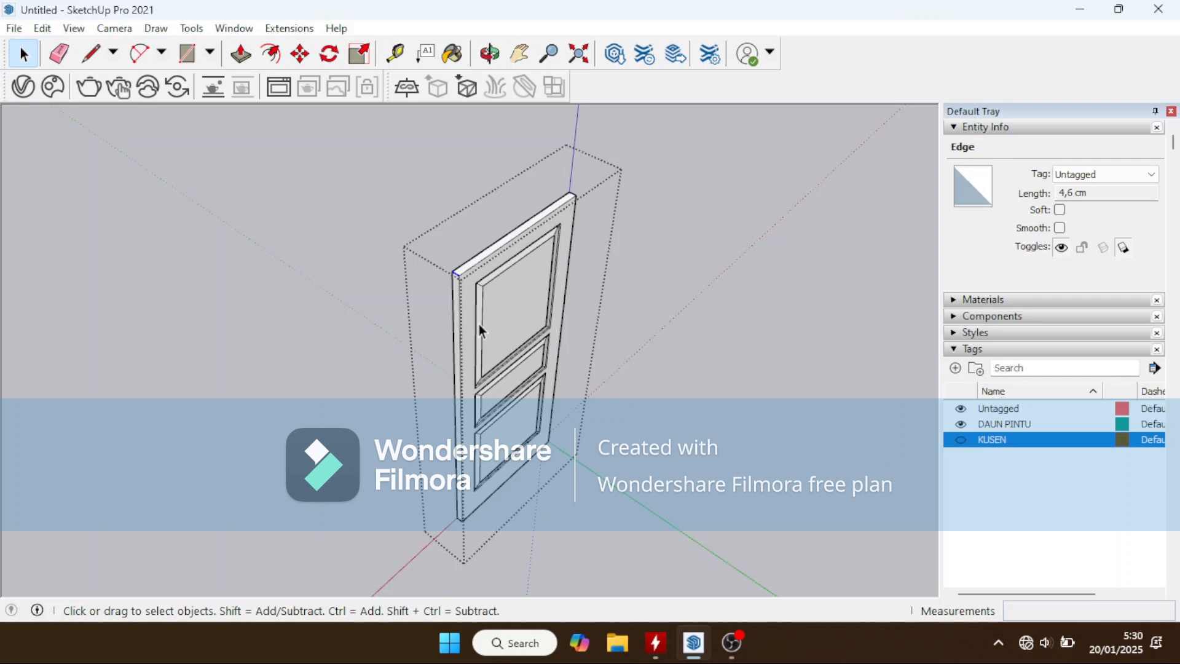
key("Escape")
scroll(574, 197, "up", 4)
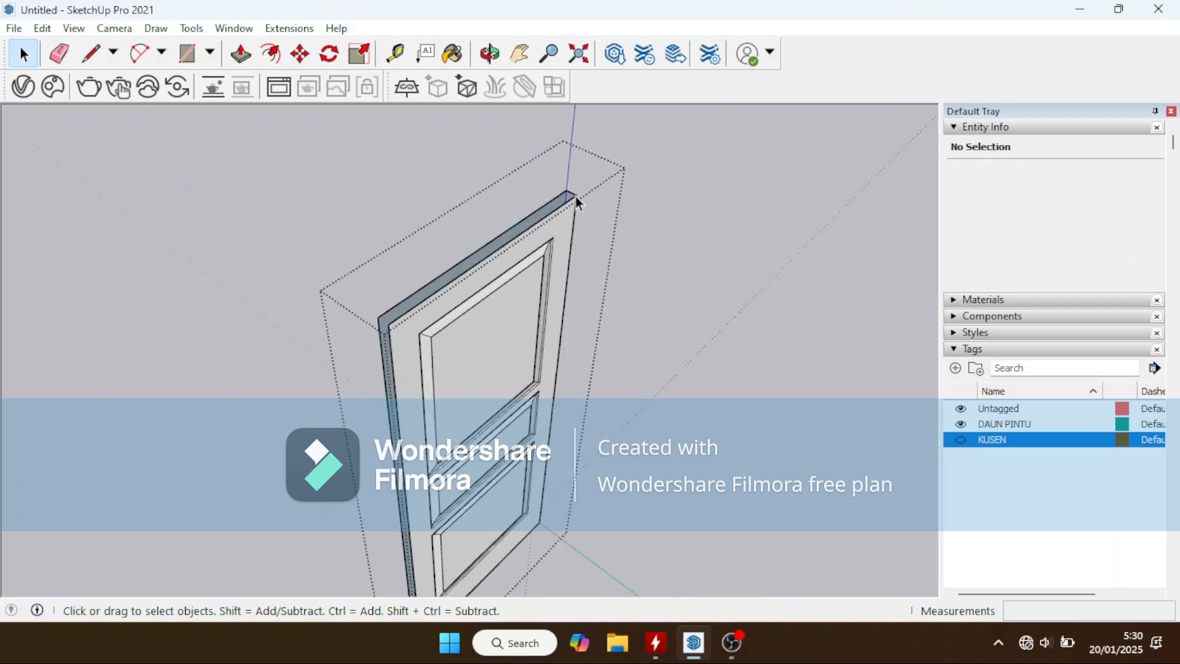
scroll(572, 203, "down", 5)
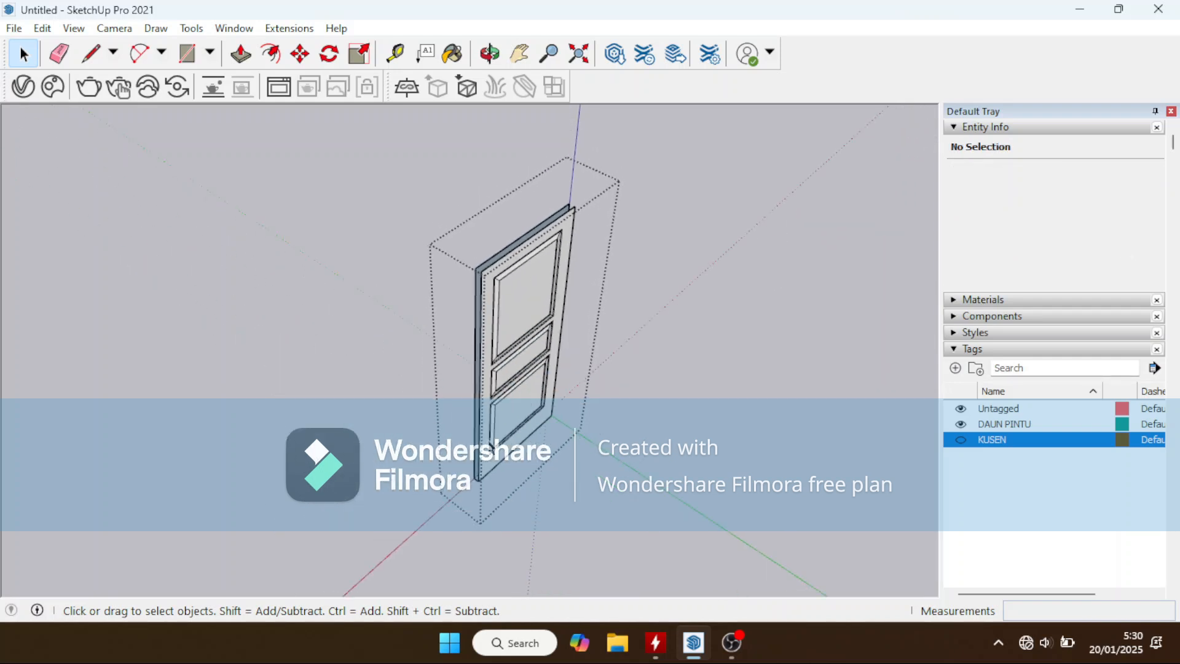
Step: Delete the remaining short thickness edges at the door's two lower corners to separate the front and back faces
scroll(464, 494, "up", 5)
scroll(465, 494, "up", 1)
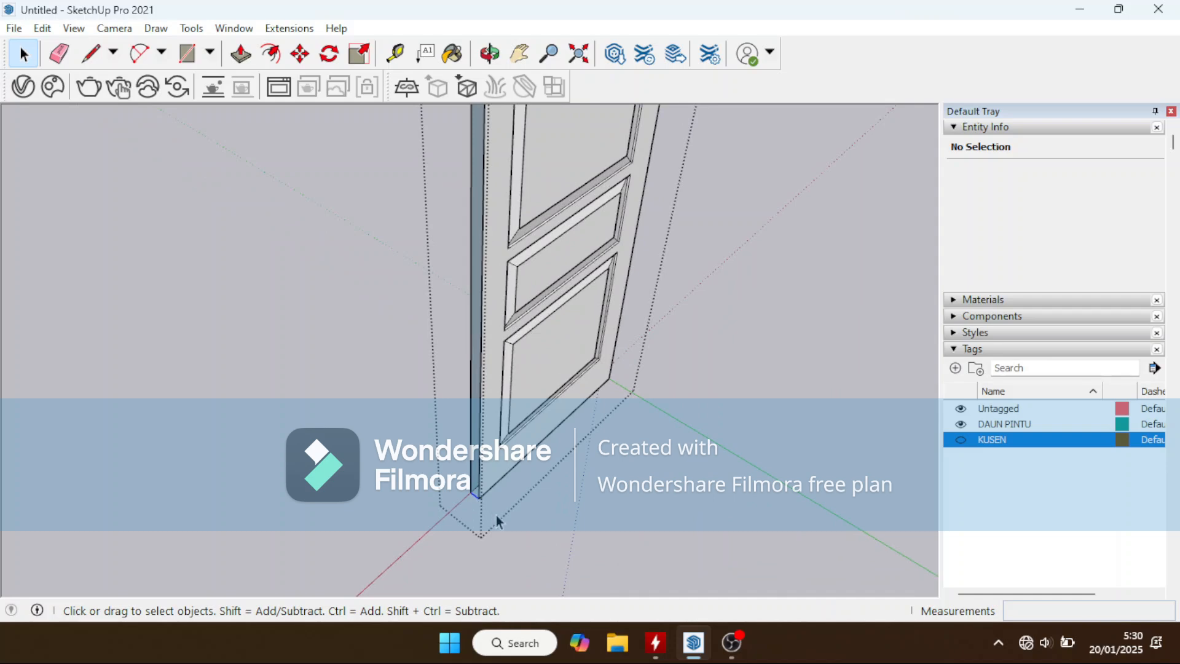
middle_click_drag(570, 487, 459, 494)
scroll(459, 494, "up", 2)
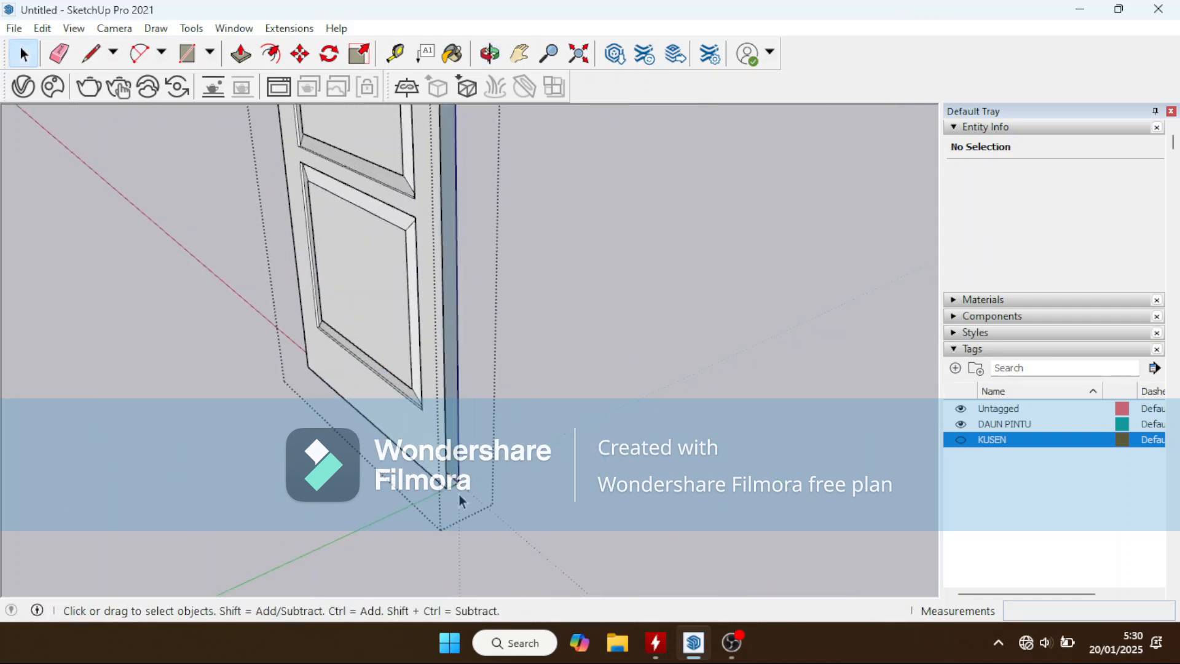
scroll(492, 500, "down", 2)
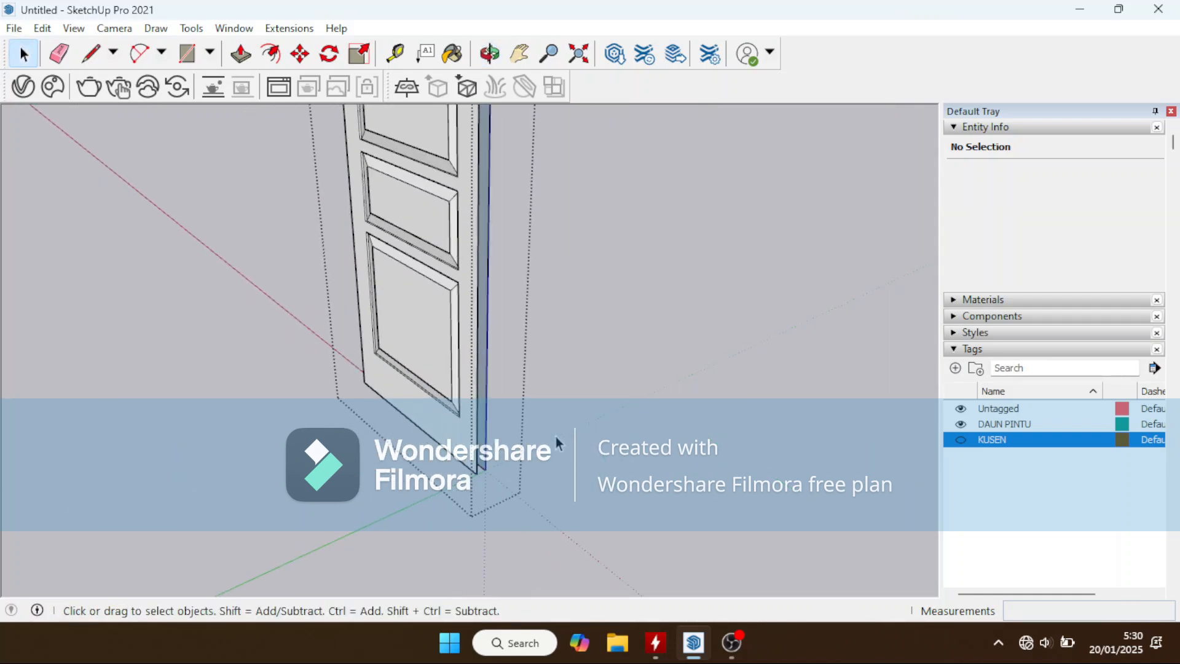
Step: Set the camera to the Right standard view to see the two separated door faces edge-on
middle_click_drag(555, 440, 580, 282)
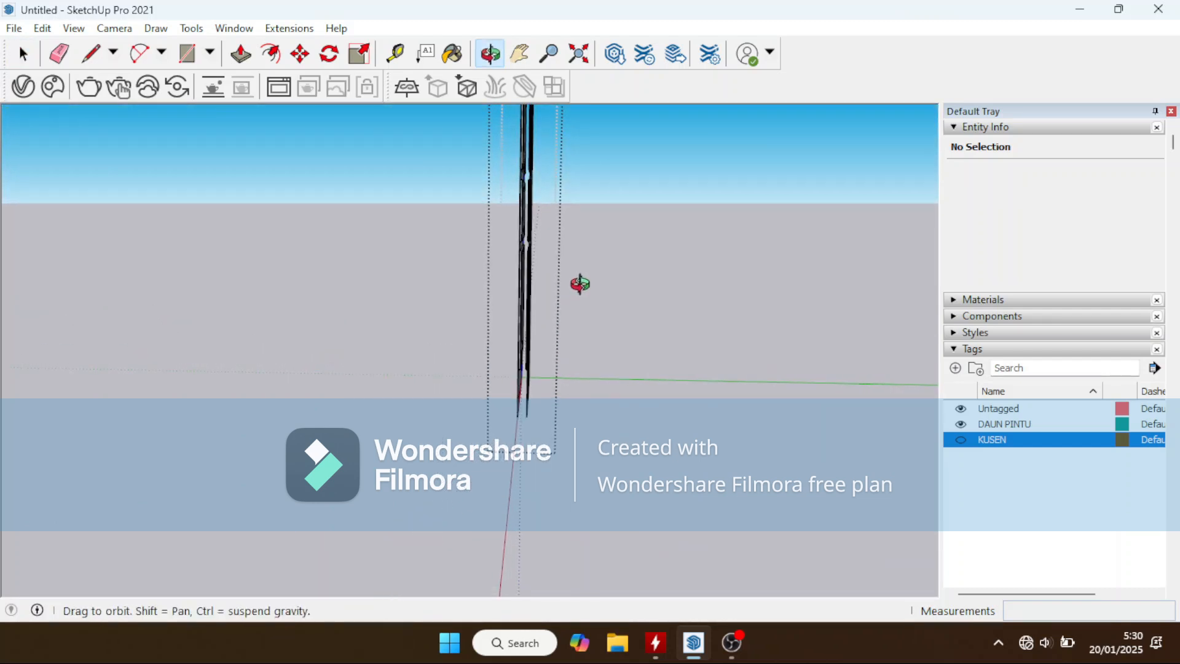
scroll(559, 408, "down", 1)
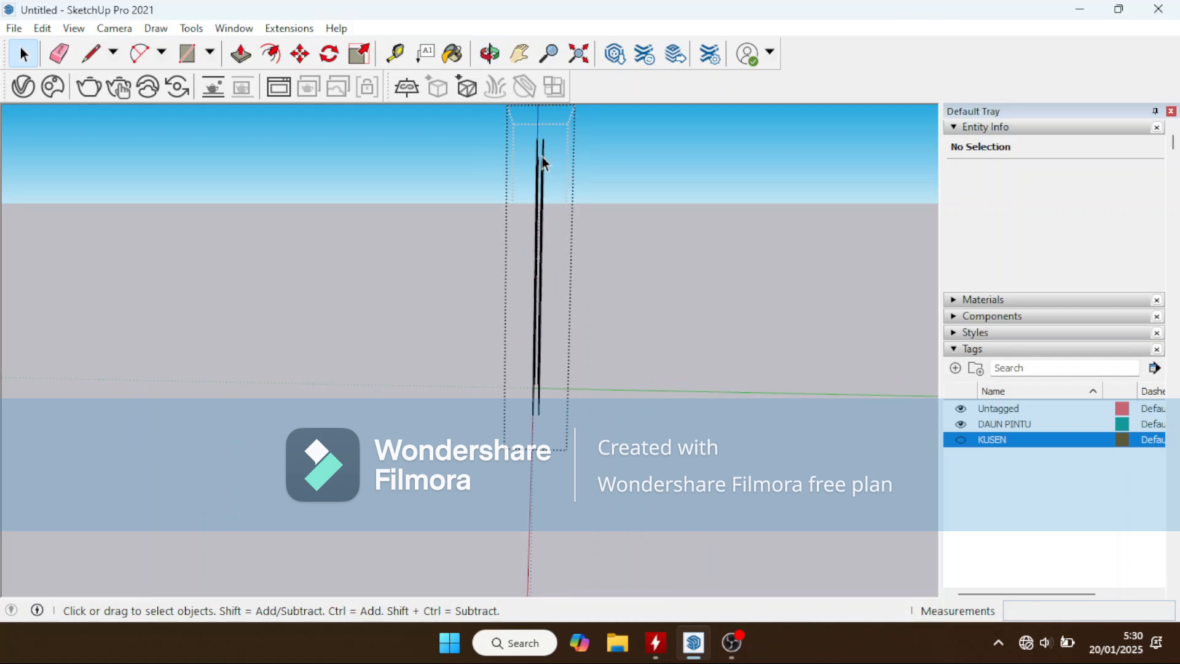
scroll(543, 151, "up", 1)
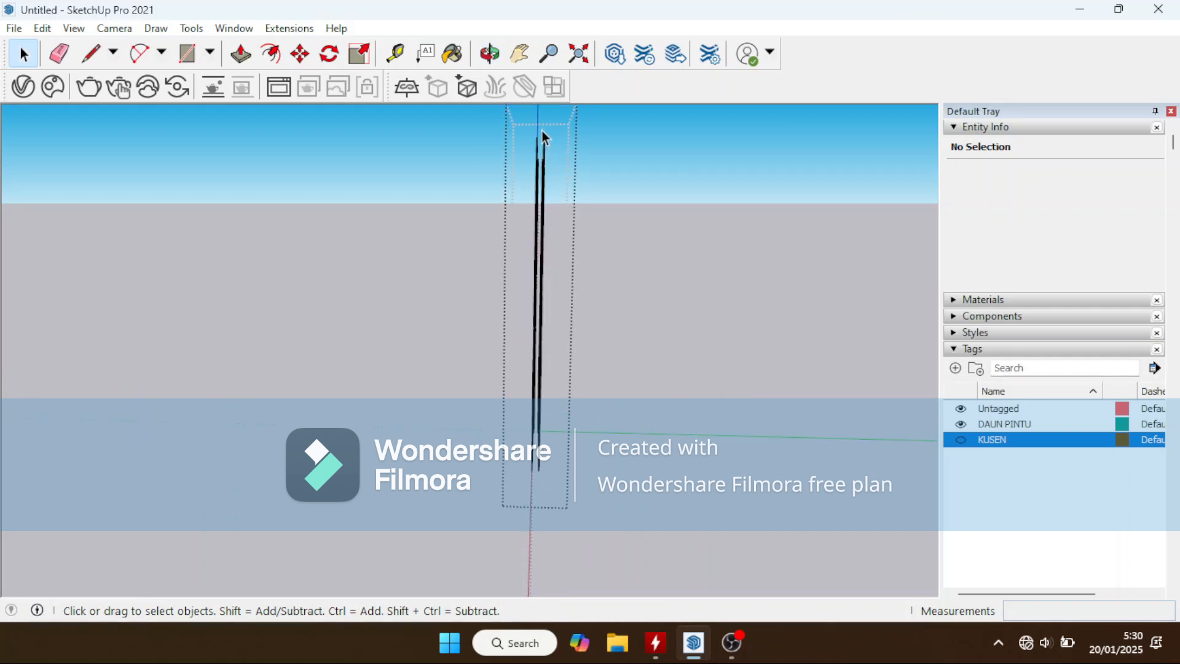
left_click_drag(542, 131, 550, 415)
left_click(114, 29)
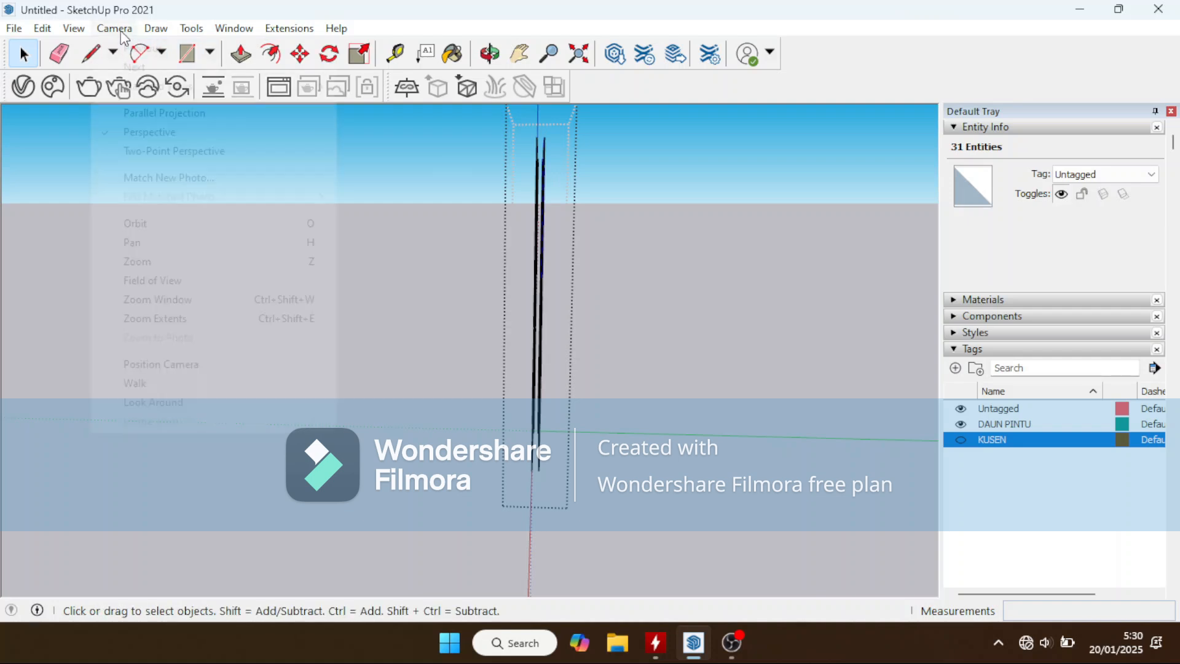
mouse_move(187, 86)
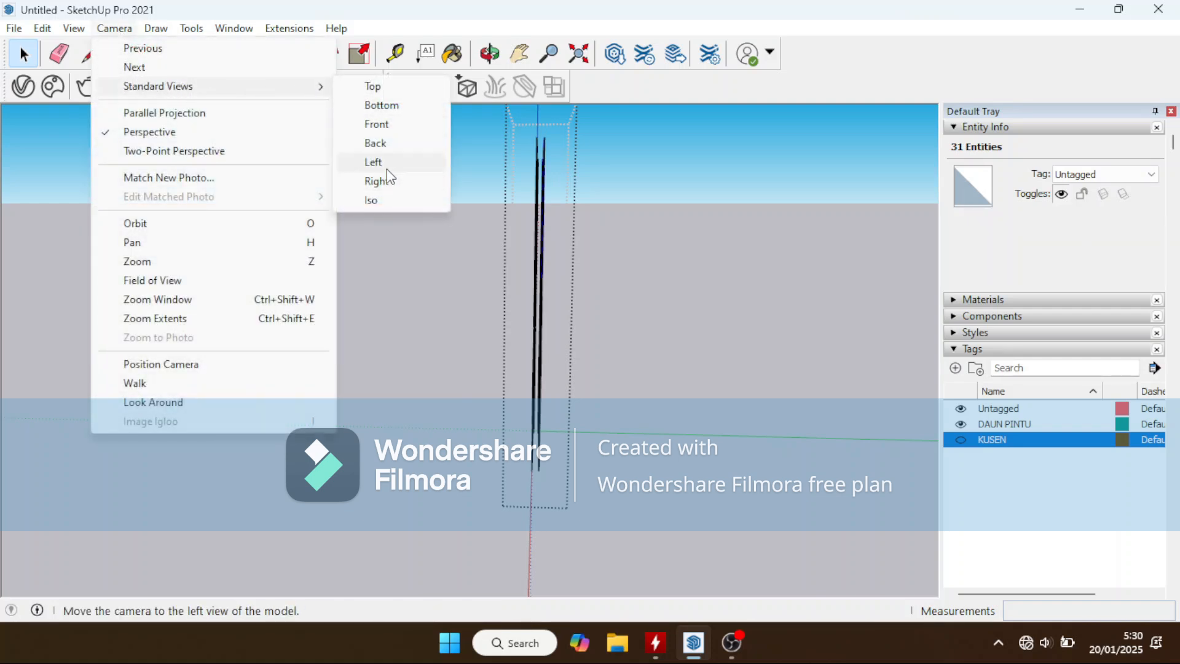
left_click(377, 181)
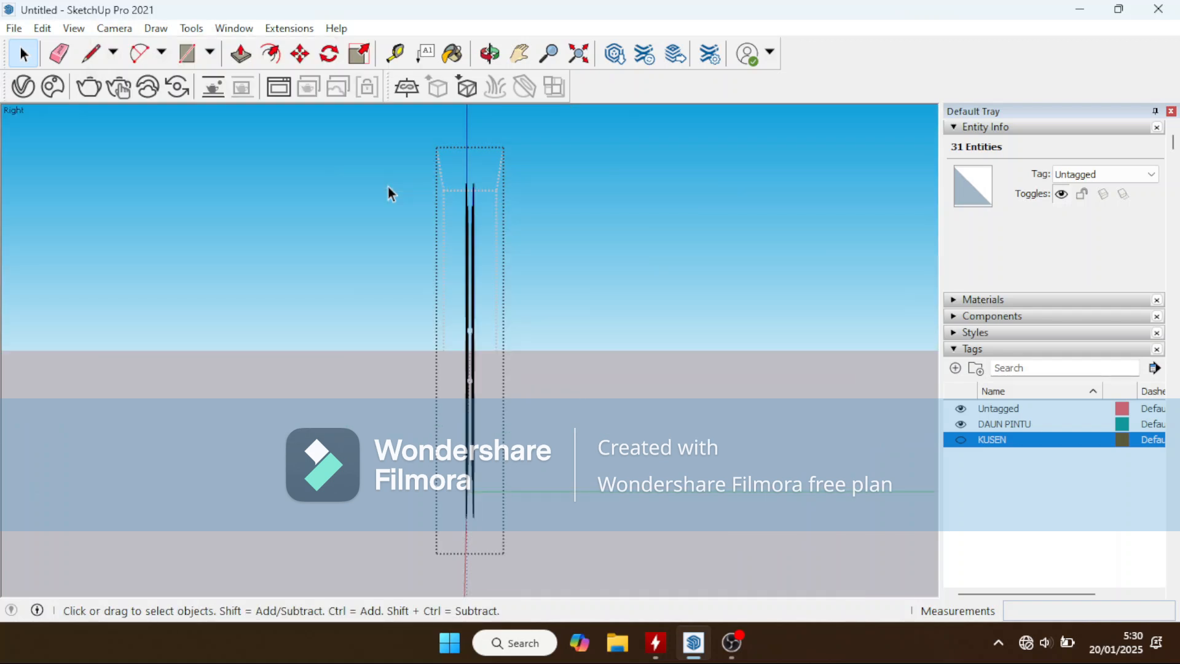
scroll(472, 372, "up", 2)
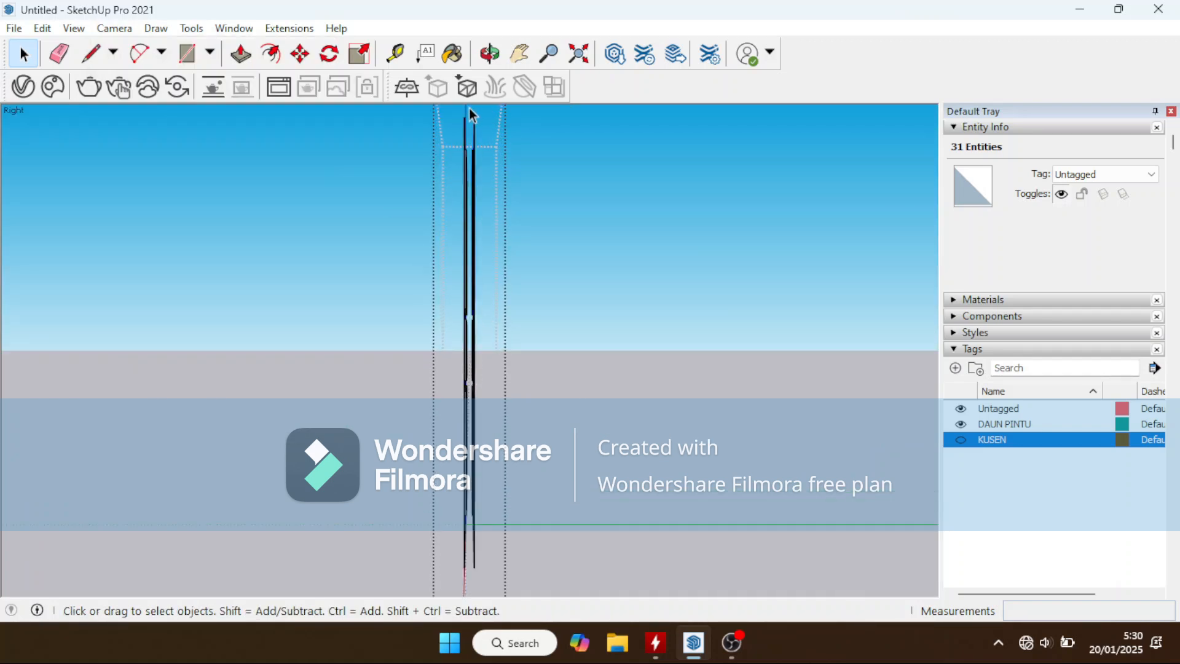
Step: Select all geometry of the door's back face and move it 1,6 cm along the green axis toward the front face
left_click_drag(491, 279, 519, 585)
key("ctrl+a")
key("o")
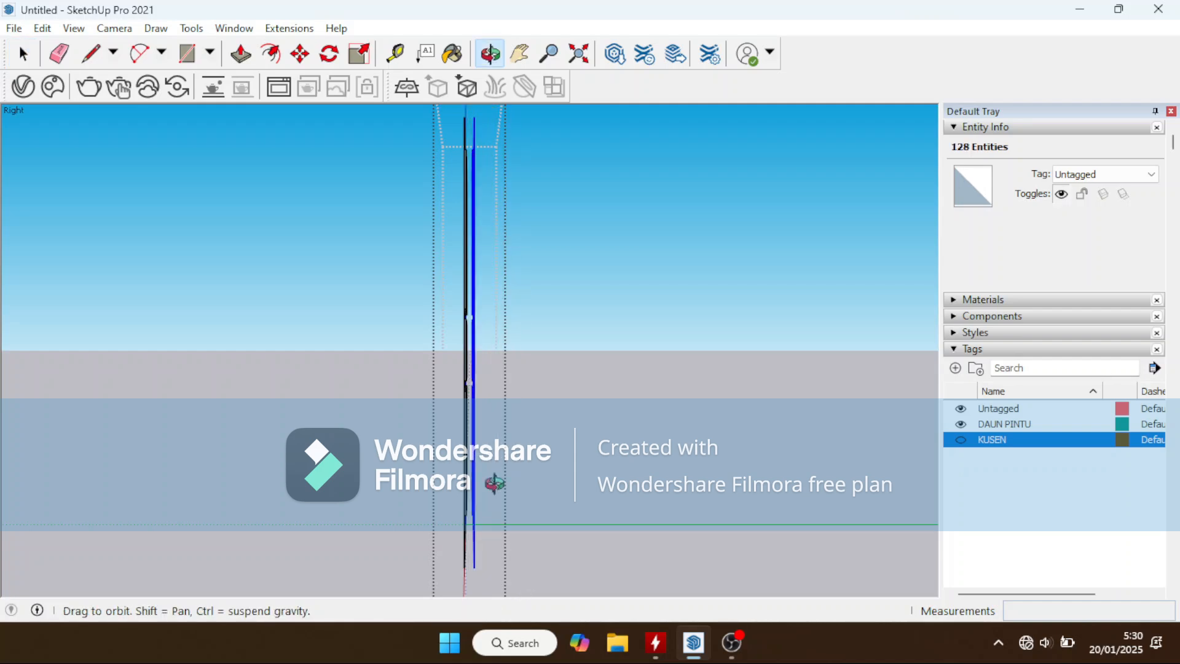
left_click_drag(490, 483, 730, 528)
key("space")
middle_click_drag(350, 444, 636, 466)
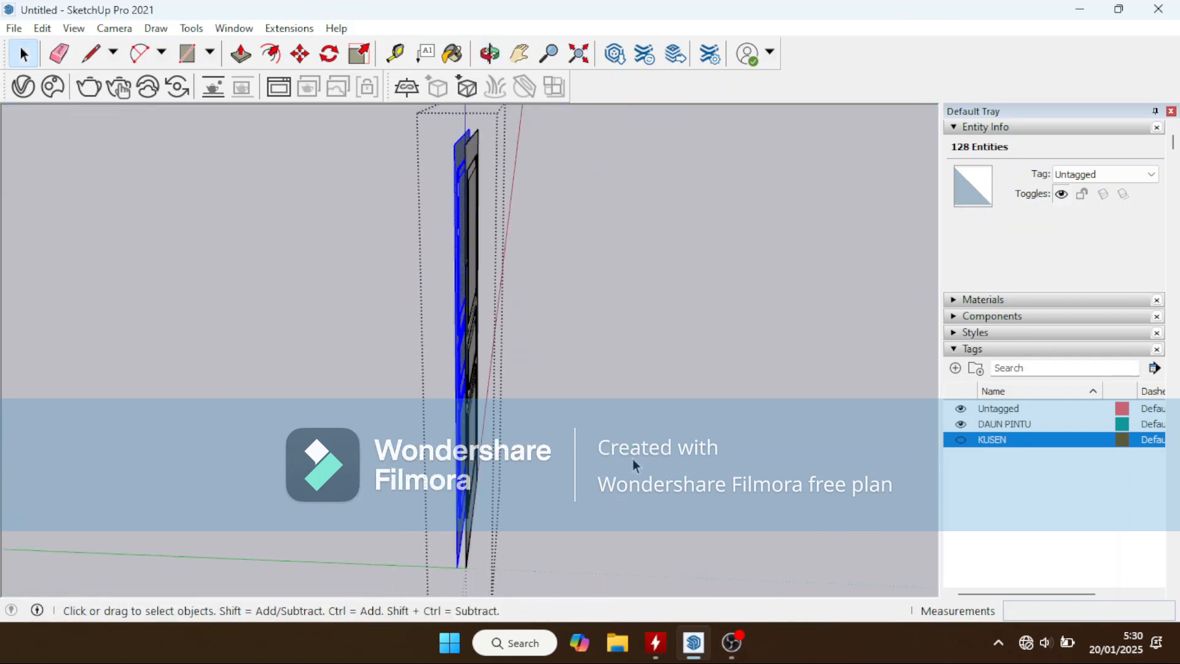
left_click(300, 53)
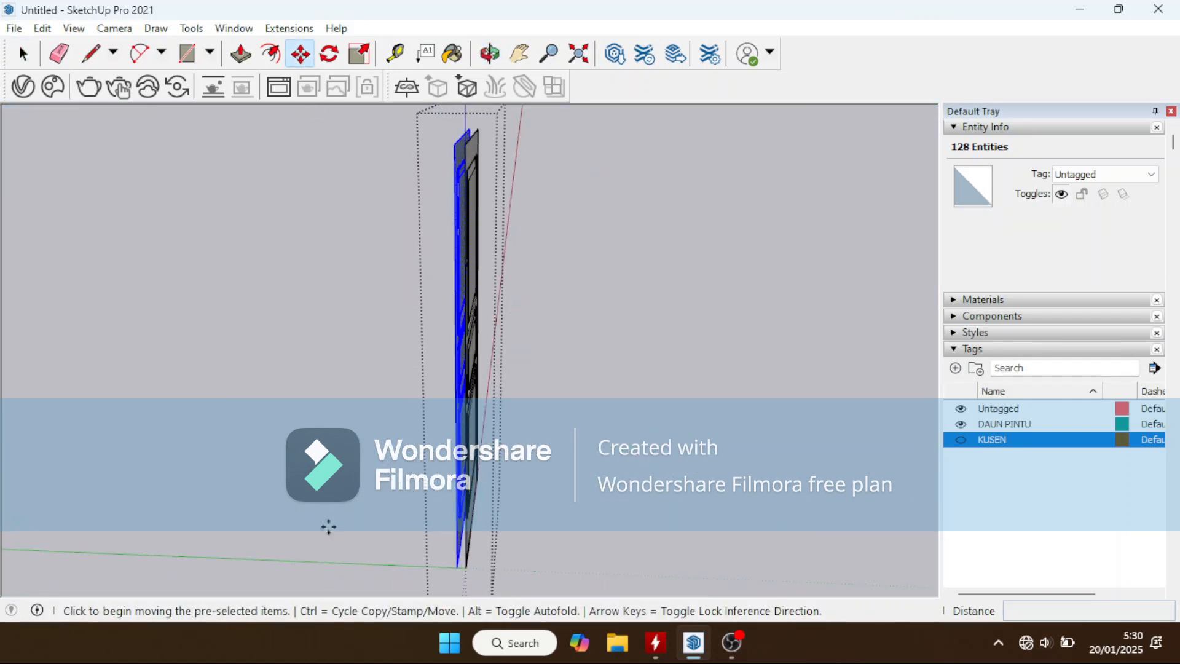
left_click(455, 569)
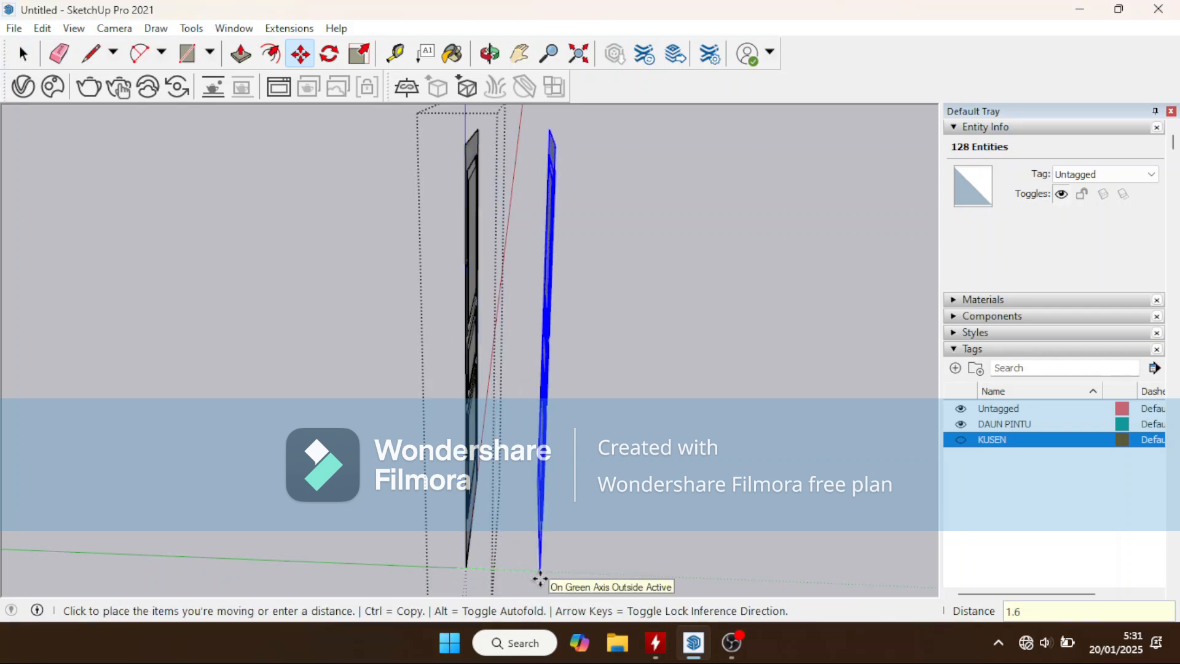
type("1,")
key("Return")
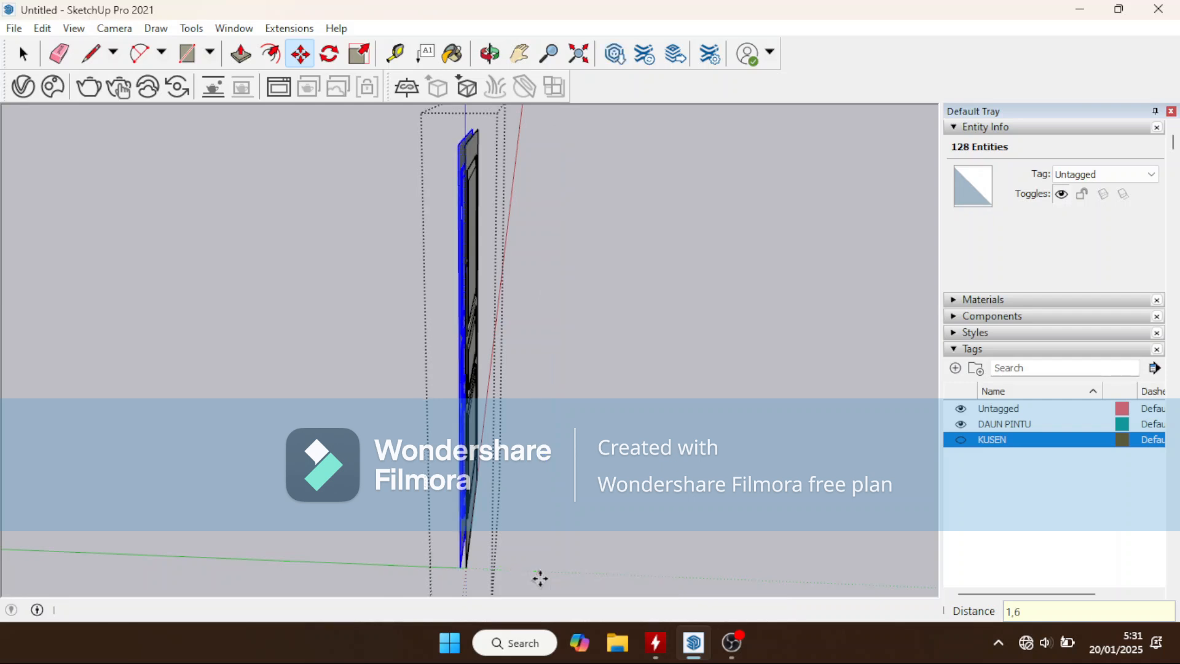
left_click(23, 54)
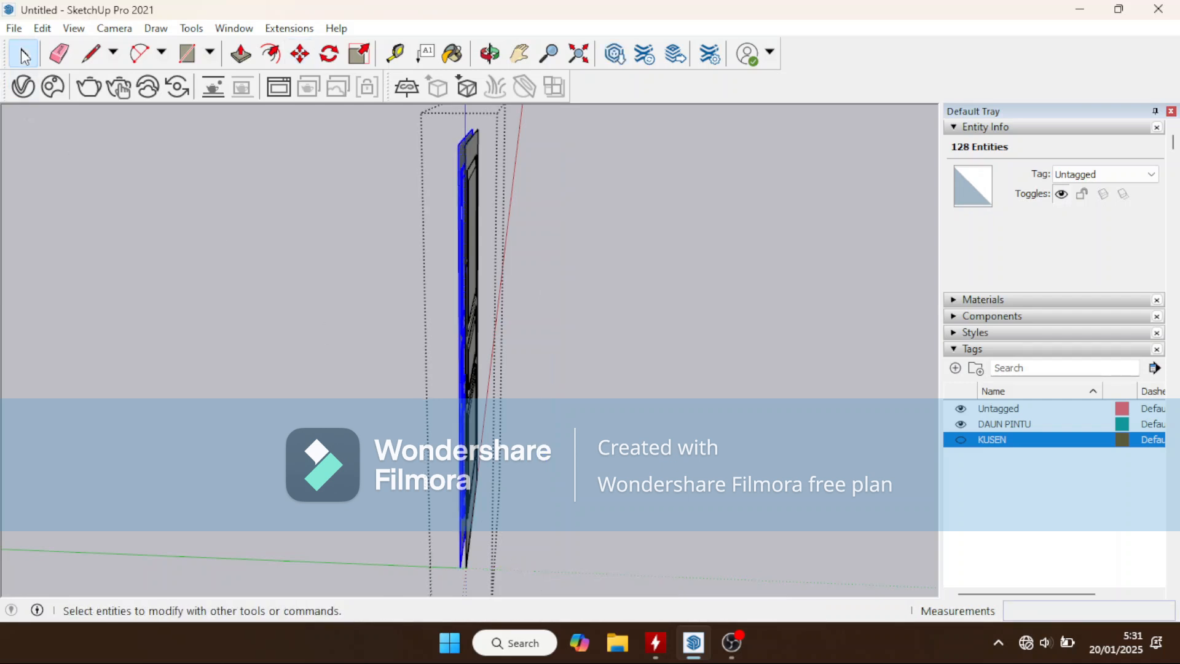
left_click(360, 452)
Step: Draw a 3,0 cm line joining the back and front faces at the door's lower corner near the origin
scroll(460, 581, "up", 2)
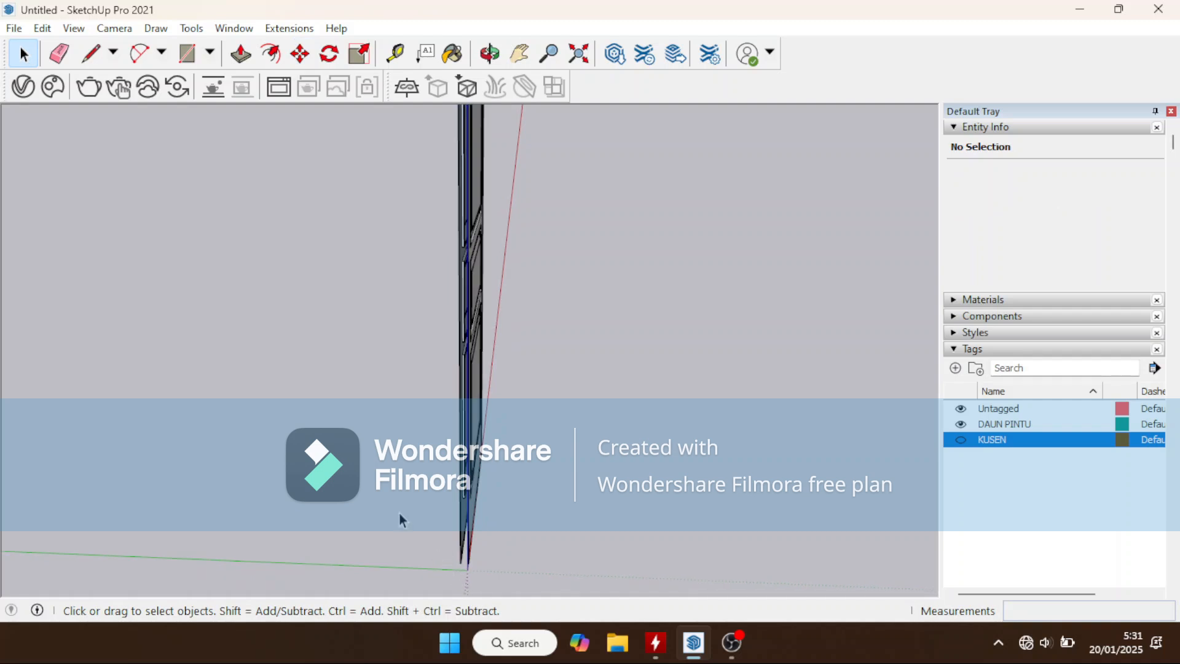
scroll(431, 532, "up", 1)
left_click(90, 55)
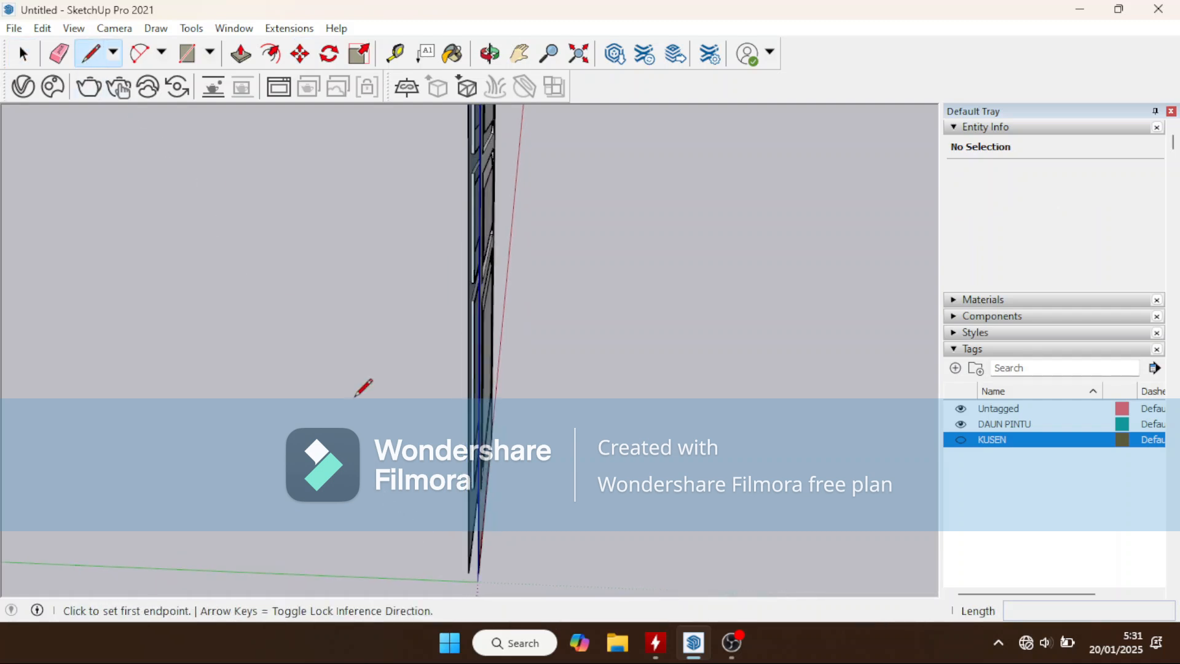
left_click(469, 572)
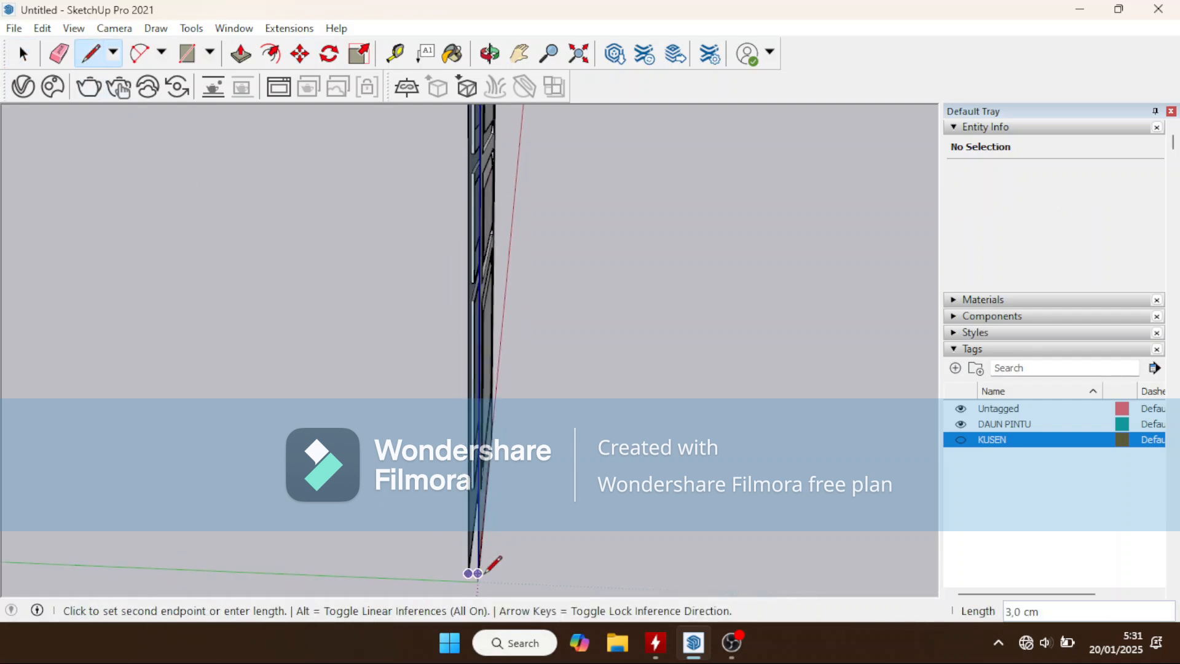
middle_click_drag(487, 562, 340, 556)
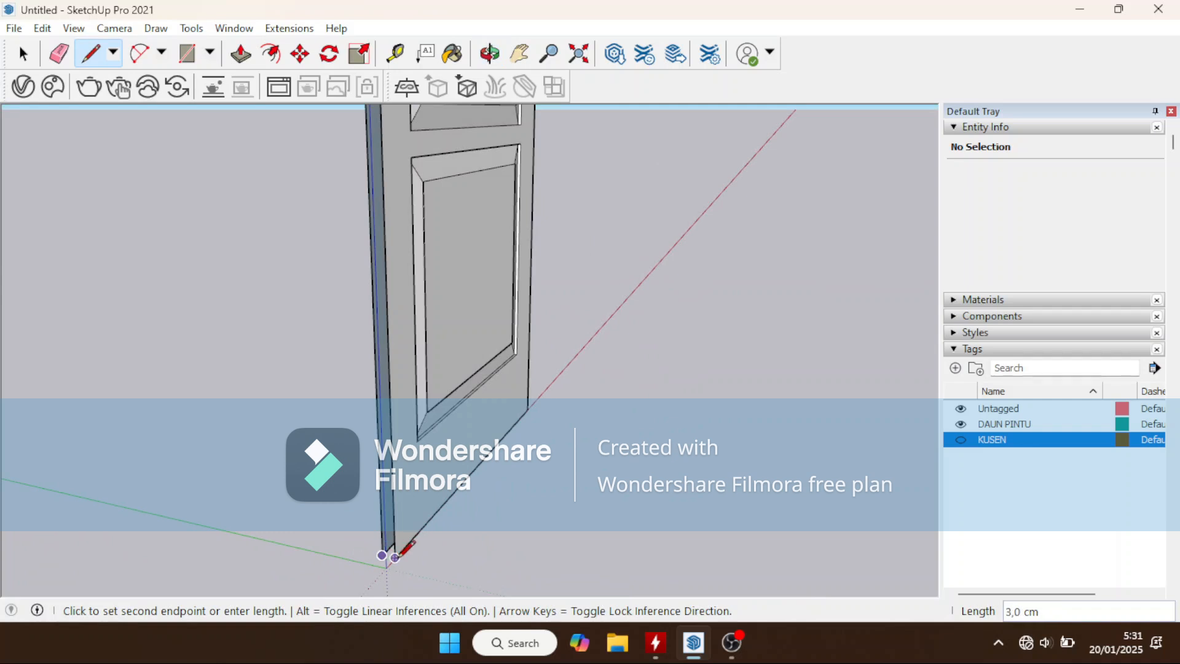
Step: Draw a 3,0 cm line joining the front and back faces at the door's lower corner farthest from the origin
key("o")
left_click_drag(596, 471, 2, 452)
middle_click_drag(2, 452, 5, 418)
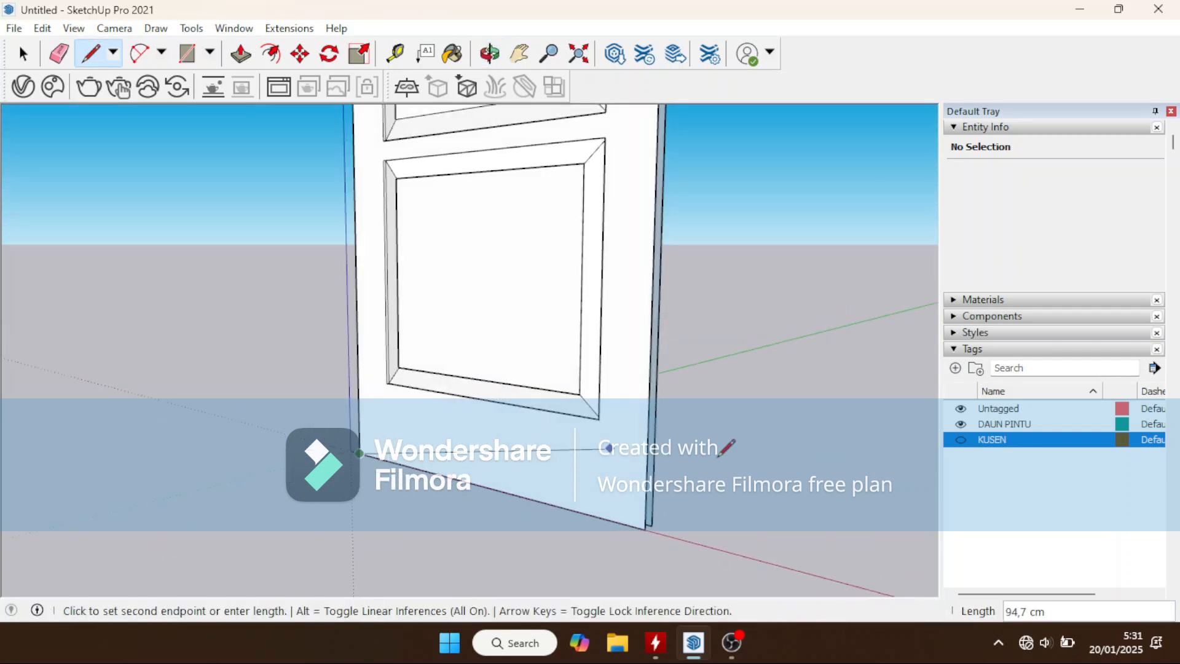
scroll(719, 504, "up", 1)
key("Escape")
left_click(622, 532)
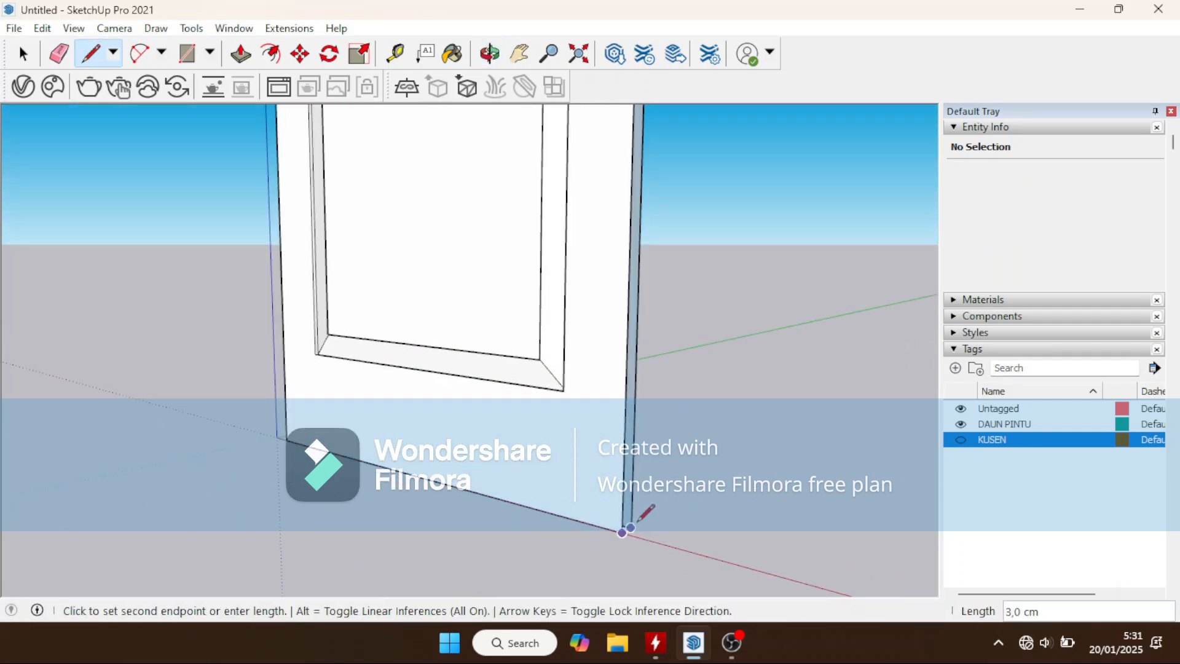
scroll(590, 535, "down", 2)
scroll(575, 525, "down", 2)
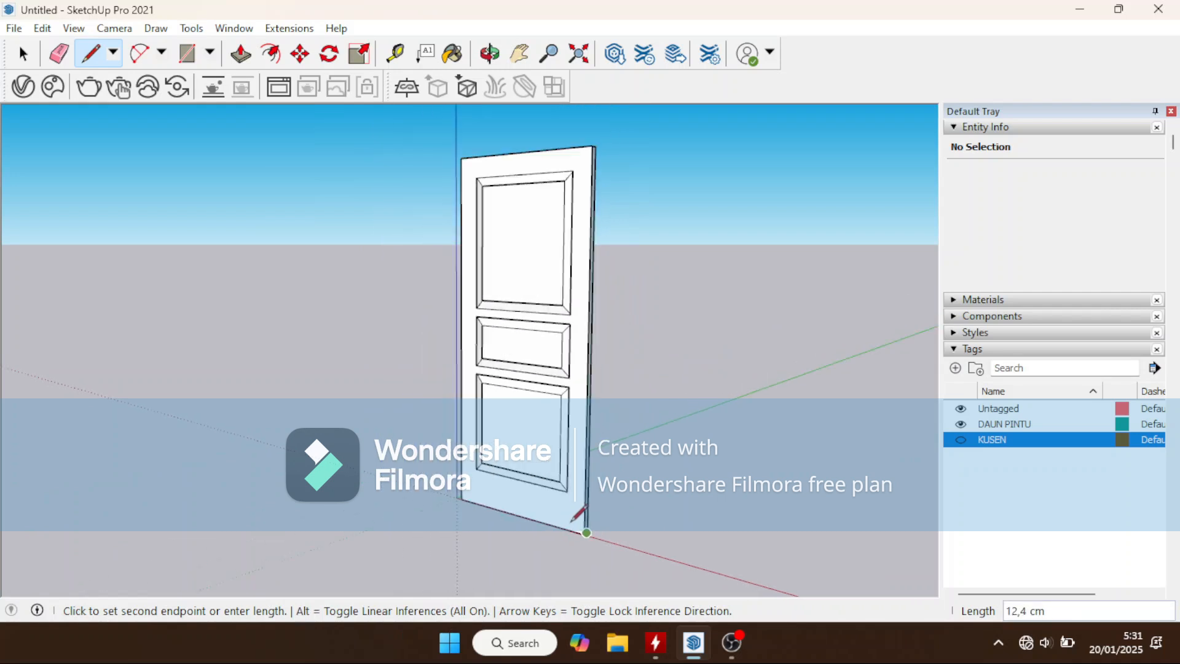
middle_click_drag(572, 492, 627, 360)
key("Escape")
Step: Draw a 3,0 cm line joining the two faces at the door's upper corner farthest from the blue axis
scroll(608, 256, "up", 1)
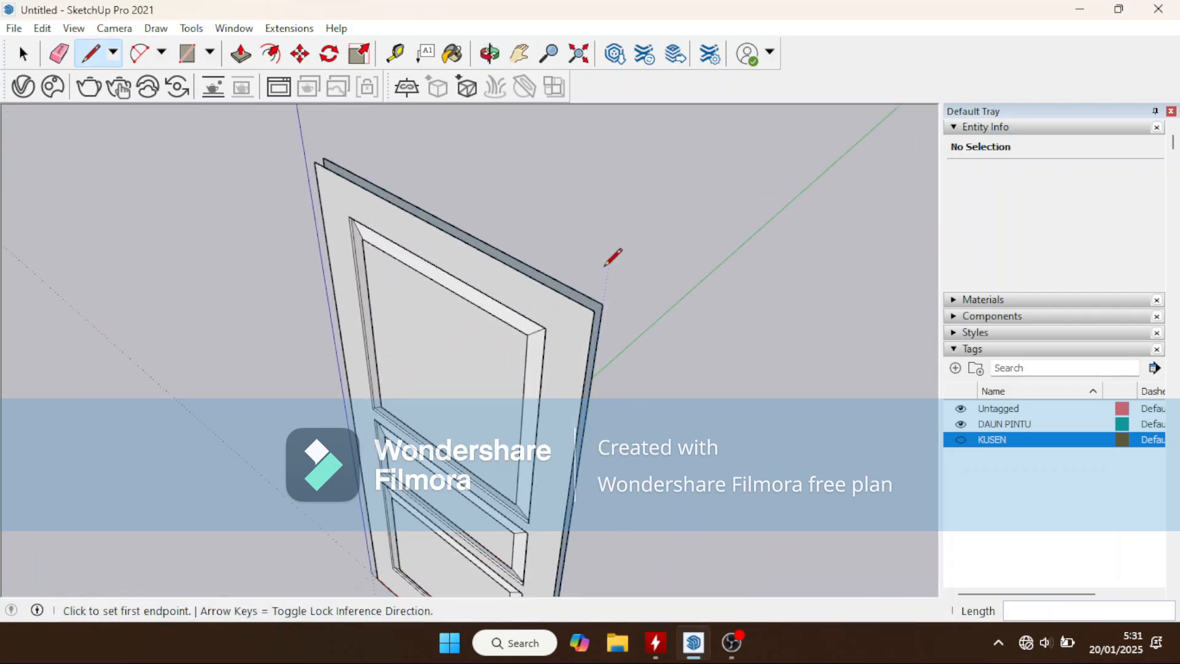
scroll(613, 298, "up", 2)
left_click(591, 305)
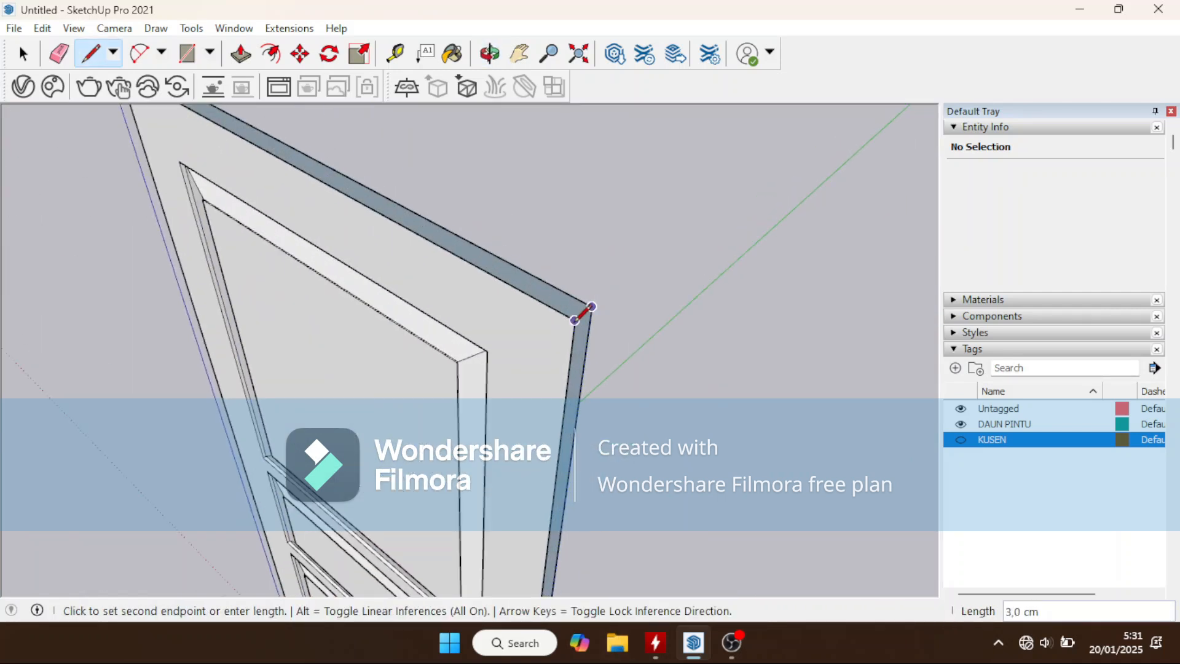
left_click(574, 320)
scroll(674, 379, "down", 3)
key("Escape")
Step: Draw a 3,0 cm line joining the two faces at the door's upper corner beside the blue axis
middle_click_drag(611, 376, 944, 343)
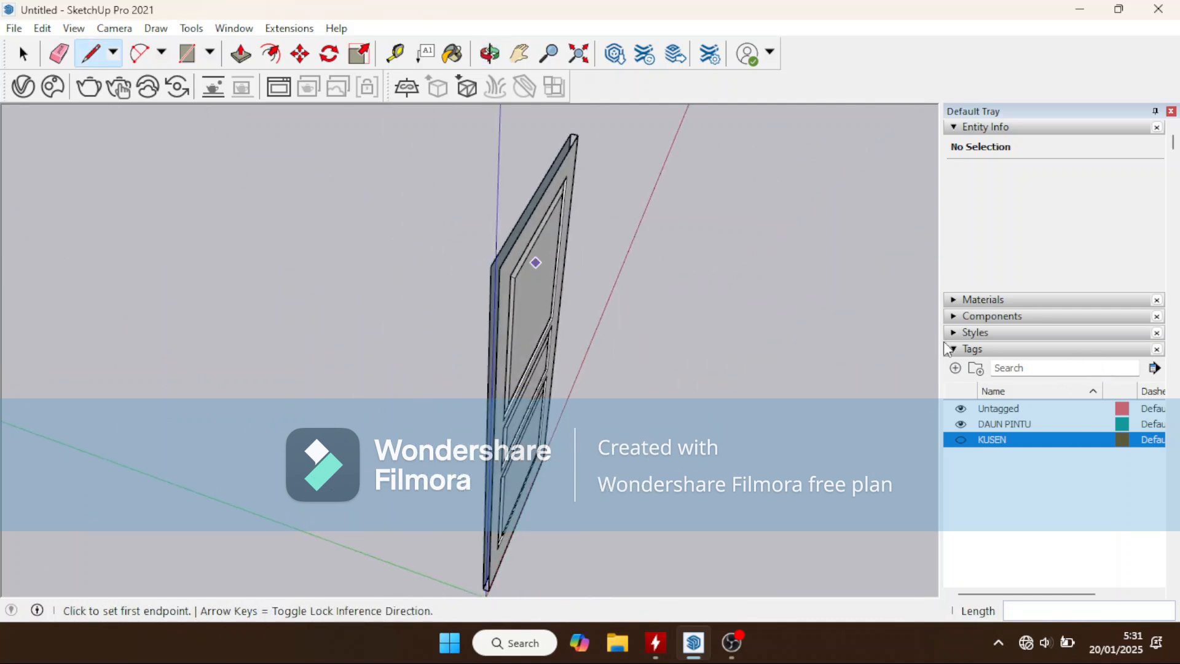
scroll(526, 289, "up", 2)
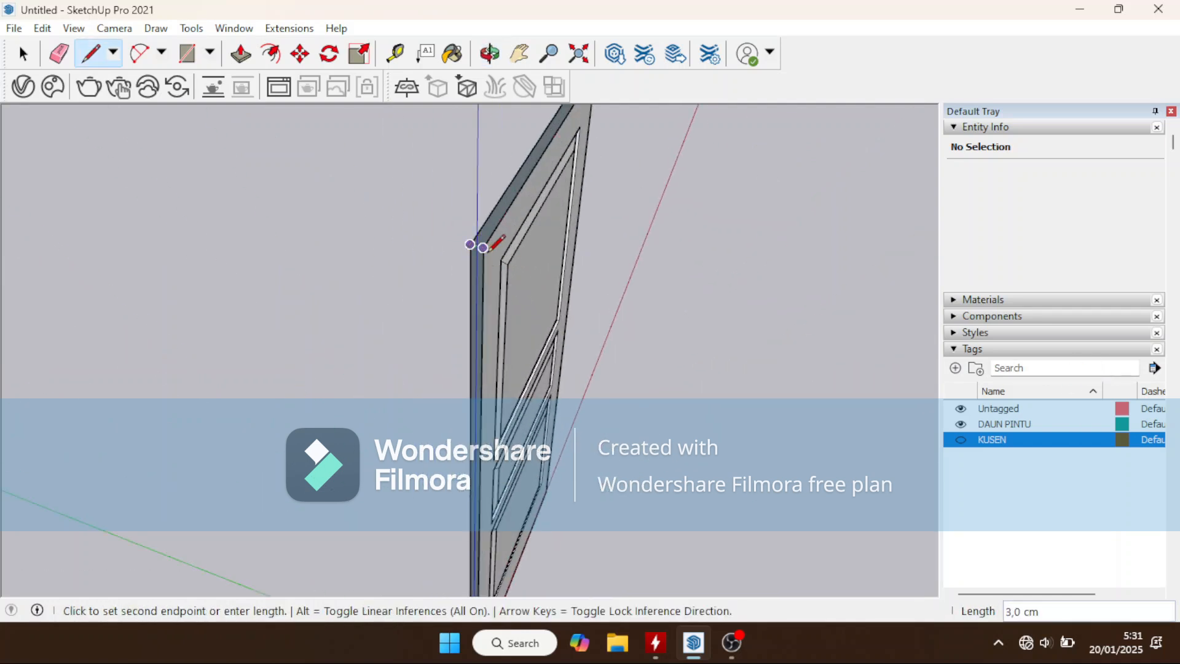
scroll(474, 286, "down", 4)
key("Escape")
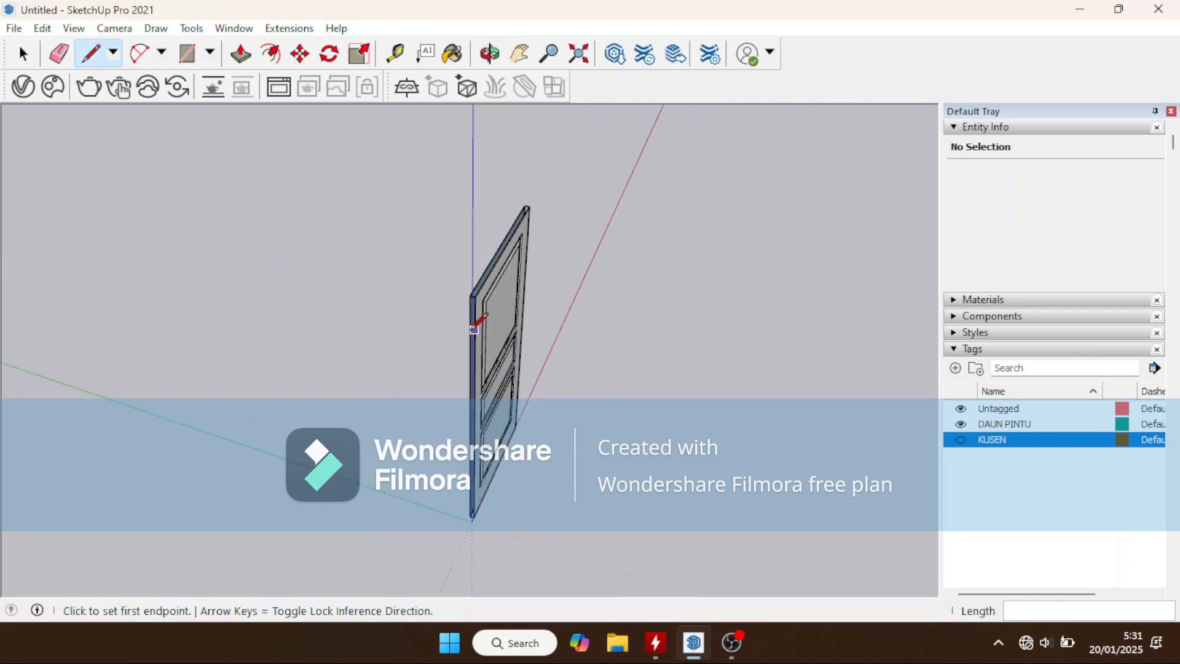
Step: Draw a rectangle across the door's top opening between opposite corners to close the gap between the two faces
scroll(452, 203, "up", 1)
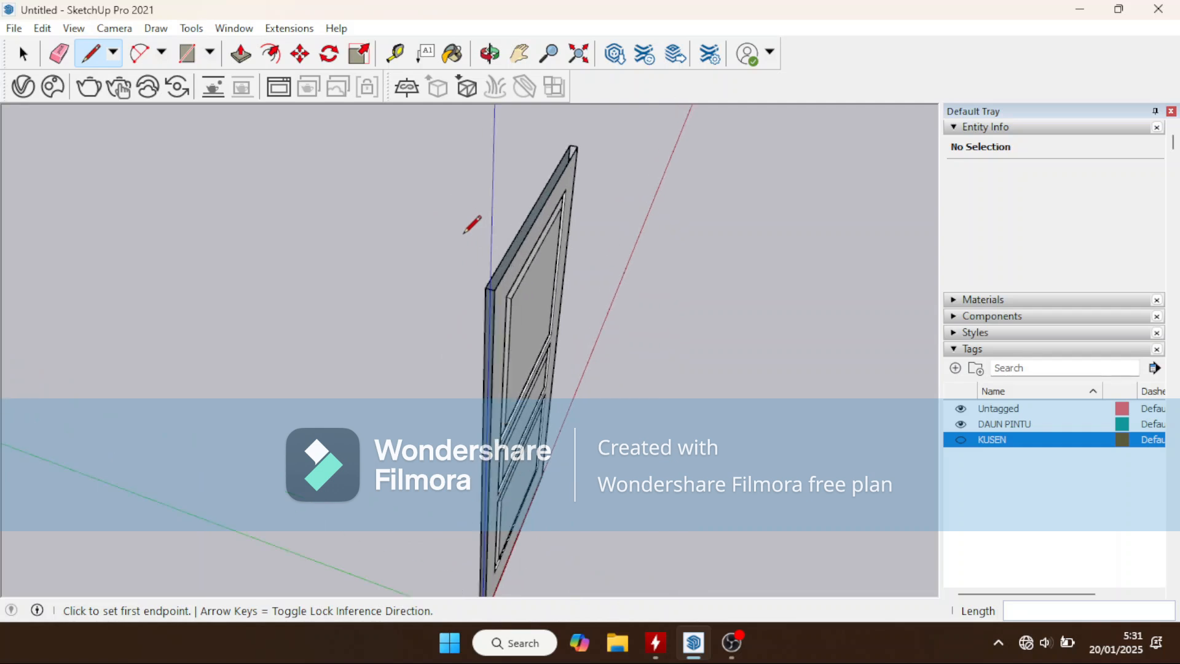
mouse_move(441, 243)
middle_mouse_down()
mouse_move(535, 258)
mouse_move(737, 256)
mouse_move(492, 305)
mouse_move(426, 352)
middle_mouse_up()
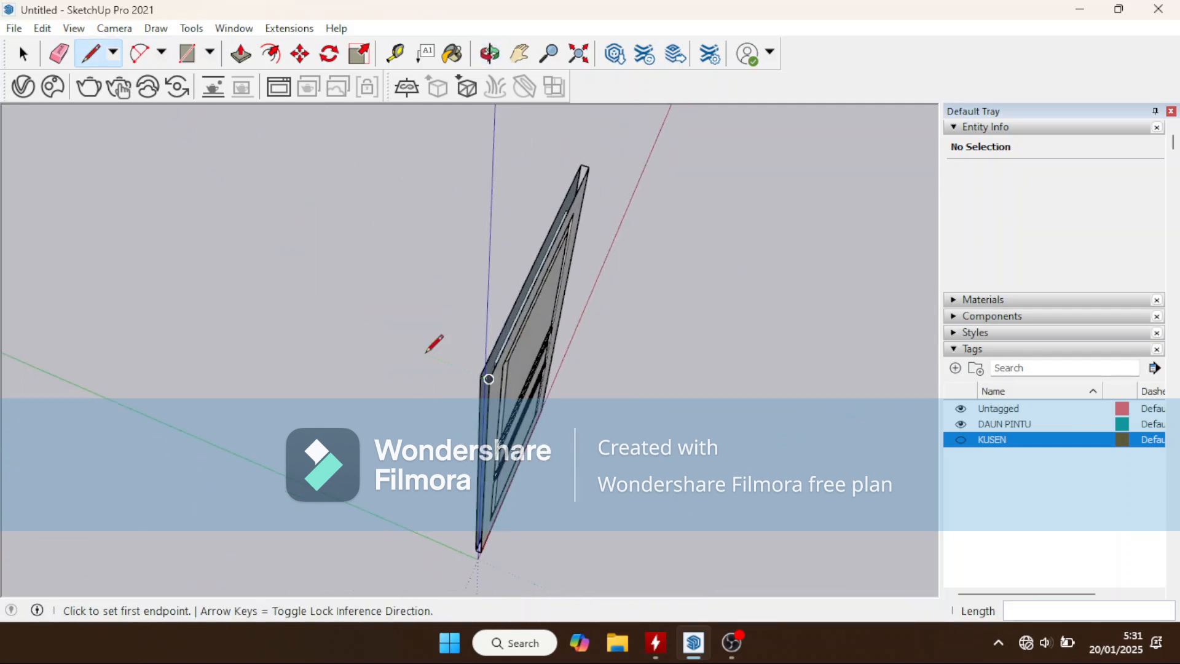
scroll(425, 340, "up", 4)
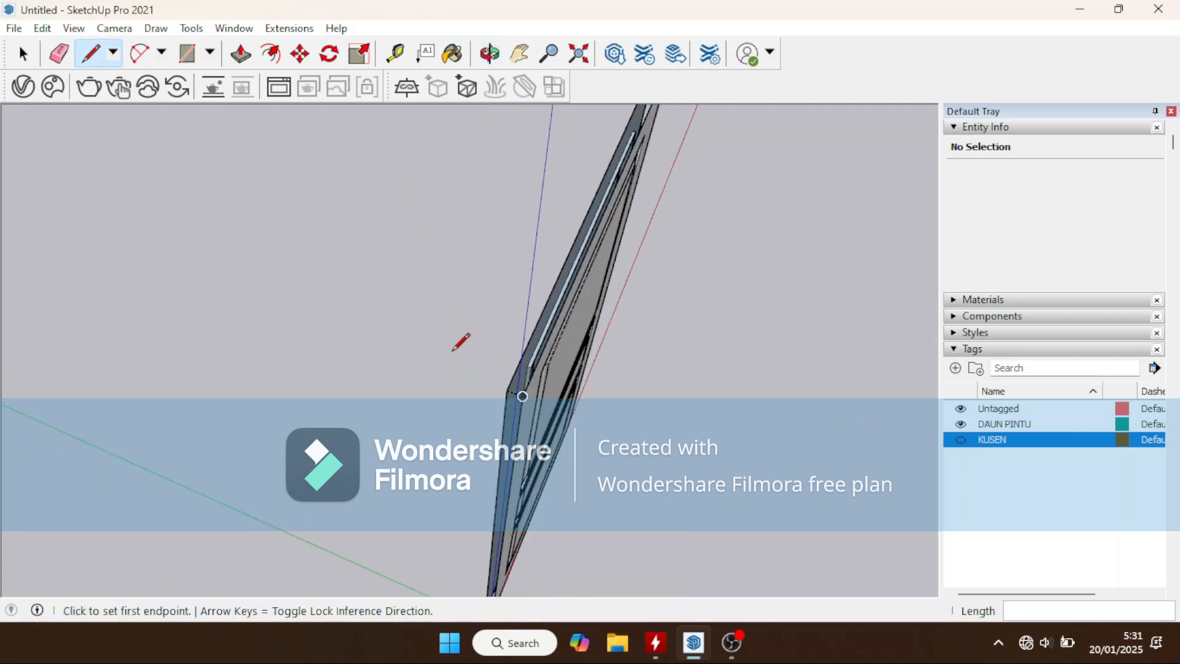
mouse_move(471, 395)
middle_mouse_down()
mouse_move(535, 392)
mouse_move(348, 368)
middle_mouse_up()
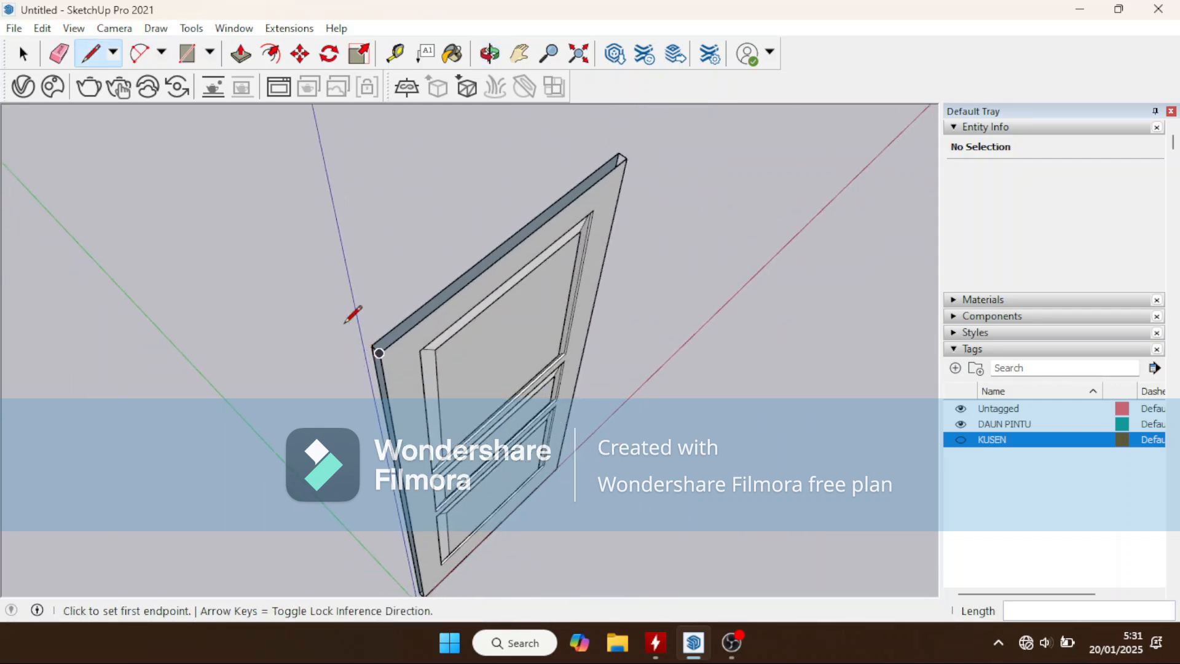
left_click(191, 56)
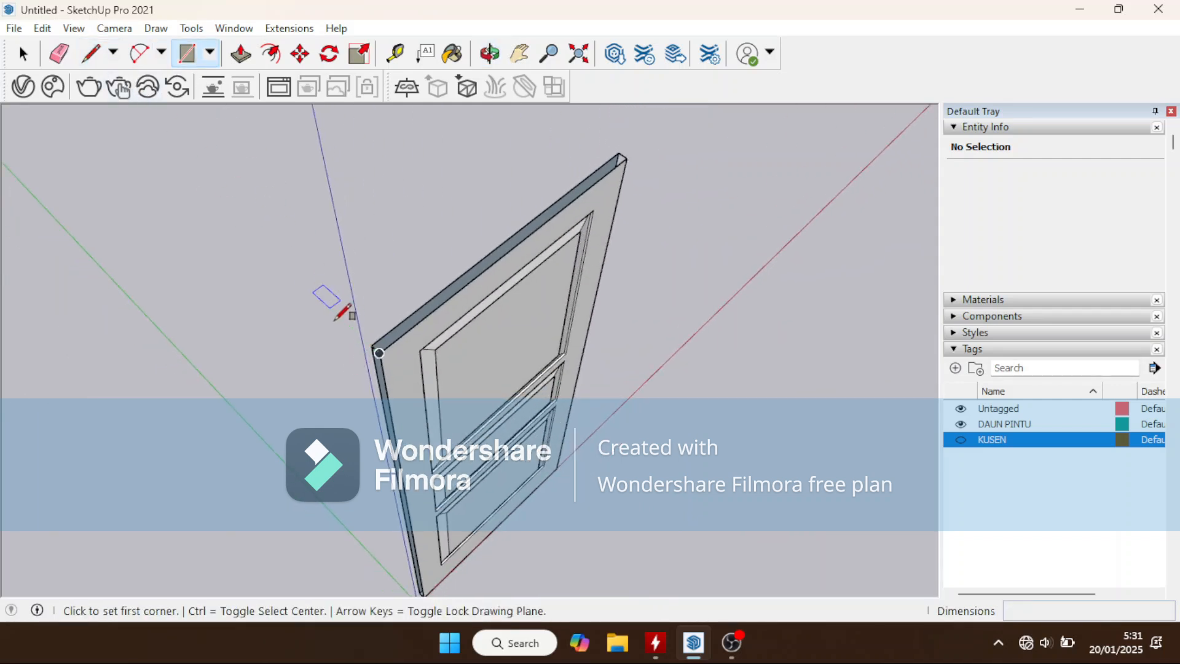
left_click(371, 345)
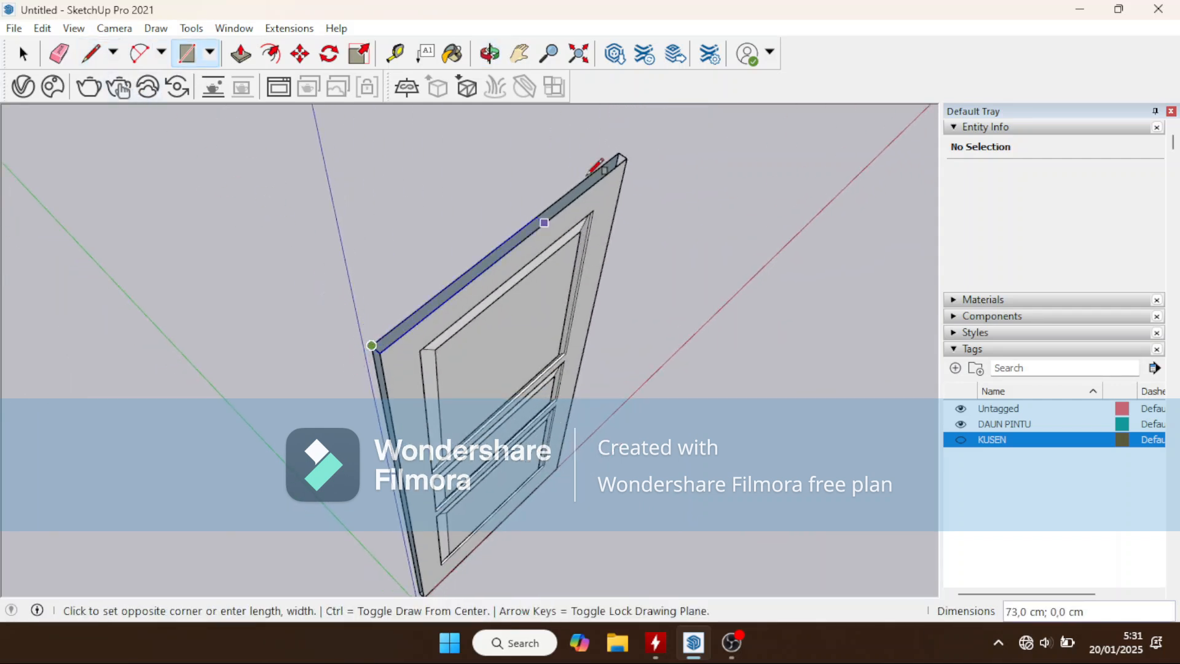
left_click(627, 157)
Step: Draw a rectangle over the full height of the door's open side beside the blue axis to close it
middle_click_drag(624, 150, 479, 248)
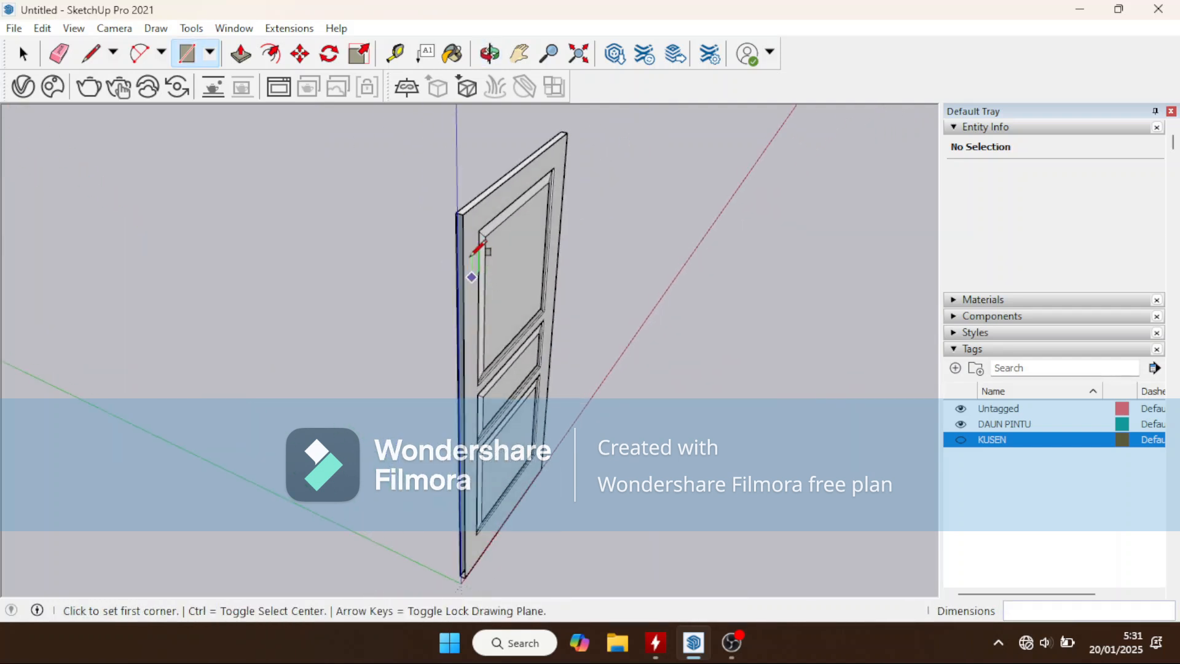
scroll(479, 559, "up", 4)
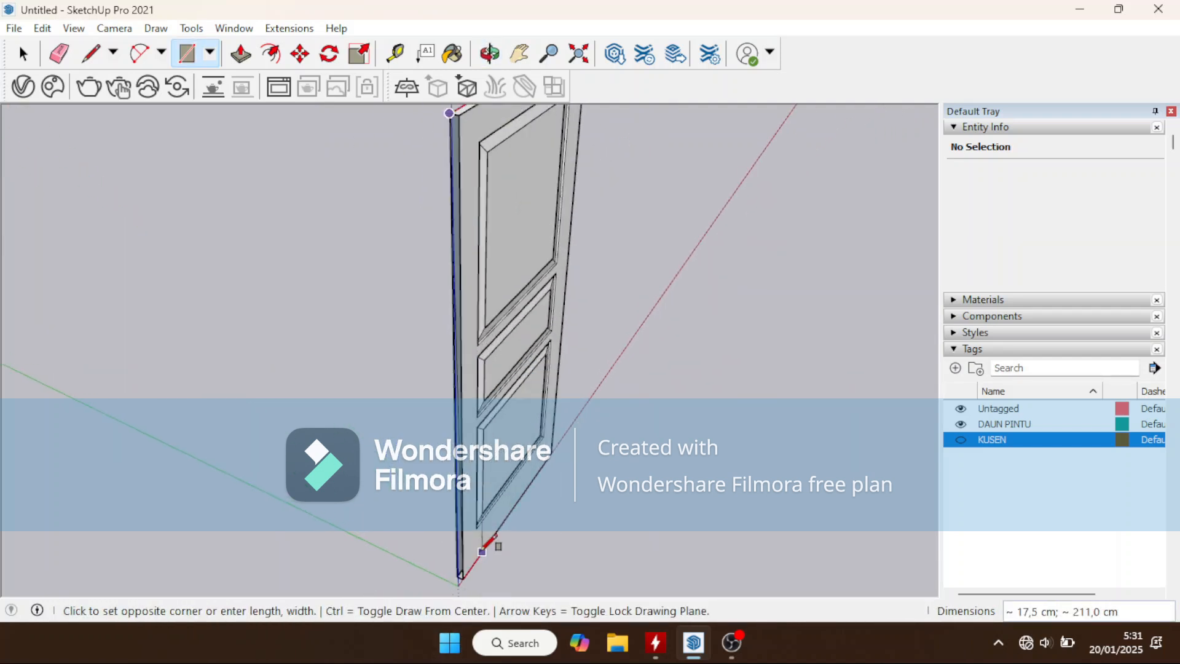
left_click(454, 594)
scroll(309, 461, "down", 3)
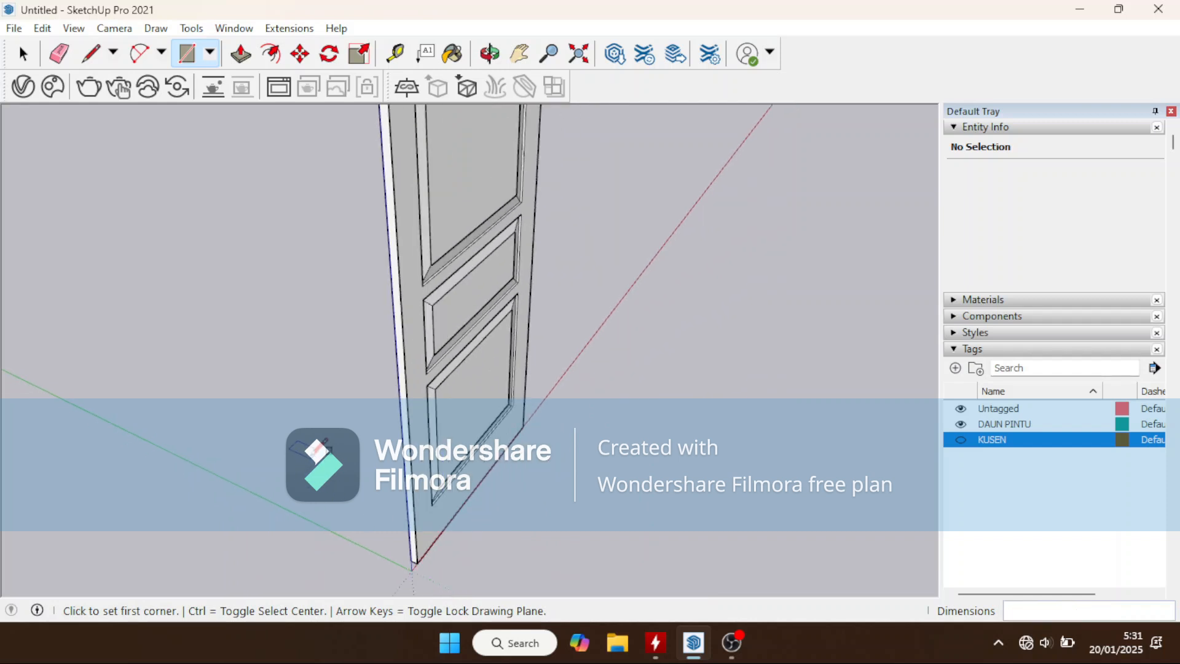
Step: Draw a 211,0 by 3,0 cm rectangle closing the door's open side farthest from the blue axis
mouse_move(310, 461)
middle_mouse_down()
mouse_move(1, 460)
mouse_move(519, 469)
mouse_move(534, 558)
middle_mouse_up()
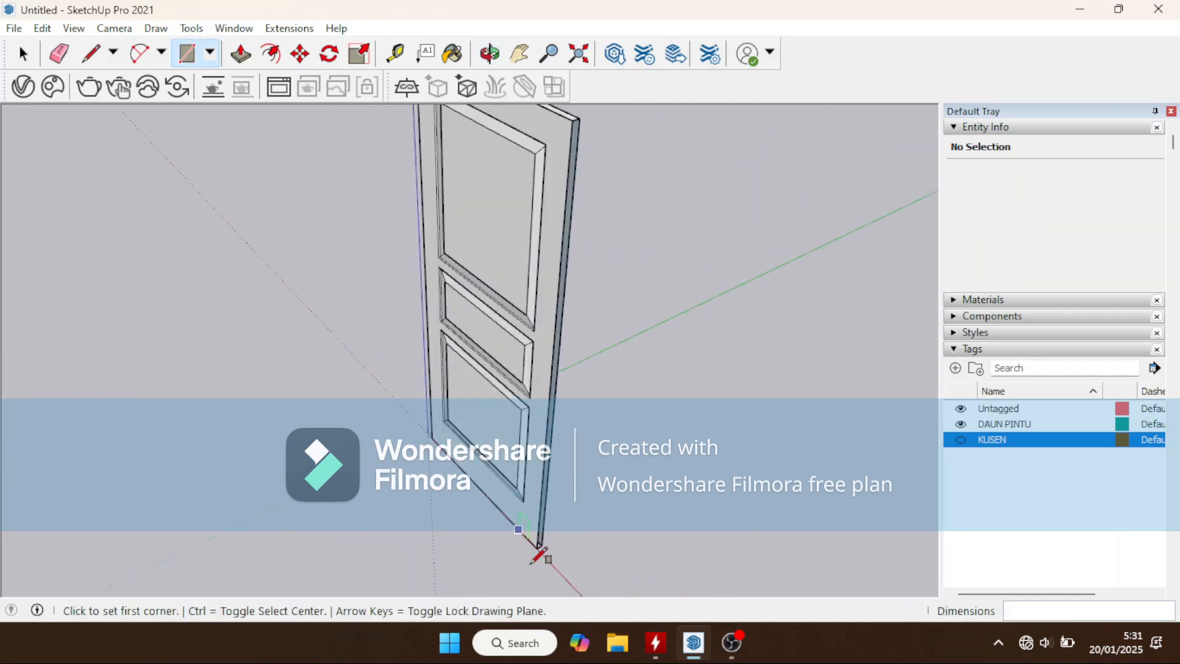
scroll(540, 553, "down", 4)
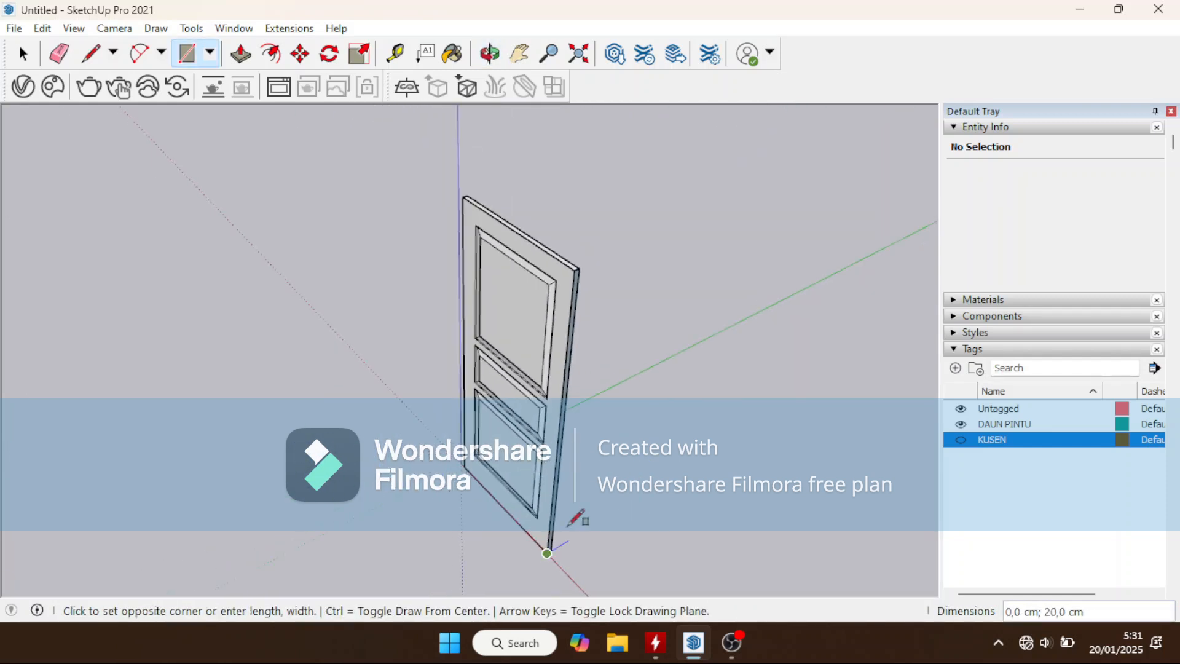
scroll(602, 249, "up", 6)
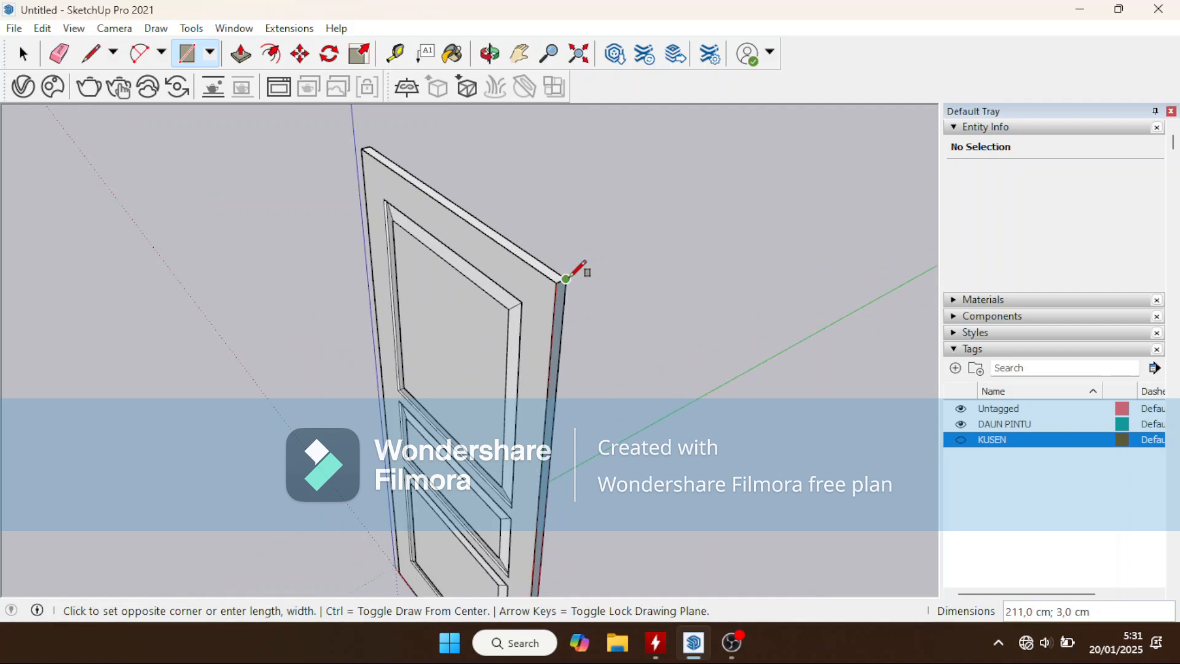
left_click(571, 274)
scroll(537, 256, "down", 3)
Step: Draw a rectangle across the door's bottom opening between opposite corners to close the underside
middle_click_drag(537, 255, 745, 194)
scroll(534, 409, "up", 4)
scroll(455, 537, "up", 5)
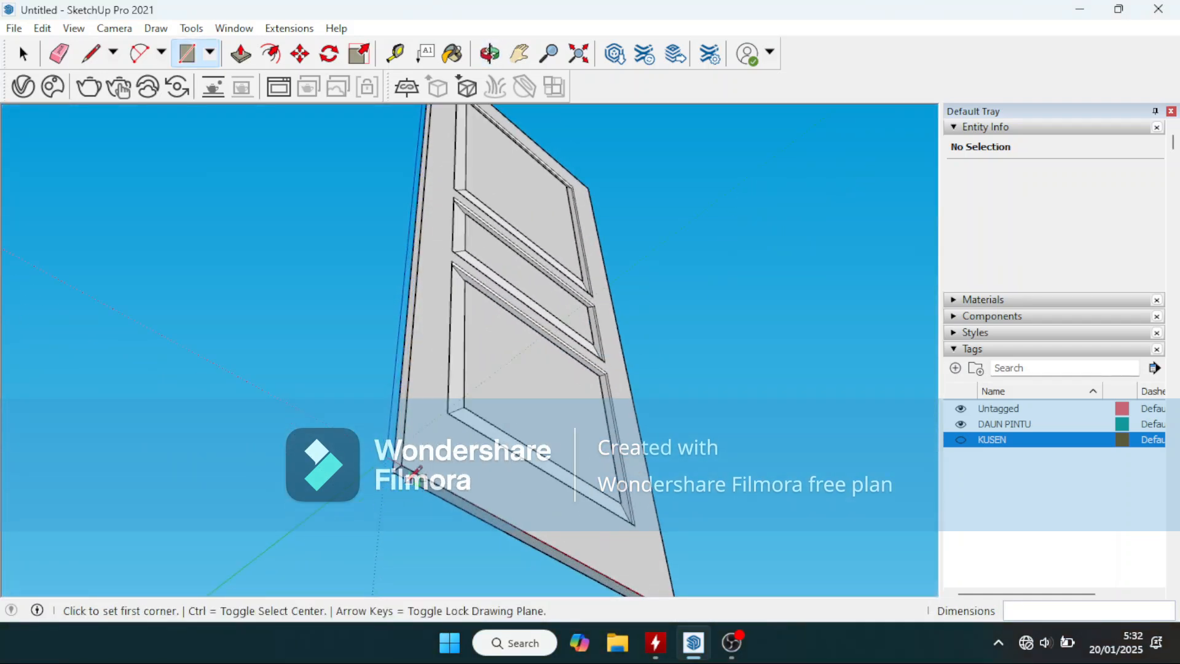
scroll(422, 389, "down", 3)
scroll(448, 493, "up", 3)
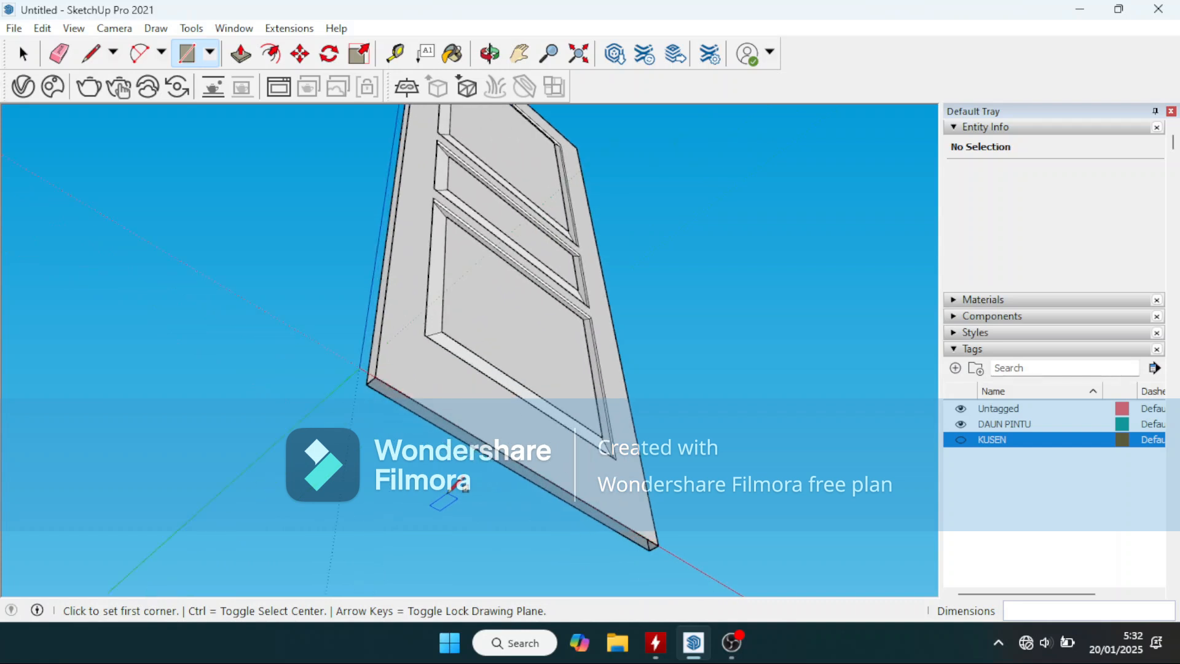
left_click(375, 376)
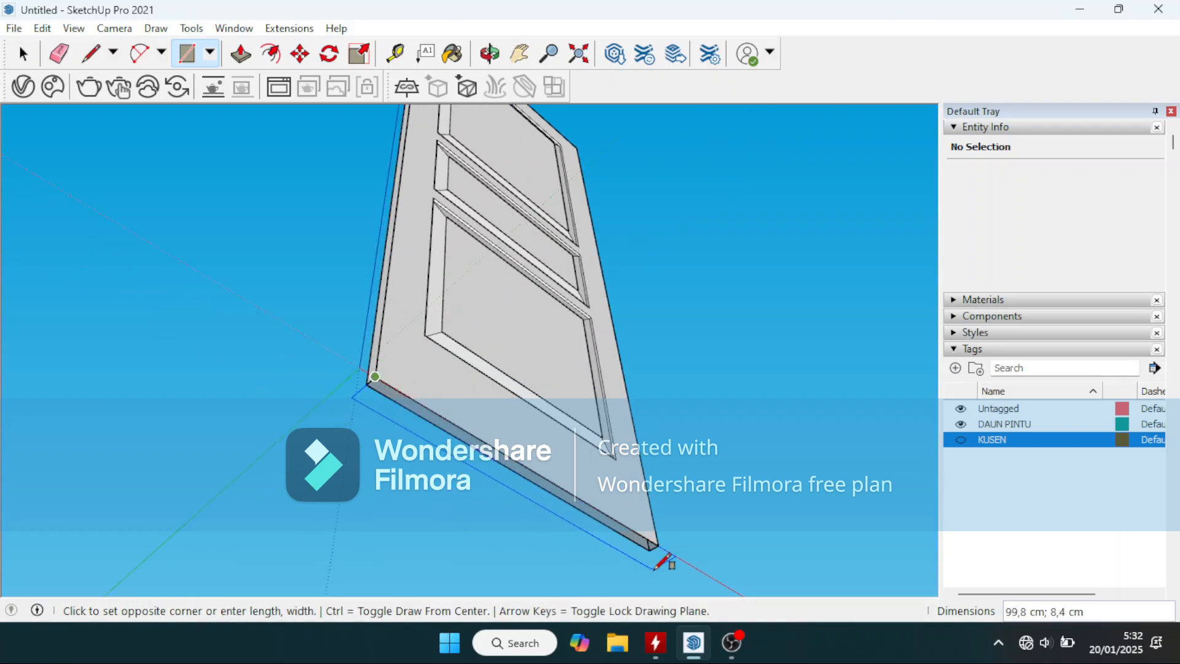
scroll(655, 565, "up", 4)
left_click(652, 540)
scroll(420, 529, "down", 2)
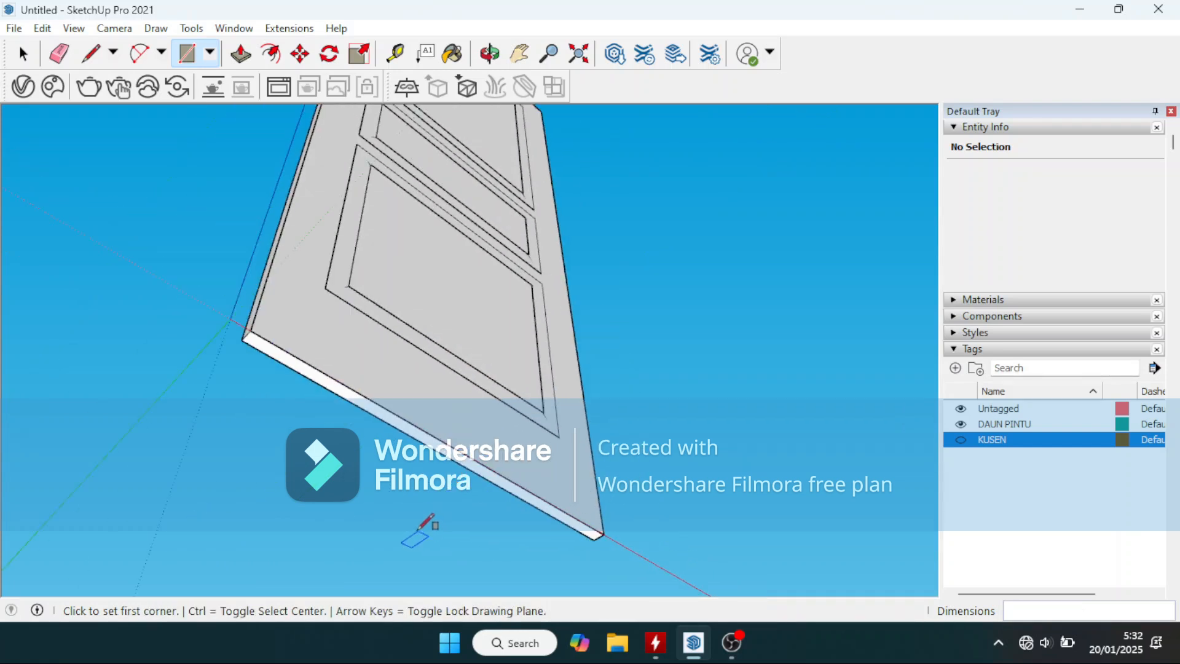
Step: Finish editing the door group and make the KUSEN tag visible again
scroll(405, 521, "down", 2)
key("o")
left_click_drag(226, 390, 223, 568)
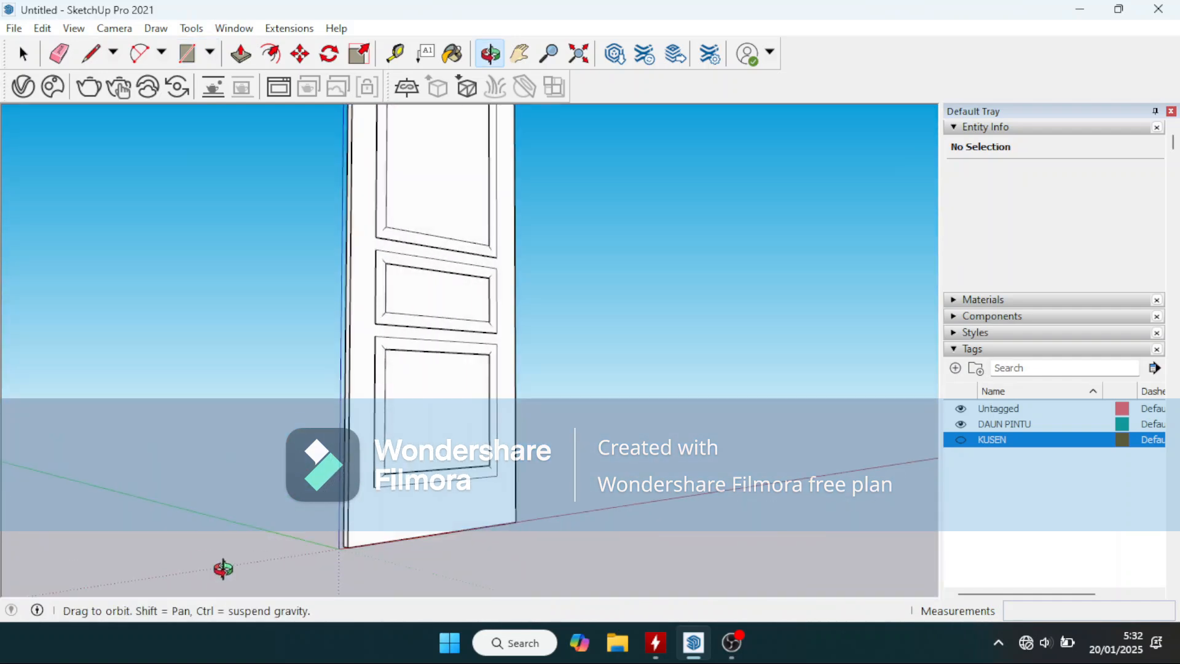
scroll(423, 476, "up", 3)
middle_click_drag(408, 463, 430, 492)
scroll(319, 492, "down", 3)
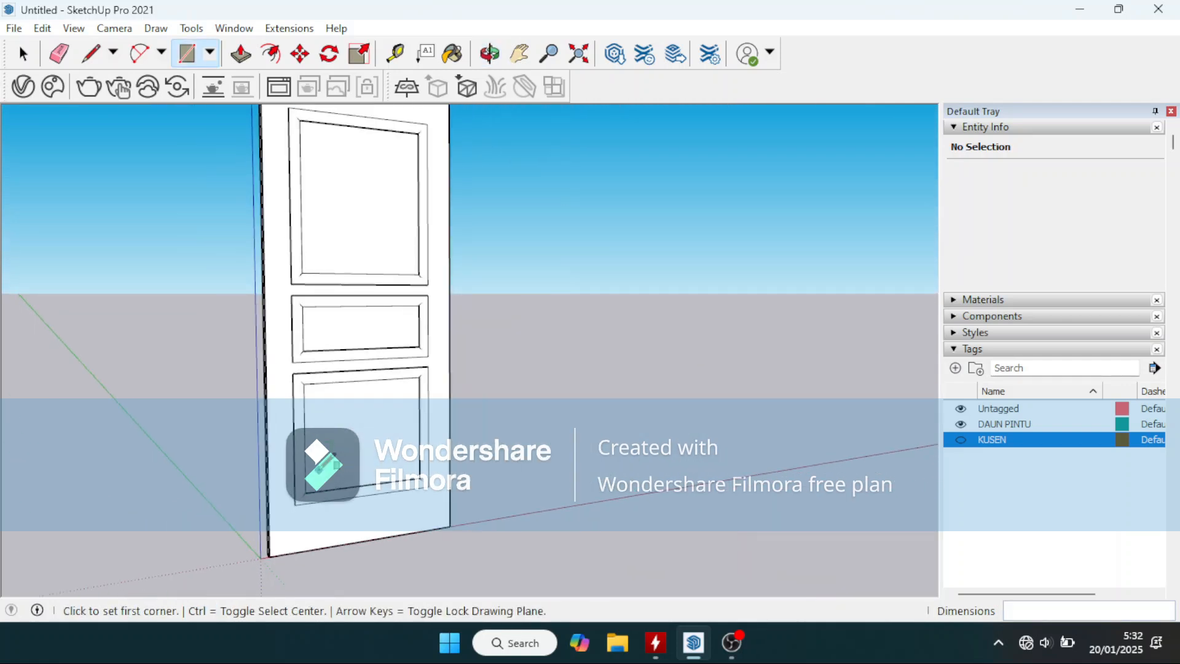
scroll(296, 468, "up", 2)
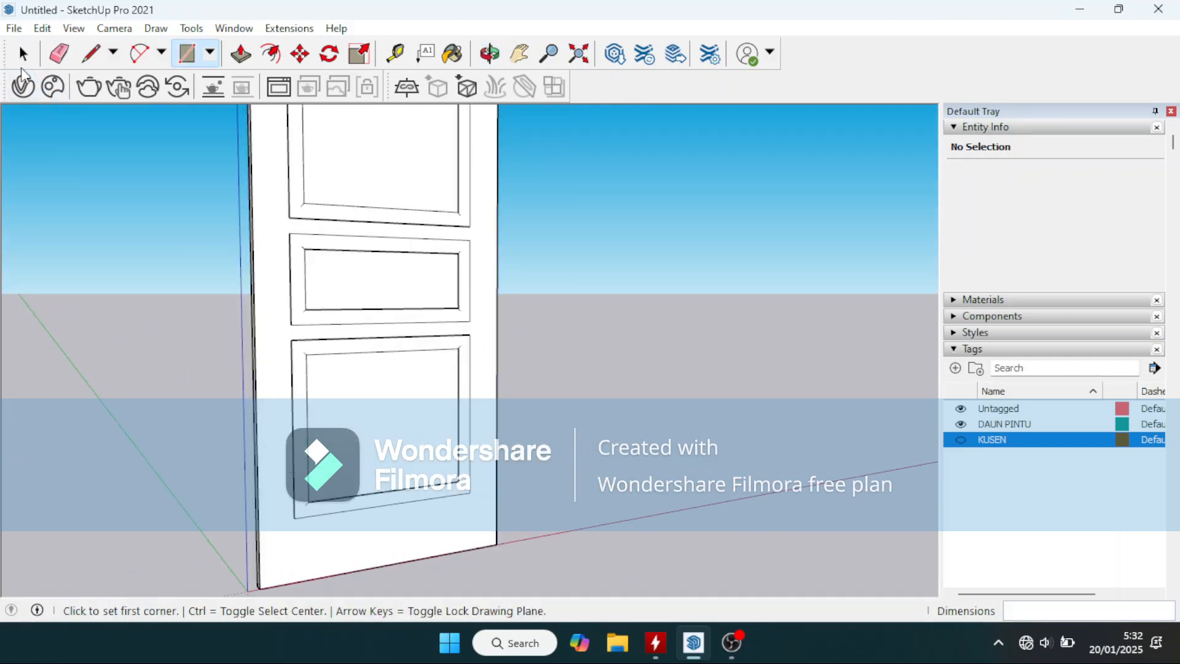
left_click(24, 53)
scroll(215, 404, "up", 1)
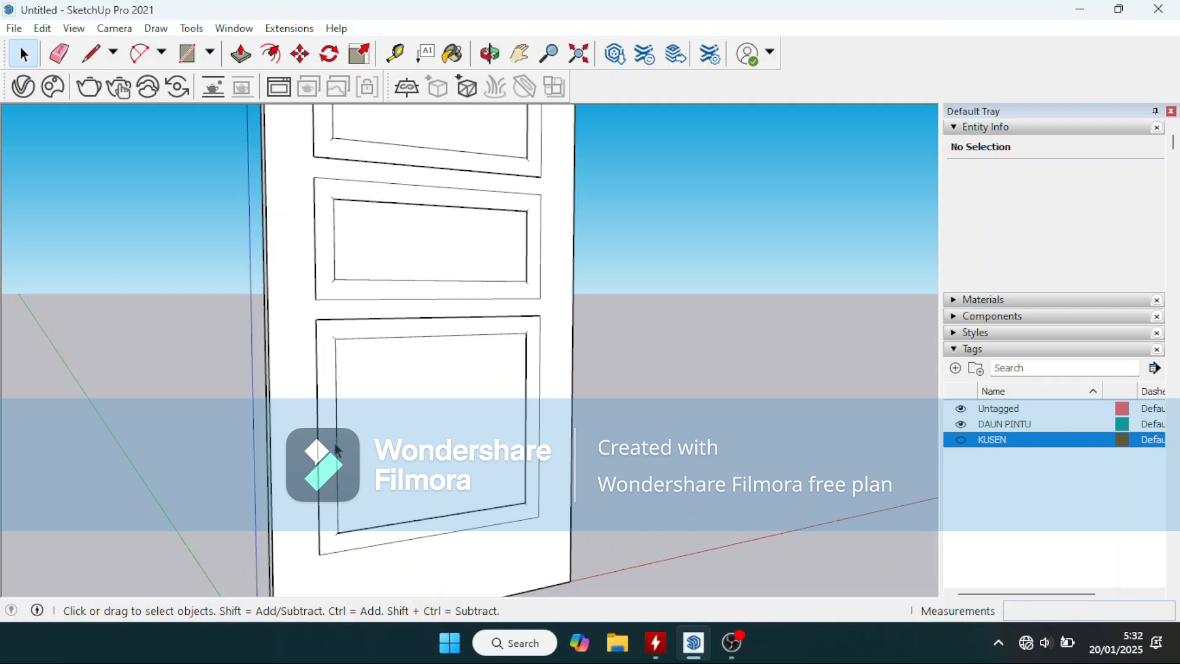
scroll(404, 398, "down", 3)
scroll(357, 332, "up", 3)
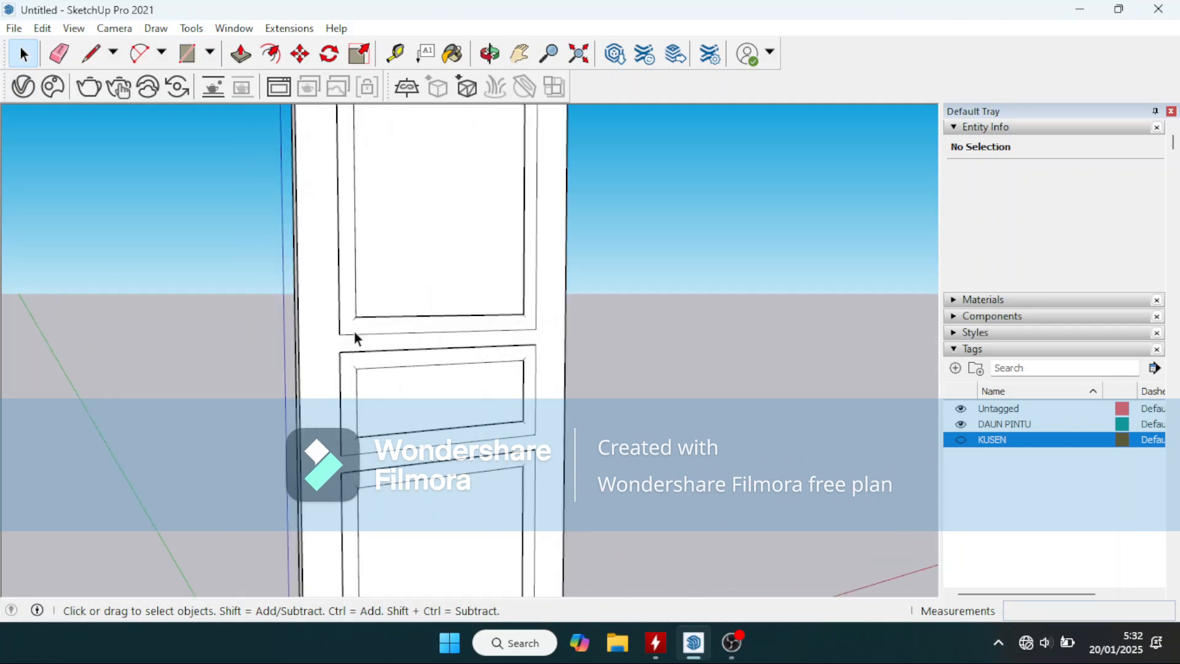
left_click(706, 392)
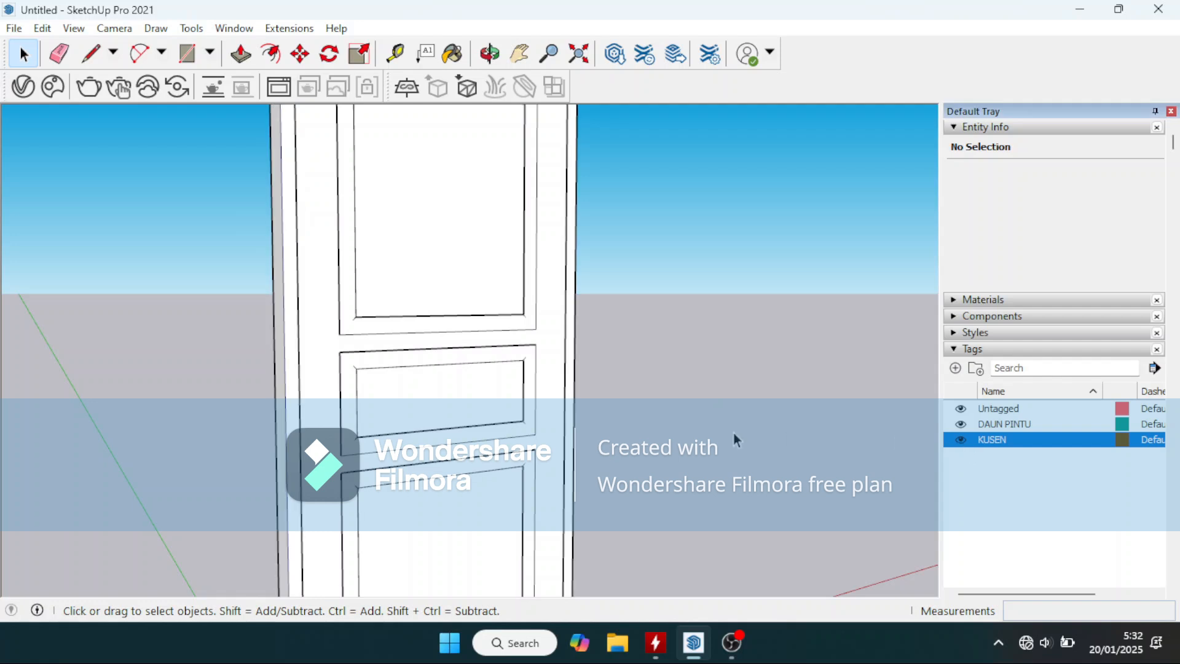
Step: Select the door leaf group and inspect how its closed panel fits inside the frame
scroll(616, 425, "down", 4)
middle_click_drag(397, 437, 387, 461)
scroll(387, 461, "up", 6)
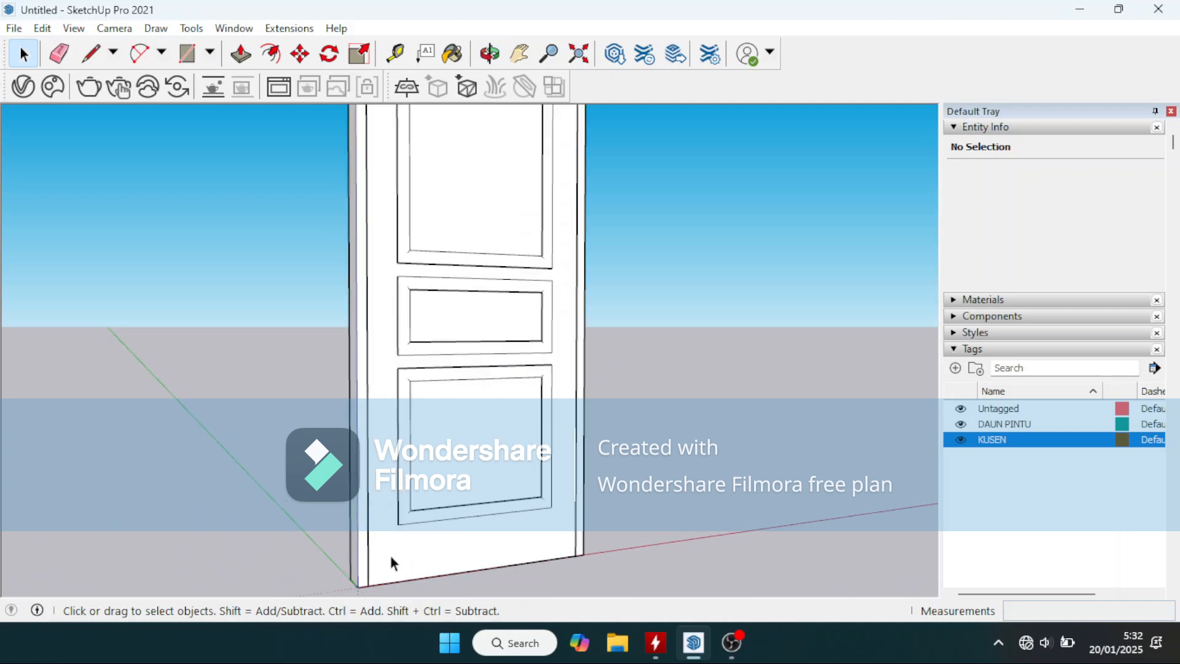
left_click(514, 509)
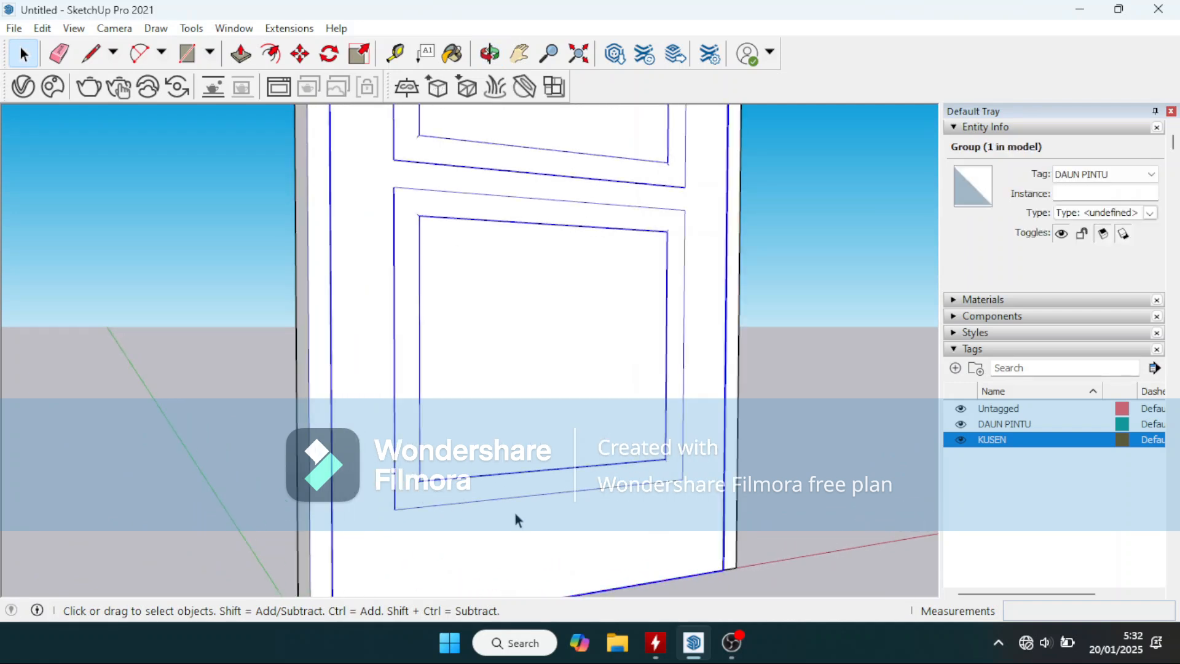
scroll(514, 509, "up", 2)
scroll(514, 509, "down", 2)
scroll(515, 513, "down", 5)
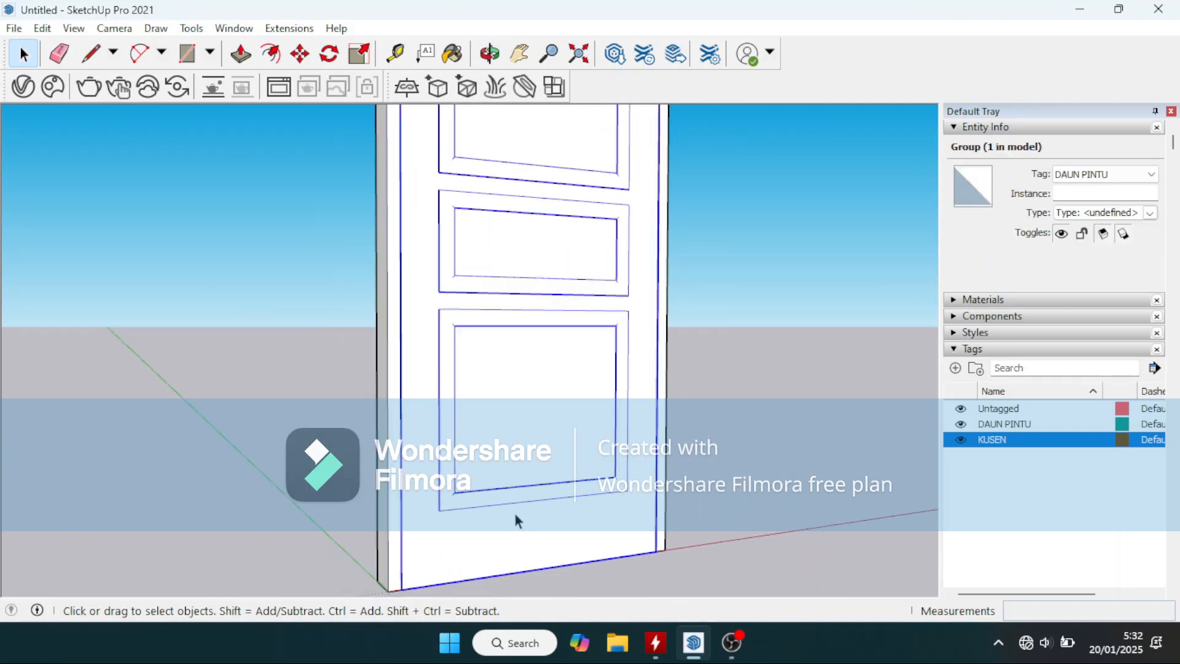
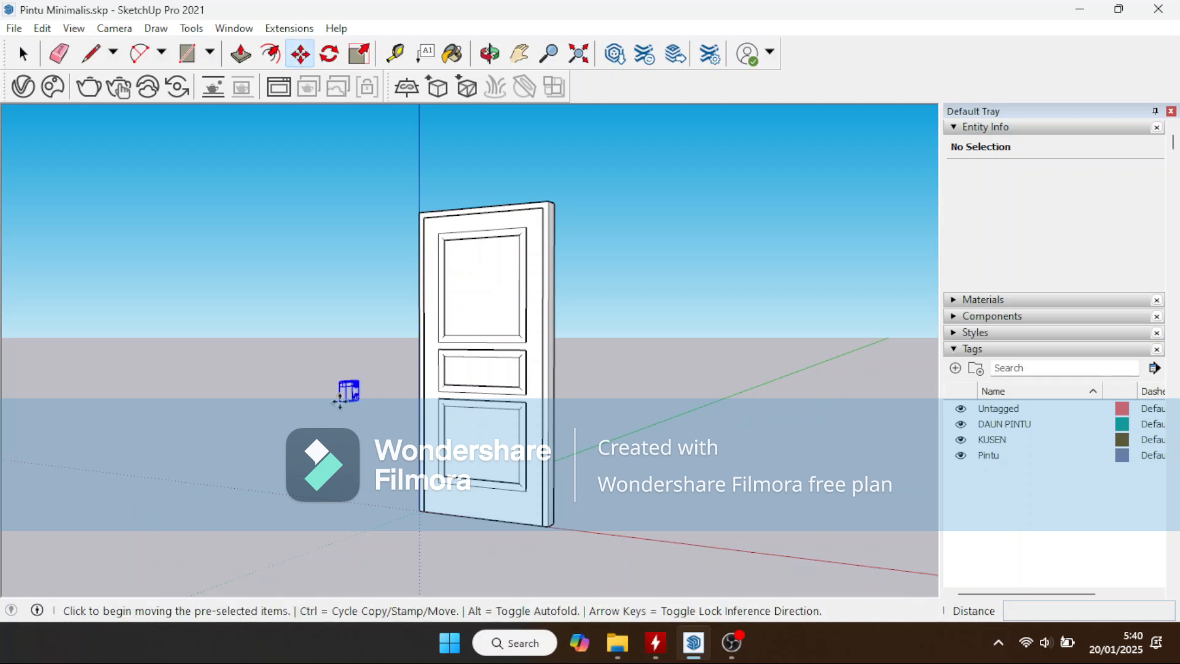
scroll(351, 409, "up", 2)
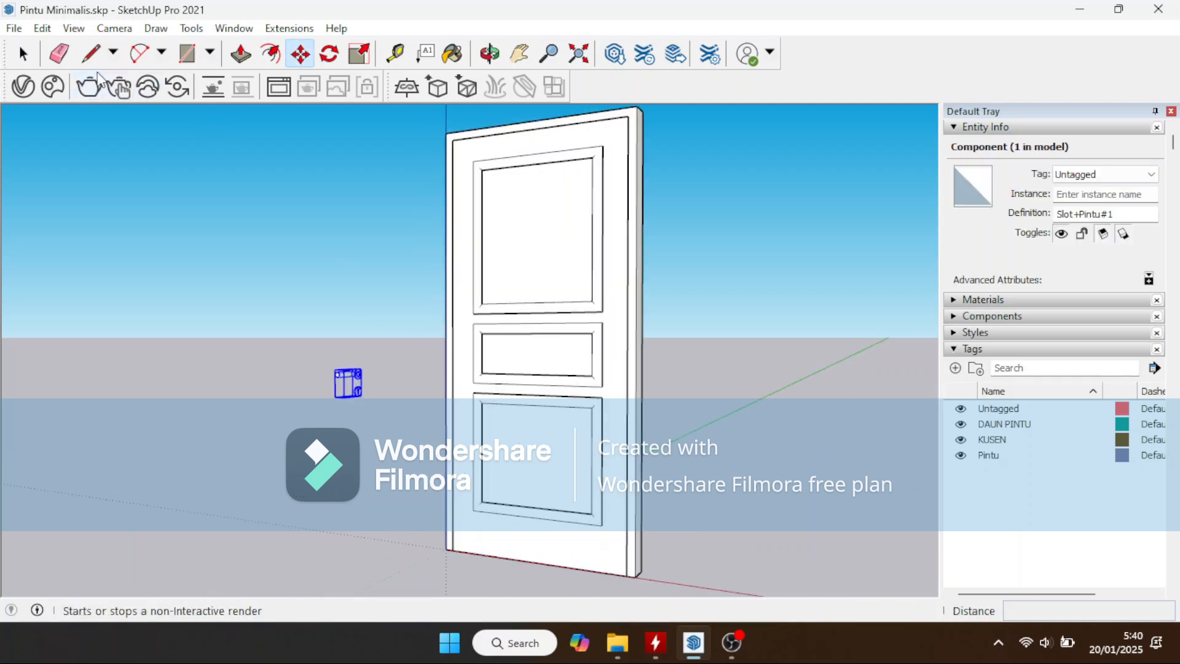
Step: Draw a guide line from the door leaf's lower corner near the blue axis: 5 cm along the bottom edge and 90 cm straight up
left_click(90, 54)
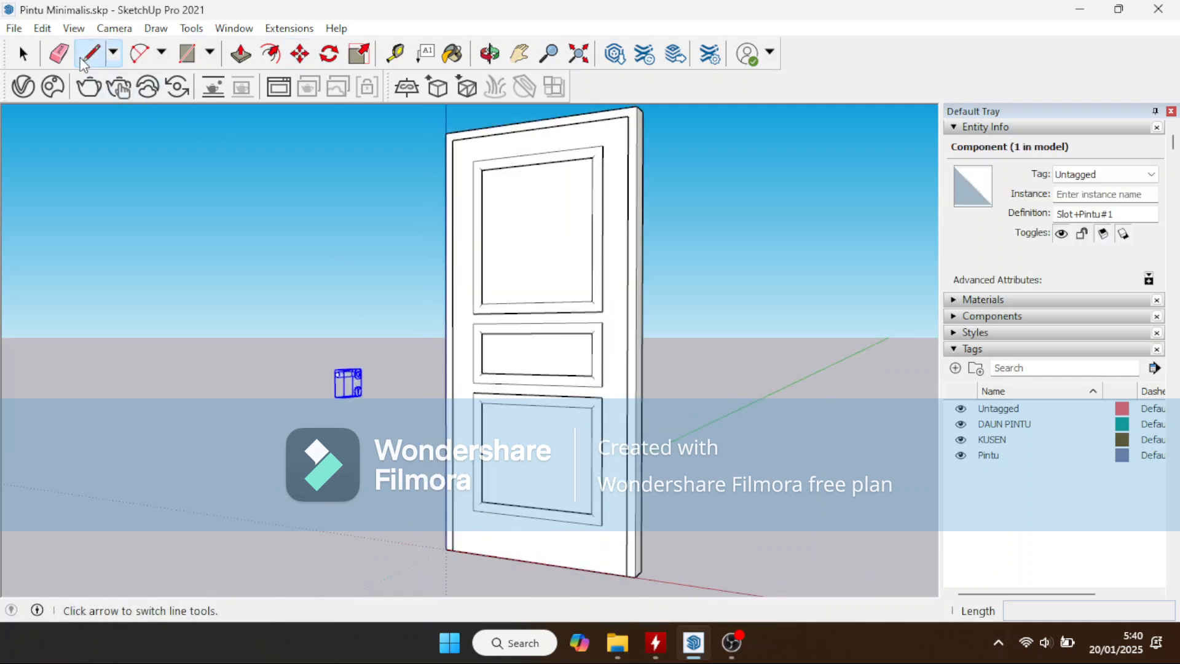
left_click(457, 548)
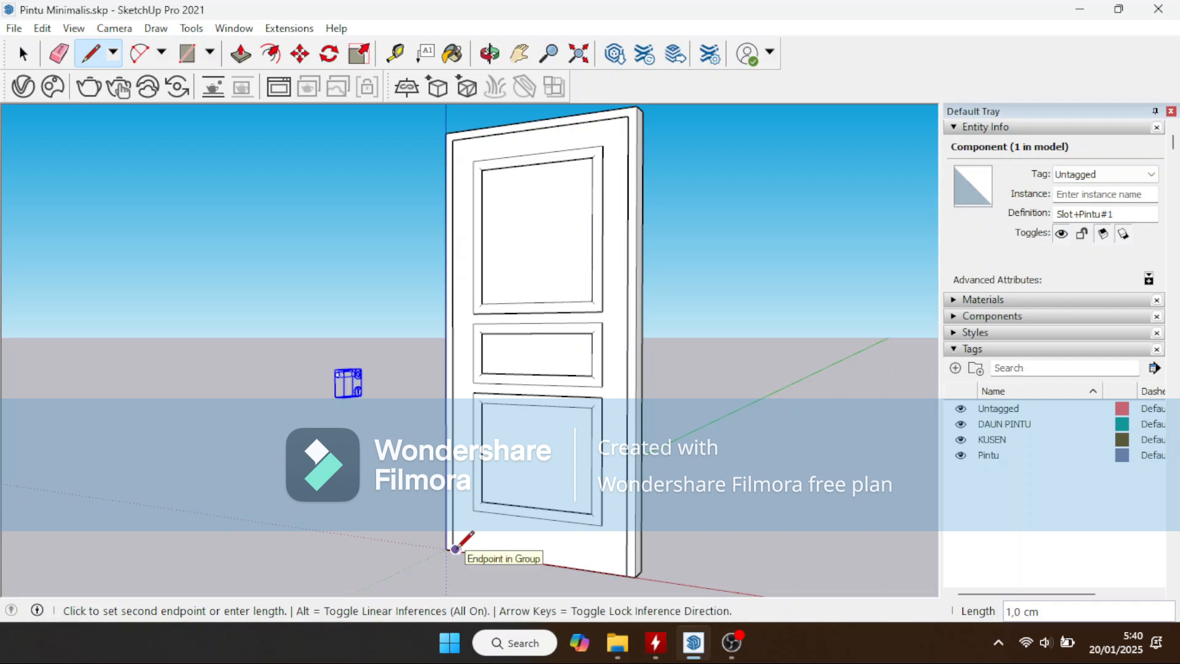
scroll(457, 548, "up", 2)
key("Escape")
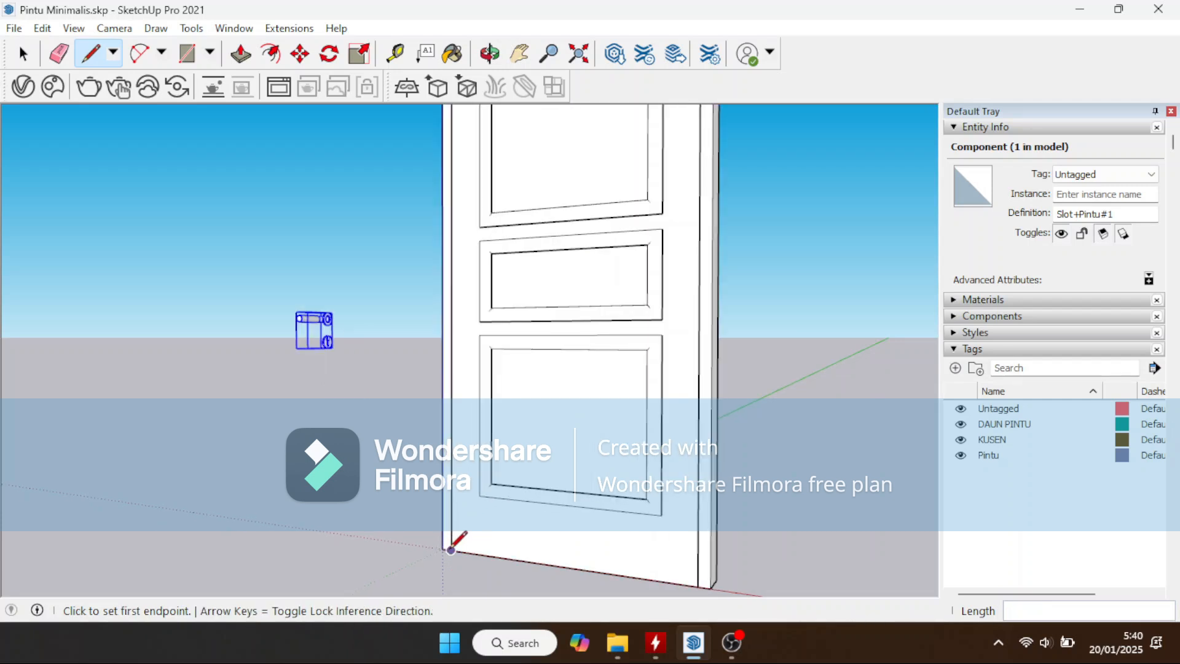
left_click(451, 548)
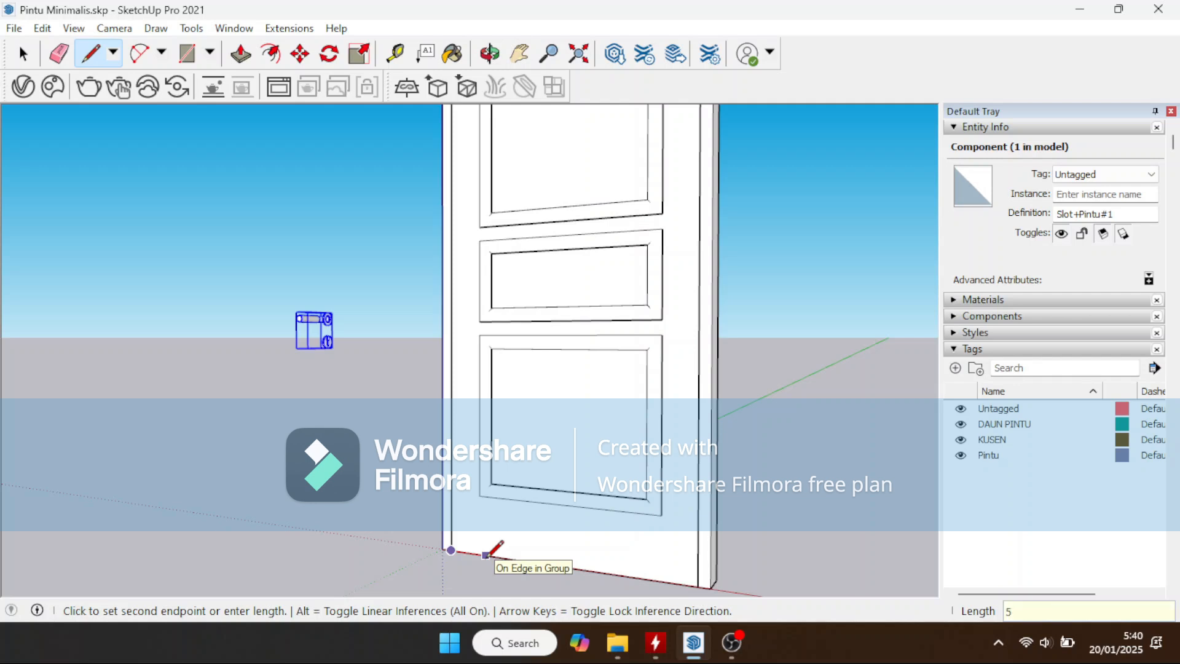
key("Return")
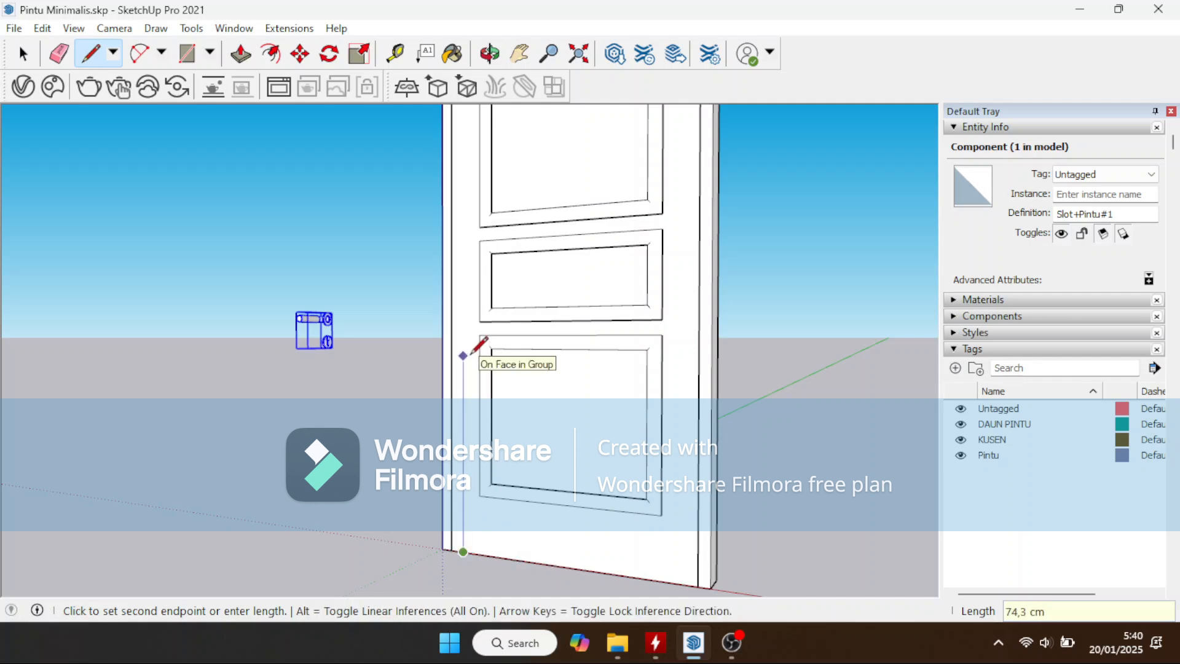
key("Return")
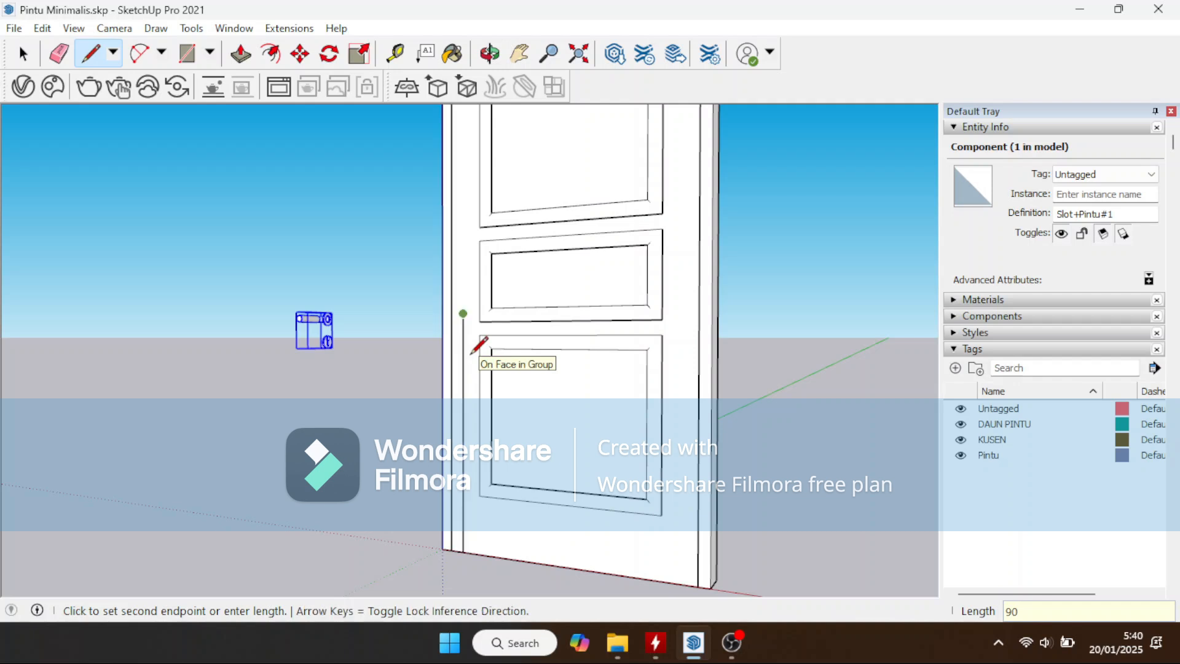
key("Escape")
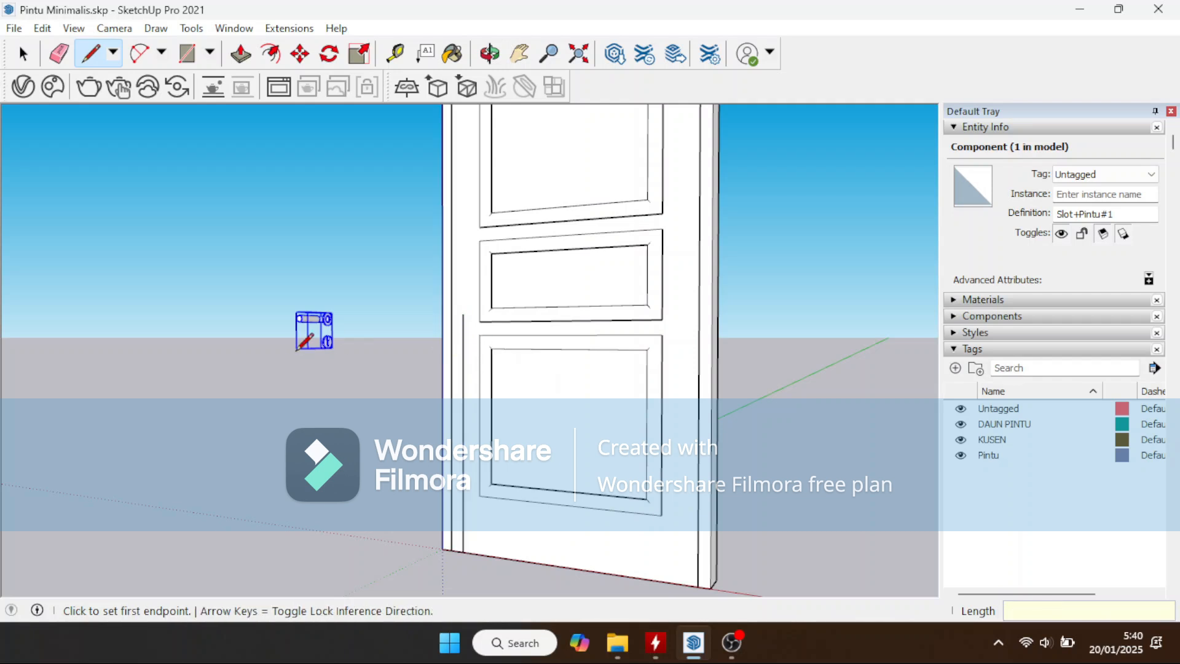
Step: Select the Slot+Pintu#1 lock component and rotate it 90 degrees in the horizontal plane
middle_click_drag(302, 402, 277, 341)
scroll(246, 327, "up", 2)
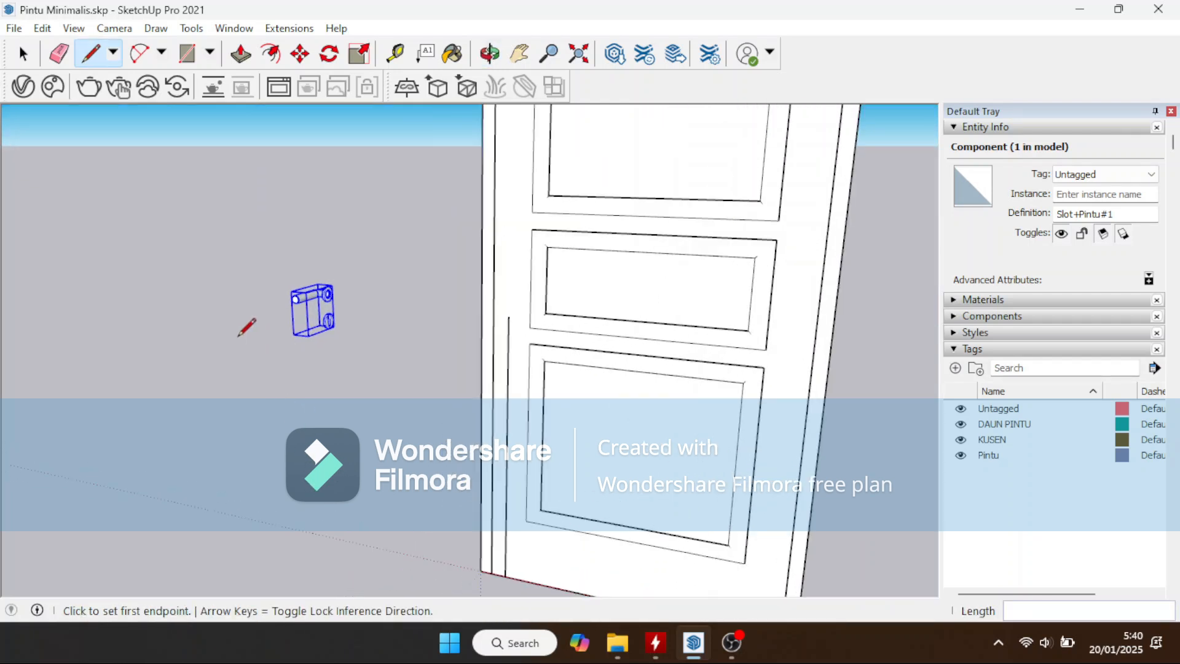
left_click(24, 54)
left_click(265, 255)
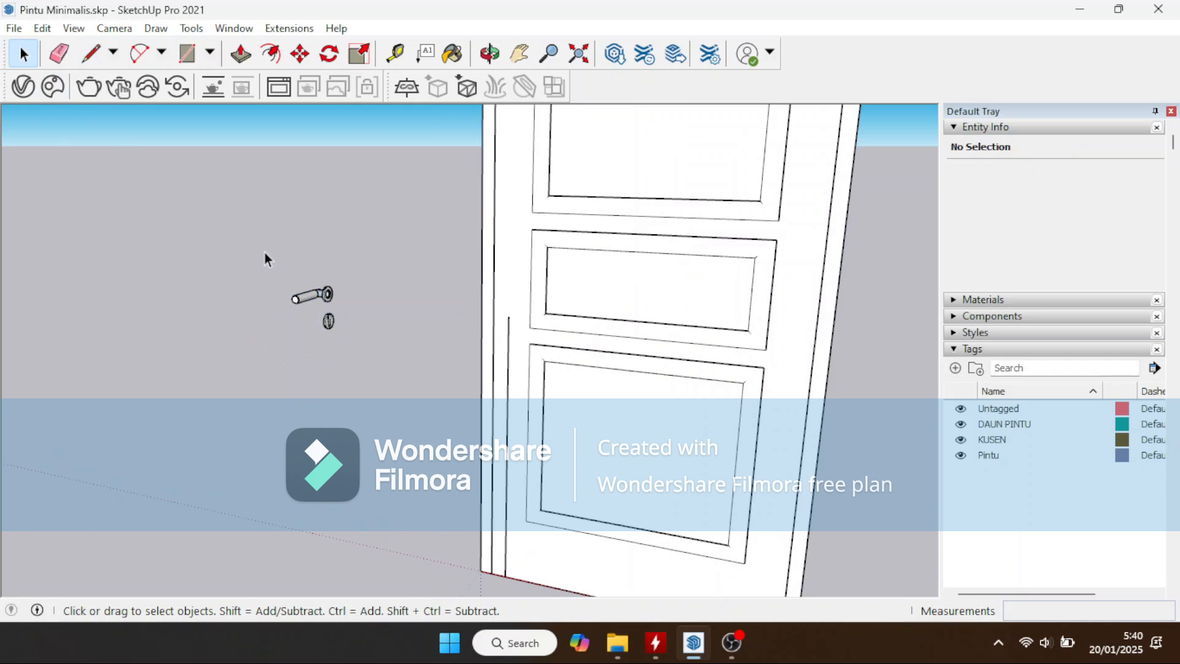
scroll(366, 372, "up", 1)
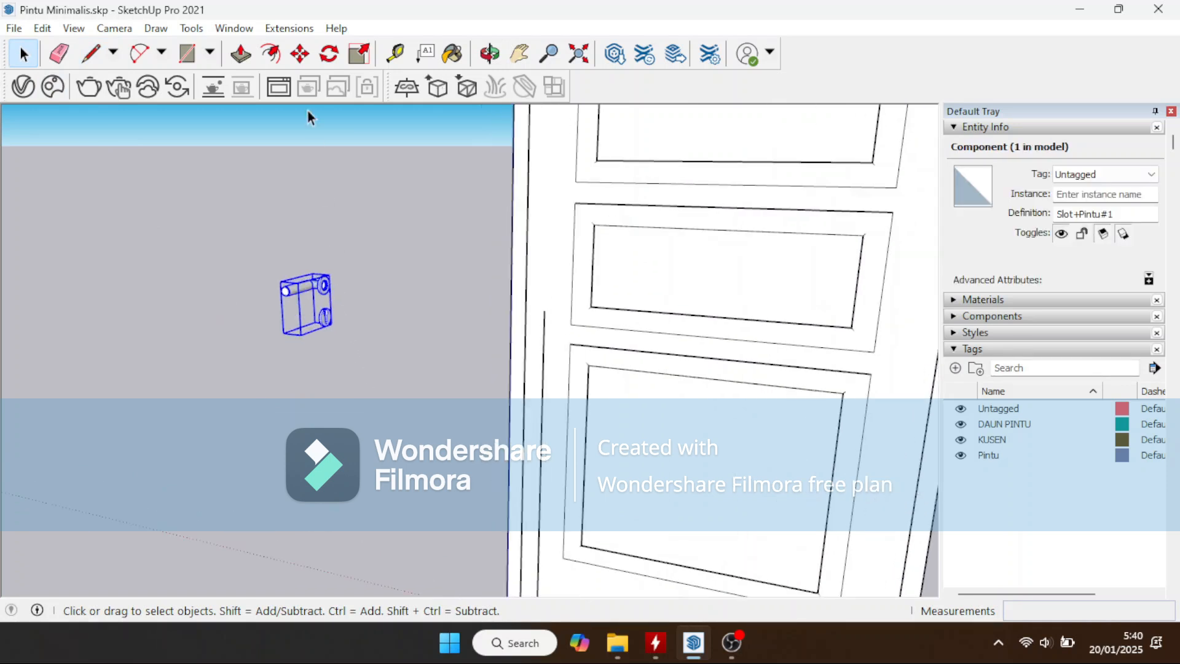
left_click(330, 58)
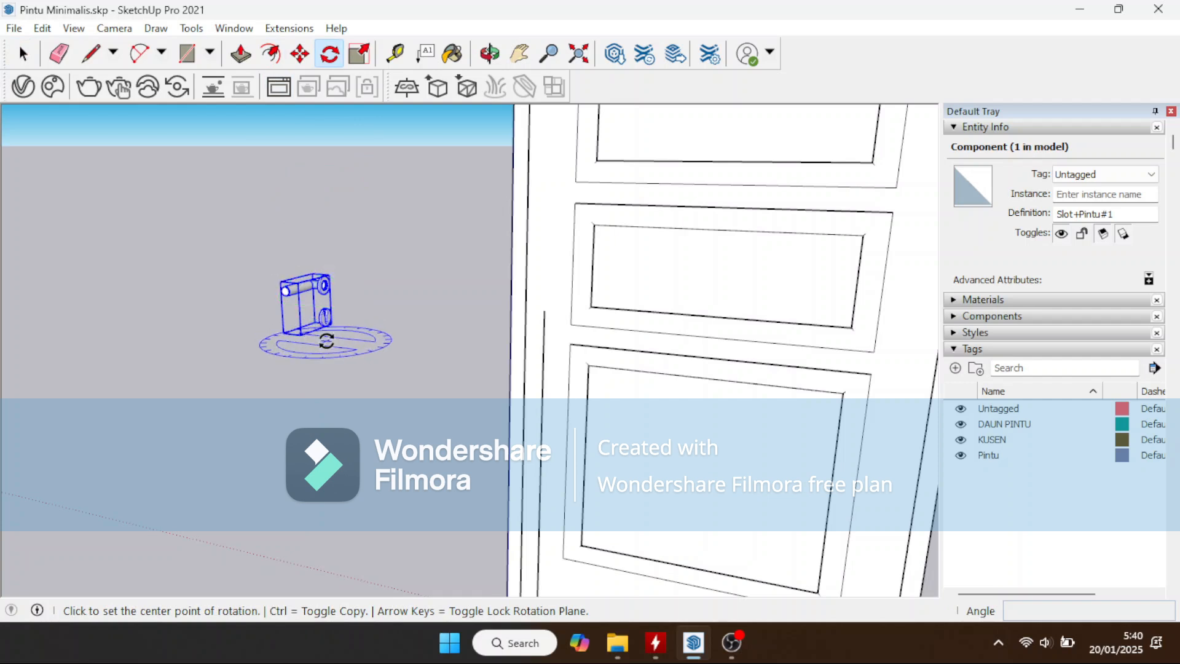
left_click(326, 341)
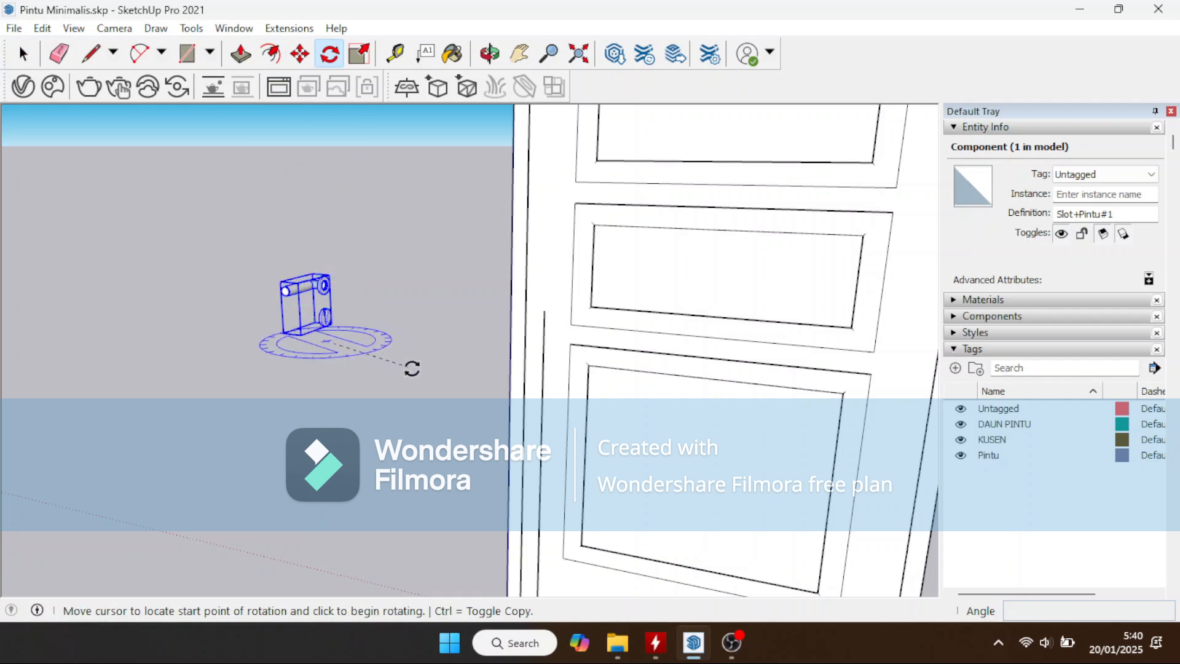
left_click(450, 353)
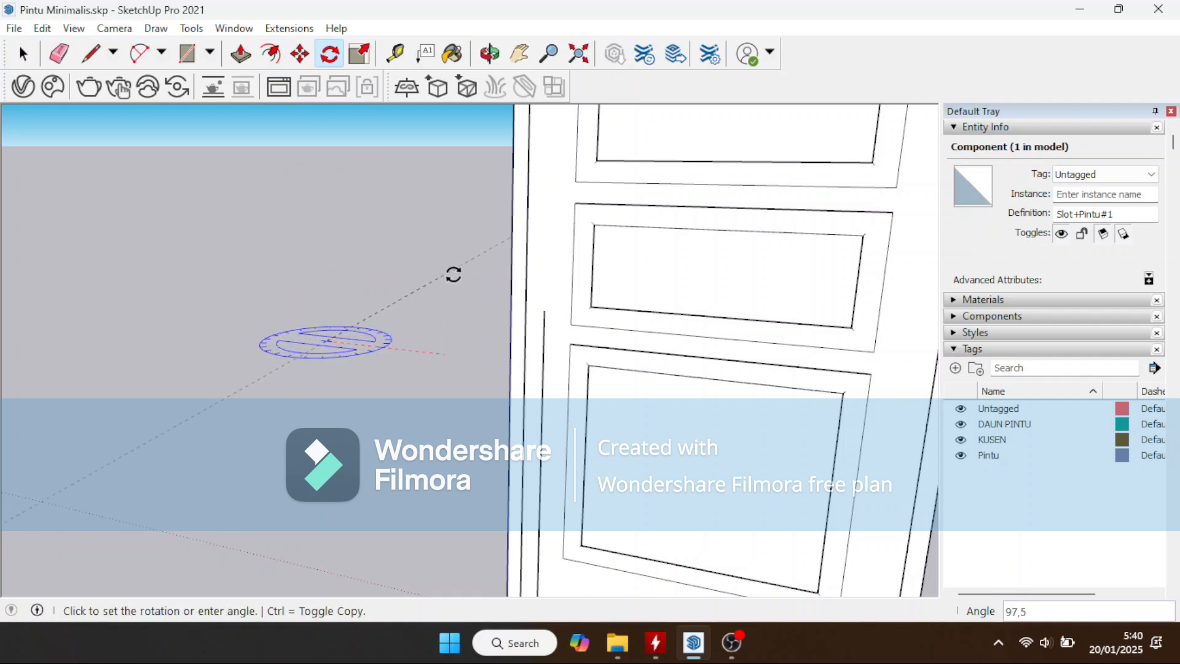
left_click(457, 284)
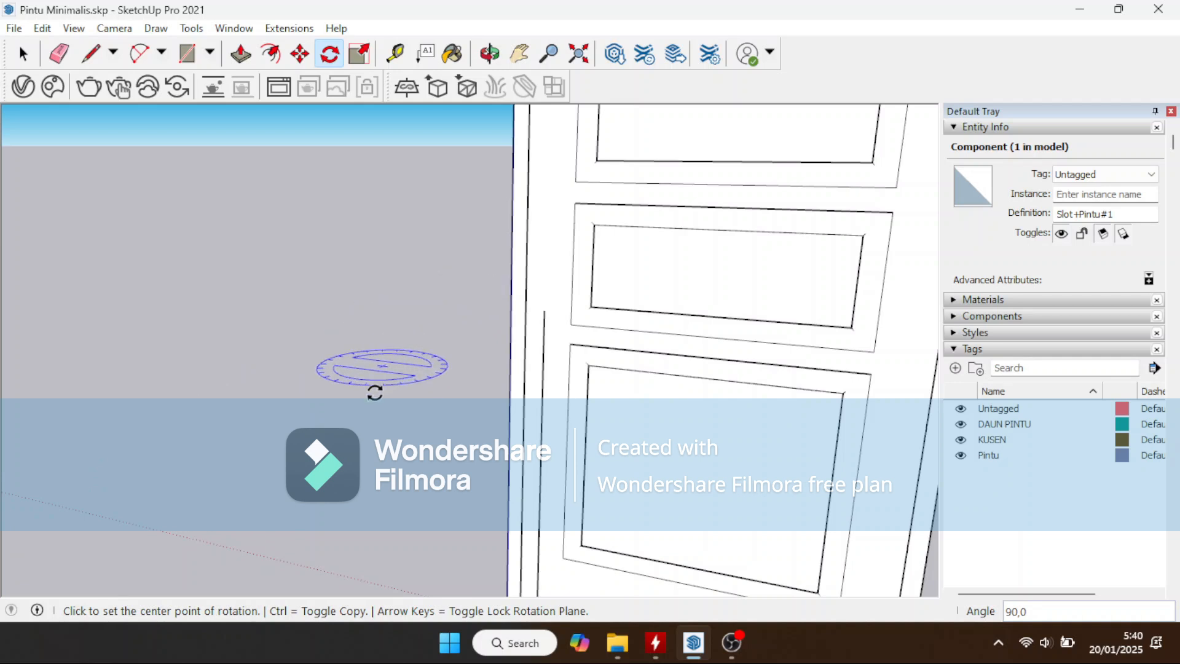
scroll(365, 424, "down", 5)
scroll(611, 307, "up", 6)
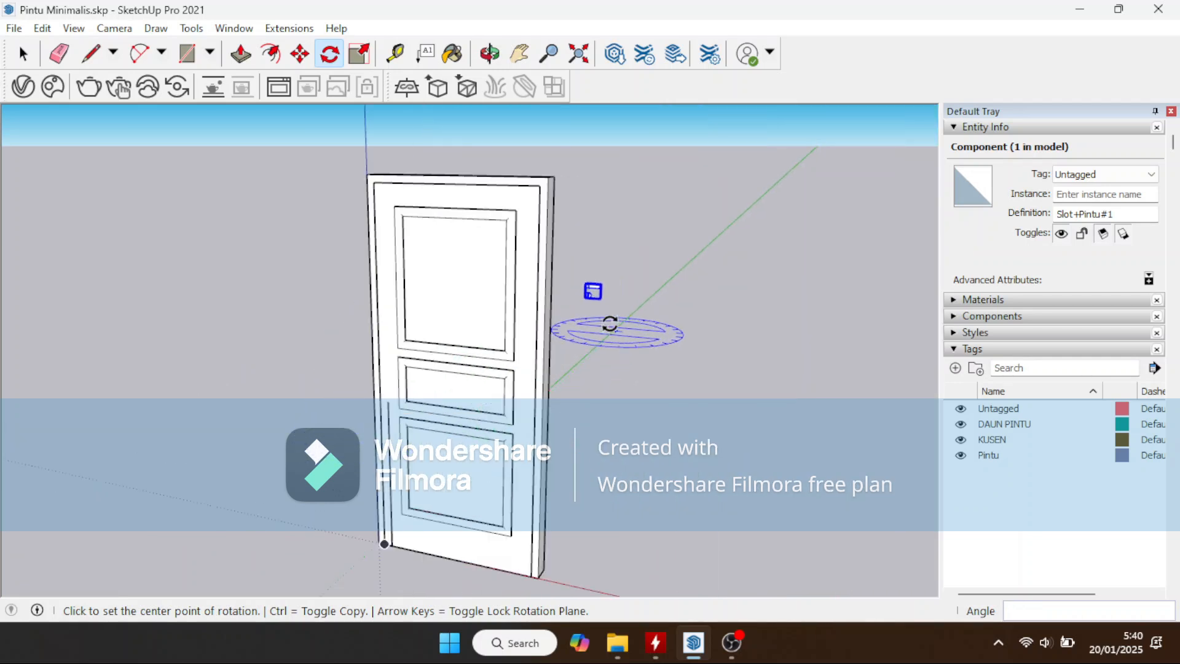
Step: Move the lock component by its lower corner onto the door at the upper end of the 90 cm guide line
left_click(300, 54)
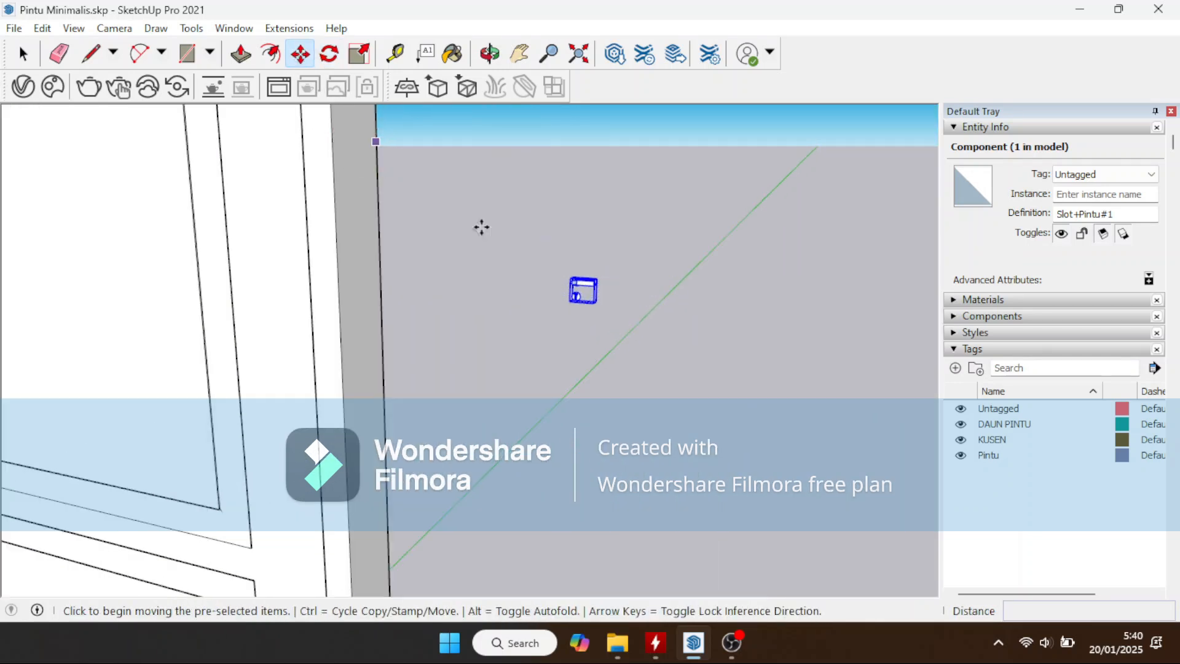
left_click(567, 302)
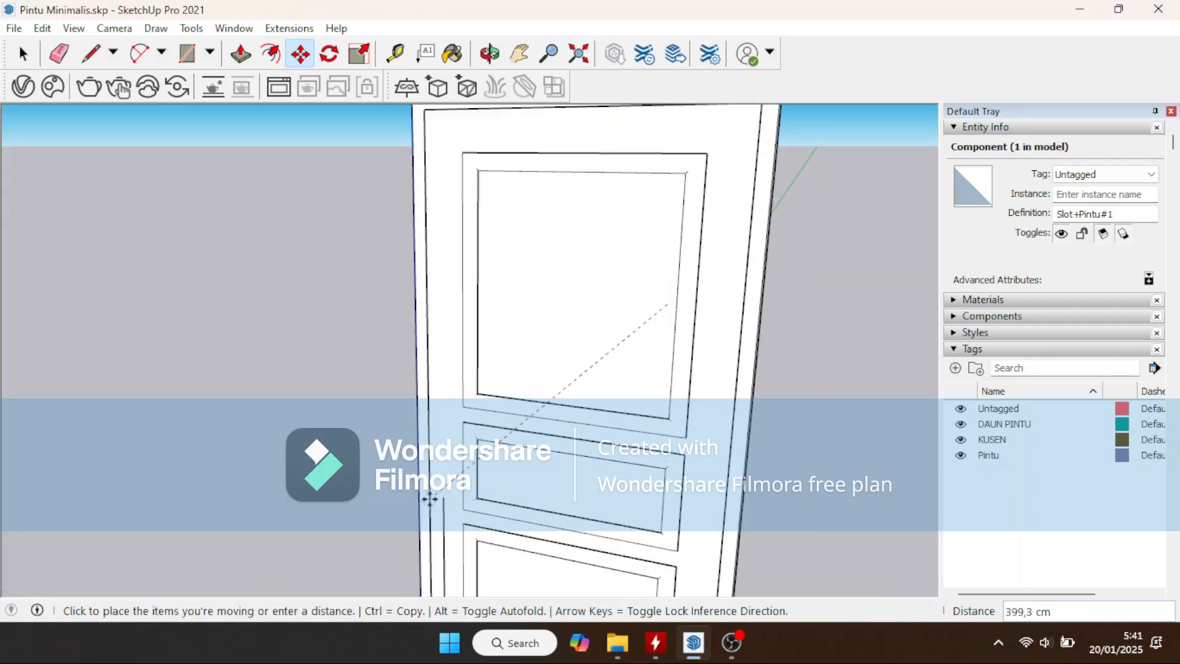
left_click(441, 499)
scroll(467, 504, "up", 6)
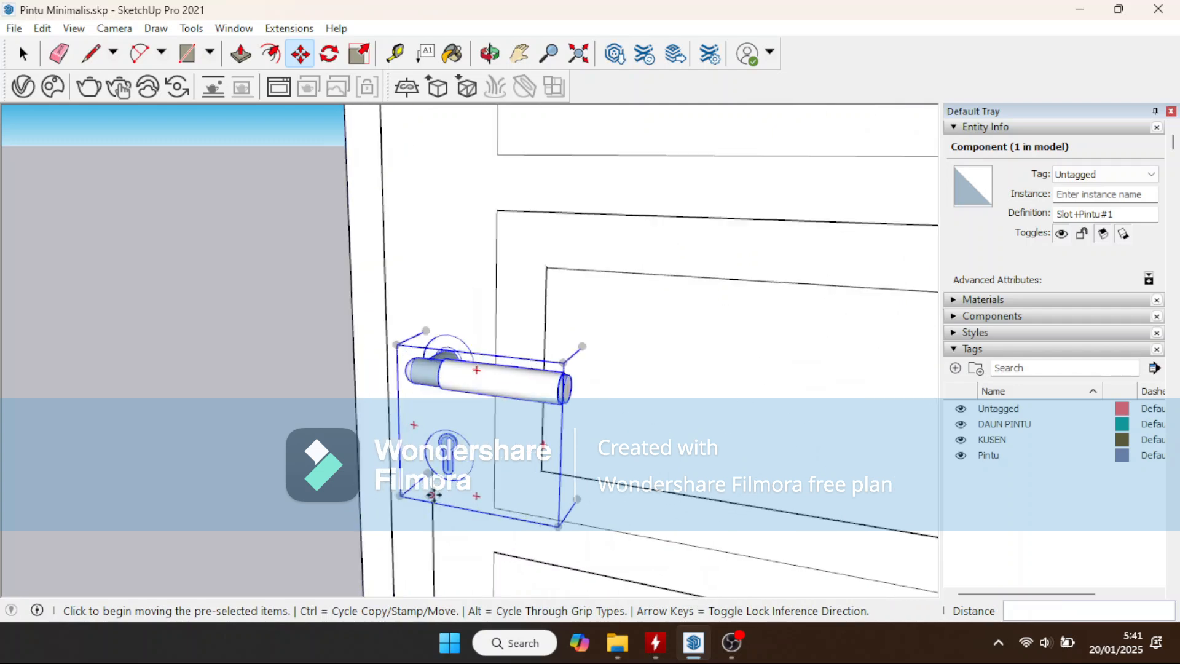
Step: Pull the lock 8,0 cm out of the door and snap its rear lower corner to the guide line's upper end
middle_click_drag(492, 510, 672, 490)
scroll(435, 492, "up", 2)
middle_click_drag(435, 491, 568, 506)
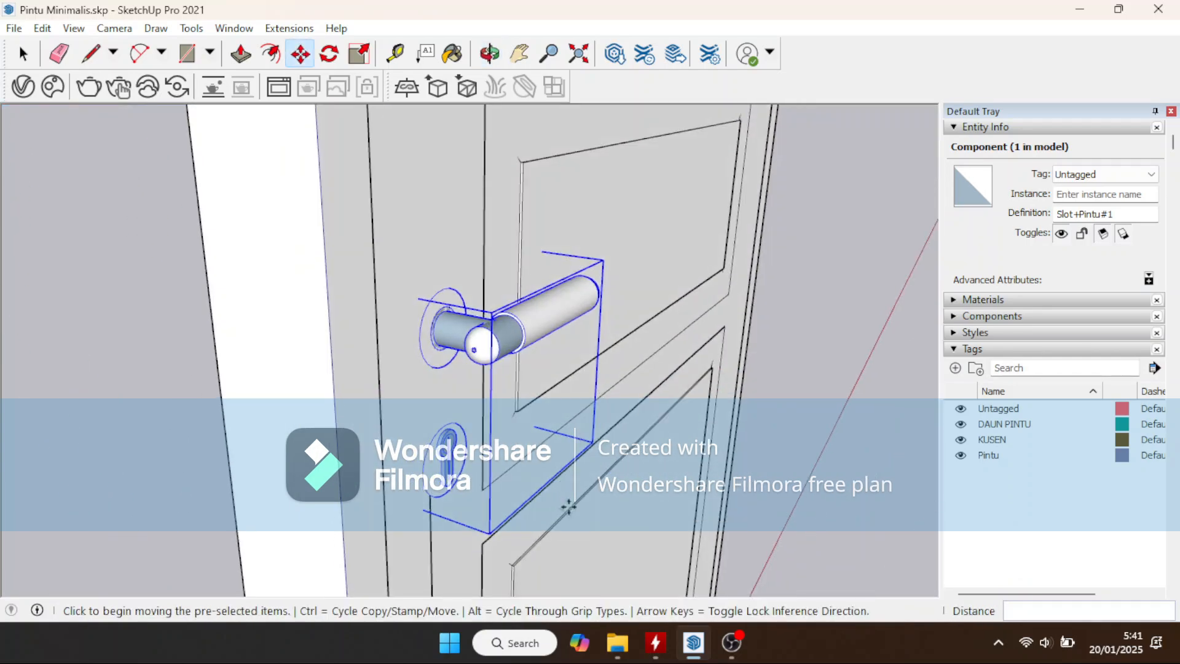
left_click(475, 522)
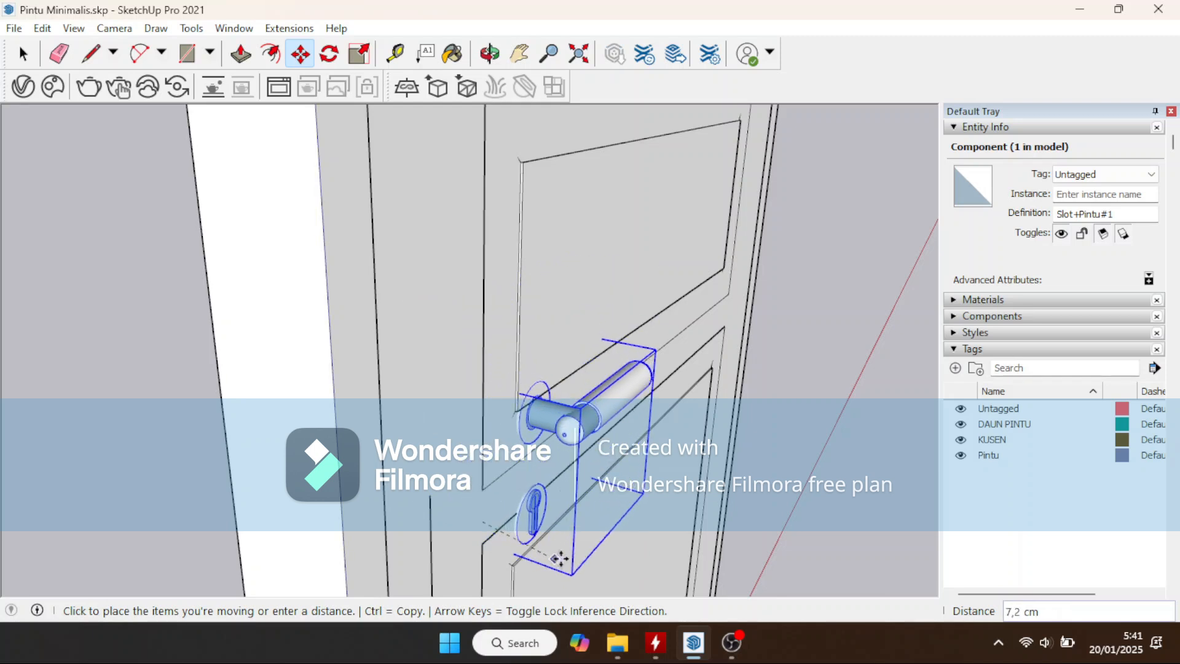
left_click(564, 555)
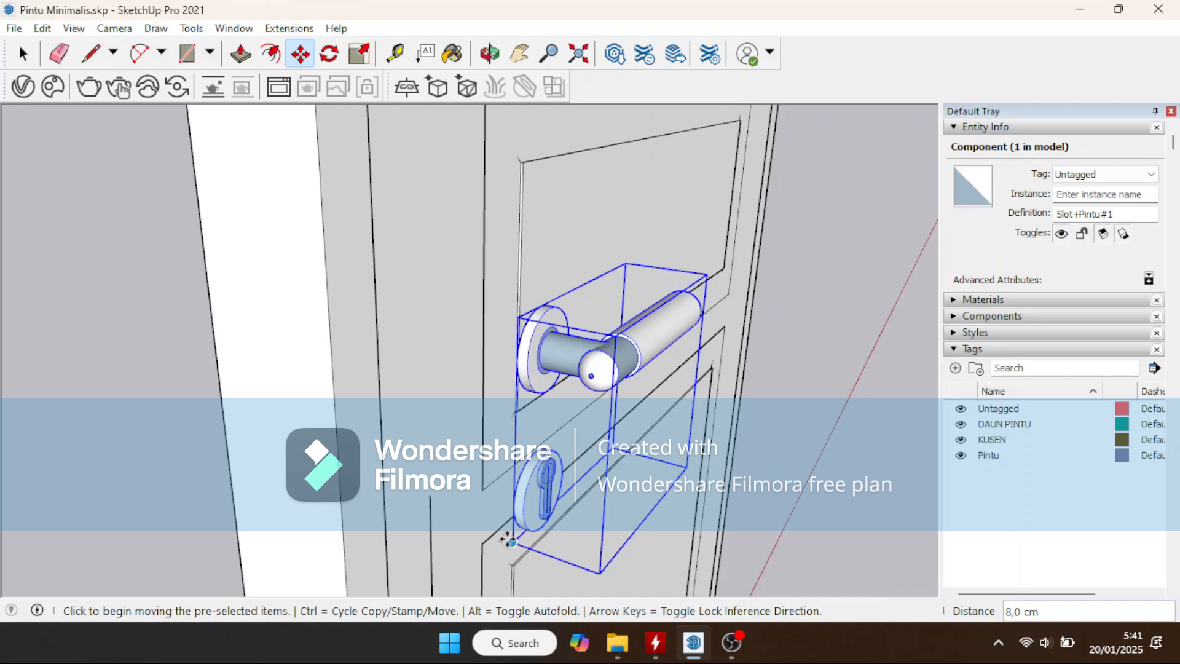
left_click(508, 540)
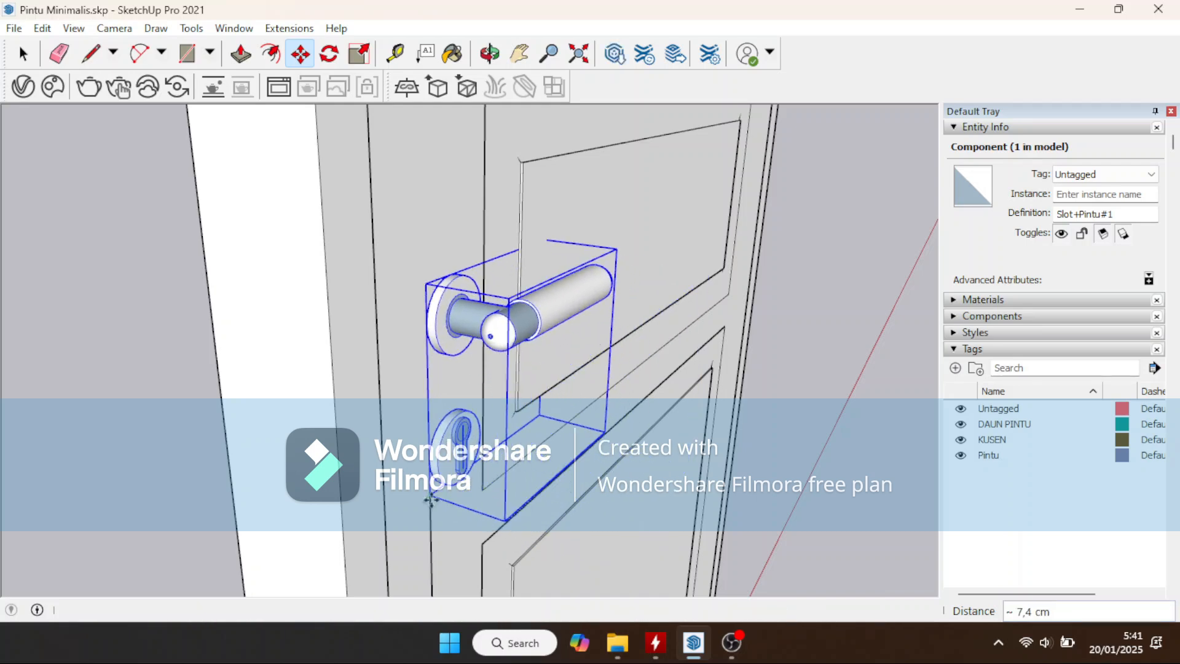
left_click(430, 499)
Step: Shift the lock sideways so the lowest point of its keyhole plate meets the guide line's upper endpoint
middle_click_drag(430, 499, 330, 490)
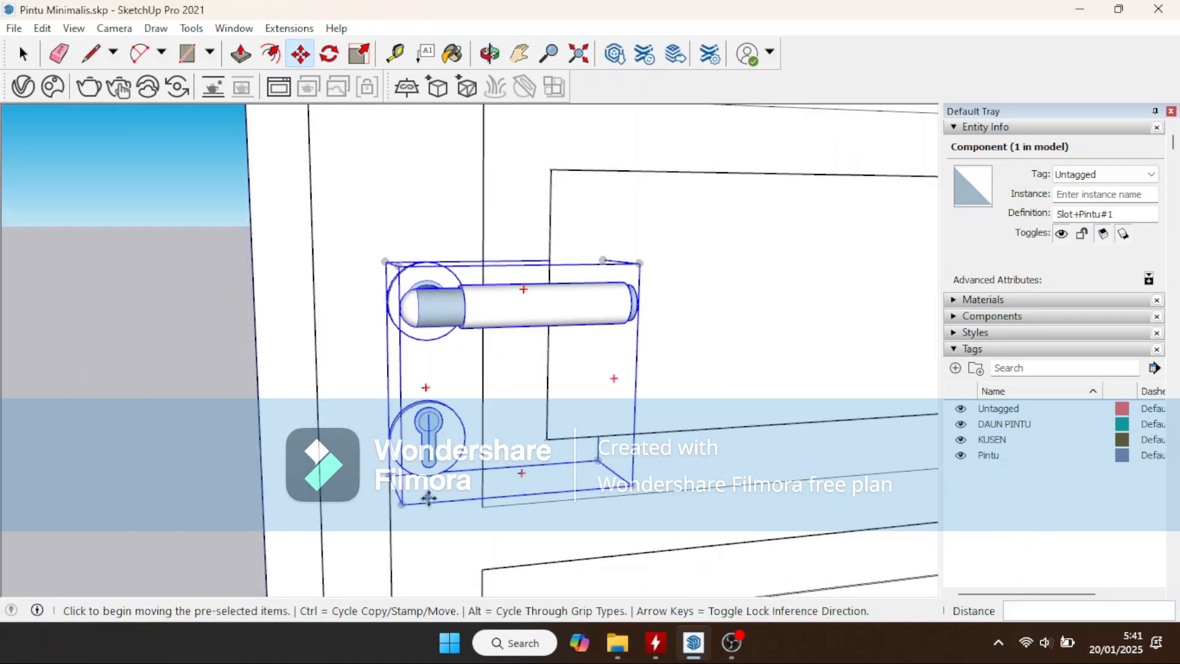
left_click(429, 499)
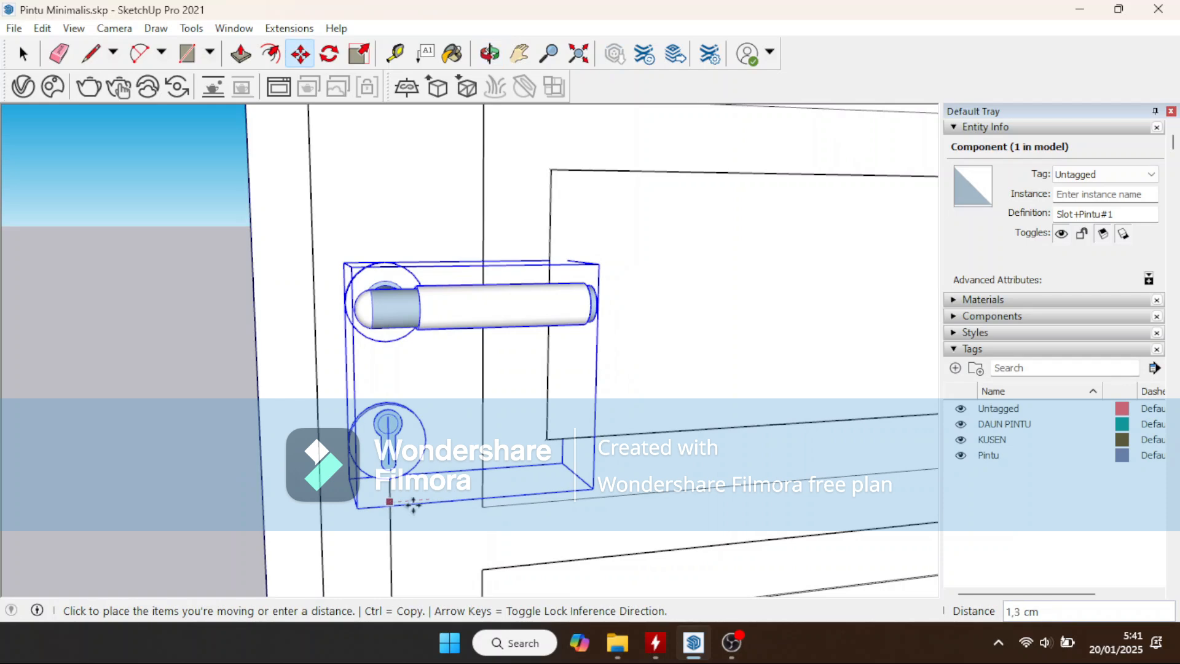
left_click(422, 508)
middle_click_drag(408, 524, 289, 421)
middle_click_drag(400, 495, 404, 384)
scroll(438, 517, "up", 2)
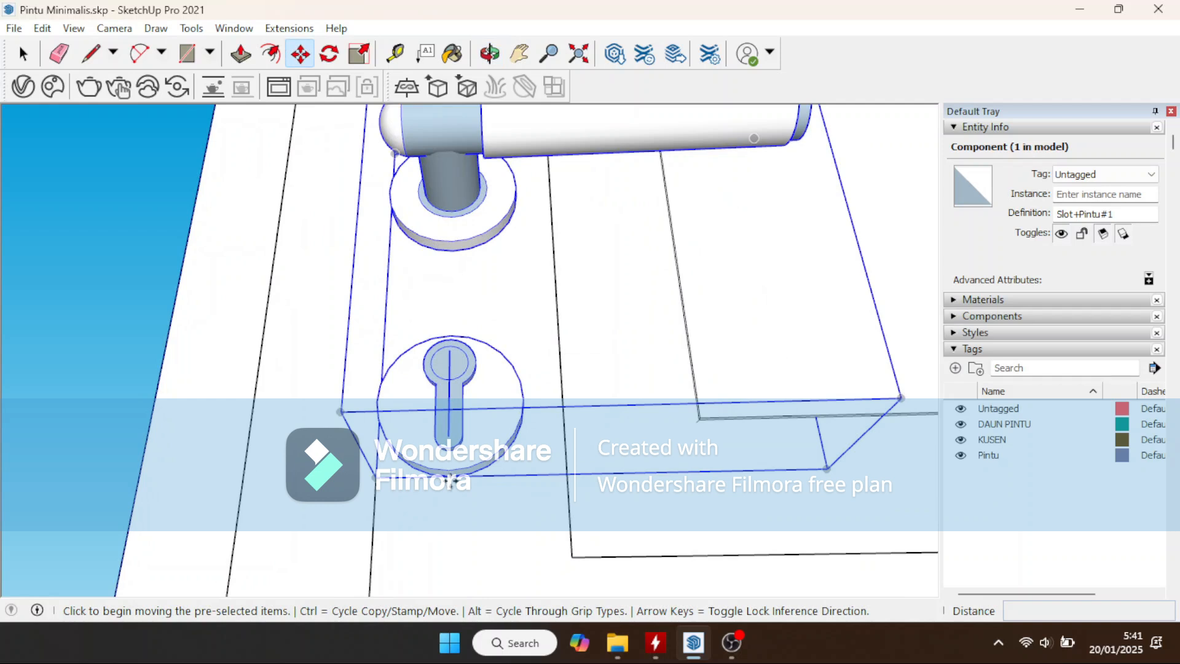
scroll(449, 477, "up", 3)
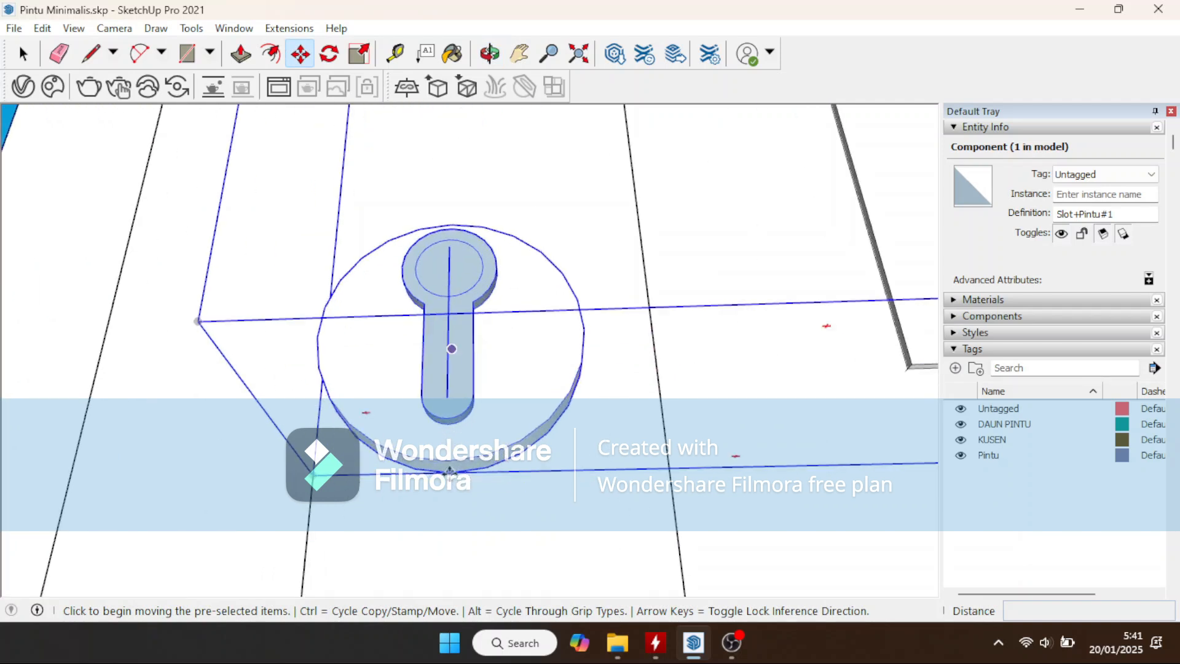
left_click(450, 471)
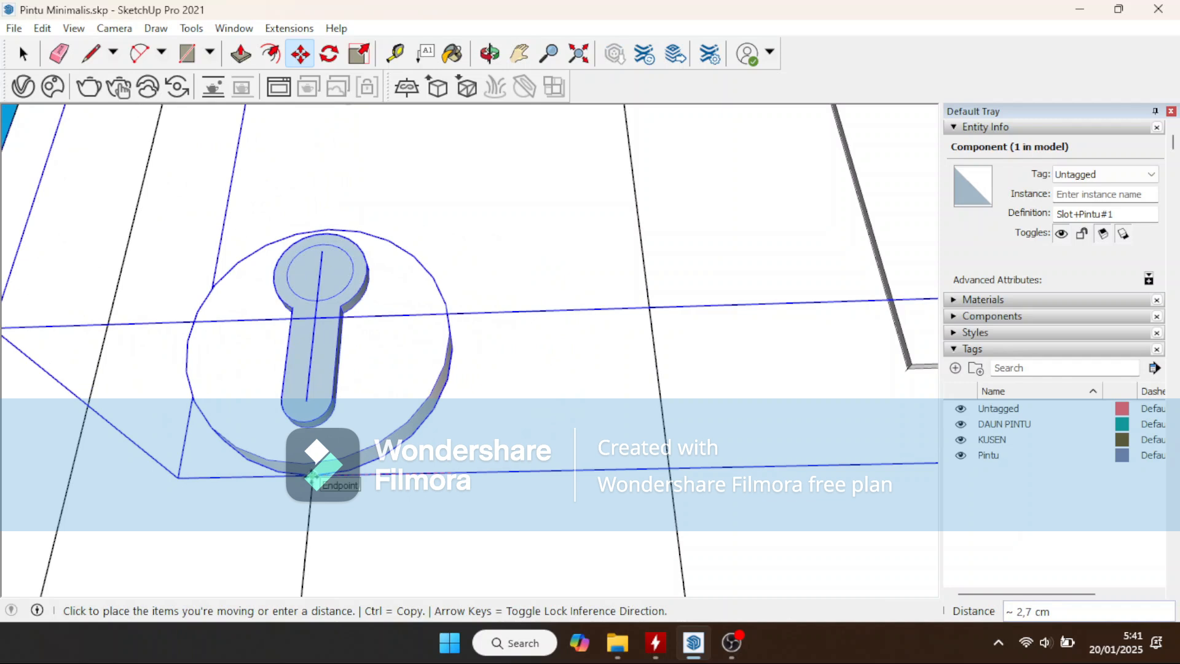
left_click(311, 477)
scroll(400, 495, "down", 4)
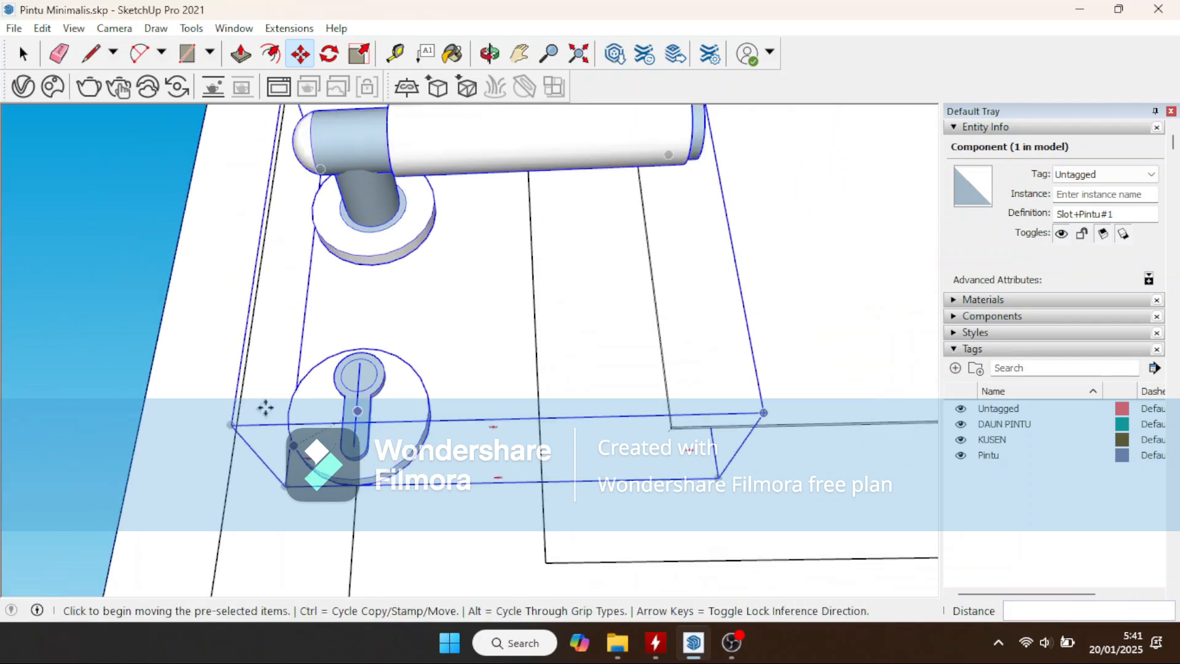
Step: Delete the vertical 90 cm guide line below the keyhole plate
left_click(22, 54)
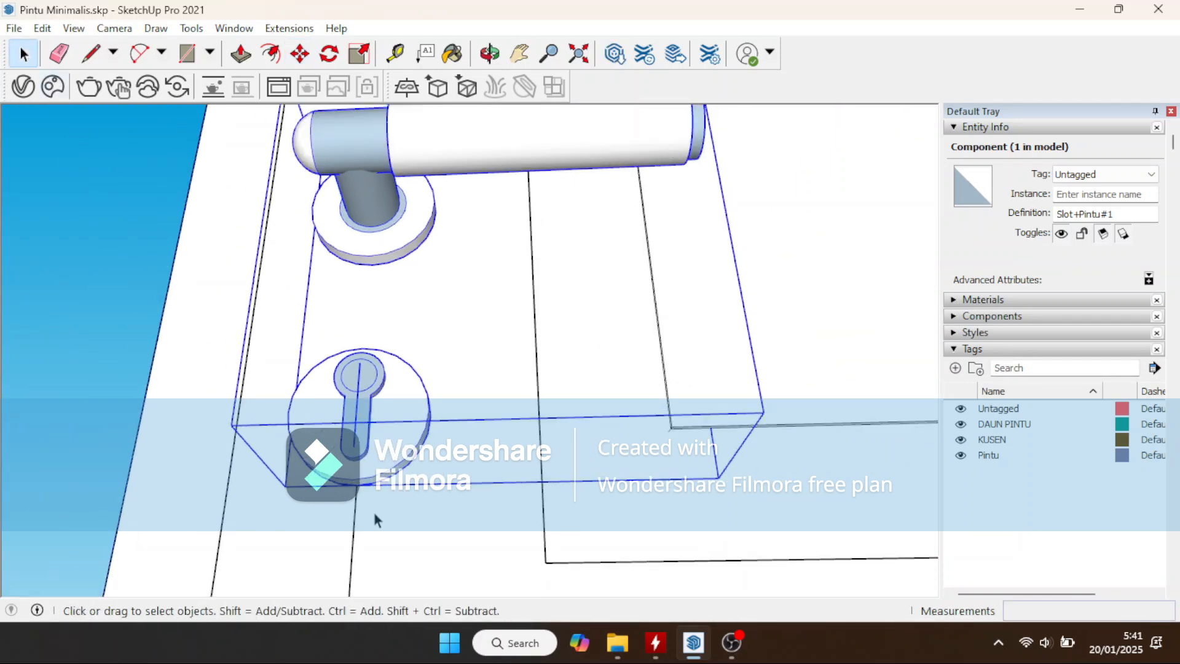
left_click(352, 526)
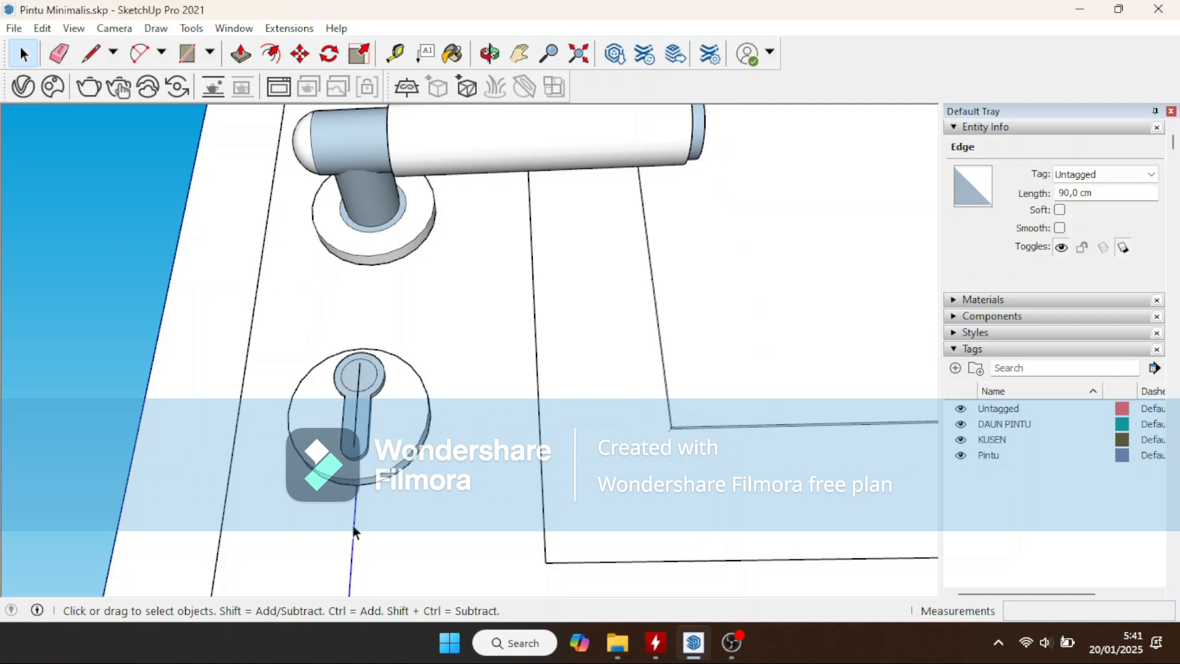
scroll(415, 410, "down", 3)
middle_click_drag(389, 424, 403, 468)
scroll(419, 385, "down", 3)
scroll(421, 390, "down", 1)
Step: Copy the lock component about 39,5 cm straight out from the door along the green axis
left_click(413, 393)
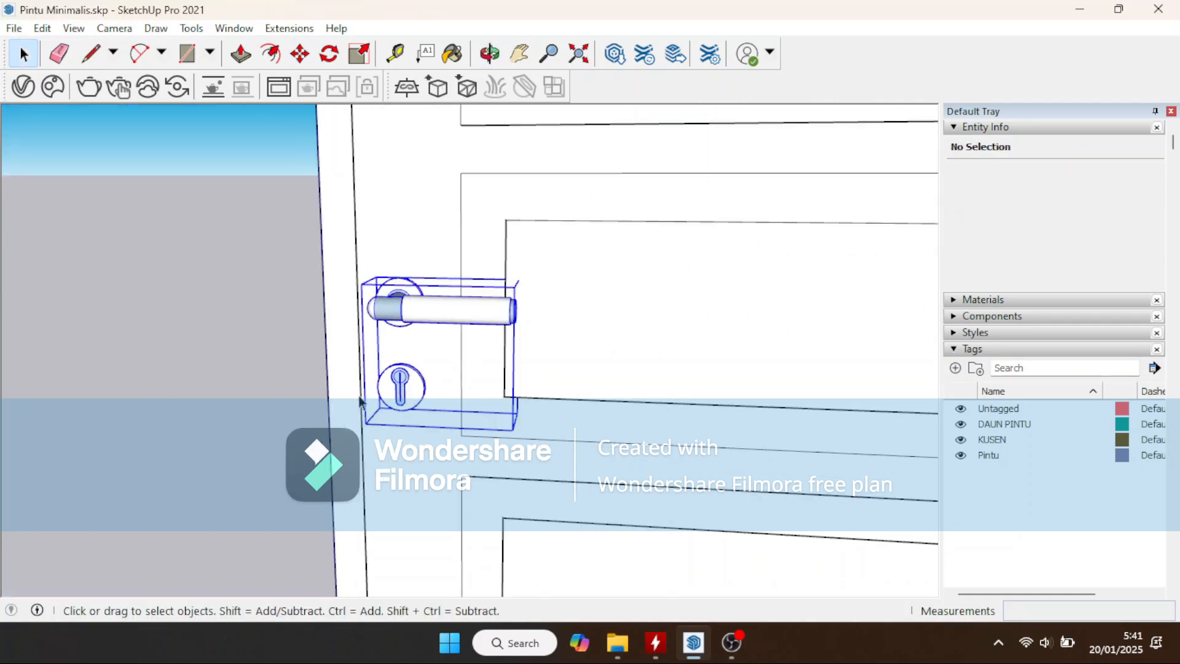
middle_click_drag(413, 393, 427, 431)
scroll(411, 426, "up", 1)
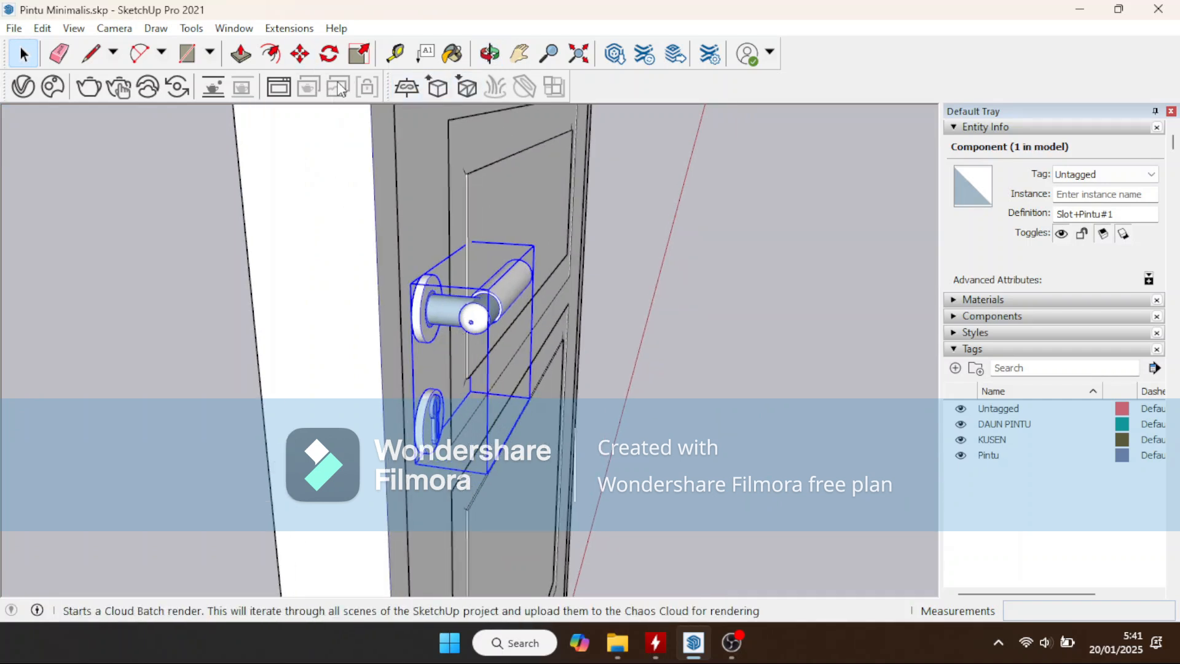
left_click(300, 54)
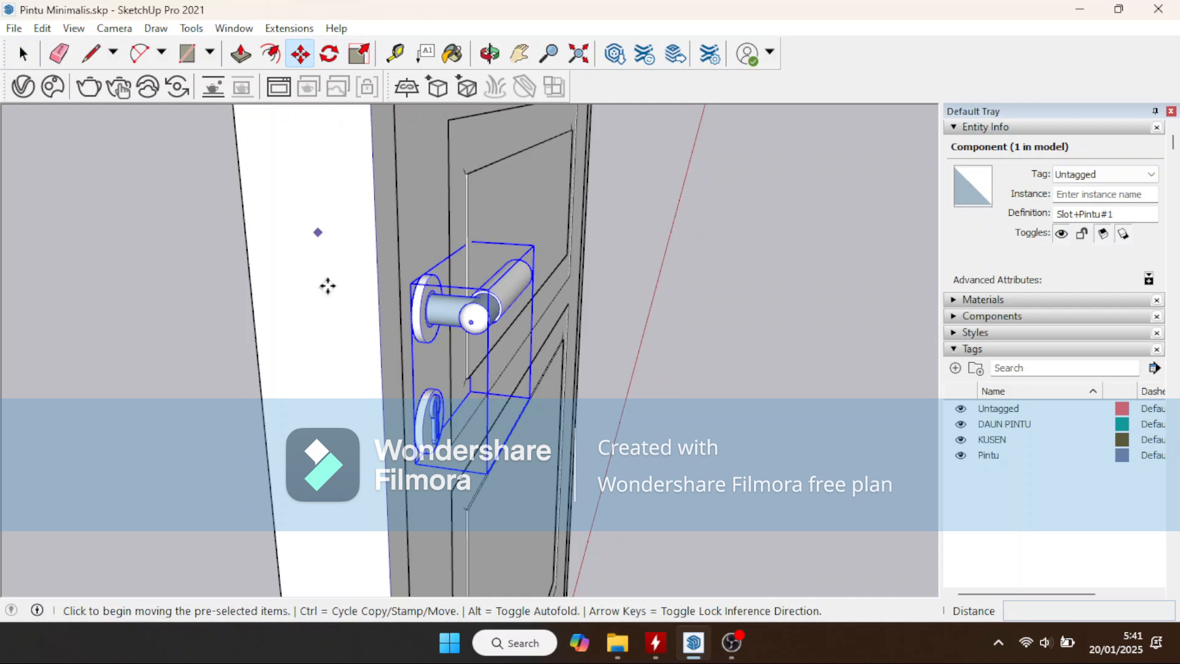
left_click(415, 466)
key("ctrl")
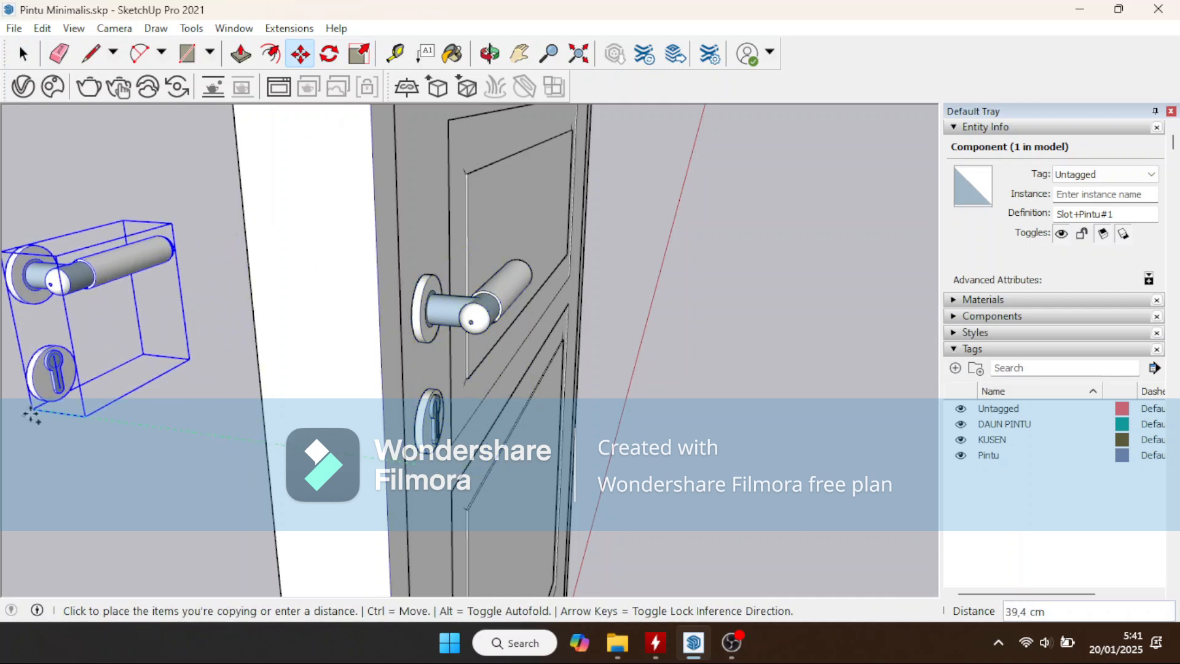
left_click(31, 414)
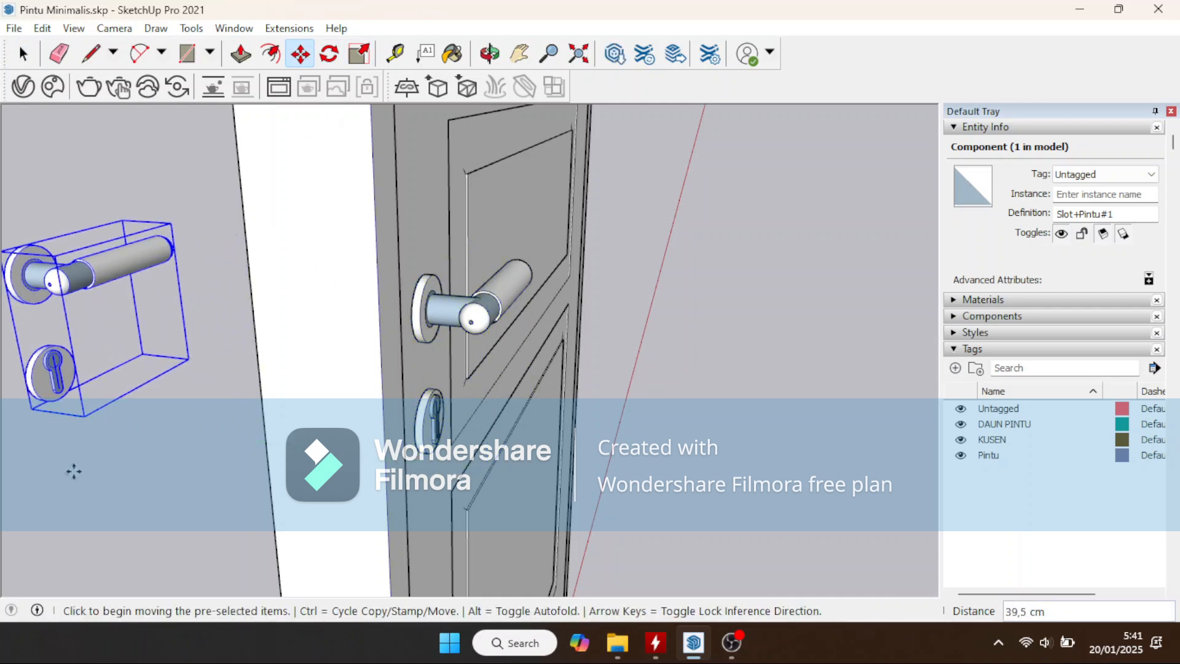
Step: Mirror the copied lock to face the opposite way by scaling it through its side grip with a Red Scale of -1
middle_click_drag(74, 471, 354, 476)
scroll(350, 482, "down", 2)
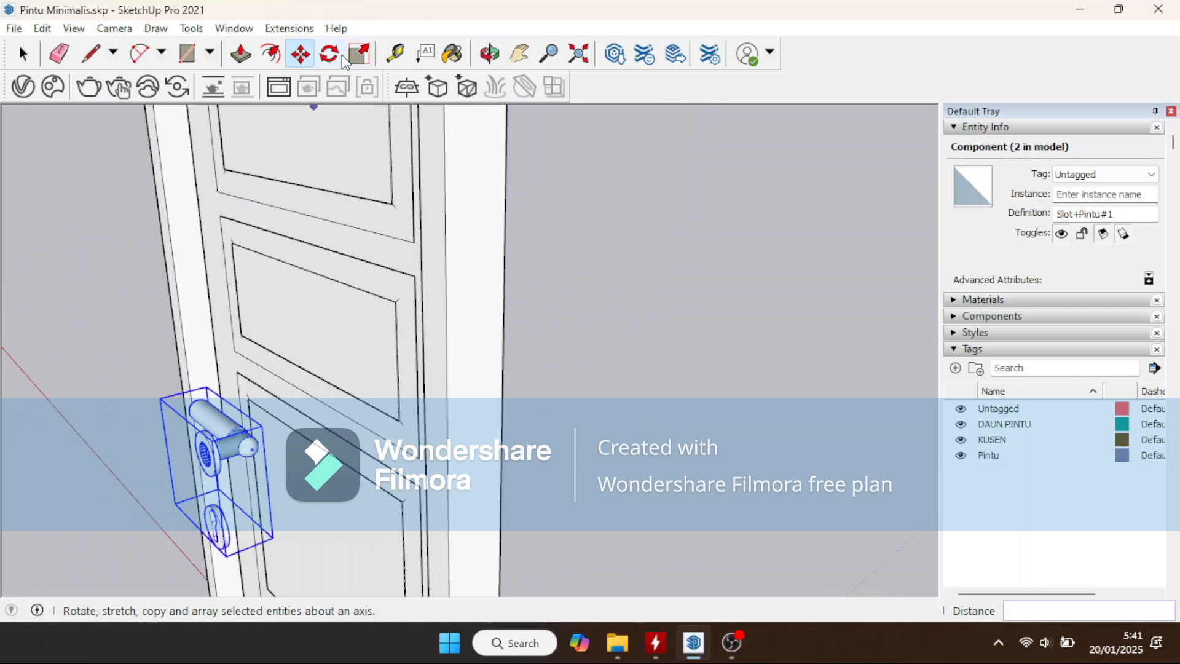
left_click(360, 54)
middle_click_drag(217, 515, 297, 422)
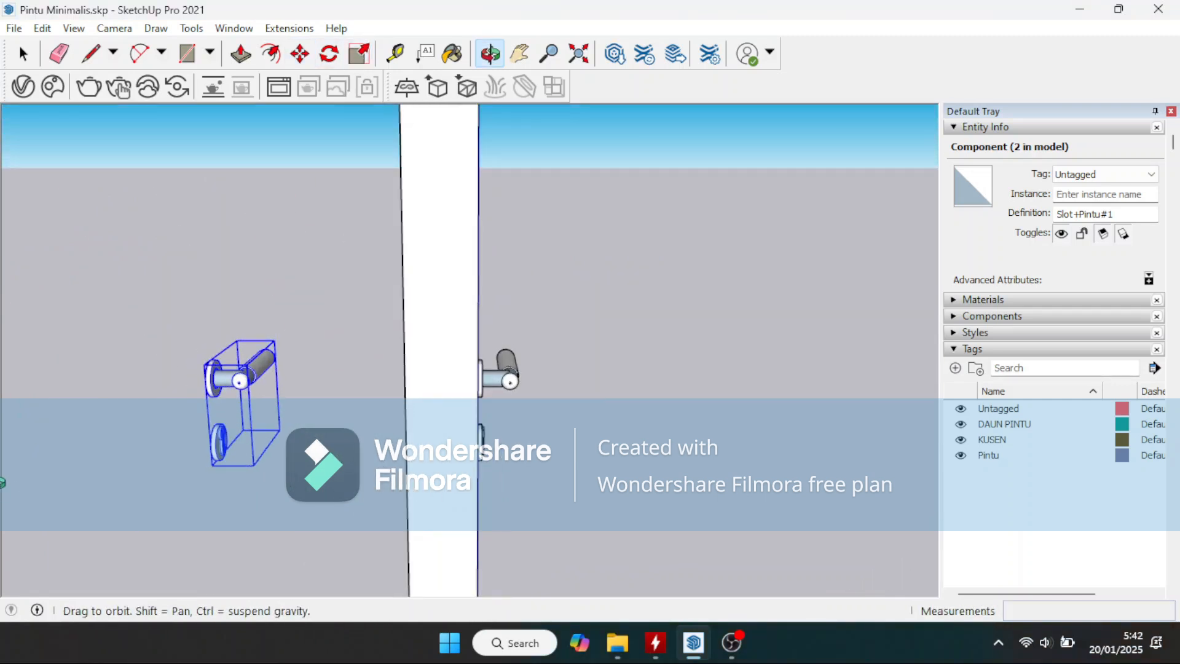
left_click(264, 400)
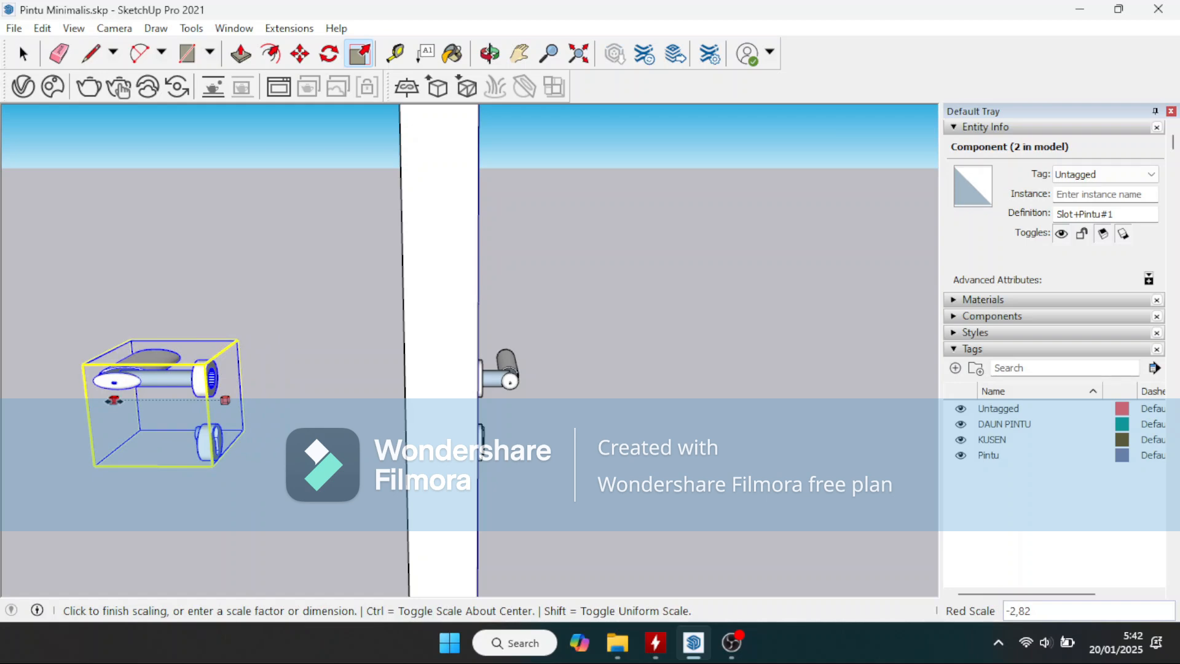
key("Return")
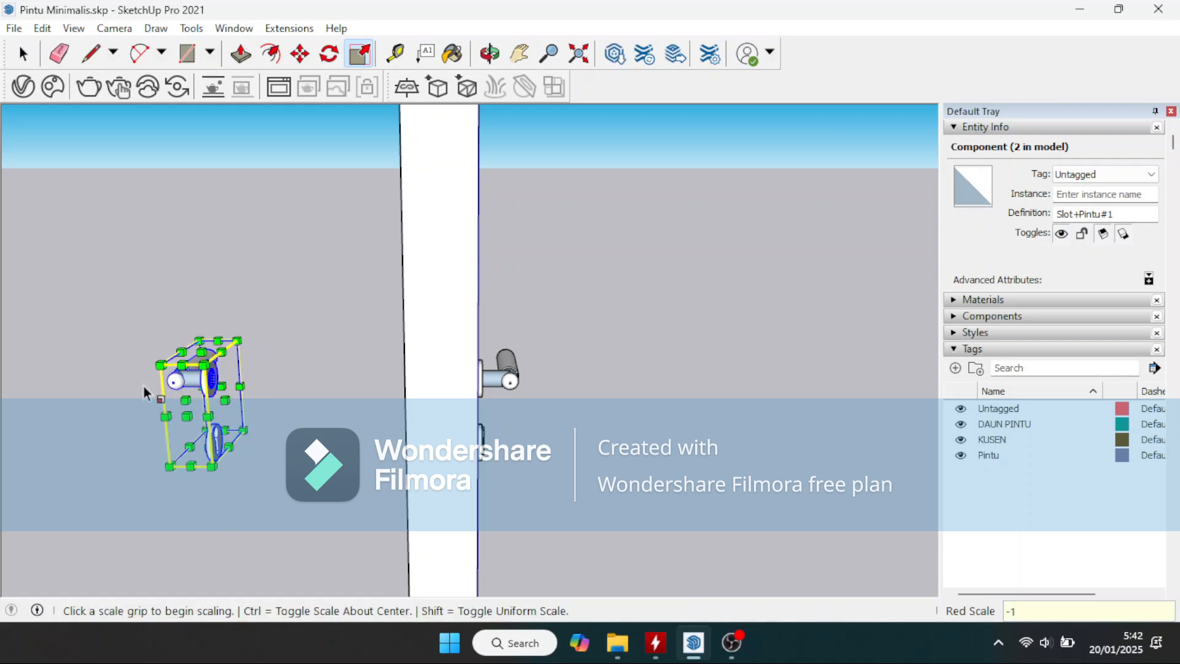
Step: Move the mirrored lock about 36,5 cm along the green axis from its rear lower corner onto the door's bare face
middle_click_drag(143, 429, 428, 432)
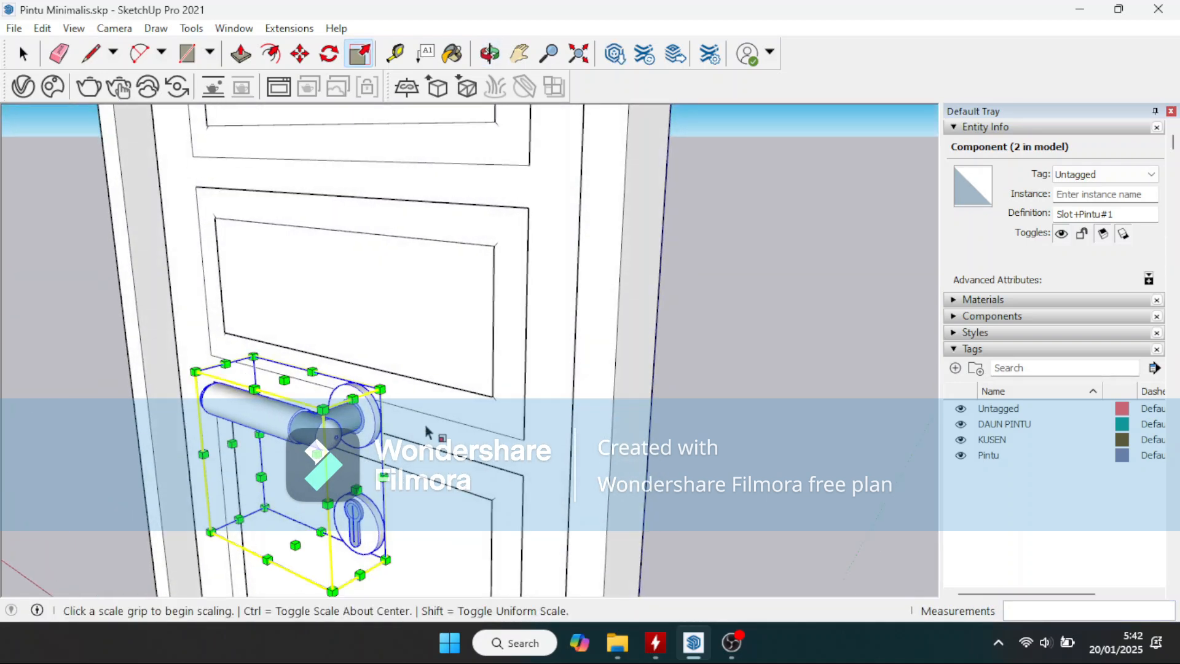
left_click(300, 55)
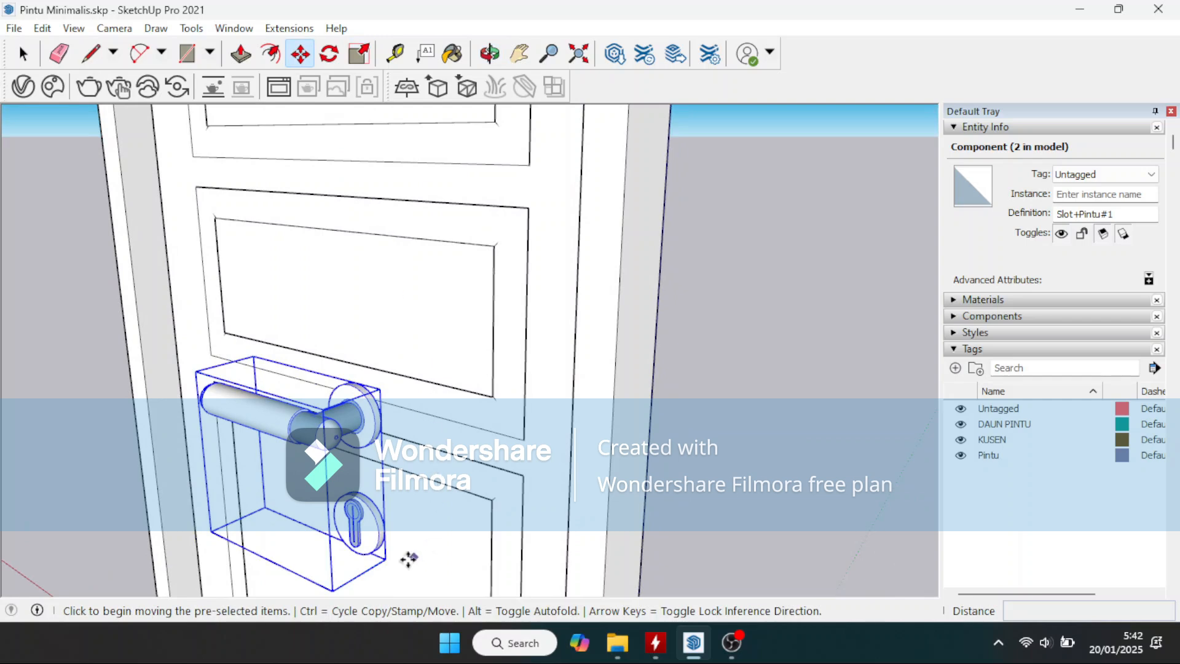
left_click(391, 564)
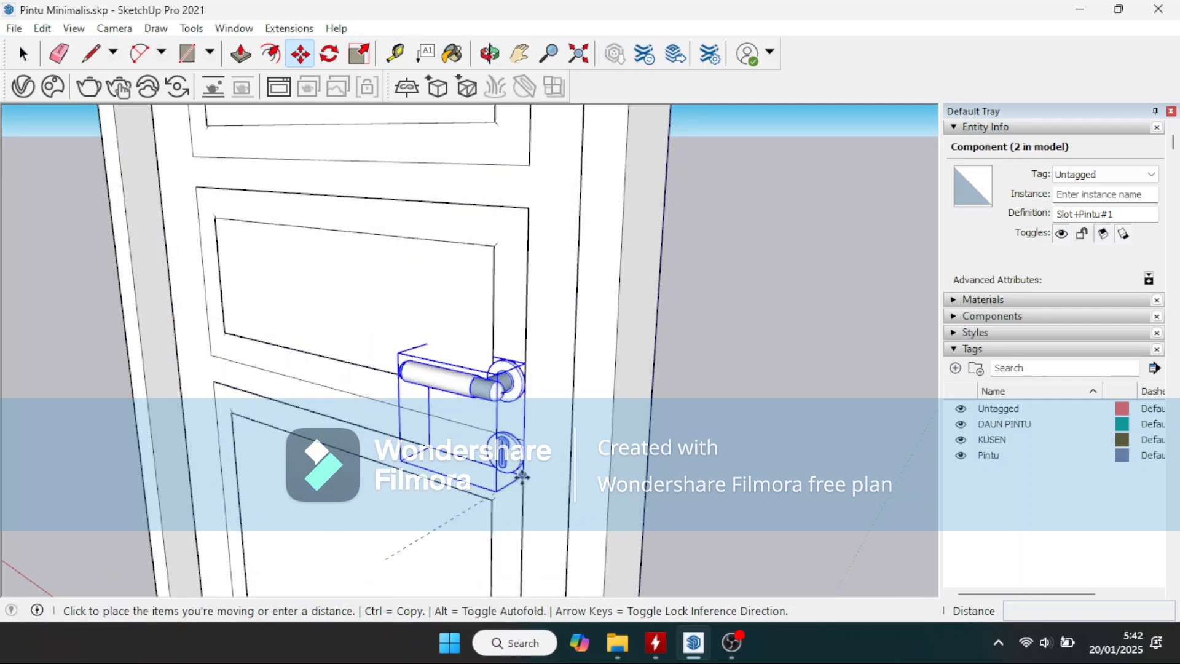
scroll(522, 486, "up", 1)
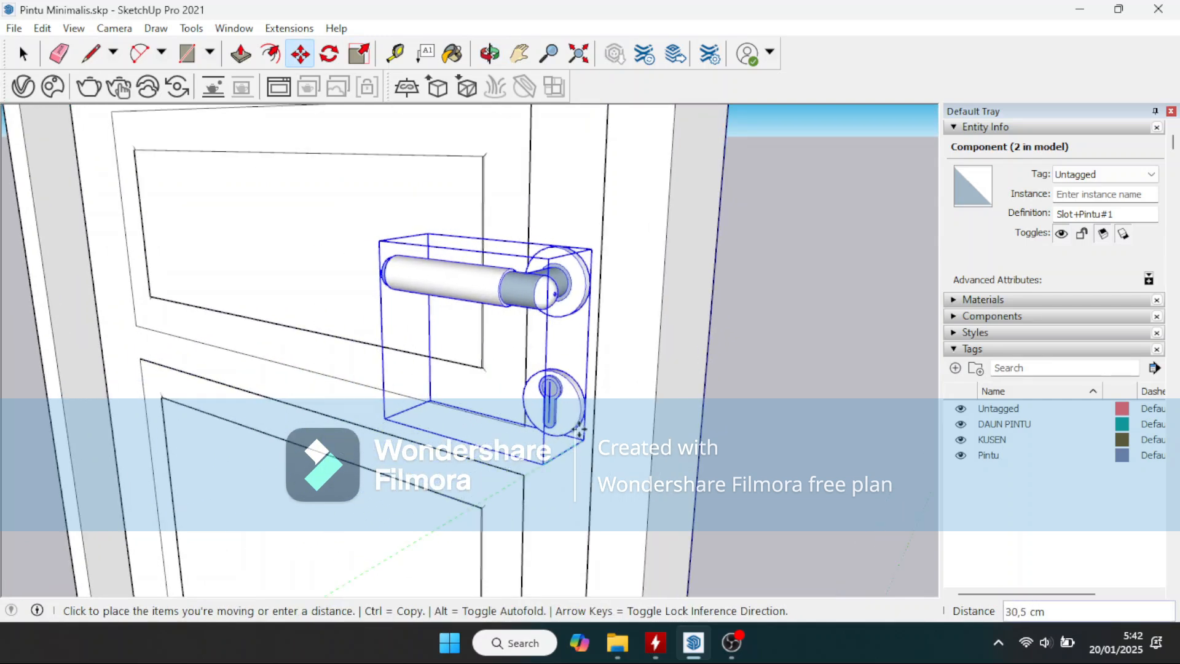
middle_click_drag(608, 433, 564, 449)
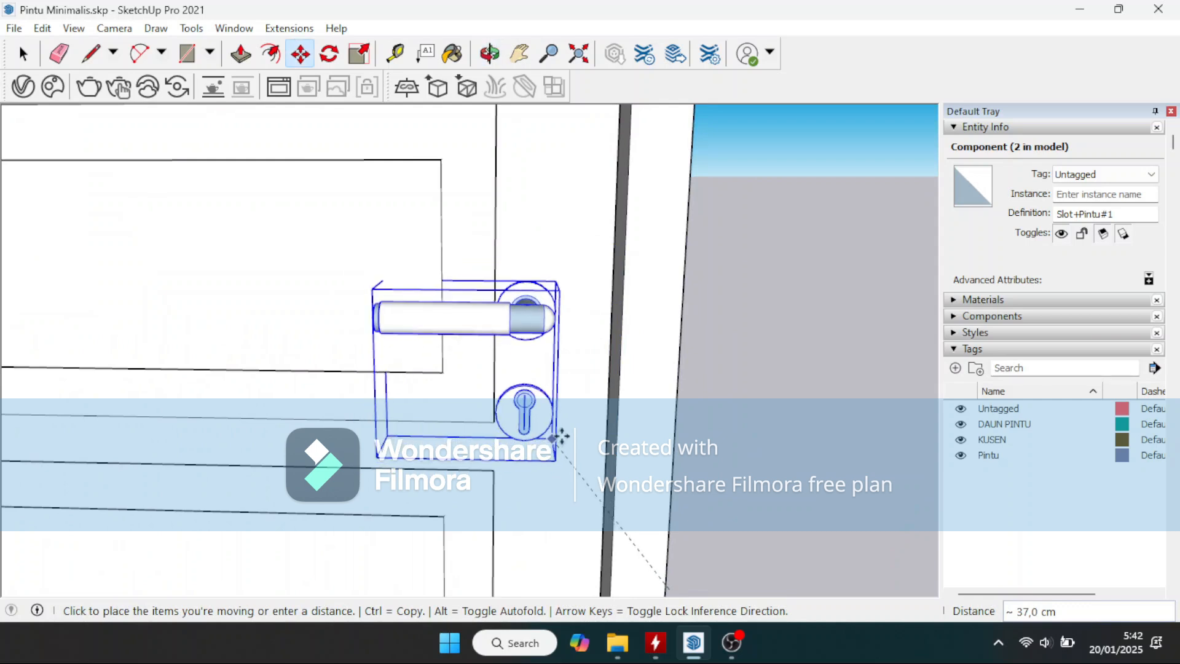
scroll(571, 421, "up", 1)
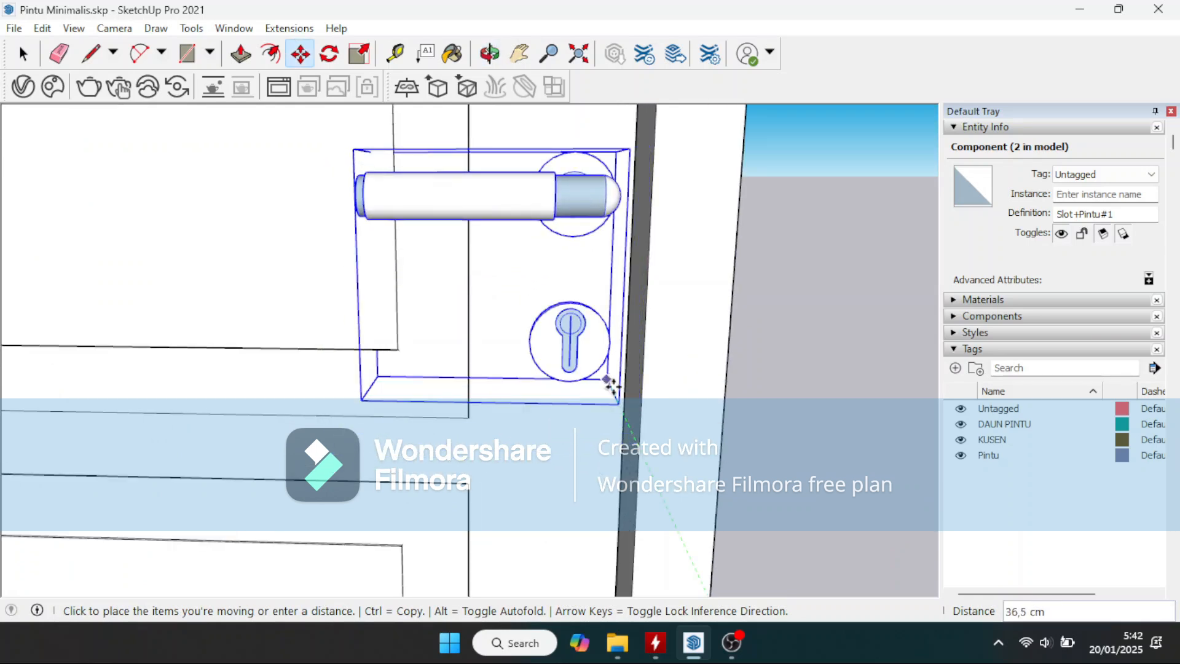
left_click(610, 385)
middle_click_drag(573, 486, 880, 358)
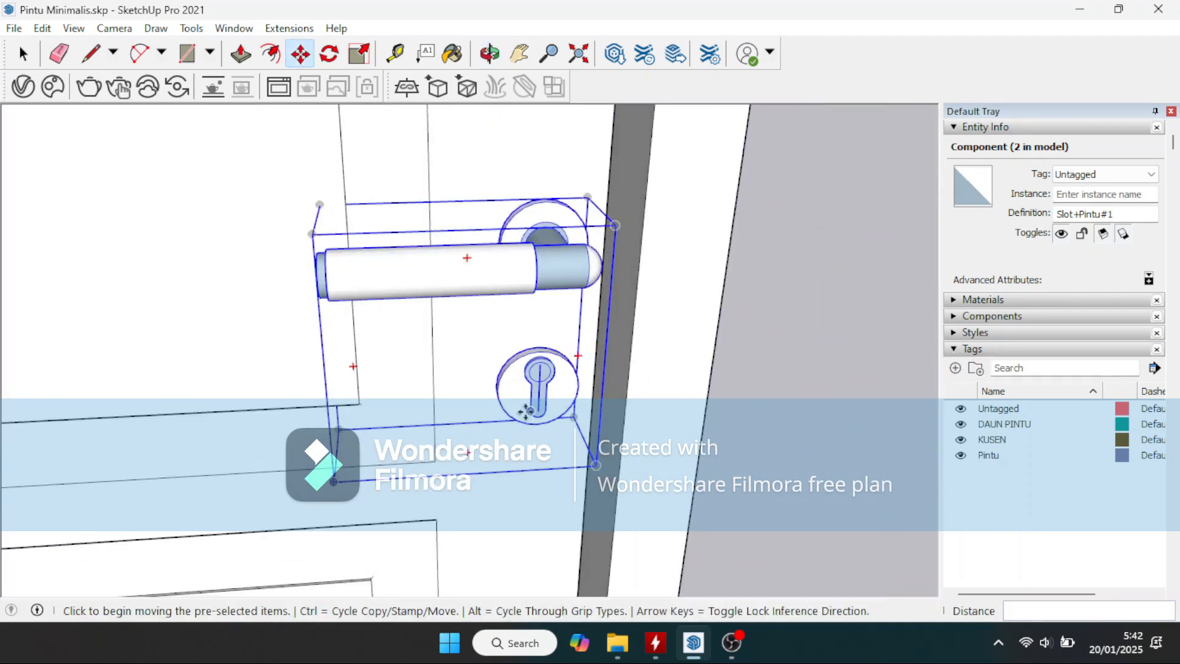
Step: Deselect the lock and examine the handles on both sides of the door and the complete door from a distance
left_click(23, 54)
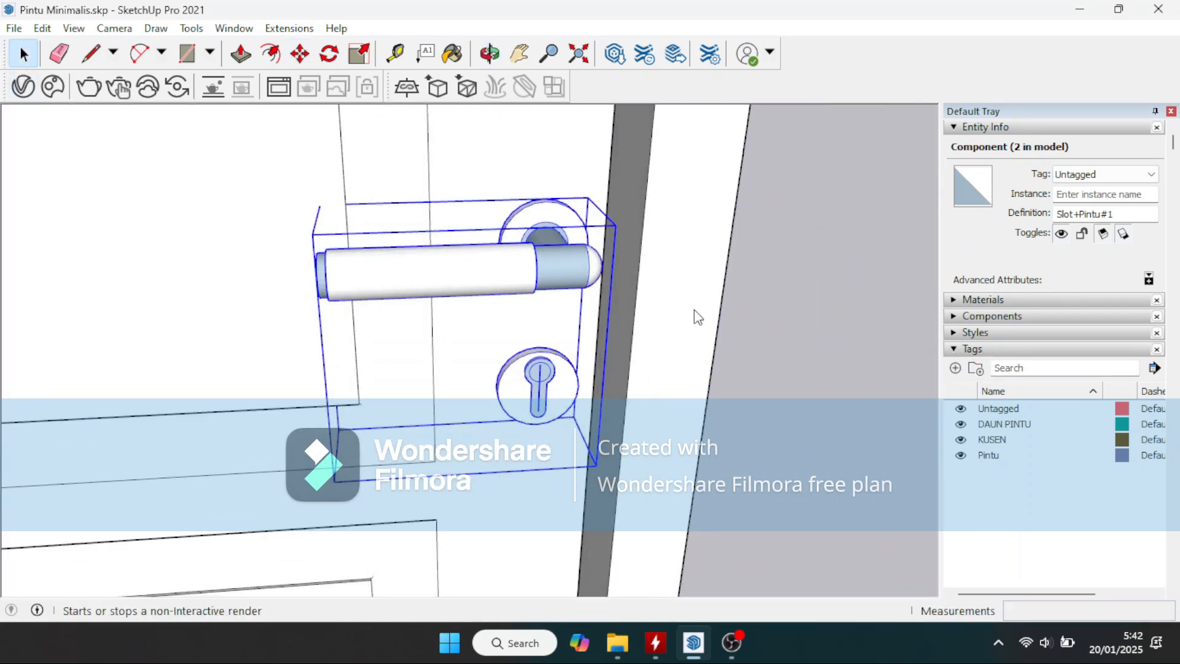
scroll(474, 419, "down", 5)
left_click(474, 422)
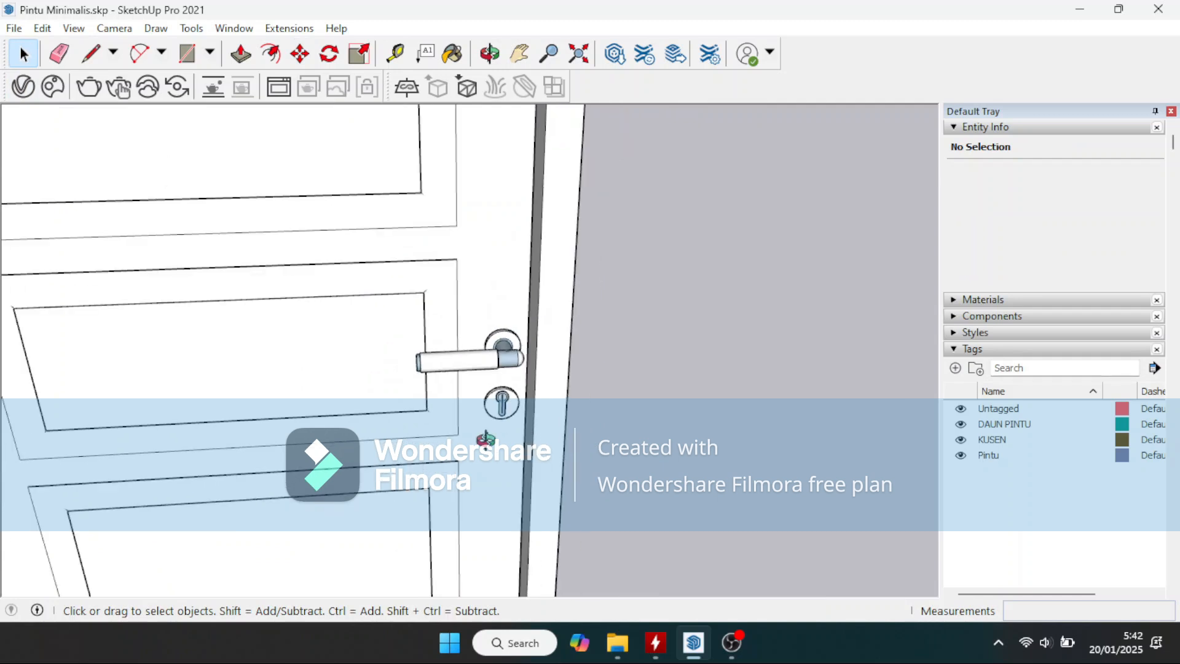
middle_click_drag(479, 422, 275, 457)
scroll(226, 396, "down", 6)
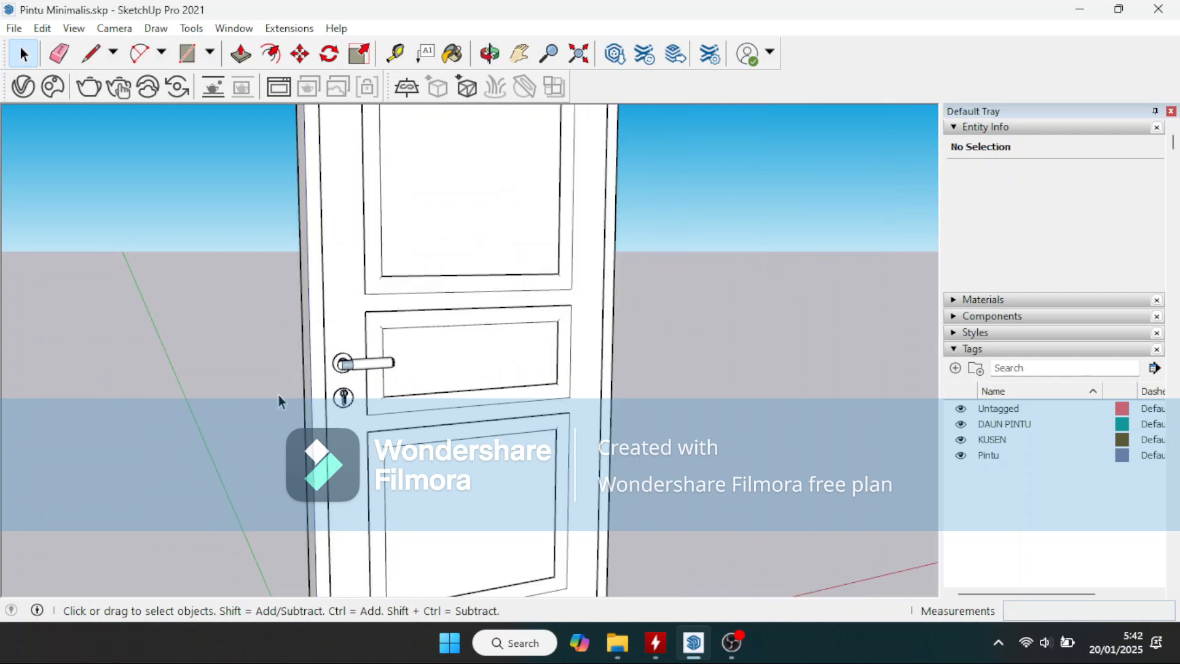
middle_click_drag(307, 406, 158, 387)
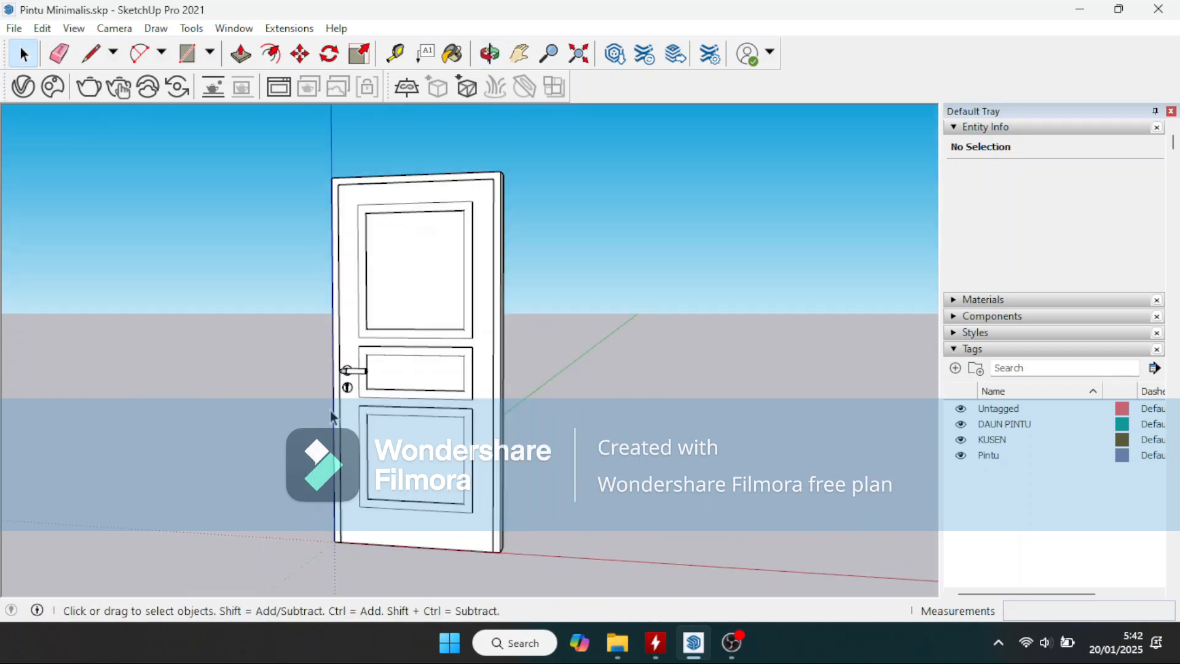
scroll(330, 411, "up", 2)
scroll(389, 419, "down", 1)
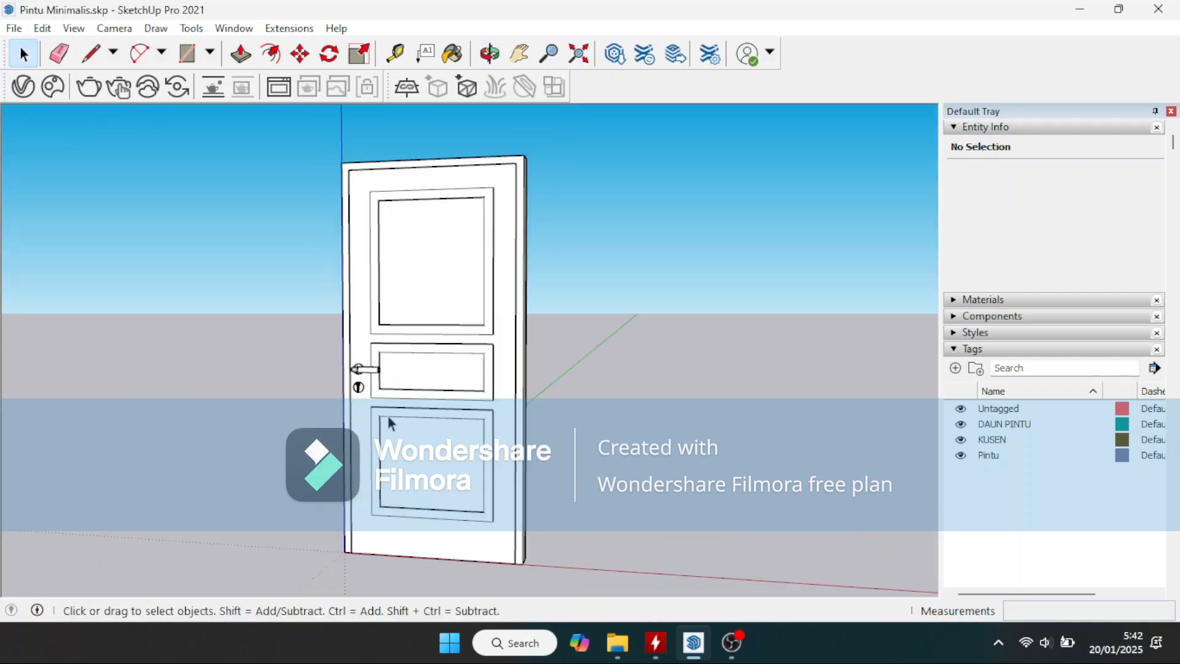
left_click(520, 53)
left_click_drag(482, 189, 548, 185)
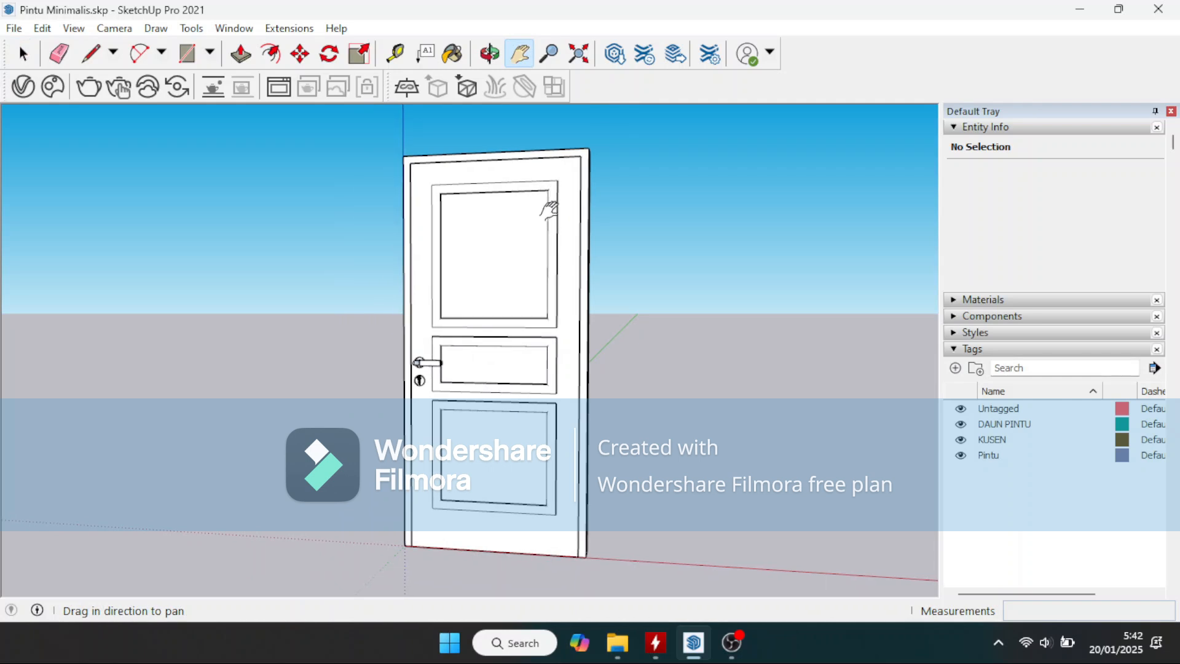
scroll(533, 295, "up", 2)
scroll(533, 295, "down", 2)
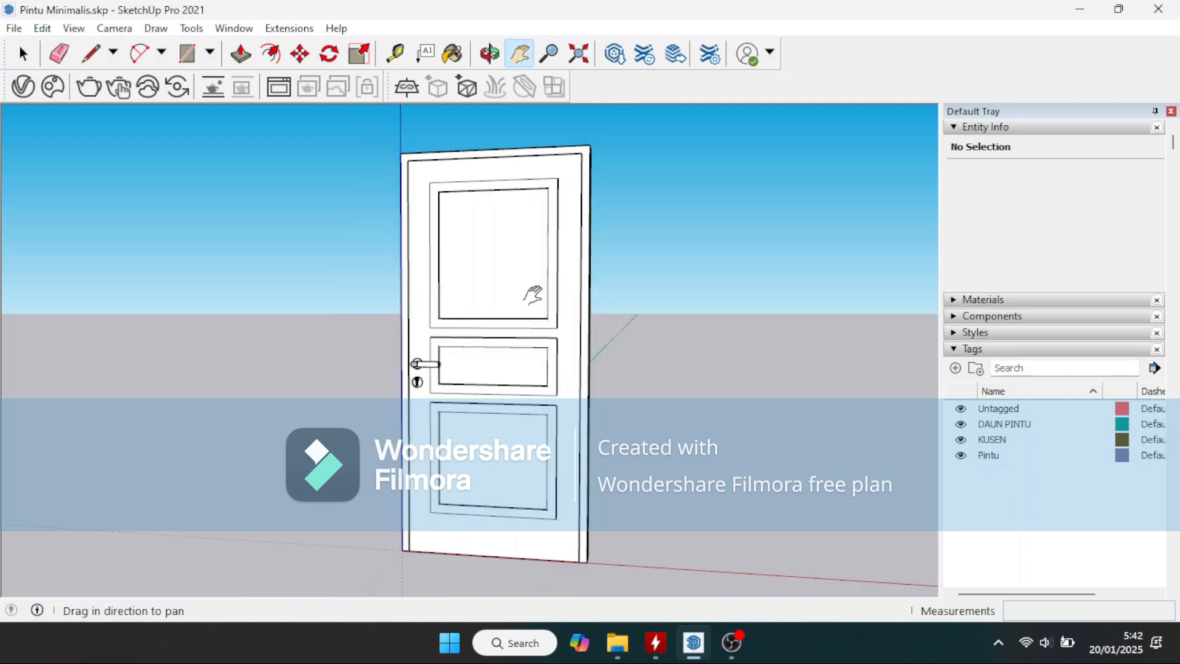
key("space")
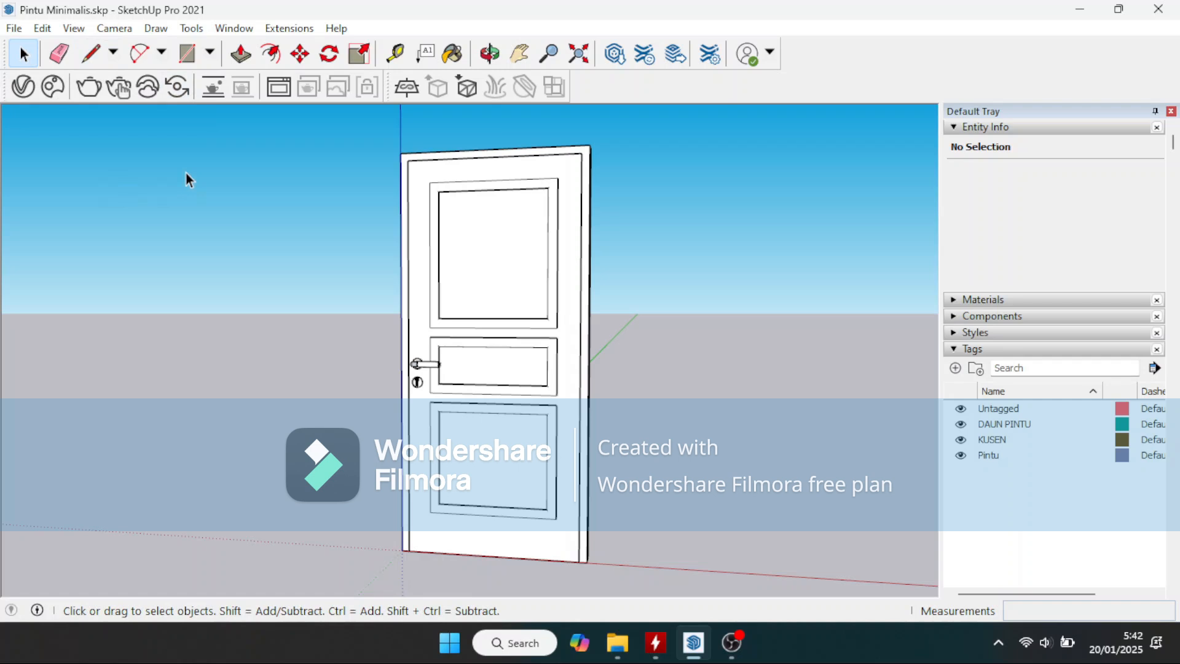
Step: Save the model as Pintu Minimalis.skp in the MATERI-2 folder, replacing the existing file
left_click(8, 29)
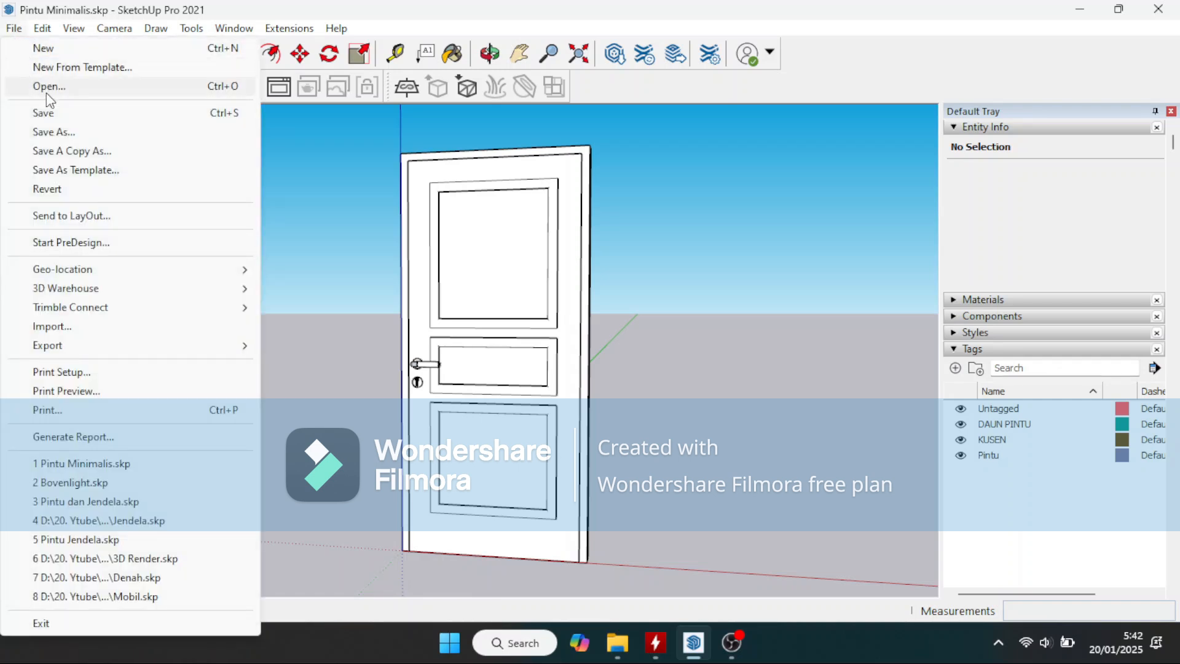
left_click(57, 133)
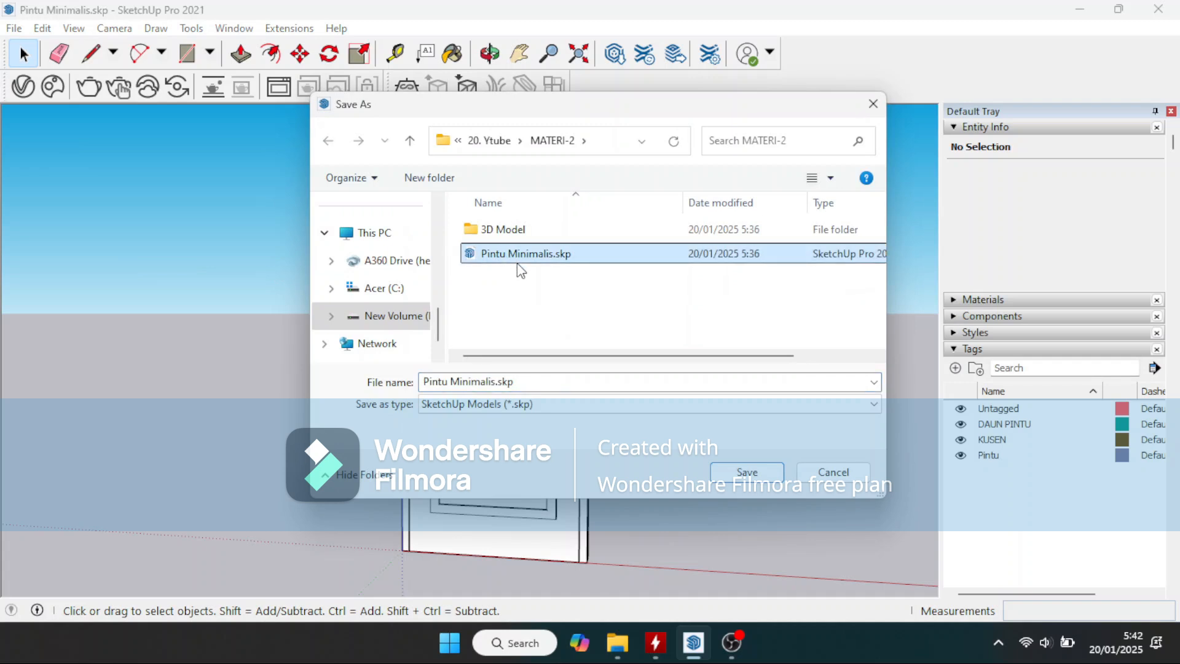
left_click(751, 472)
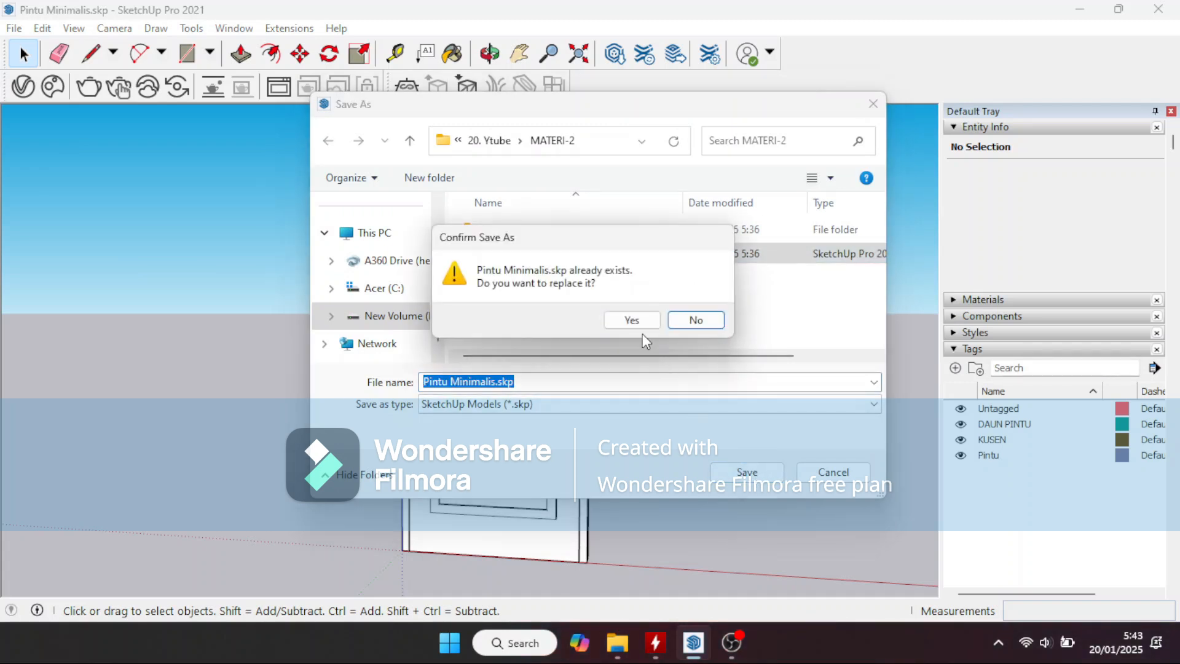
left_click(635, 322)
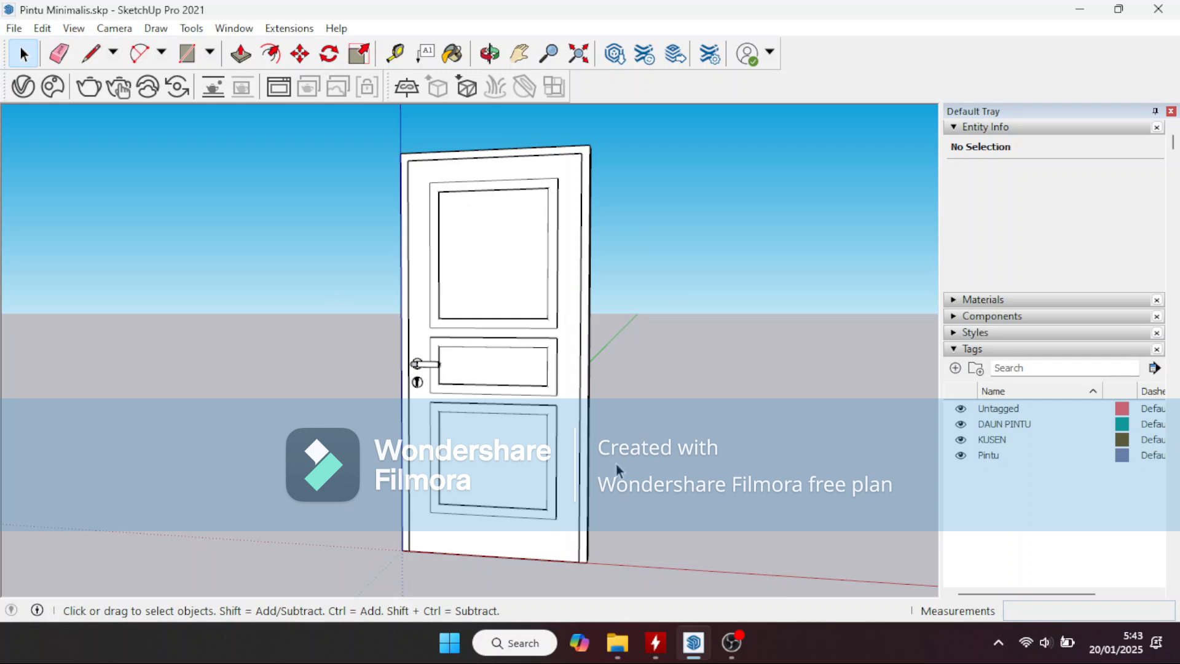
scroll(616, 463, "down", 1)
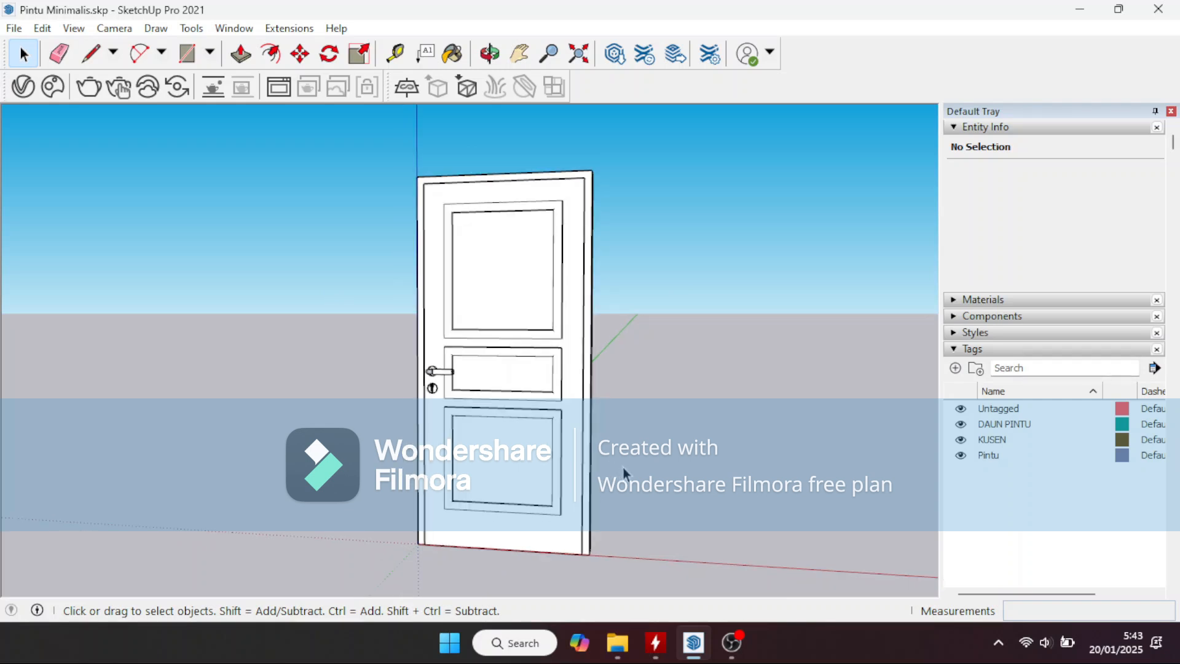